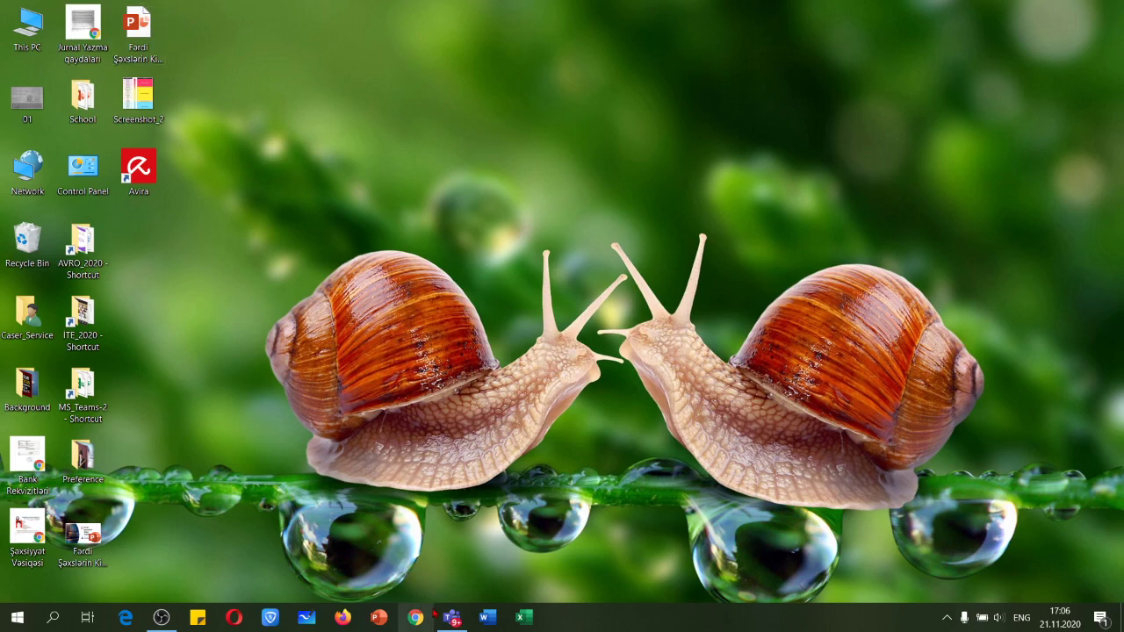
# - Switch to Microsoft Teams
pyautogui.click(453, 619)
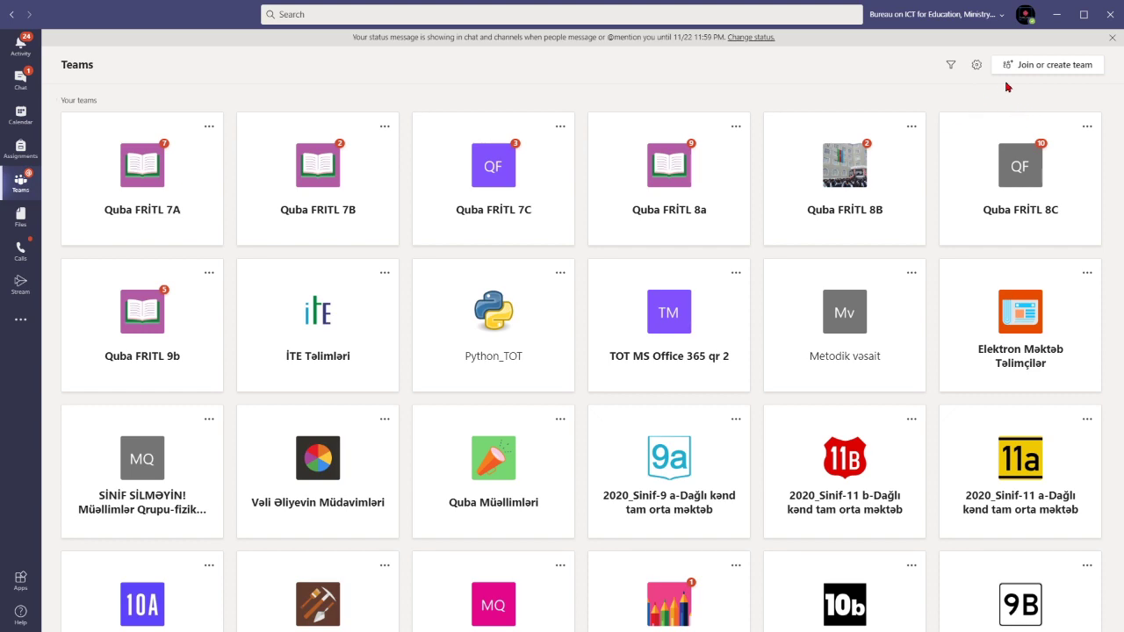
# - Try joining a team with a code by entering a sample team code, and return to the teams list without joining
pyautogui.click(1062, 68)
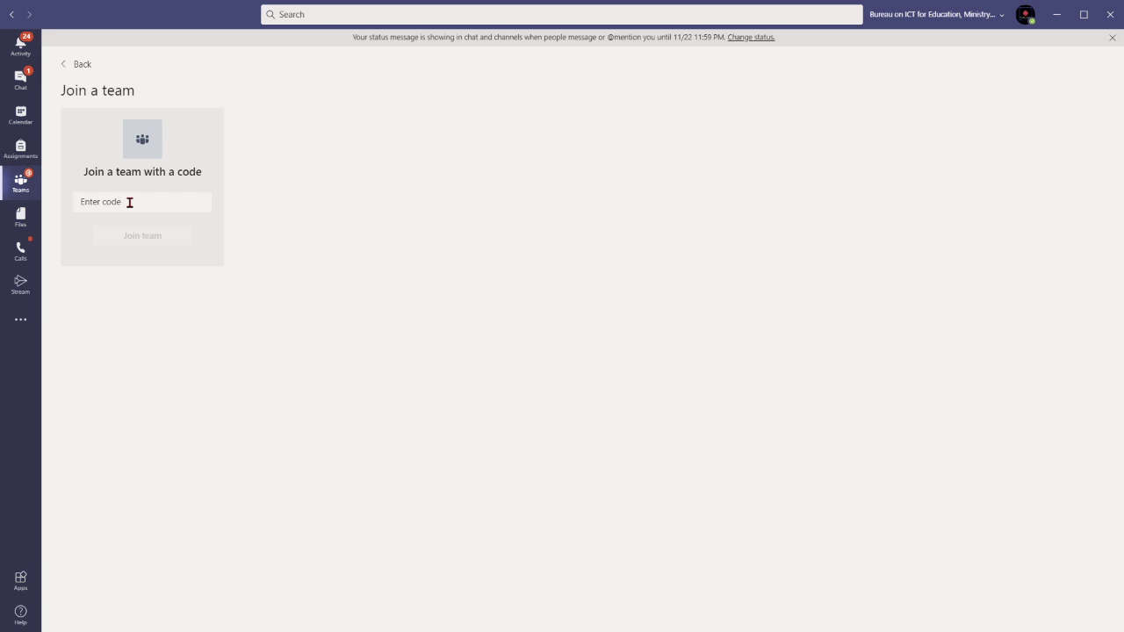
pyautogui.click(129, 203)
pyautogui.write('d')
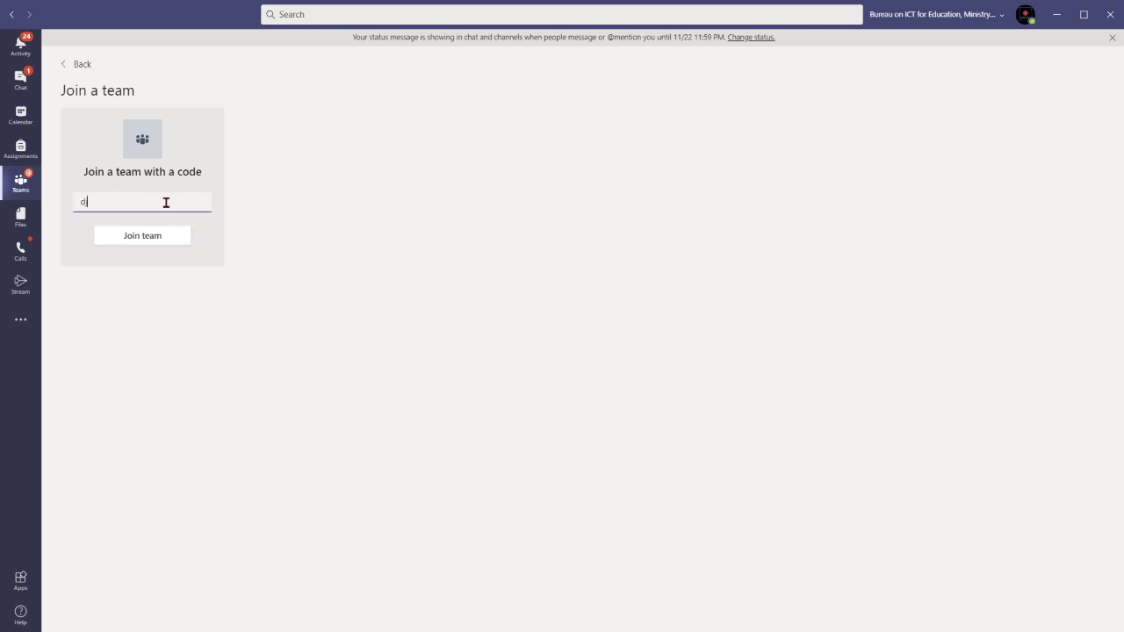
pyautogui.write('jdjdjdjd')
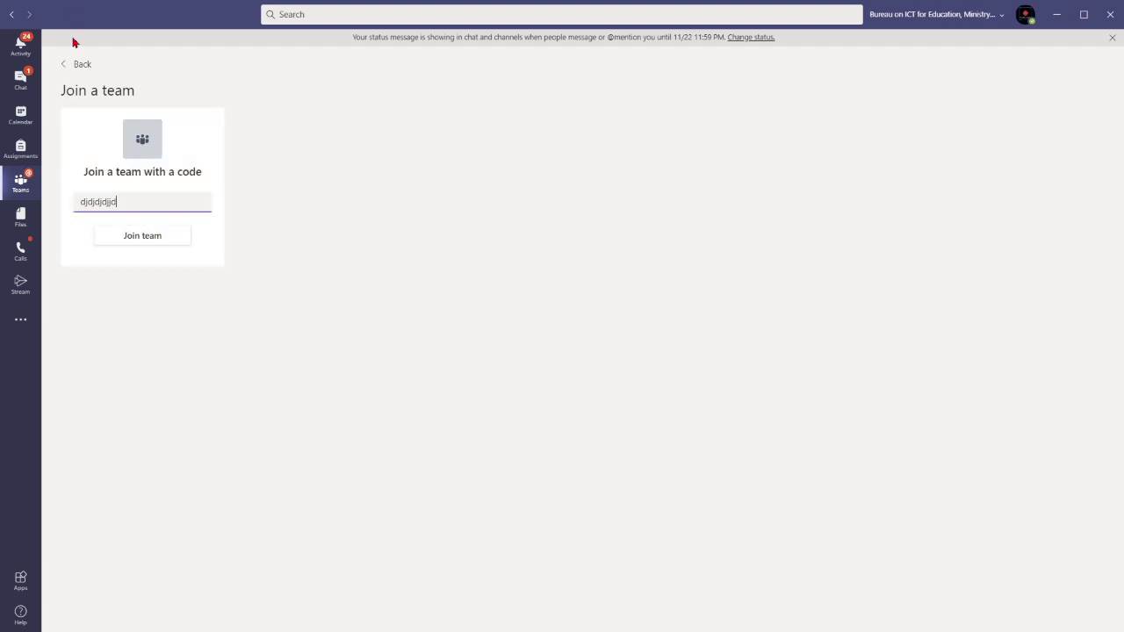
pyautogui.click(66, 66)
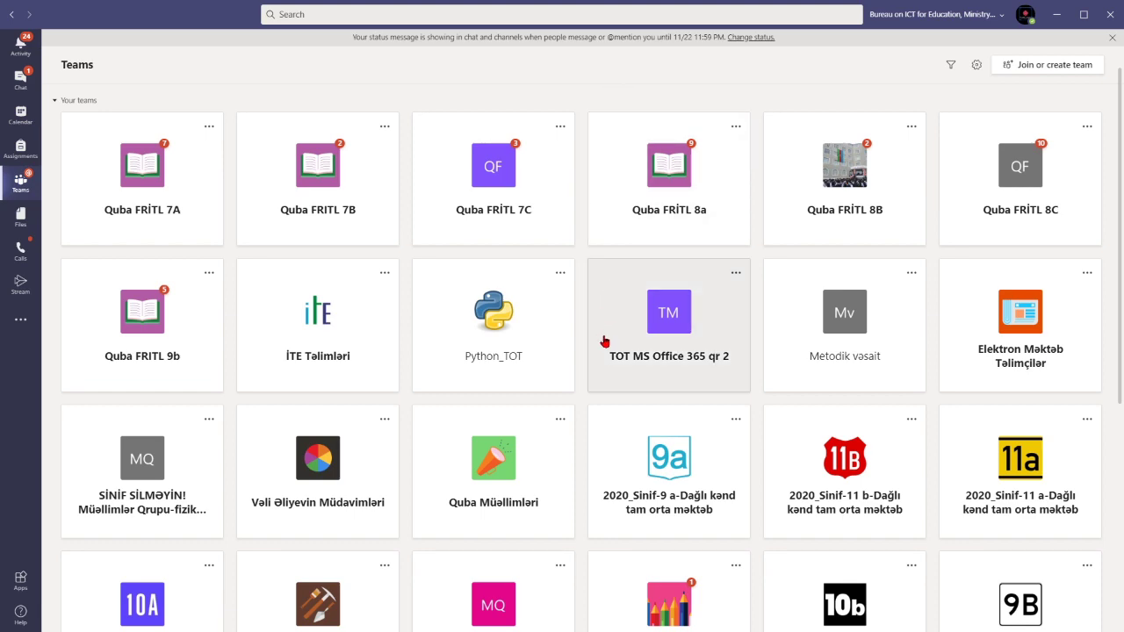
# - Open the MS Office 365 team and view its shareable link, closing the dialog without copying it
pyautogui.scroll(-5, 634, 402)
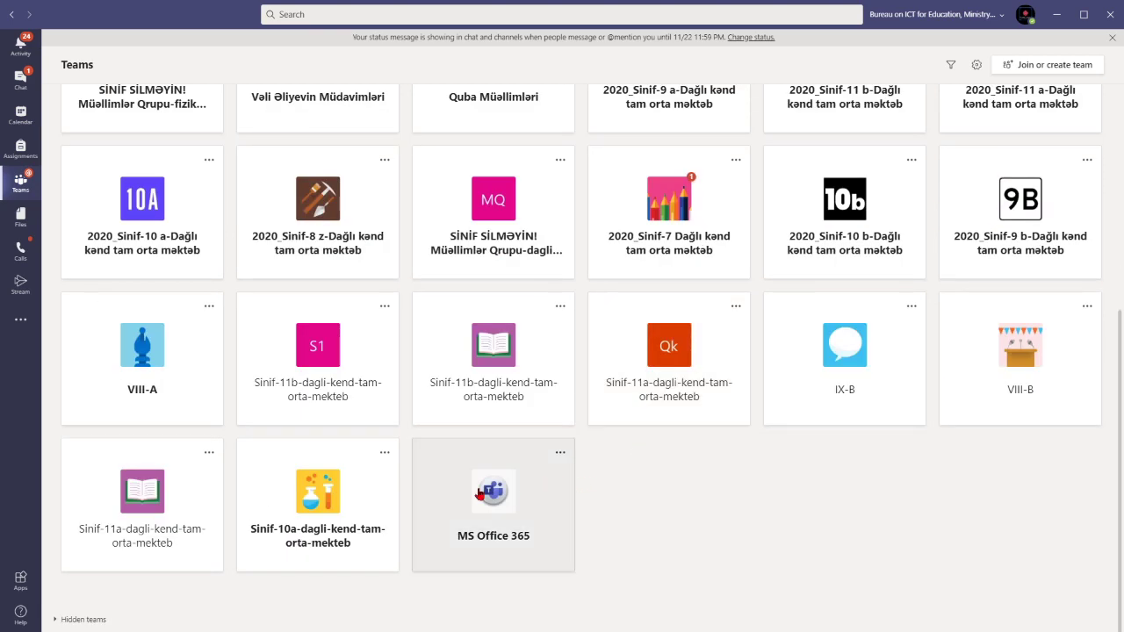
pyautogui.click(431, 501)
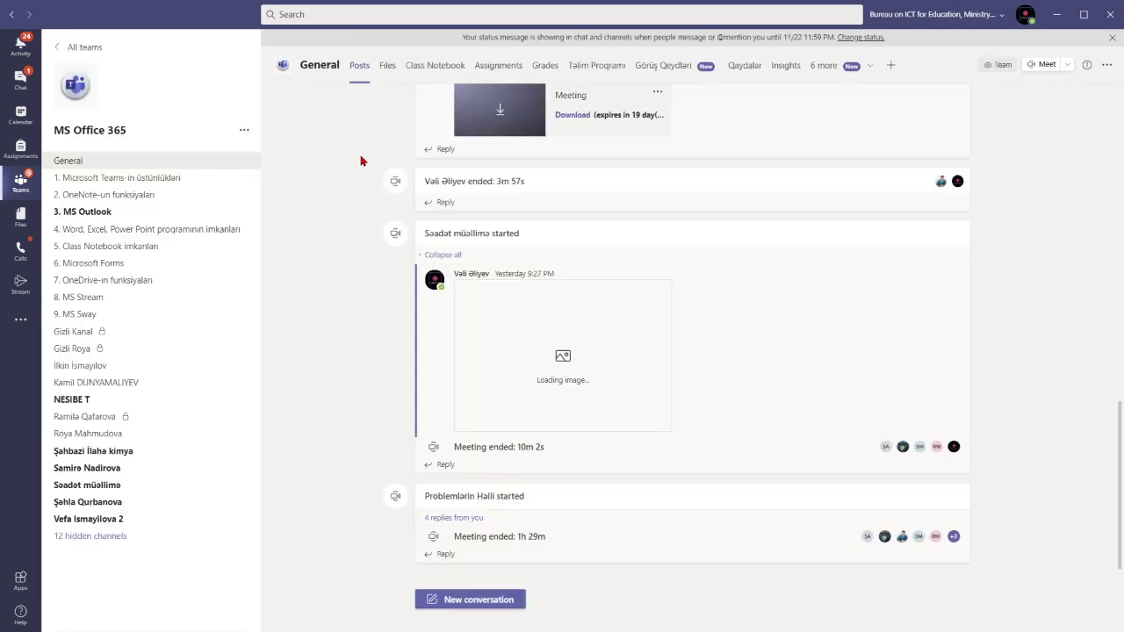
pyautogui.click(245, 129)
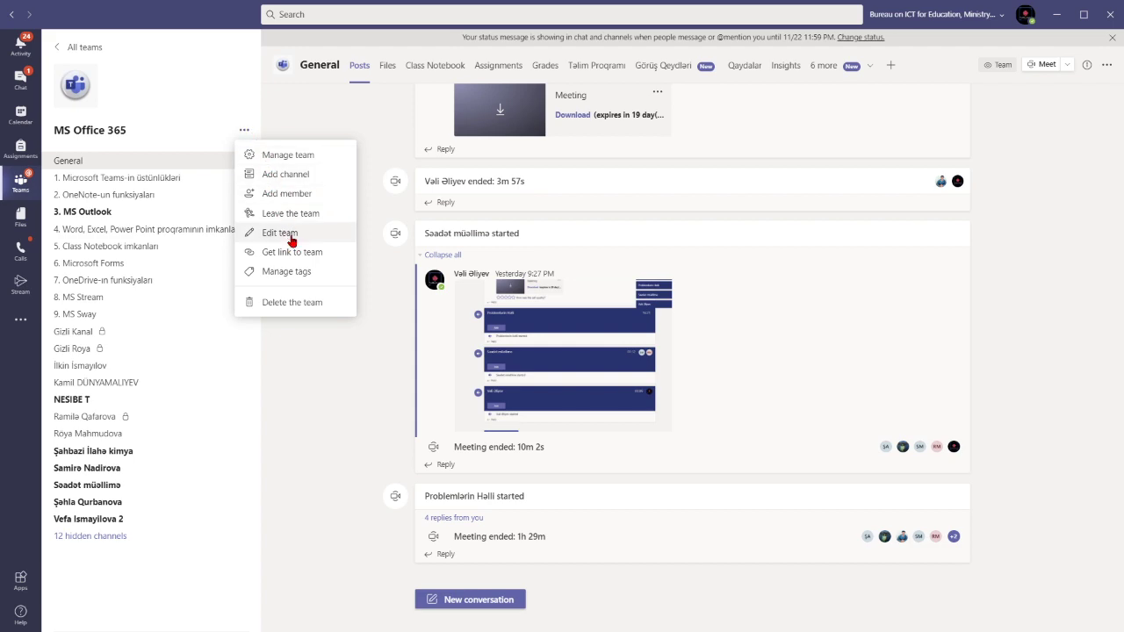
pyautogui.click(338, 255)
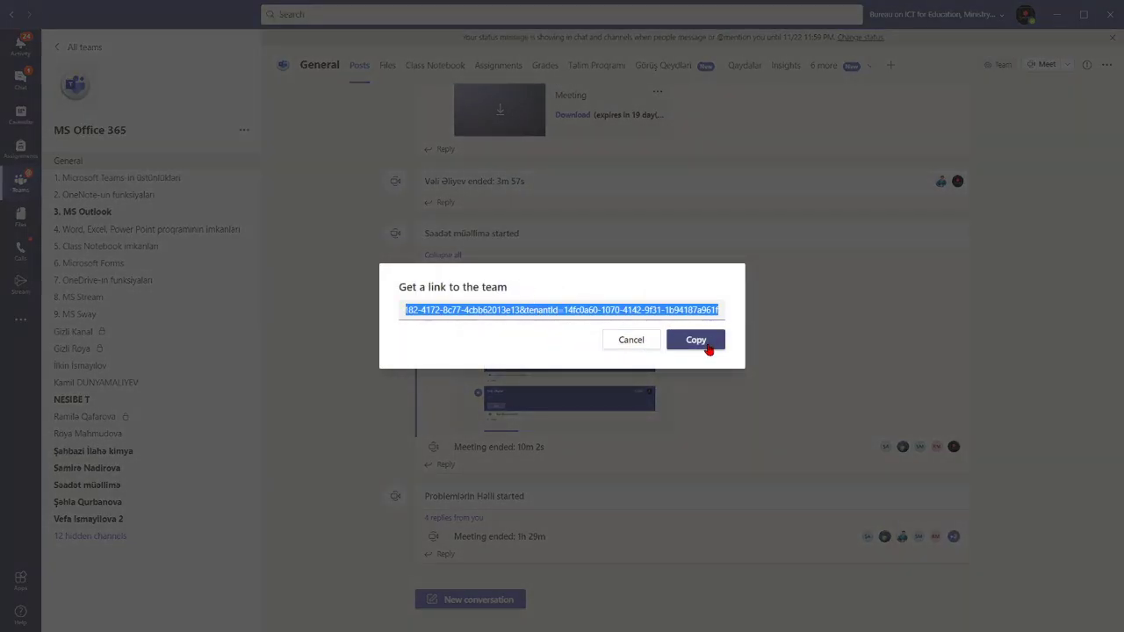
pyautogui.click(638, 343)
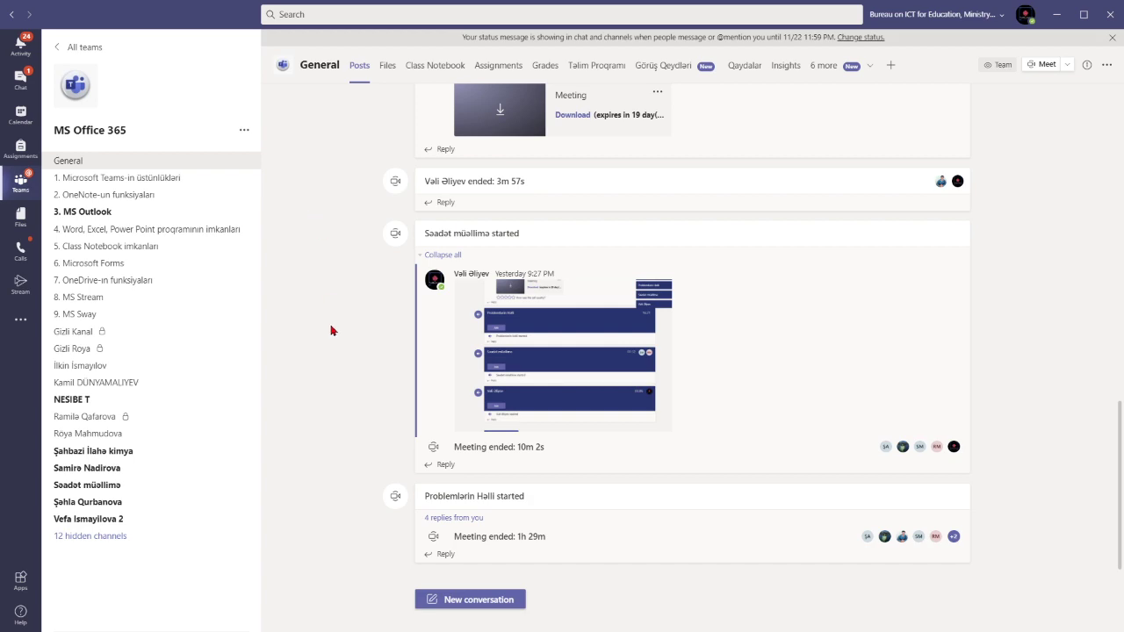
# - Search for students matching 213 in the team's add-member dialog, close it without adding anyone, and return to the General channel
pyautogui.click(245, 132)
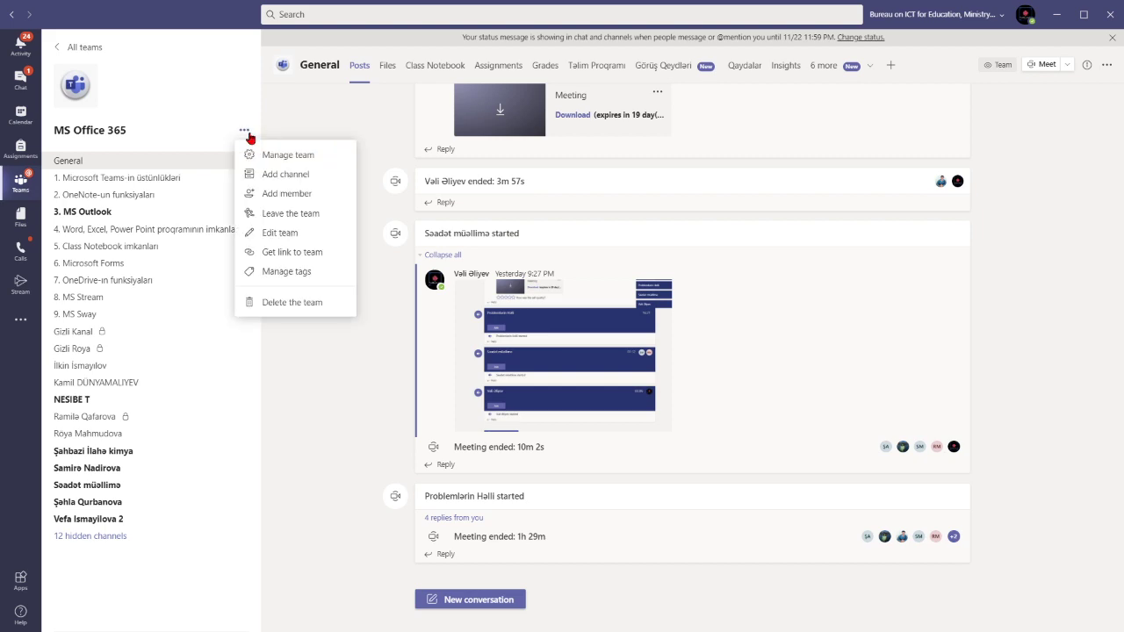
pyautogui.click(294, 157)
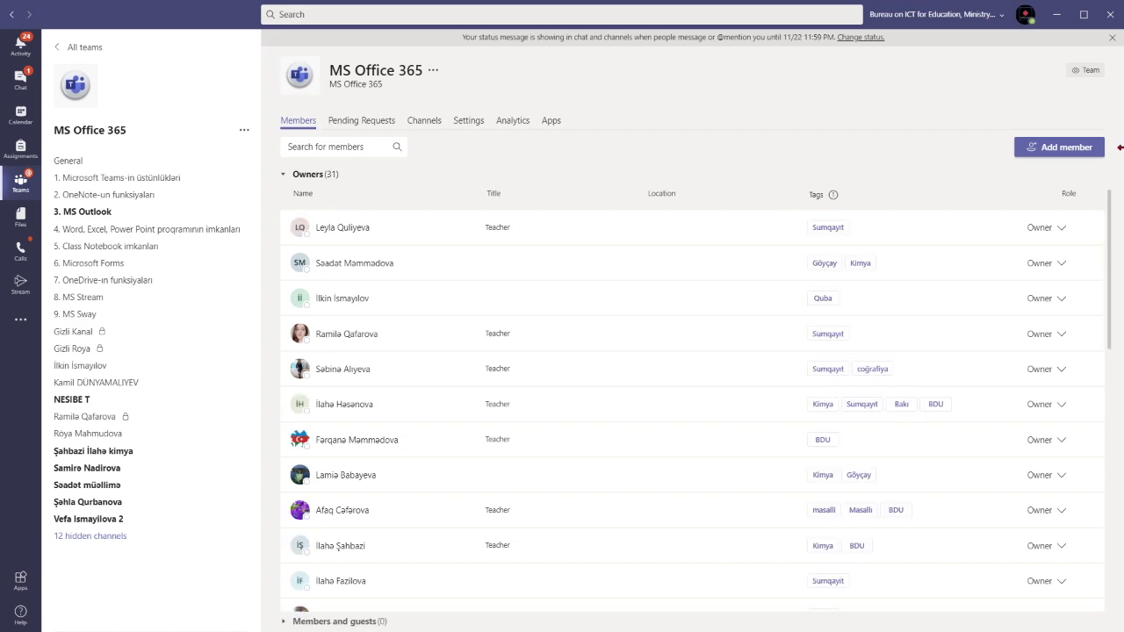
pyautogui.click(1054, 149)
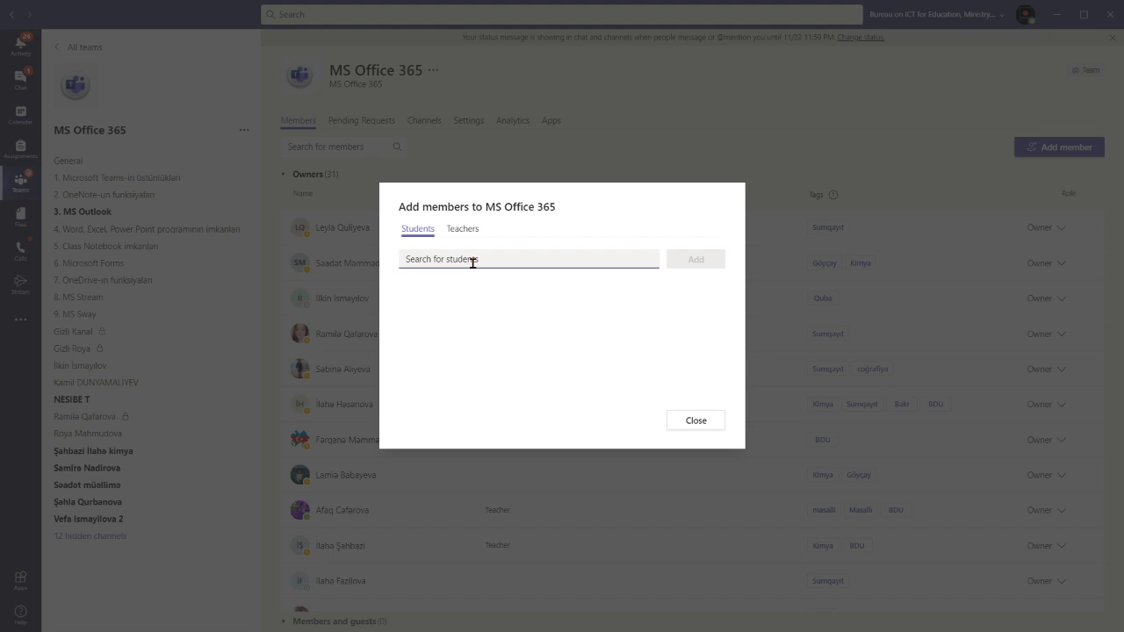
pyautogui.write('213')
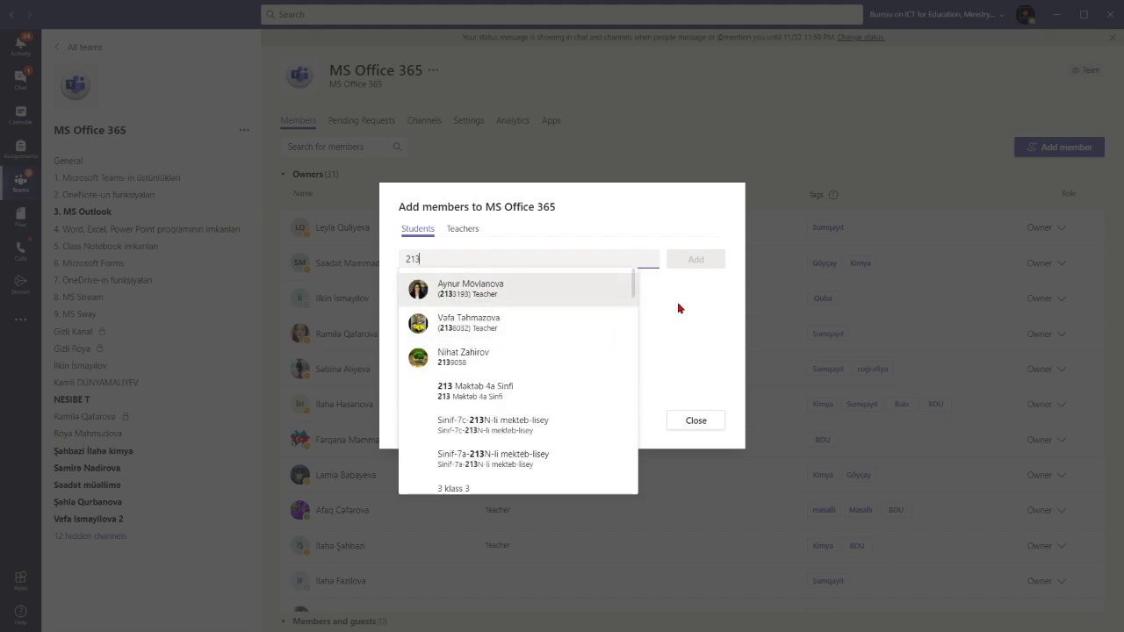
pyautogui.click(703, 419)
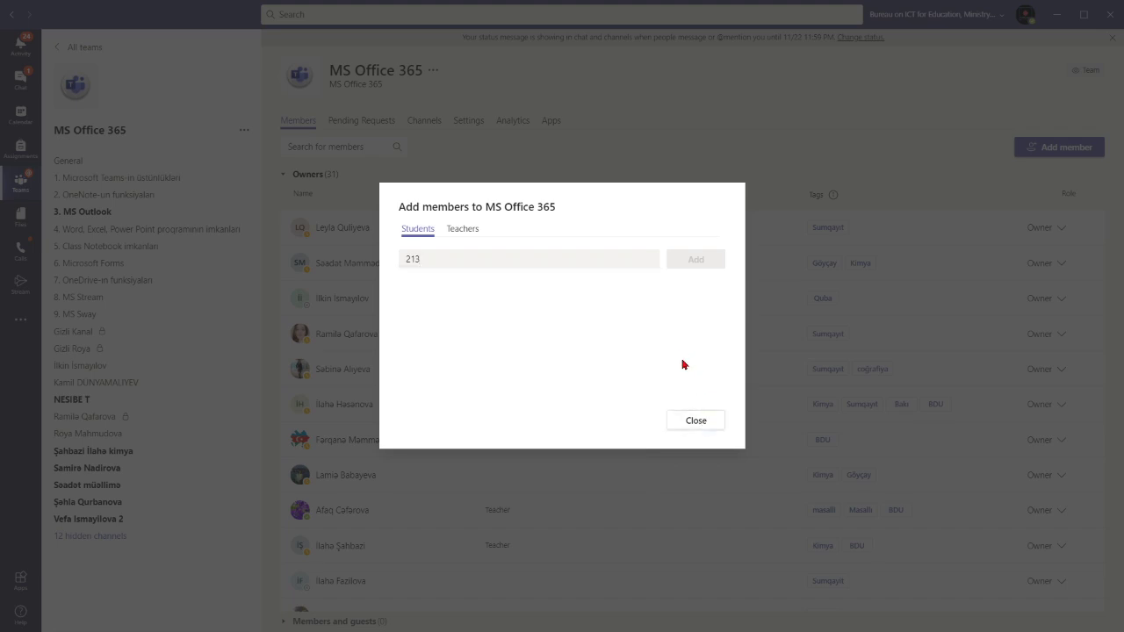
pyautogui.click(699, 425)
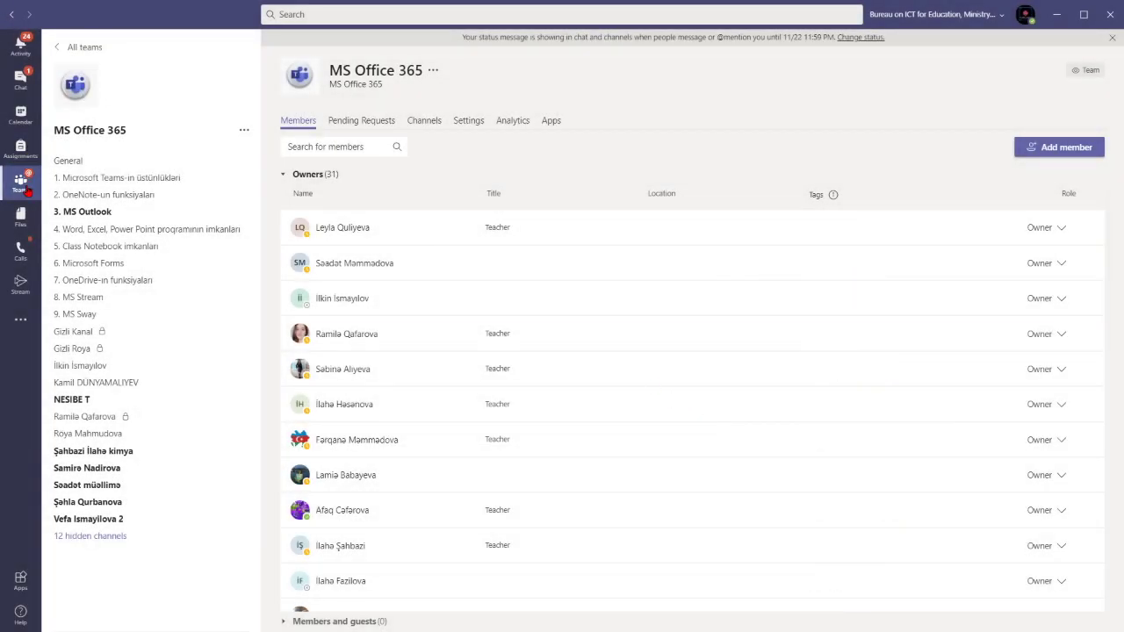
pyautogui.click(20, 182)
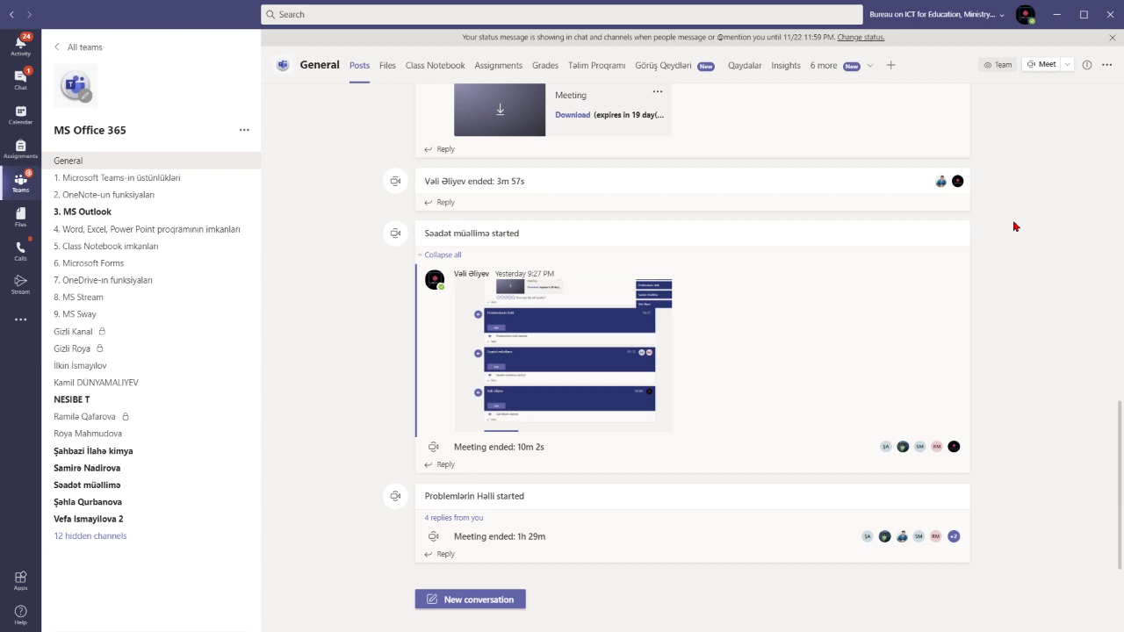
# - Delete the current status message from the account profile and dismiss the profile menu
pyautogui.click(1025, 16)
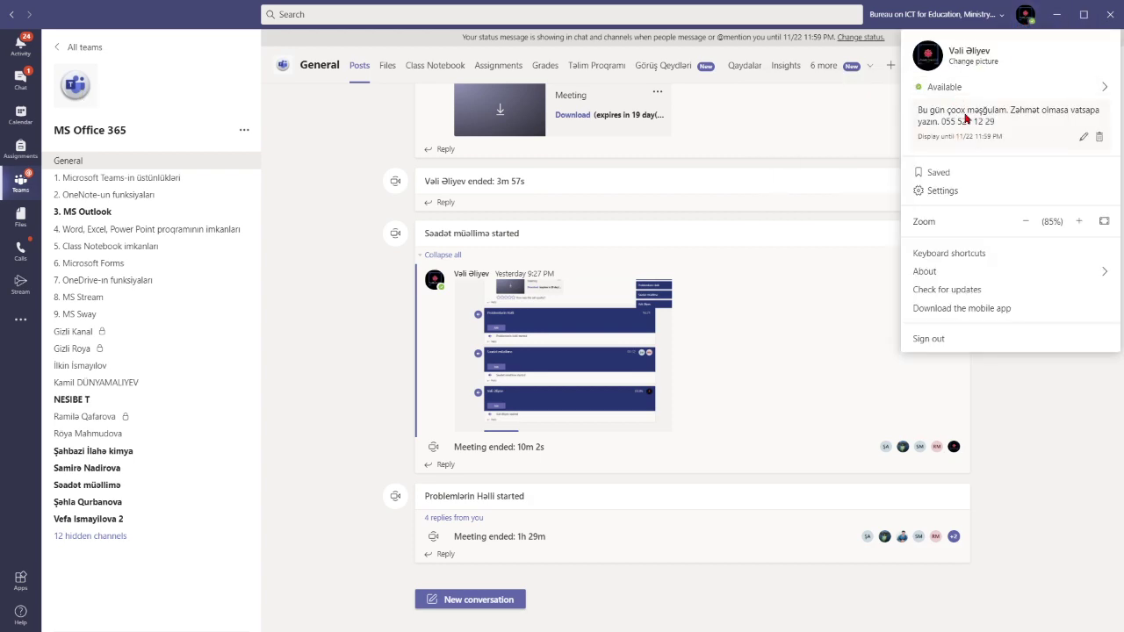
pyautogui.click(1099, 140)
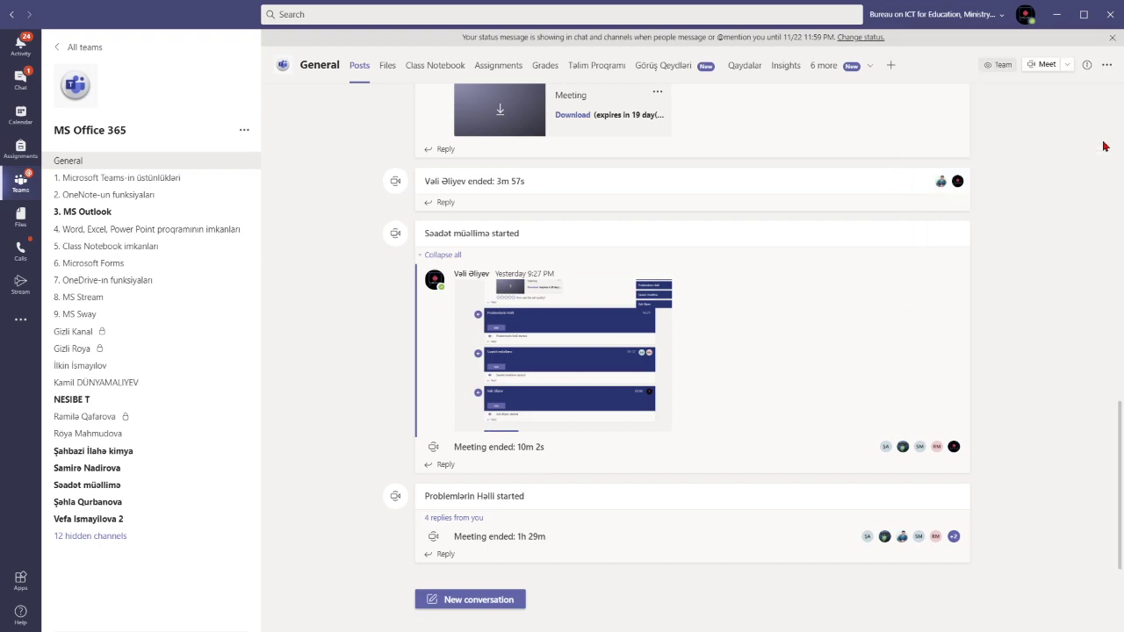
pyautogui.hotkey('ctrl', ',')
pyautogui.click(786, 95)
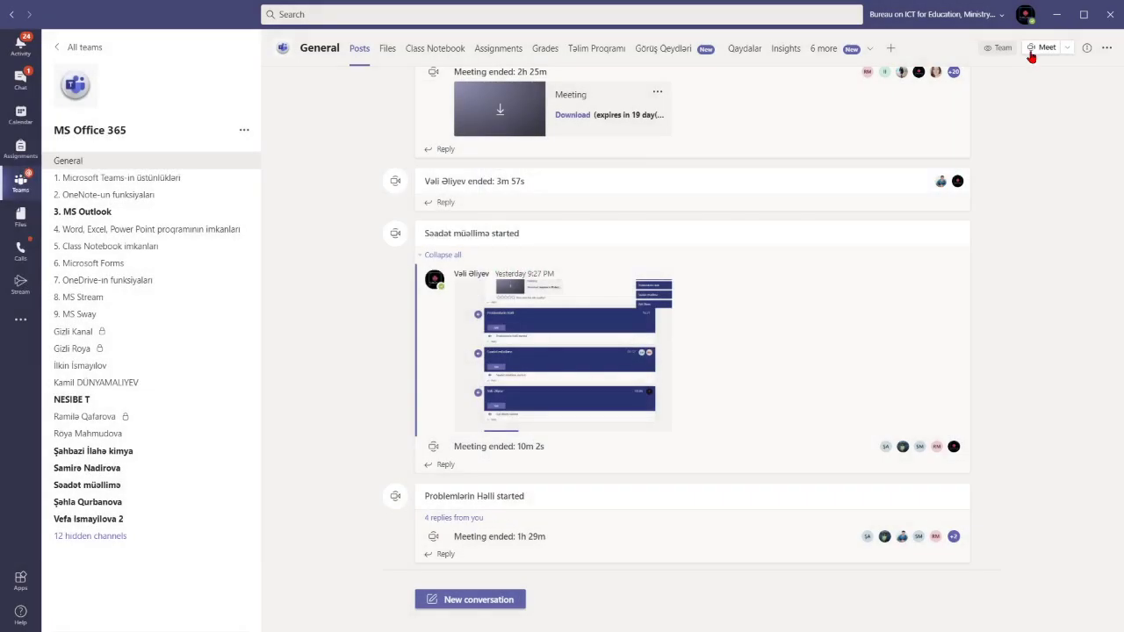
# - Start a new status message and enter the text "İndi məşğulam." using the Azerbaijani keyboard layout
pyautogui.click(1025, 14)
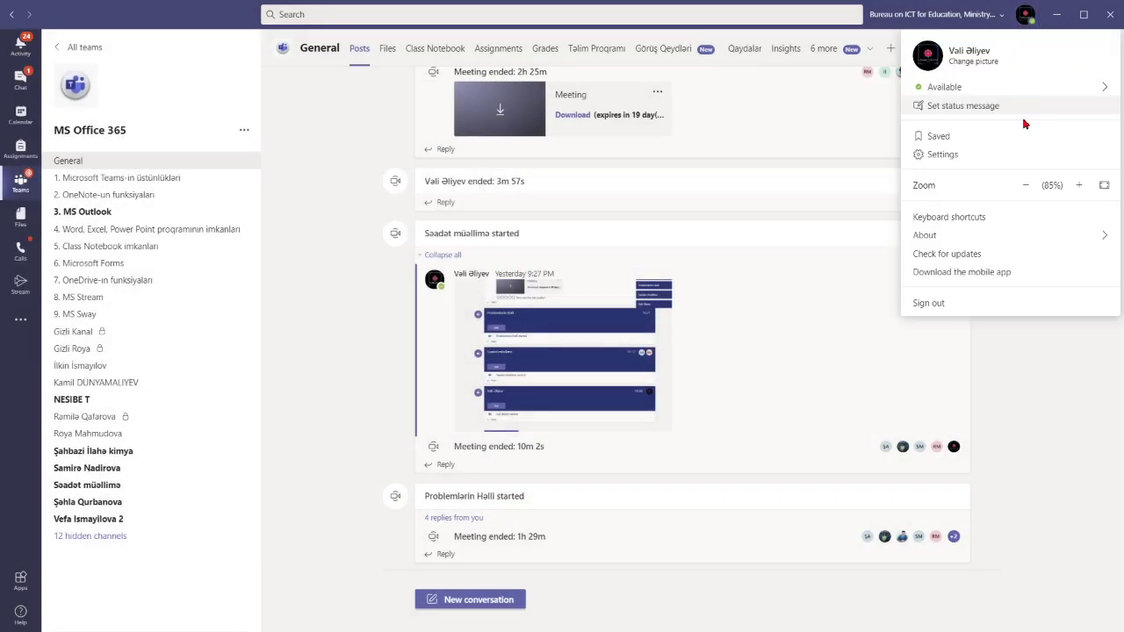
pyautogui.click(967, 108)
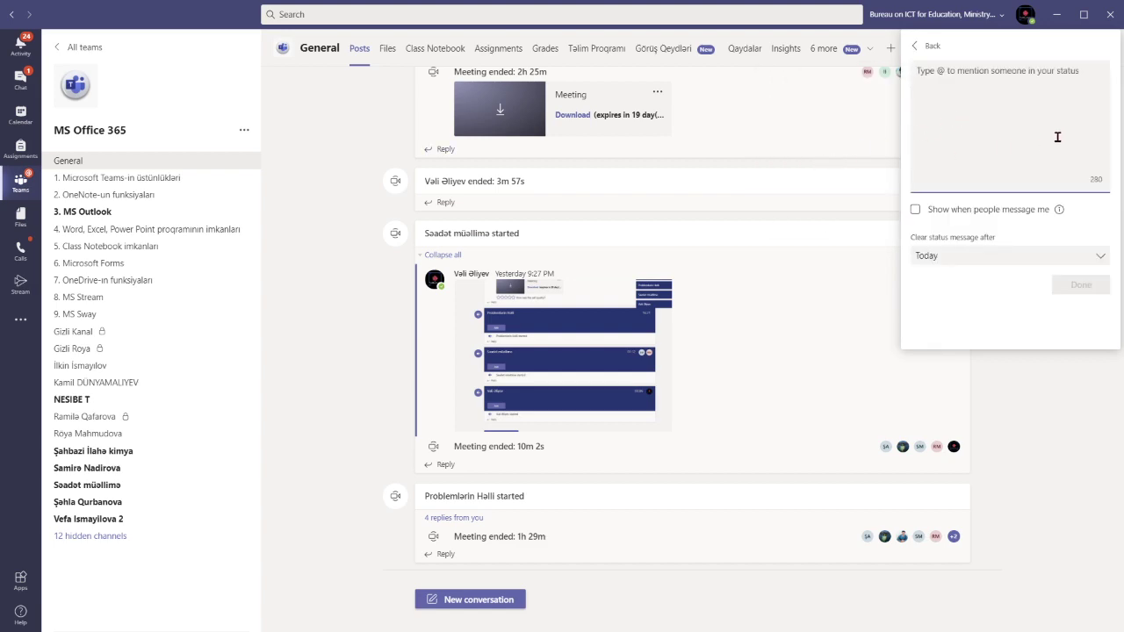
pyautogui.write('Indi')
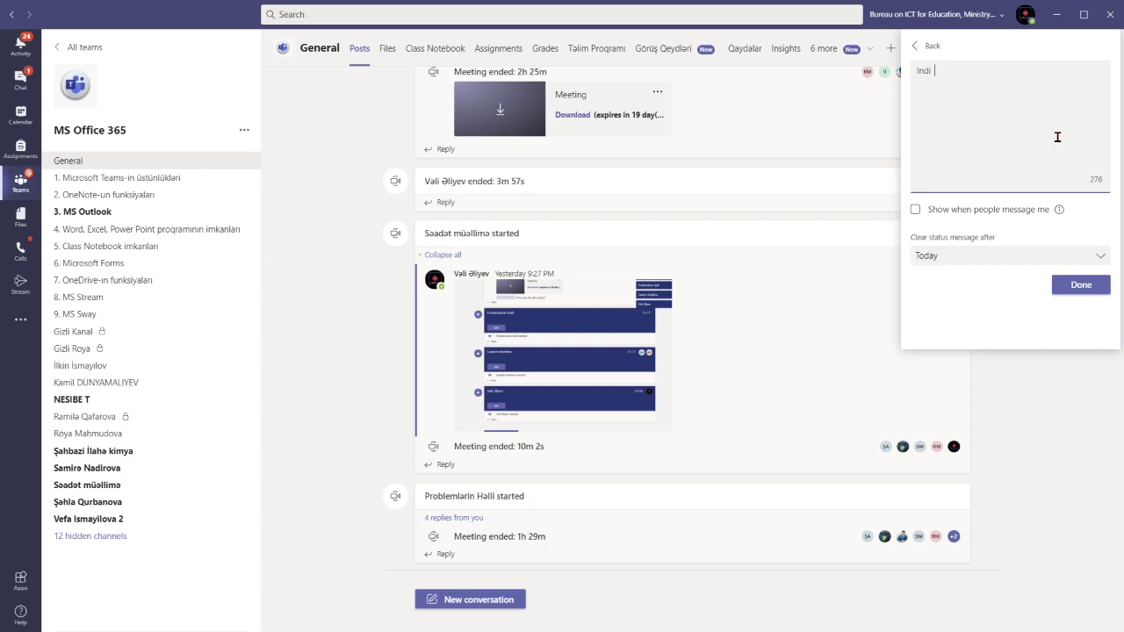
pyautogui.press('super+space')
pyautogui.hotkey('ctrl', 'a')
pyautogui.write('İndi məşğulam')
# - Show the status when people message, clear it after This week, and save the status message
pyautogui.click(916, 211)
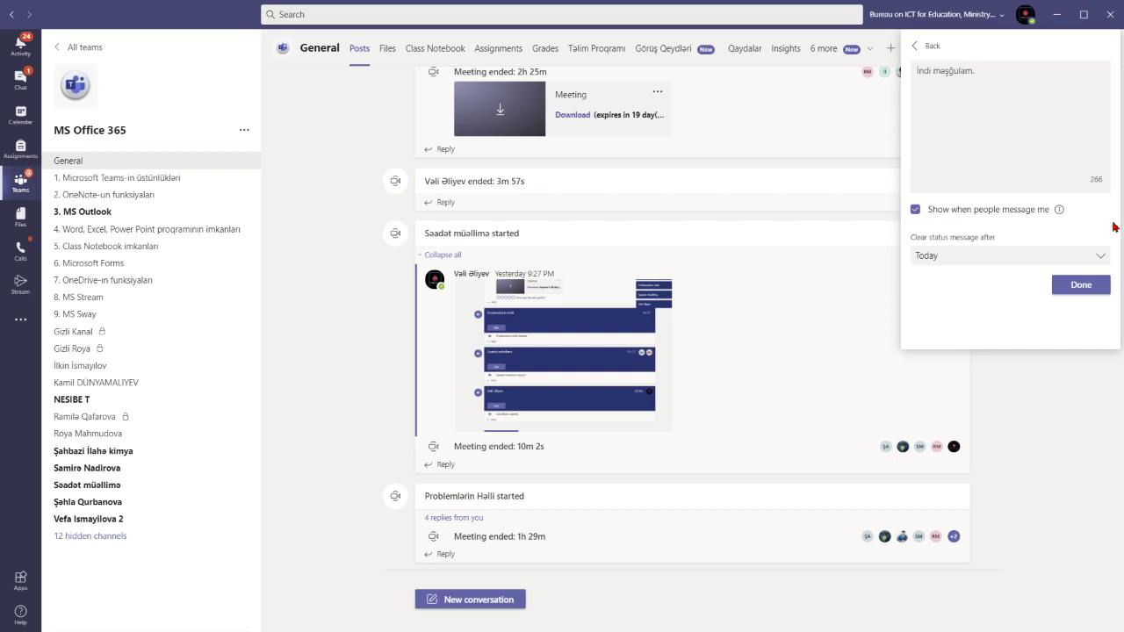
pyautogui.click(1003, 260)
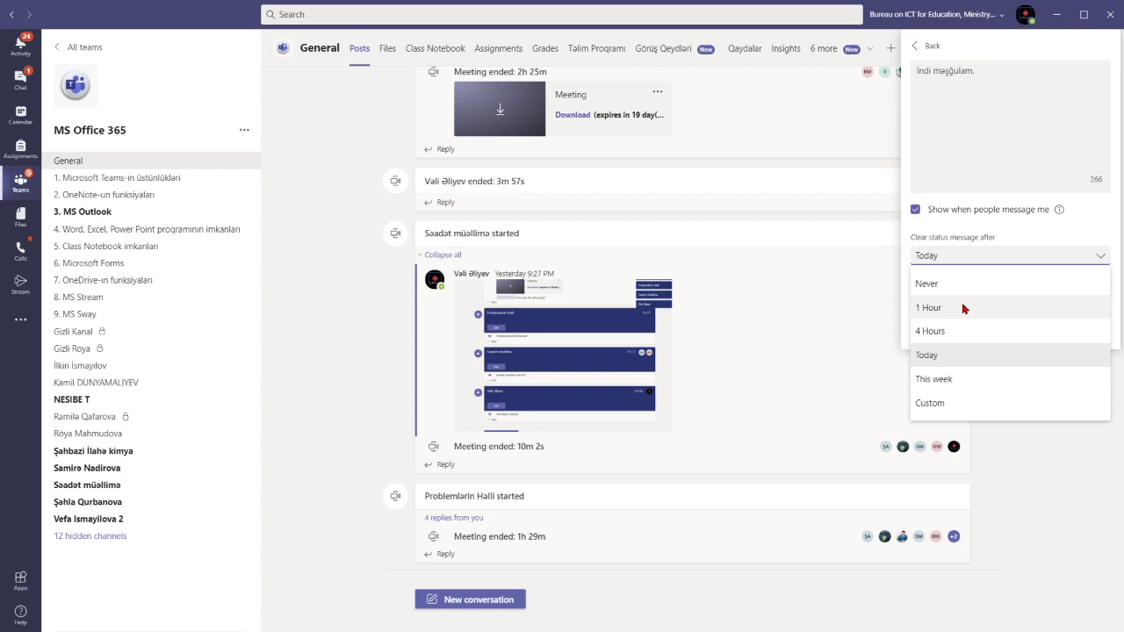
pyautogui.click(961, 379)
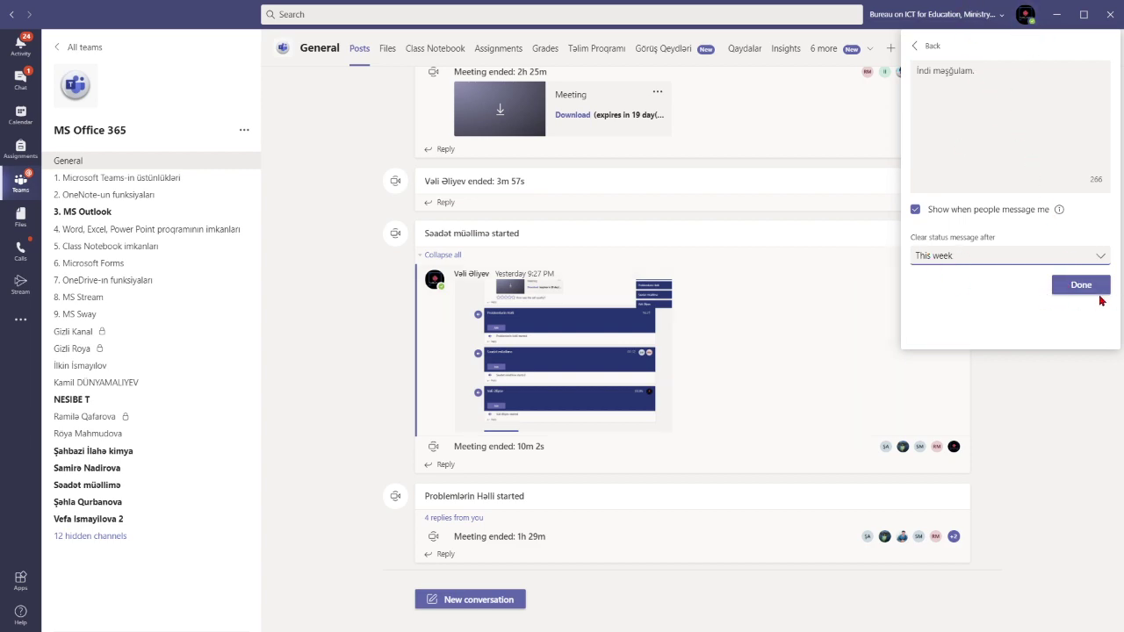
pyautogui.click(1080, 286)
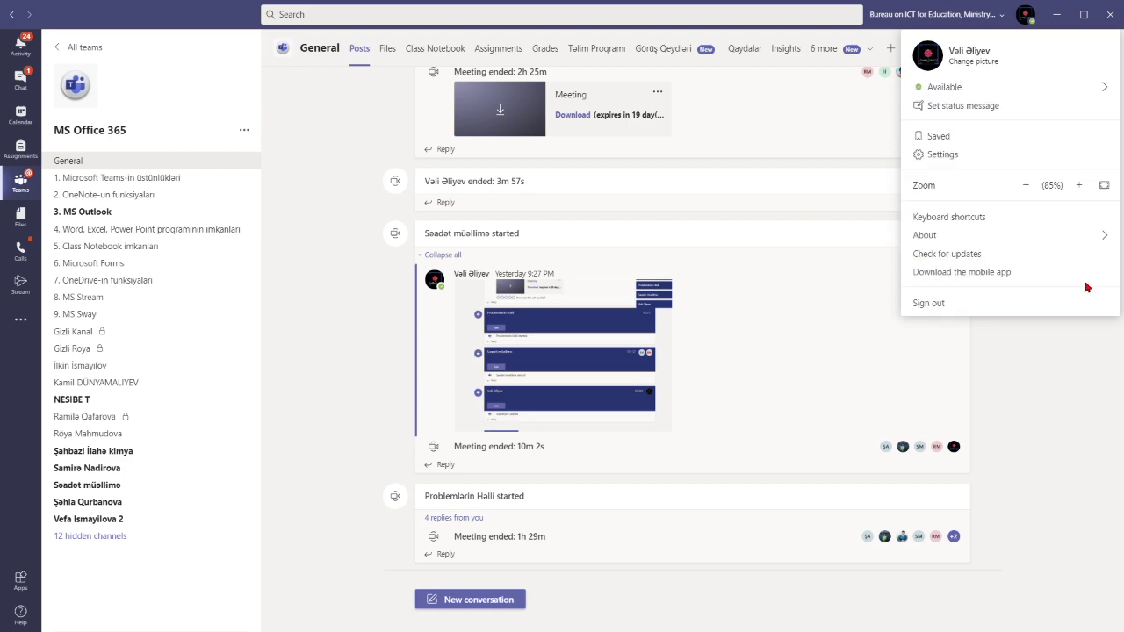
pyautogui.click(1037, 409)
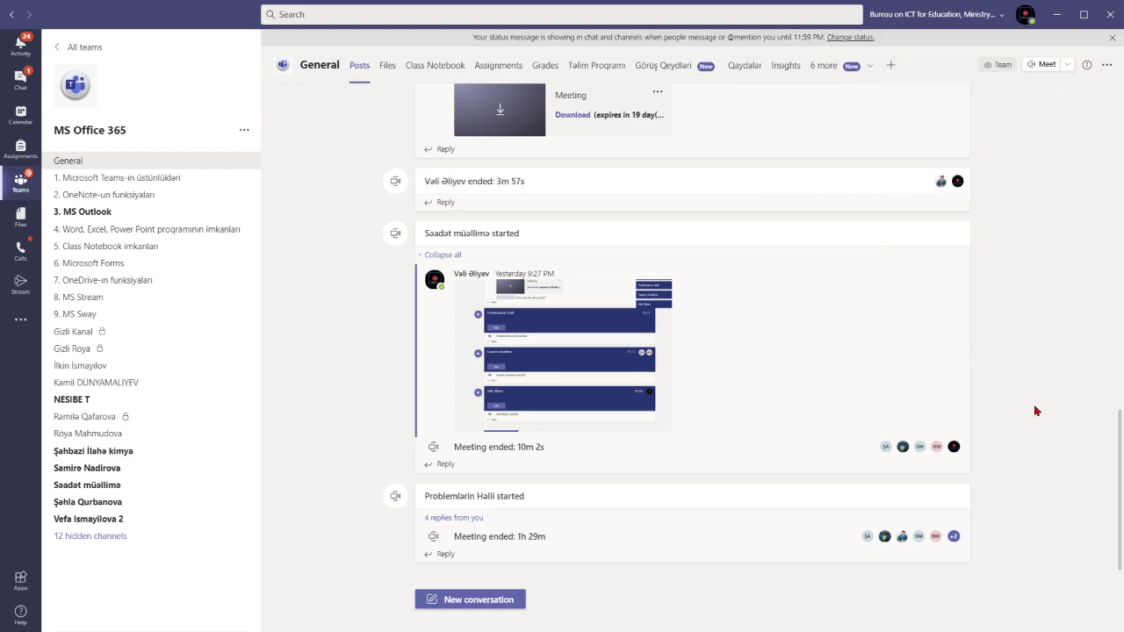
# - Switch the keyboard layout to English (United States) and start a new conversation in the General channel
pyautogui.click(470, 600)
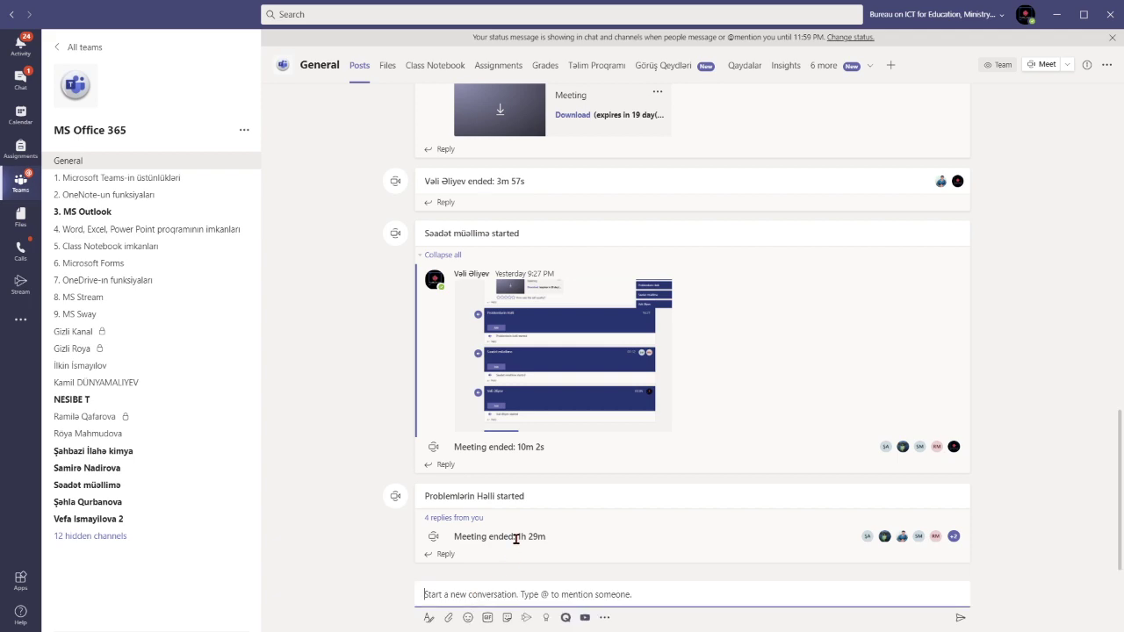
pyautogui.press('super')
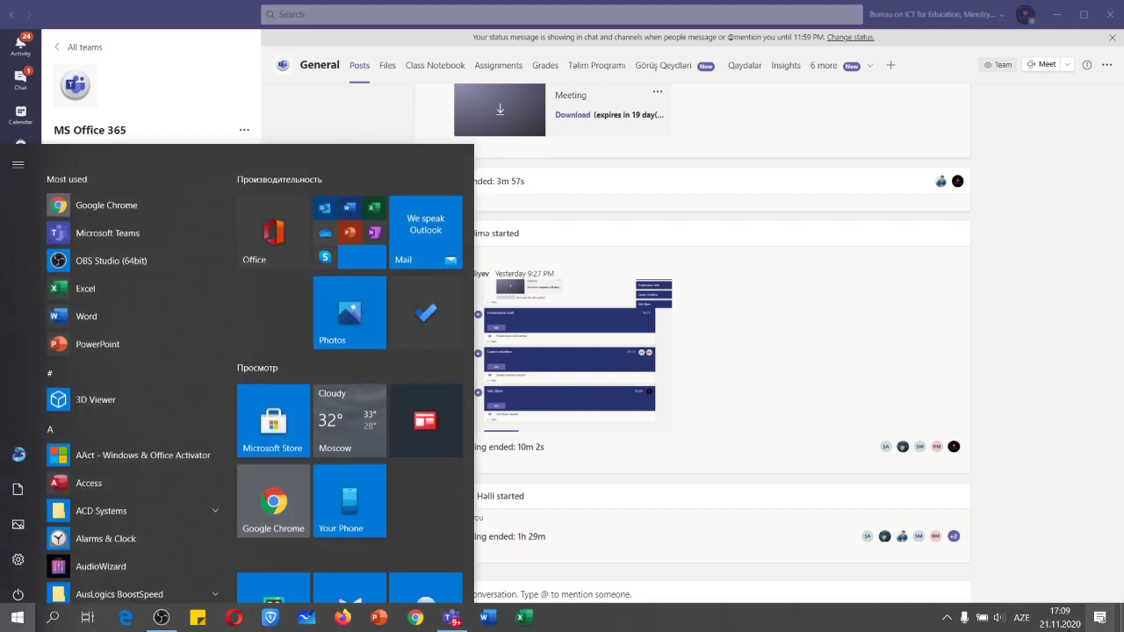
pyautogui.click(1021, 617)
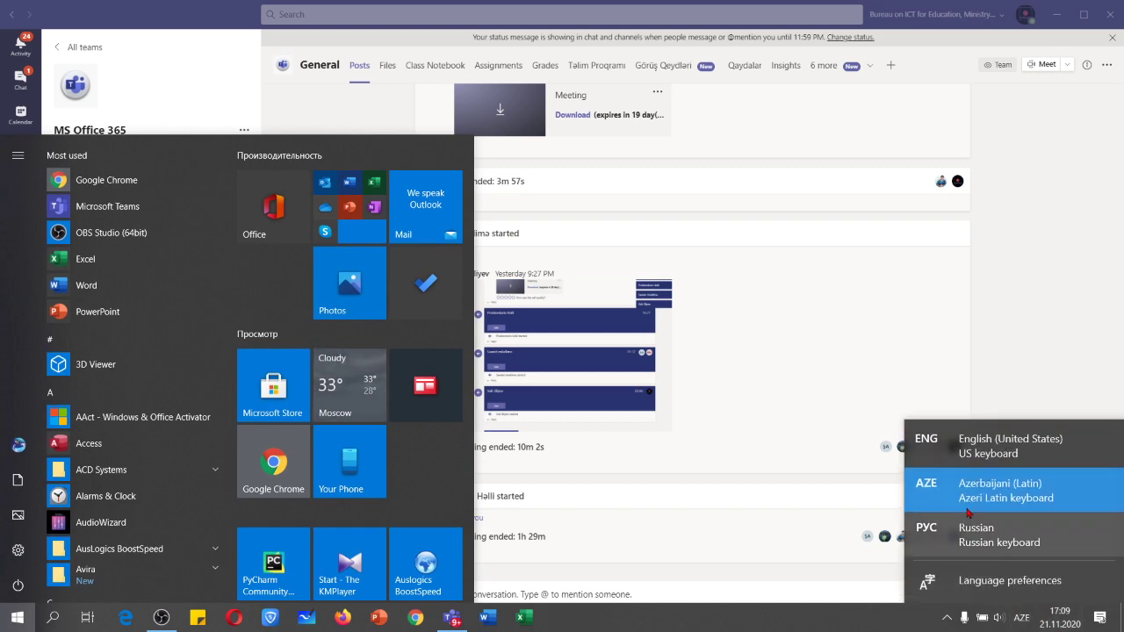
pyautogui.click(961, 452)
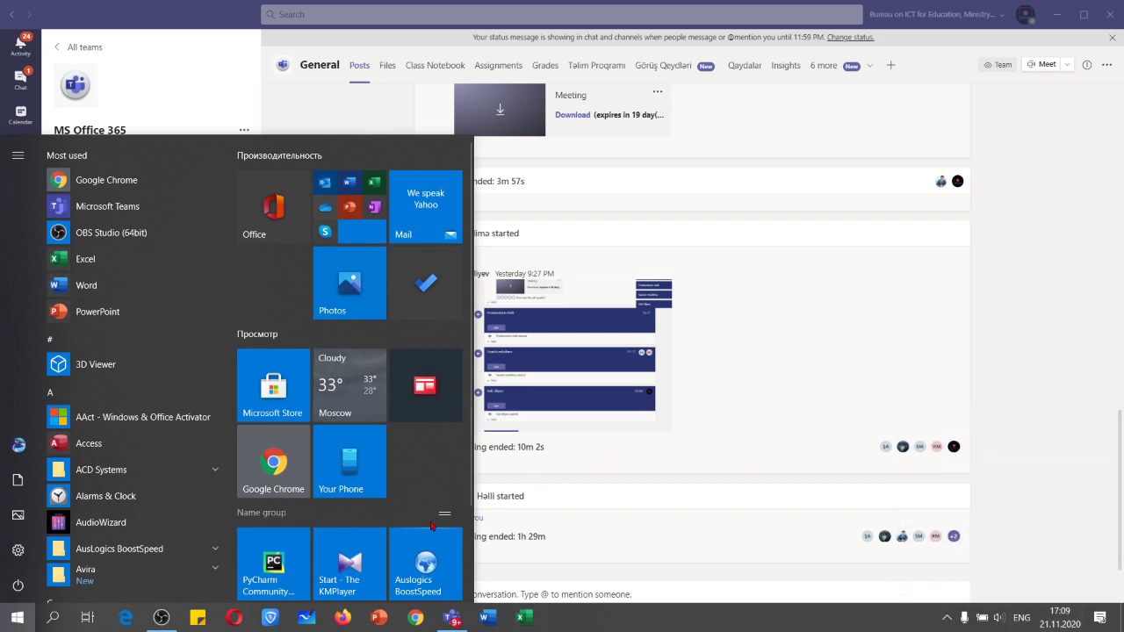
pyautogui.click(619, 558)
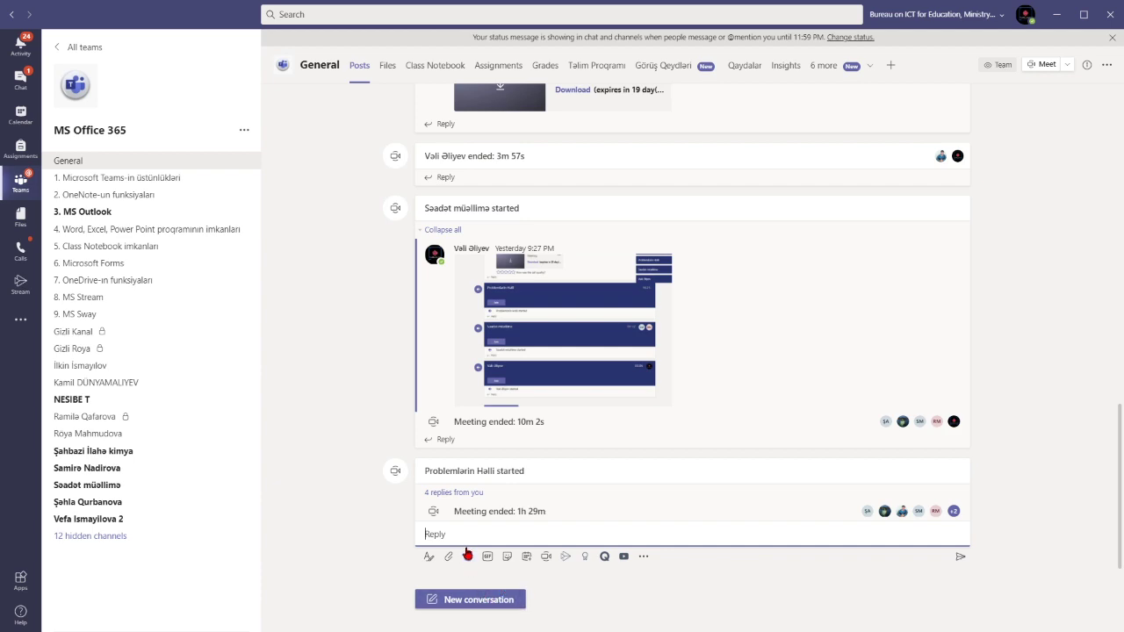
pyautogui.click(451, 601)
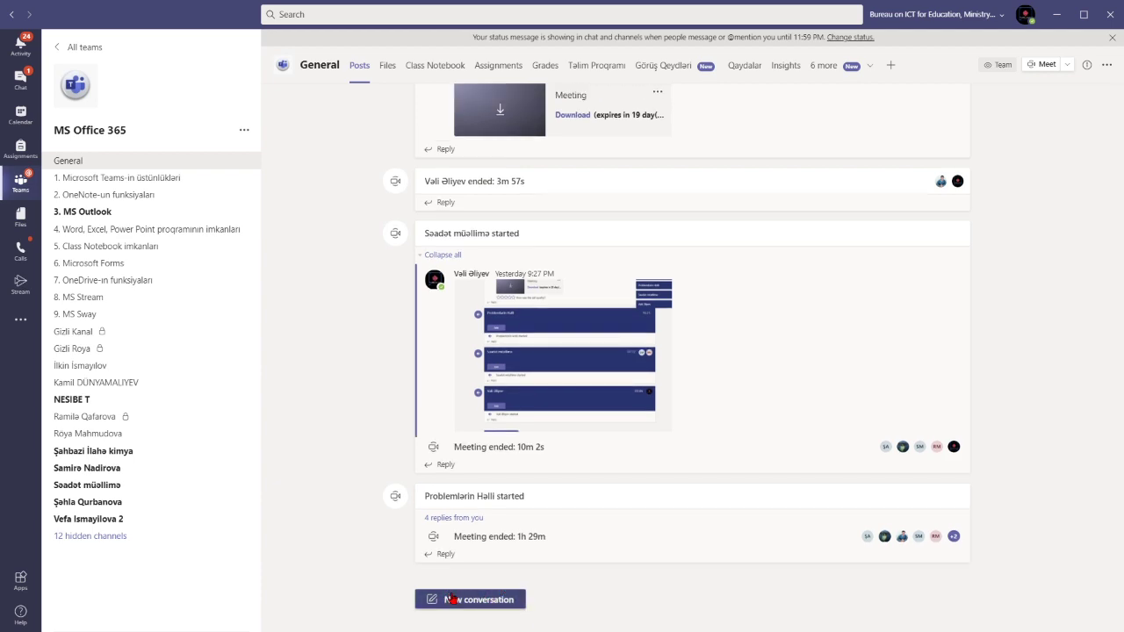
pyautogui.click(452, 599)
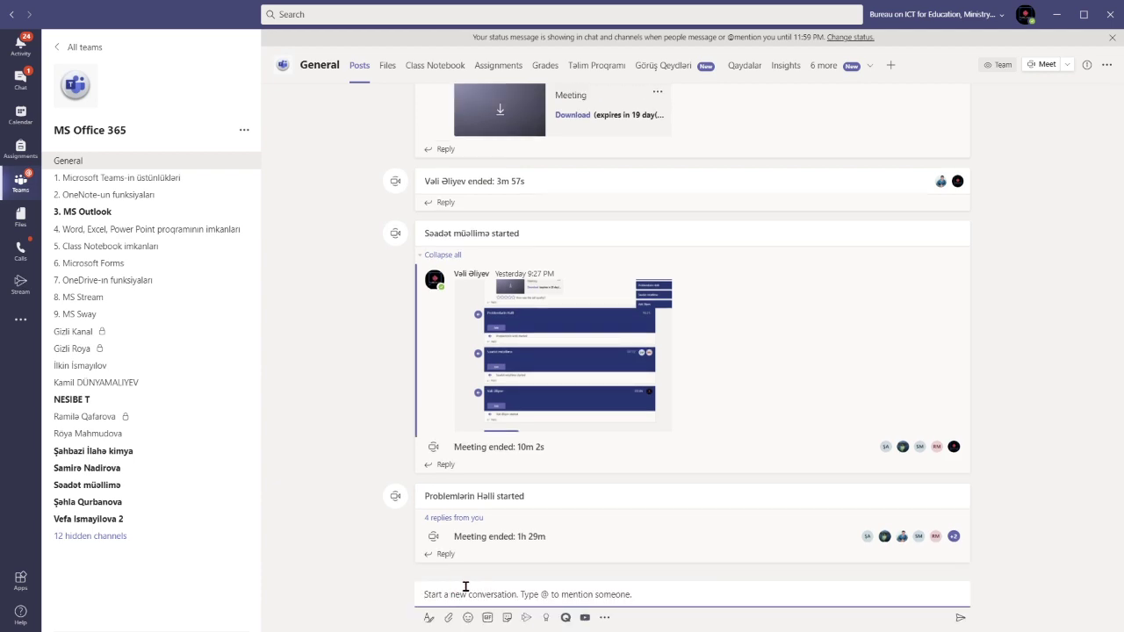
# - Mention the first suggested team member in the new conversation, delete it, repeat with the last suggested member, and close the empty draft
pyautogui.write('@')
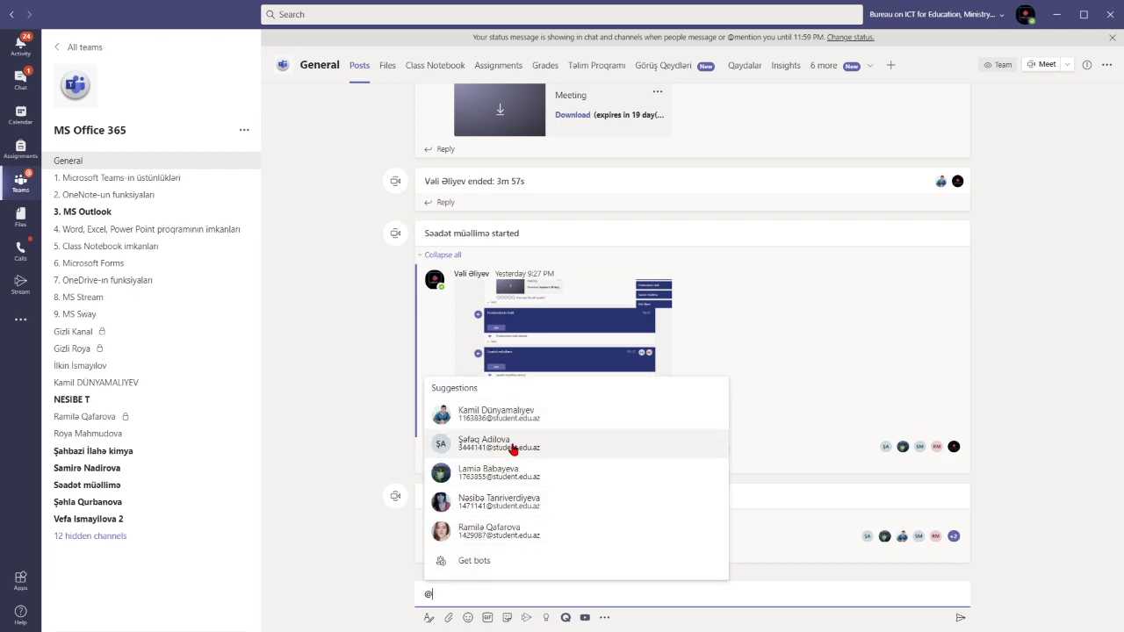
pyautogui.click(511, 417)
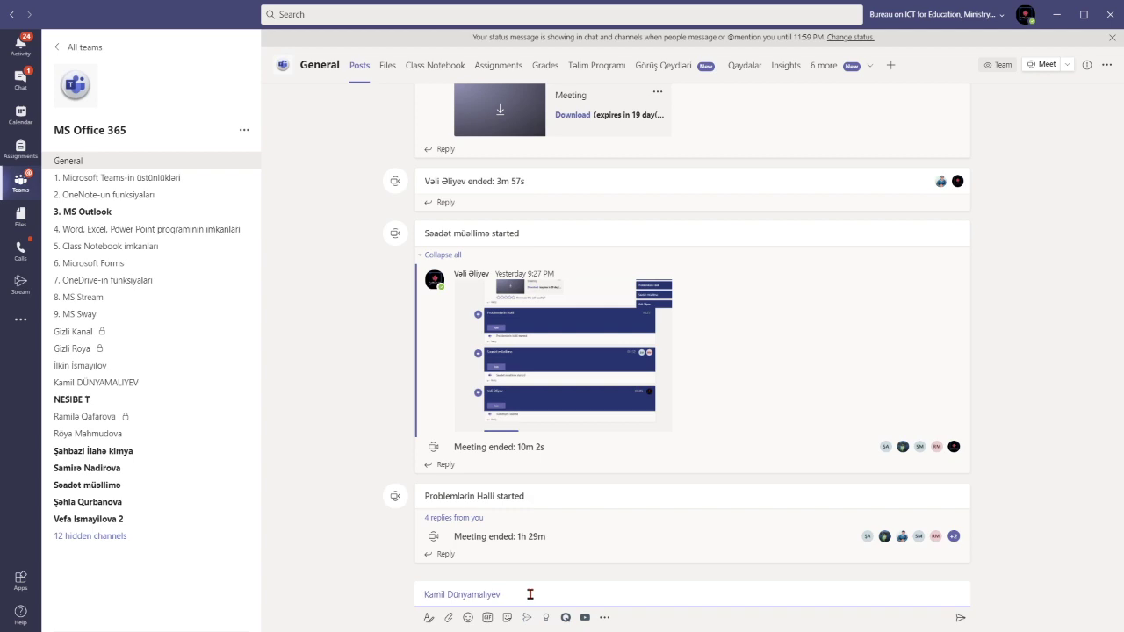
pyautogui.press('BackSpace')
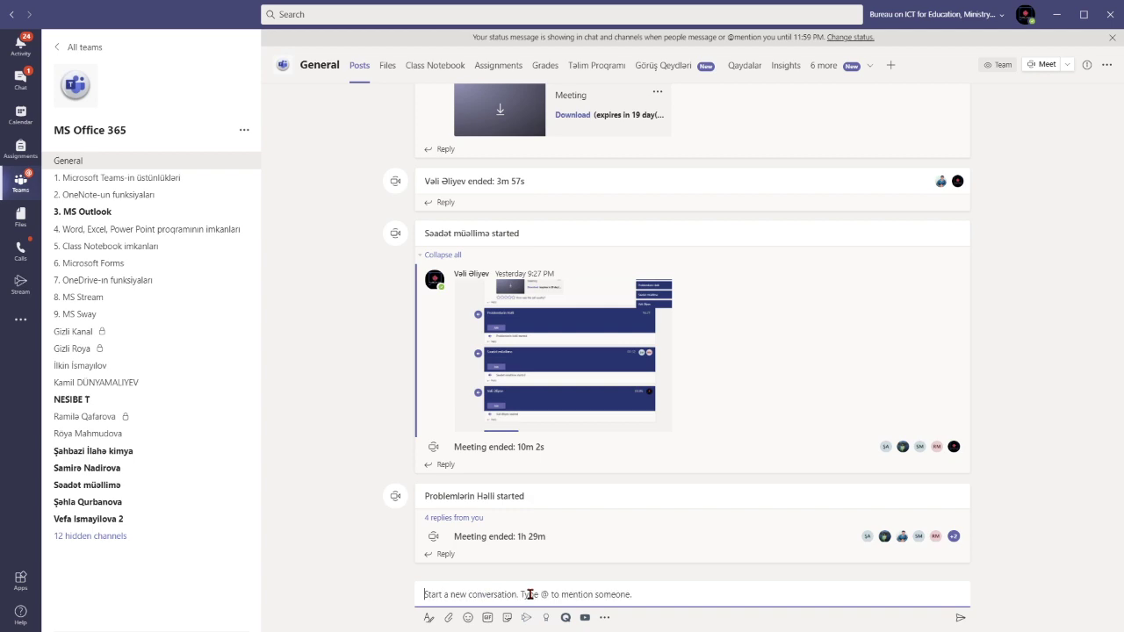
pyautogui.write('@')
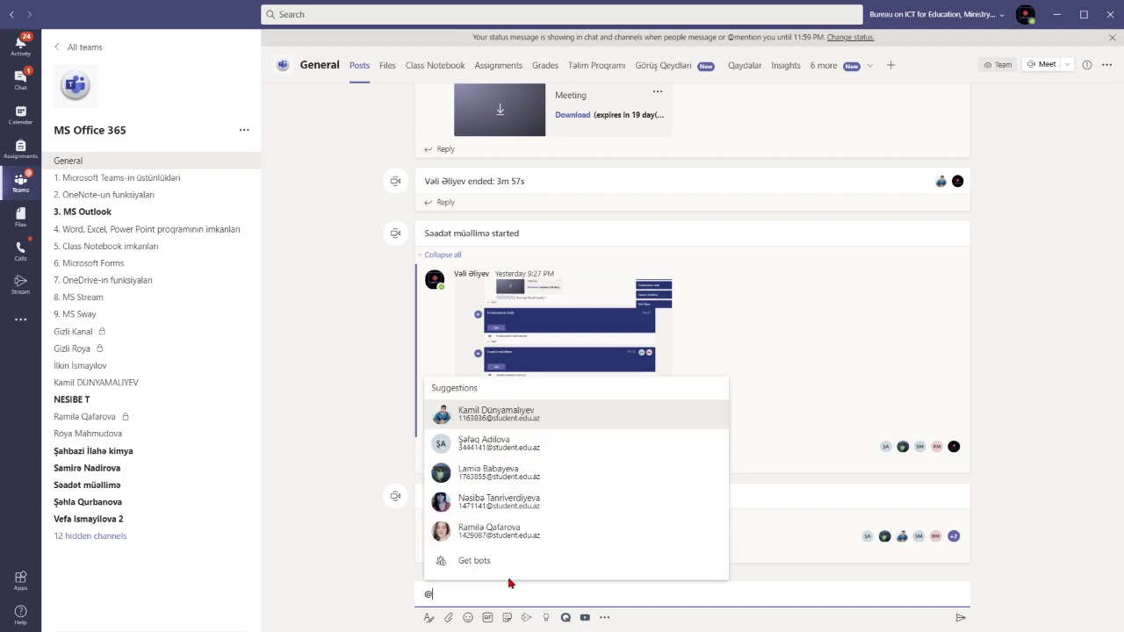
pyautogui.click(493, 535)
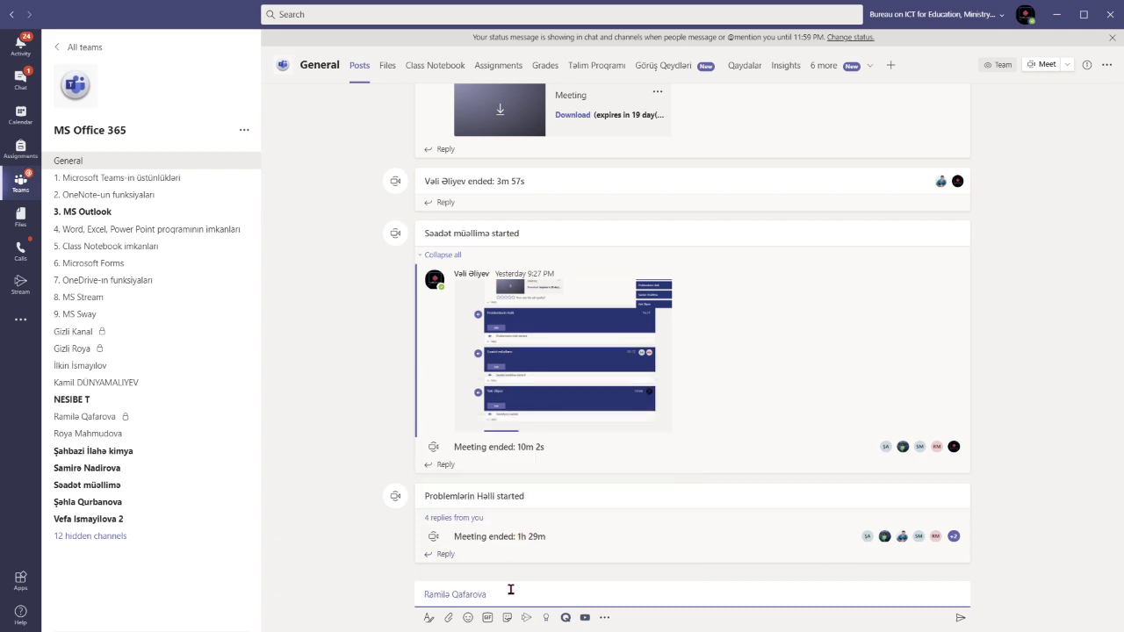
pyautogui.press('BackSpace')
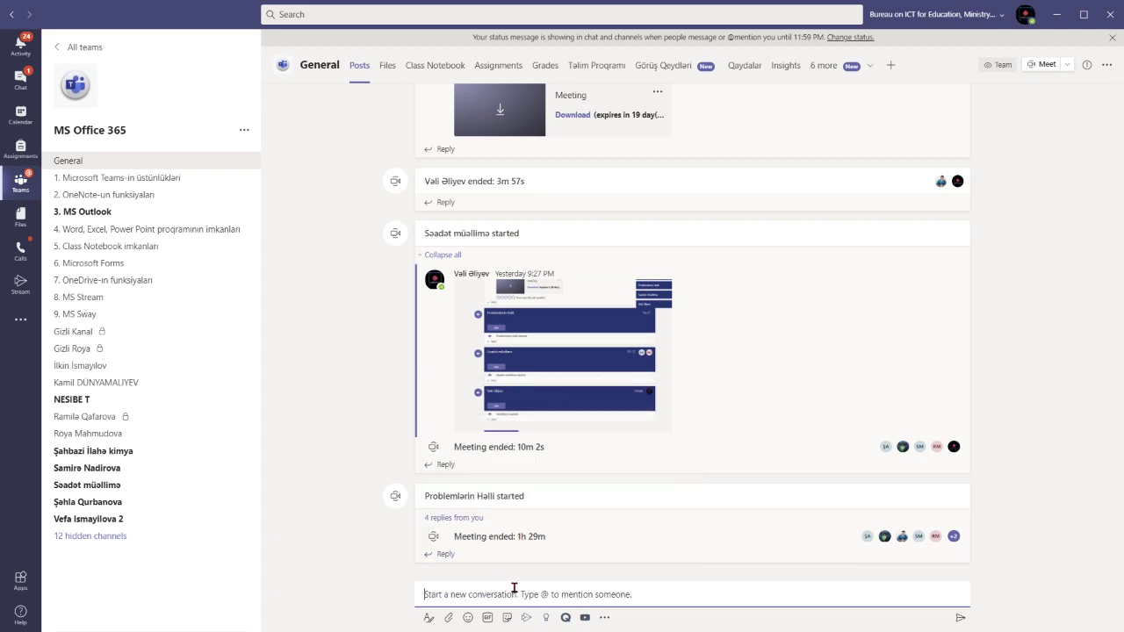
pyautogui.click(1036, 366)
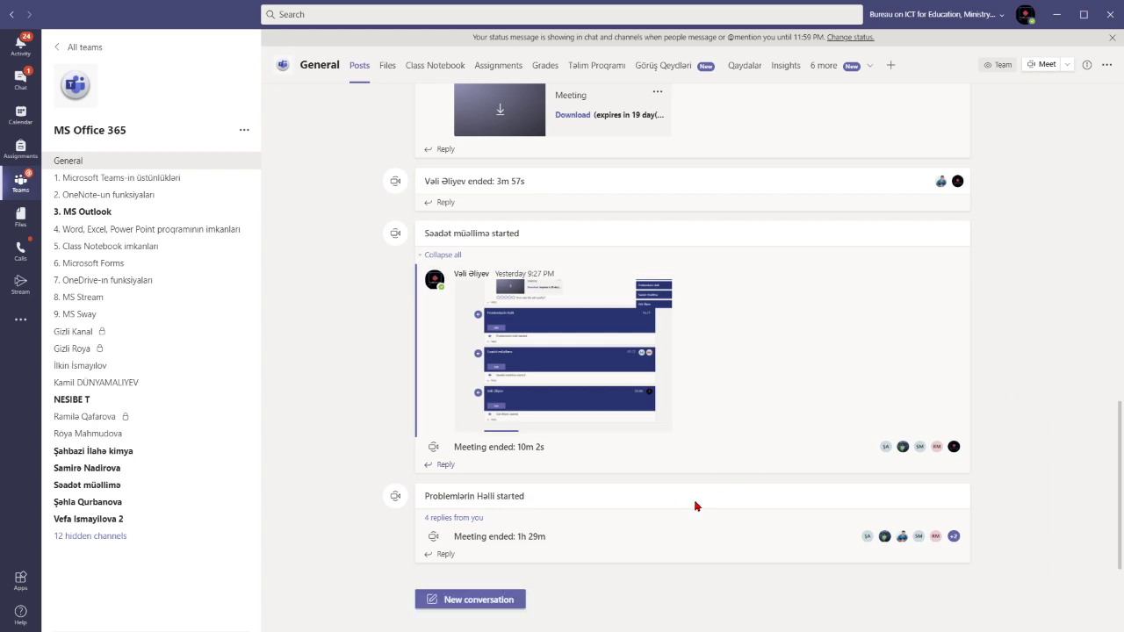
# - Open the application settings from the teams overview, try the Dark and High contrast themes, and restore the Default theme
pyautogui.moveTo(949, 318)
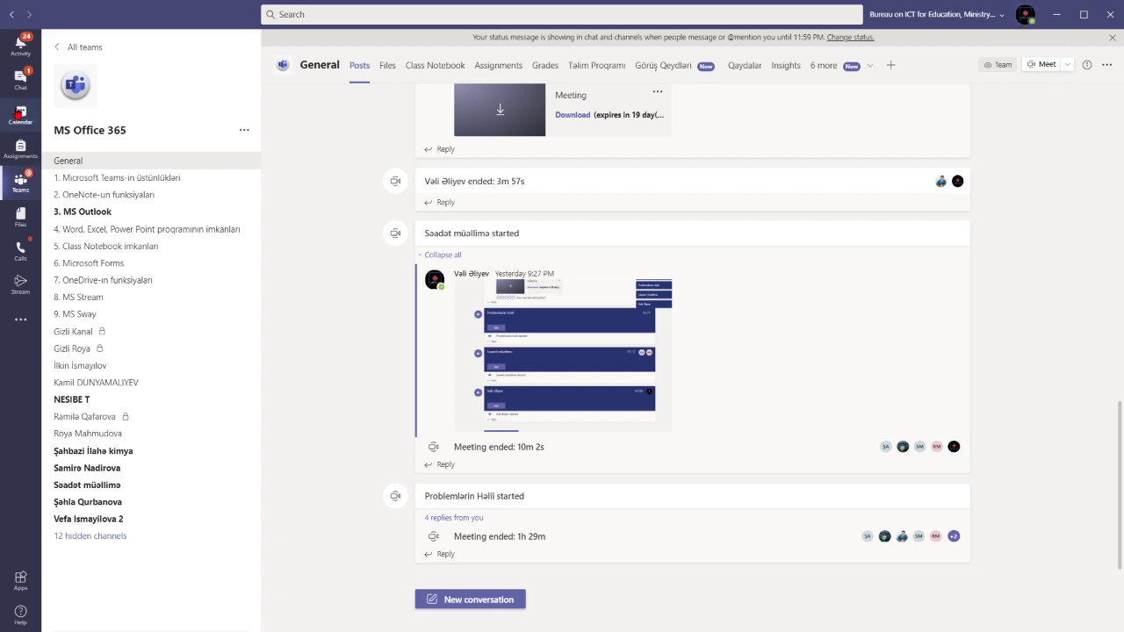
pyautogui.click(20, 180)
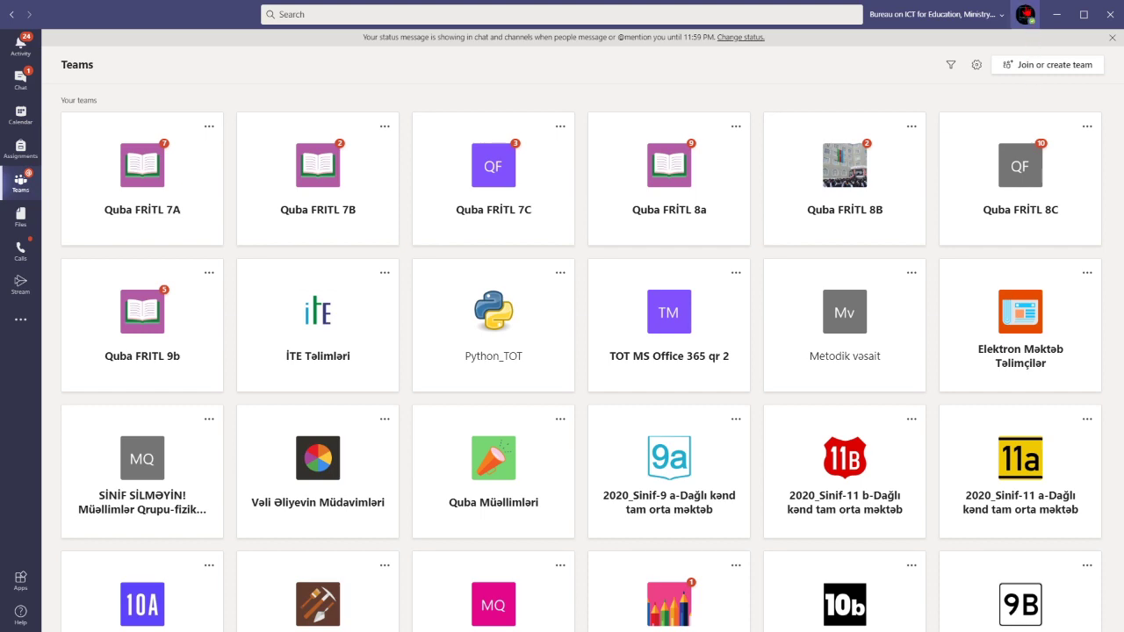
pyautogui.click(1026, 16)
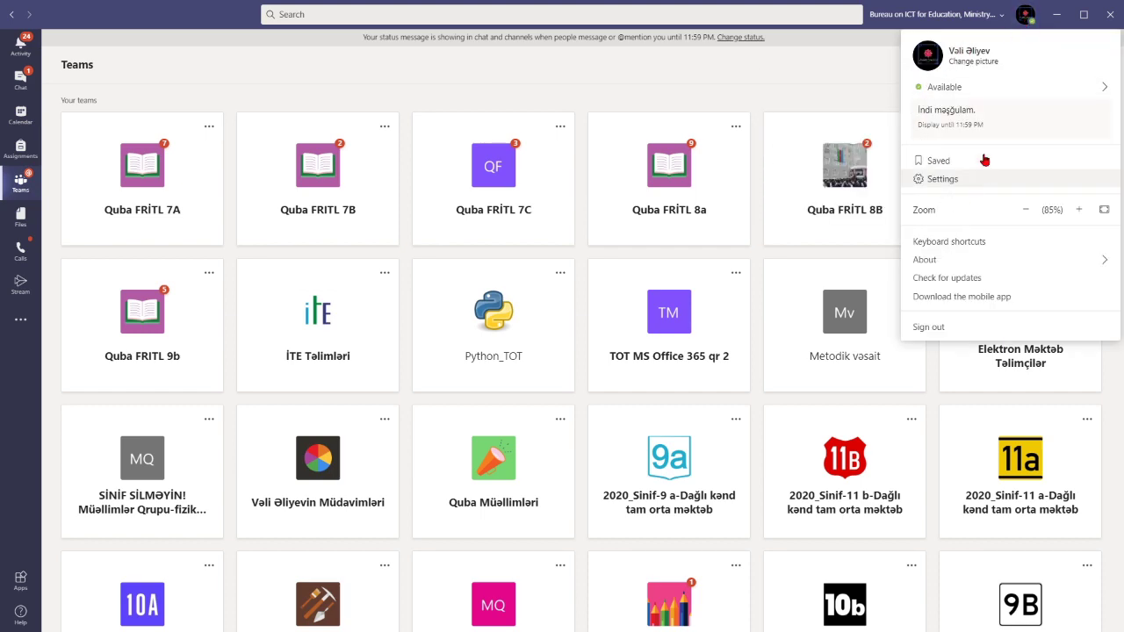
pyautogui.click(942, 179)
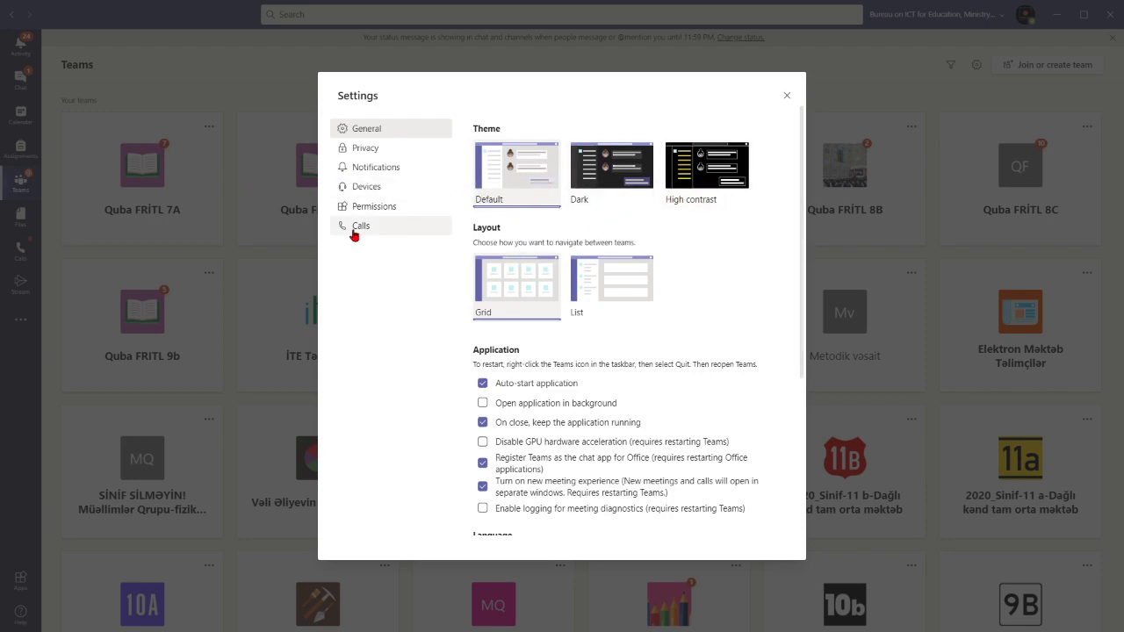
pyautogui.click(617, 178)
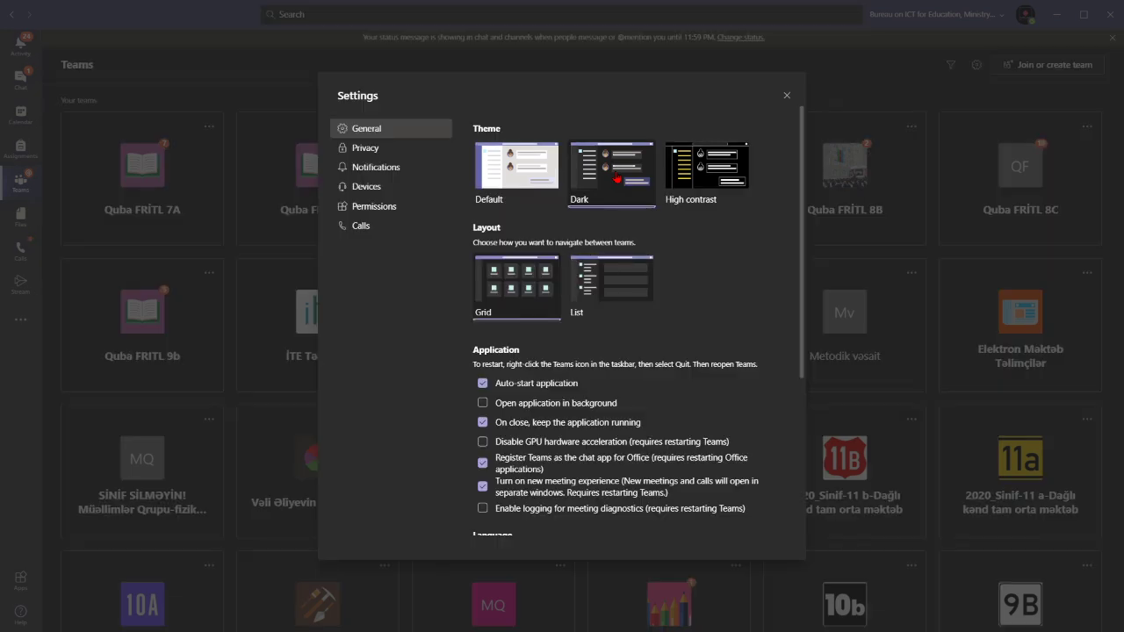
pyautogui.click(707, 171)
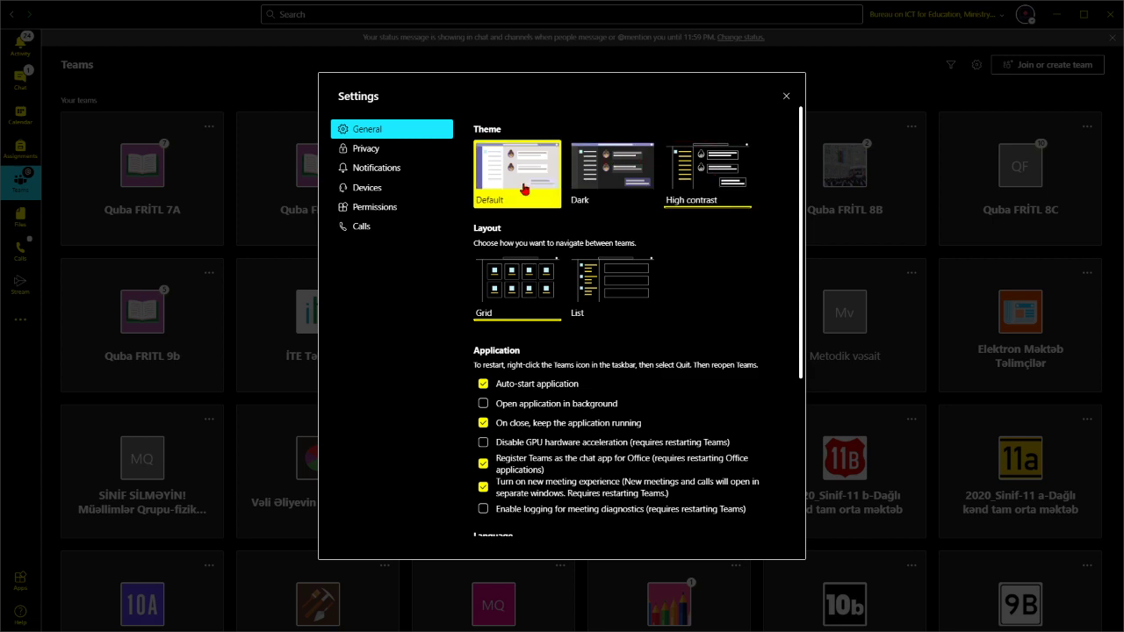
pyautogui.click(528, 187)
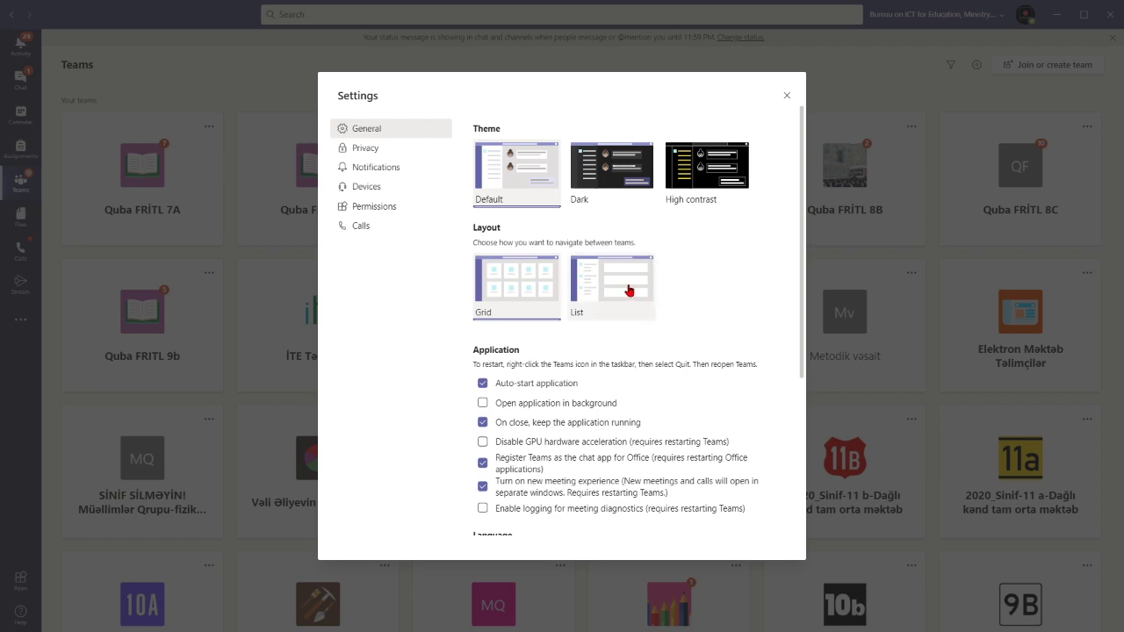
# - Try the List layout for navigating between teams, restore the Grid layout, and close the settings
pyautogui.click(617, 291)
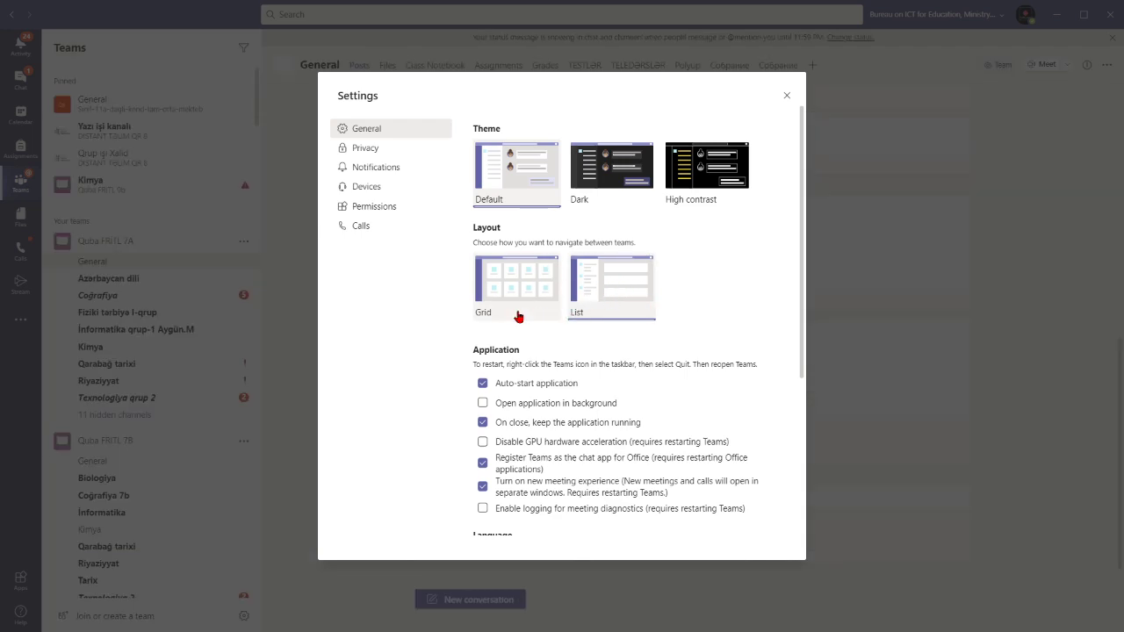
pyautogui.click(786, 95)
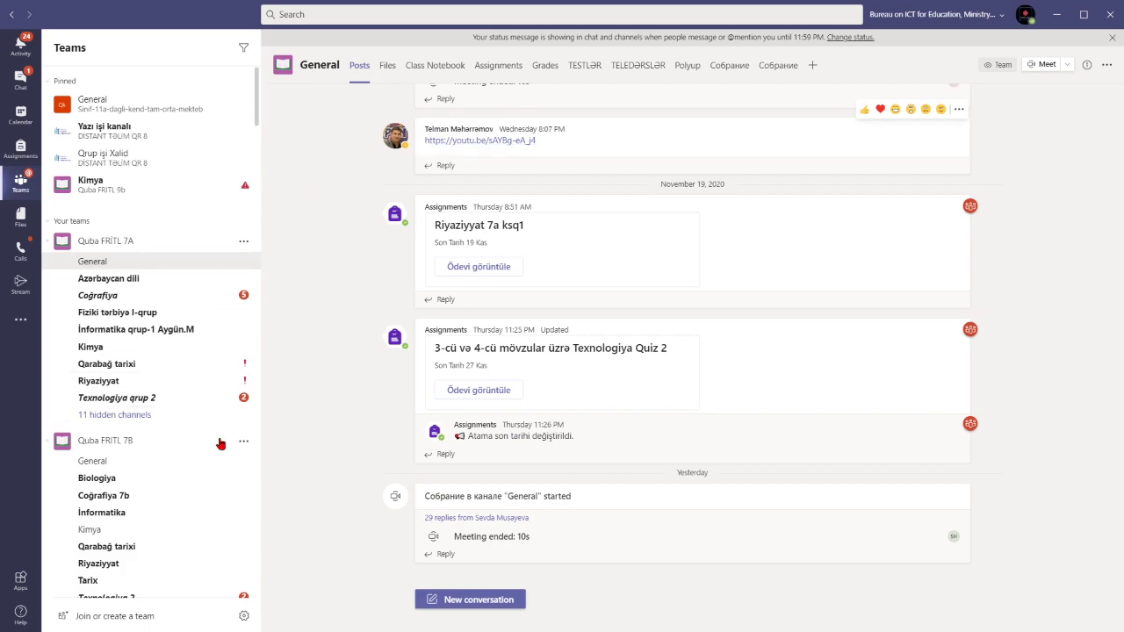
pyautogui.click(244, 617)
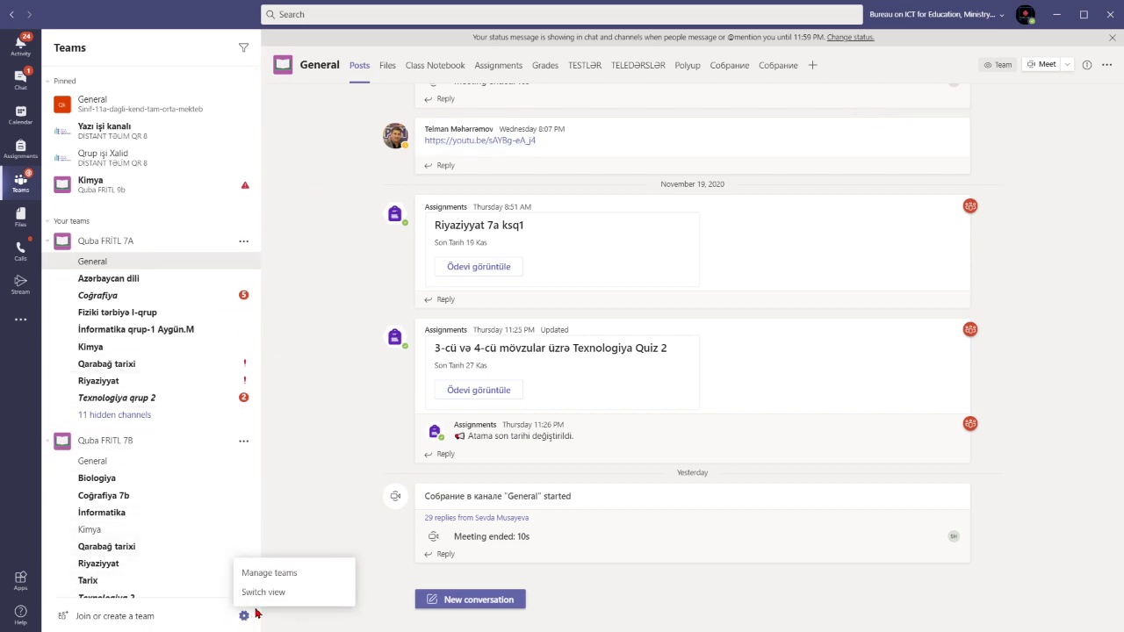
pyautogui.click(276, 594)
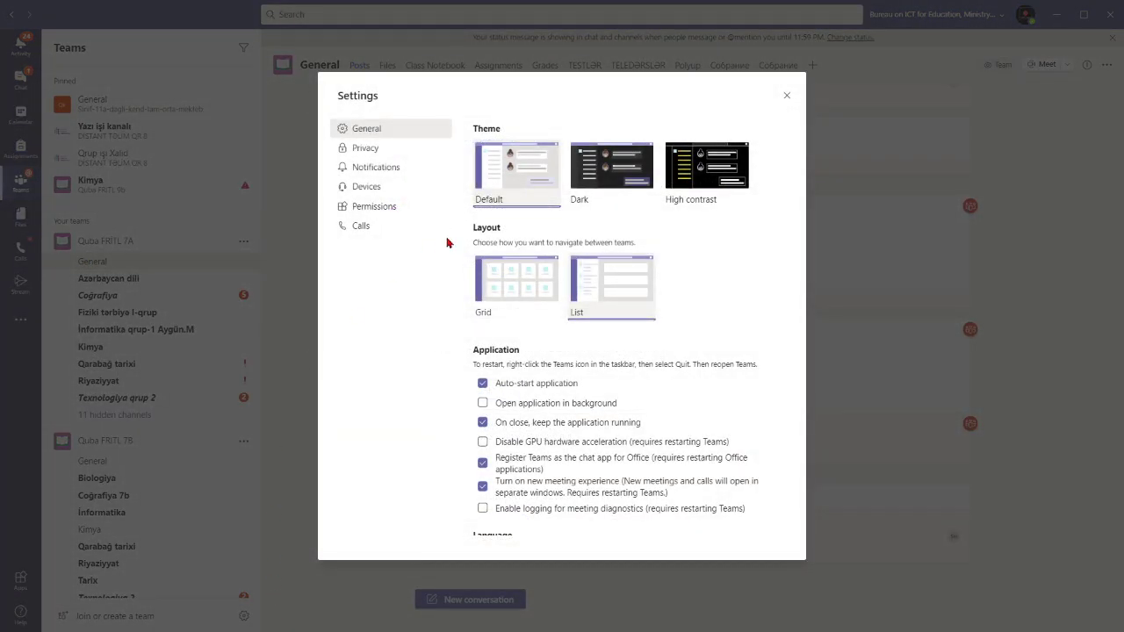
pyautogui.click(521, 314)
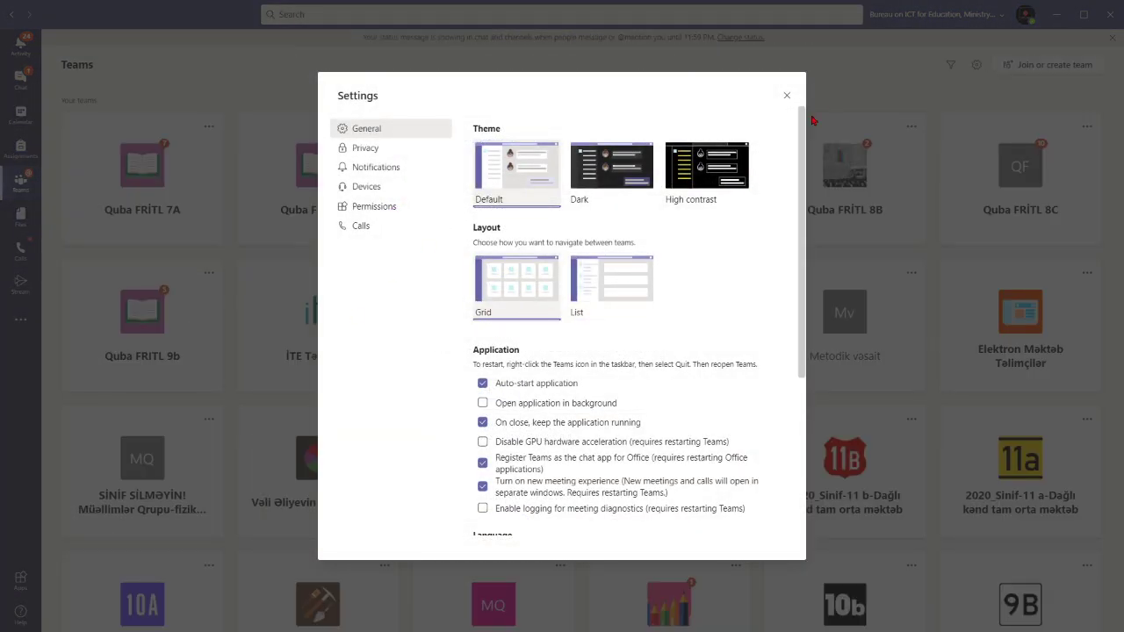
pyautogui.click(786, 95)
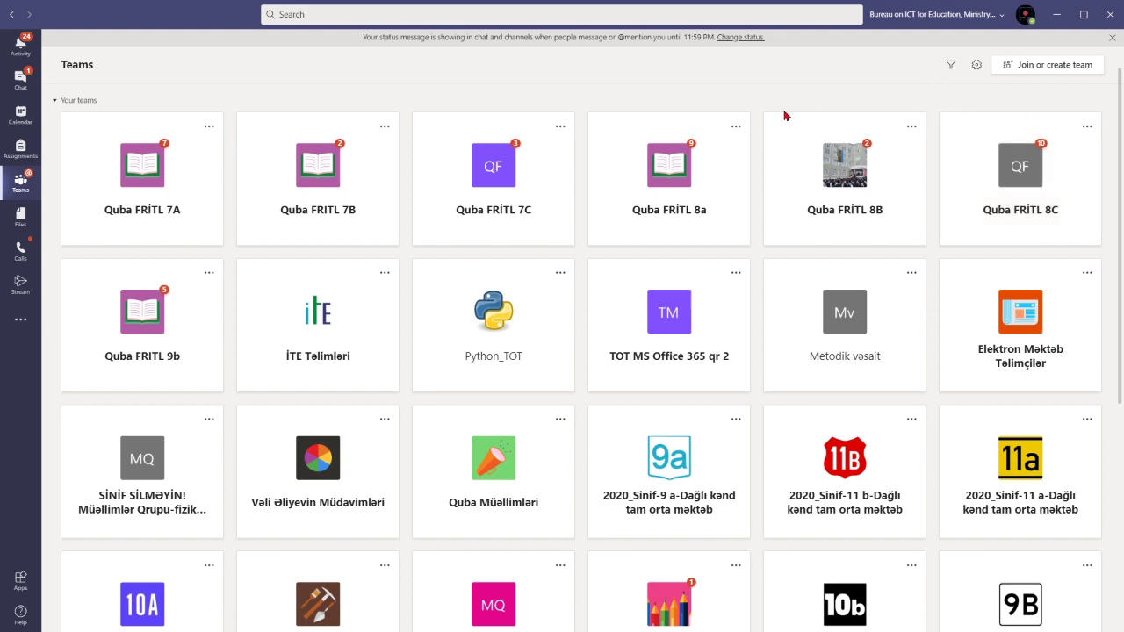
# - Open the MS Office 365 team from the teams overview and go to its team management page
pyautogui.scroll(-5, 803, 246)
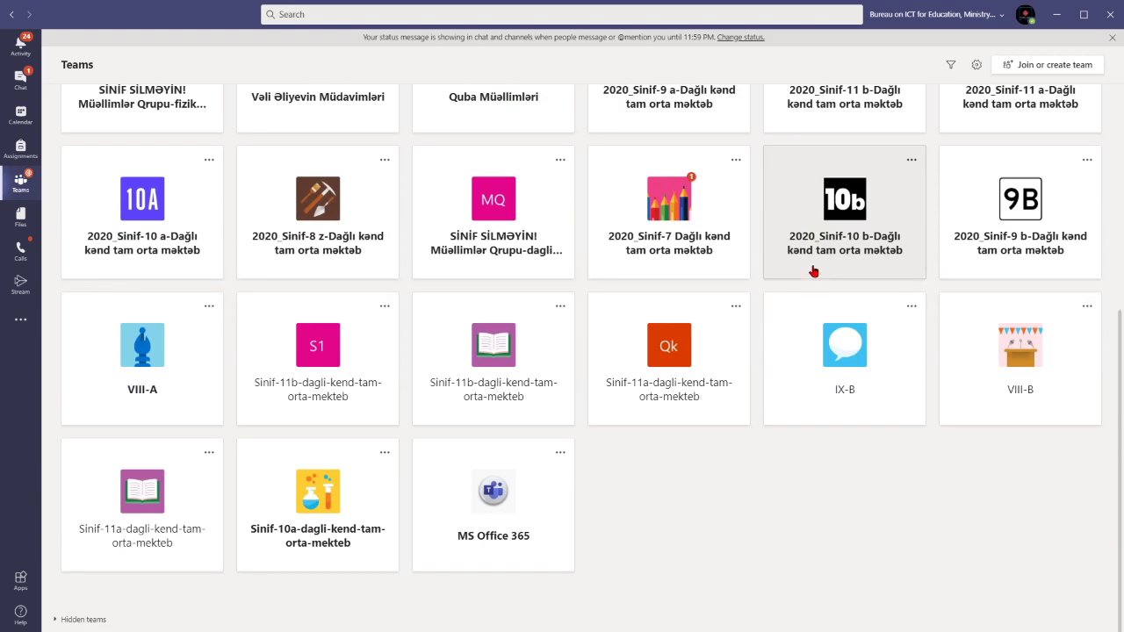
pyautogui.click(490, 537)
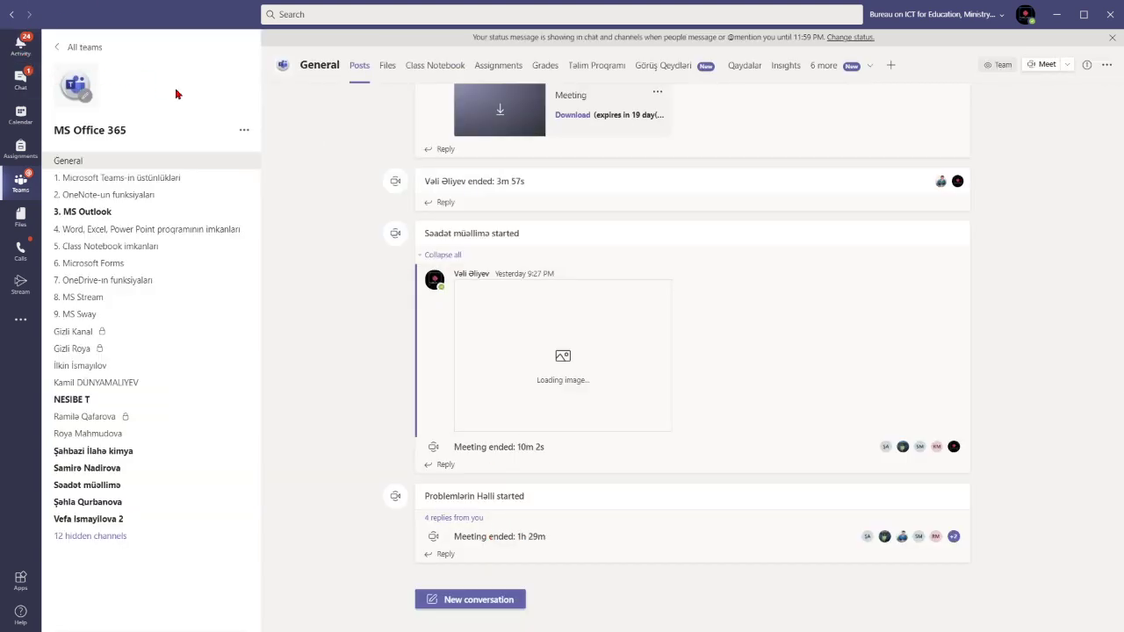
pyautogui.click(244, 130)
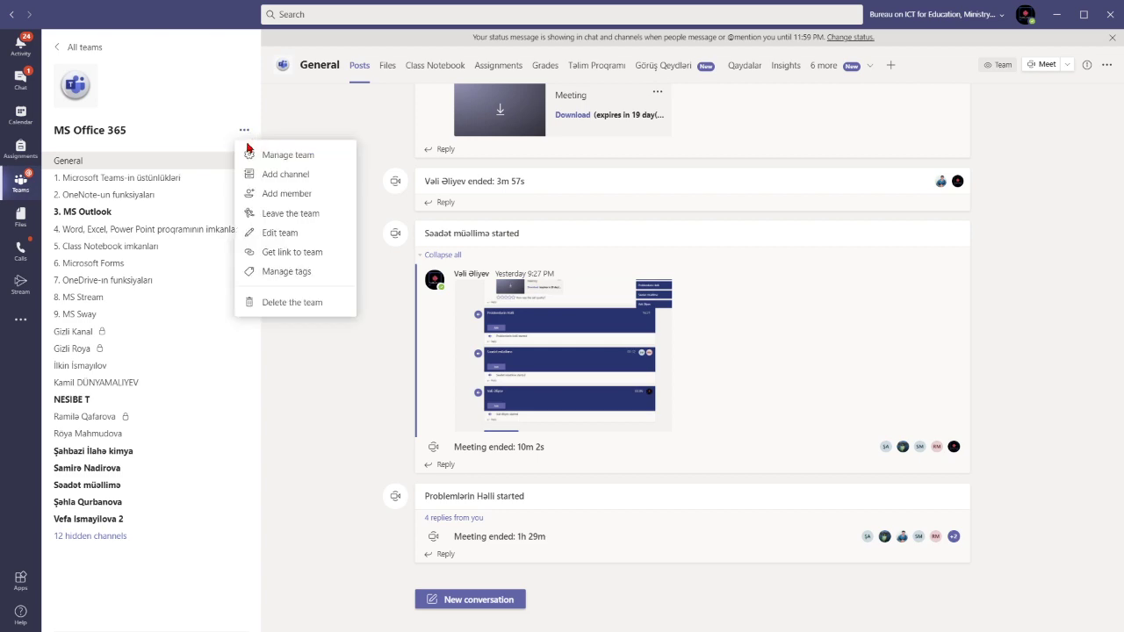
pyautogui.click(284, 155)
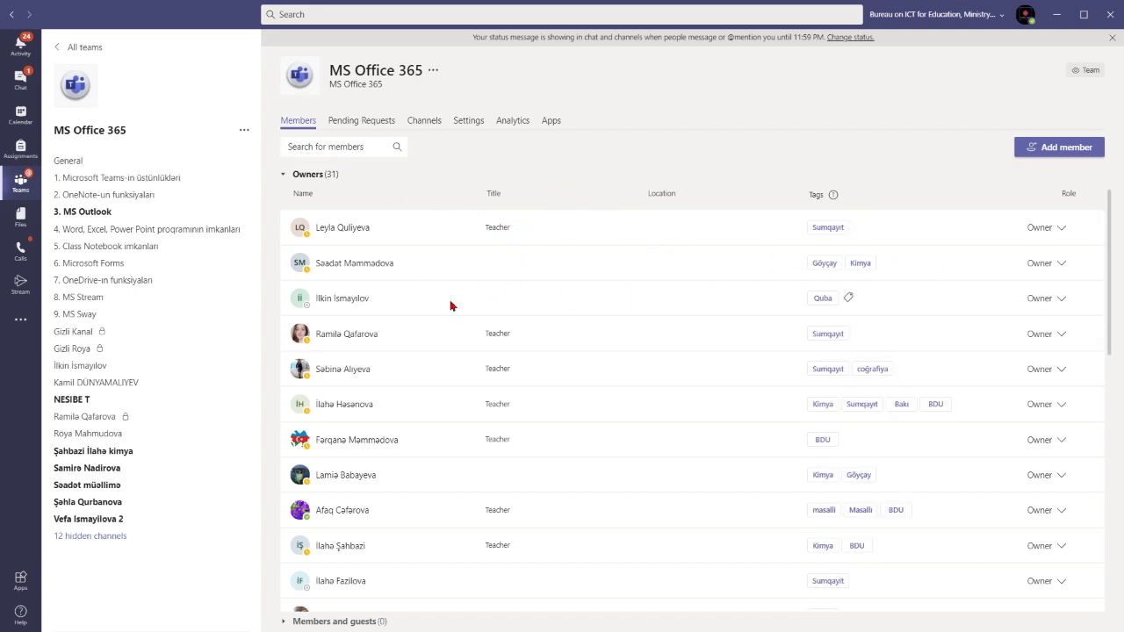
# - Create an "Admin" tag for the untagged owner with the MY avatar near the end of the owners list
pyautogui.scroll(-10, 628, 351)
pyautogui.scroll(-2, 627, 351)
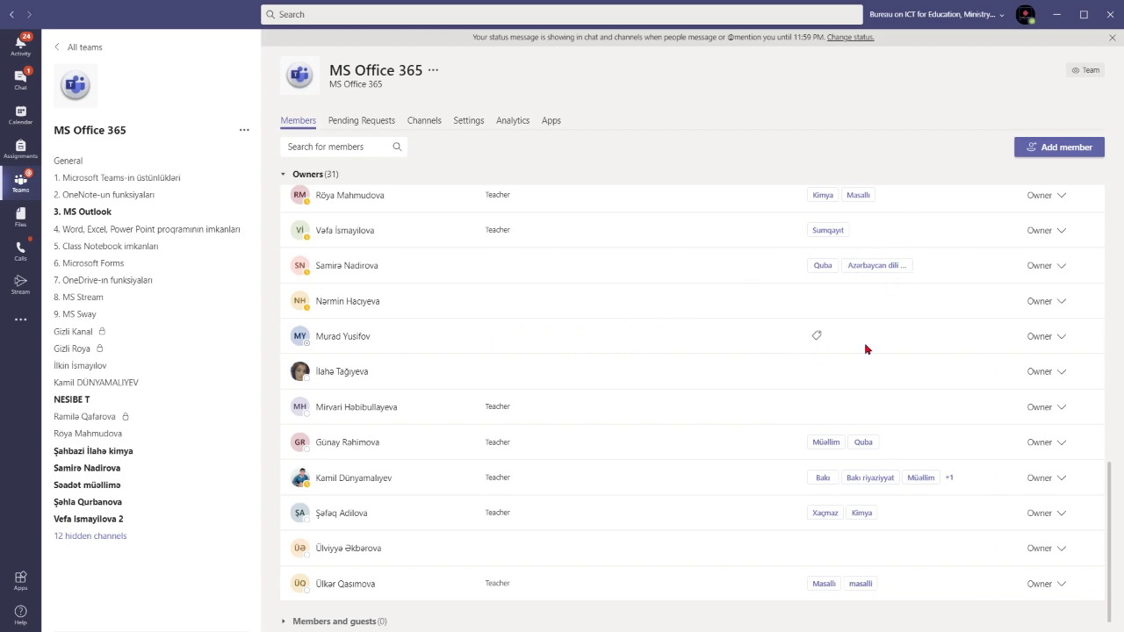
pyautogui.click(815, 336)
pyautogui.write('Ad')
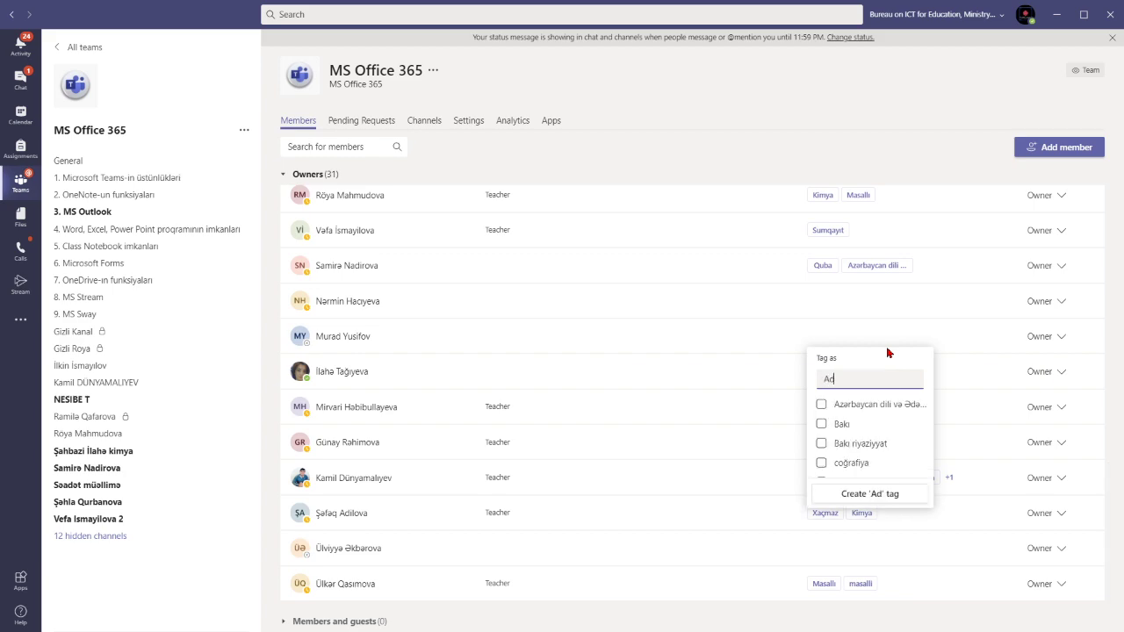
pyautogui.write('min')
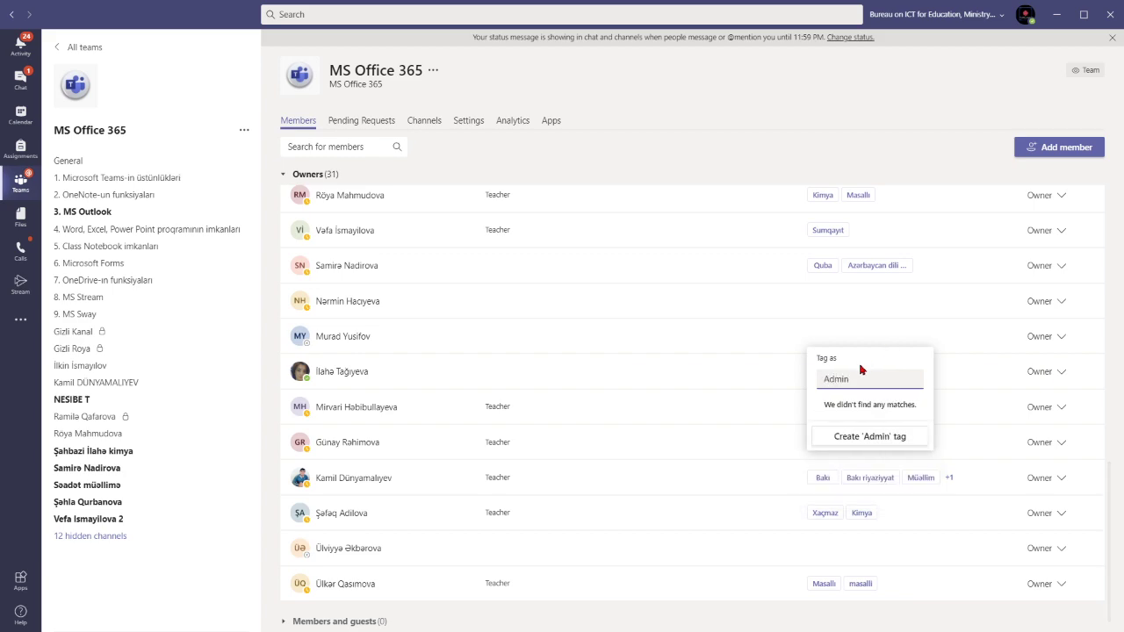
pyautogui.click(885, 441)
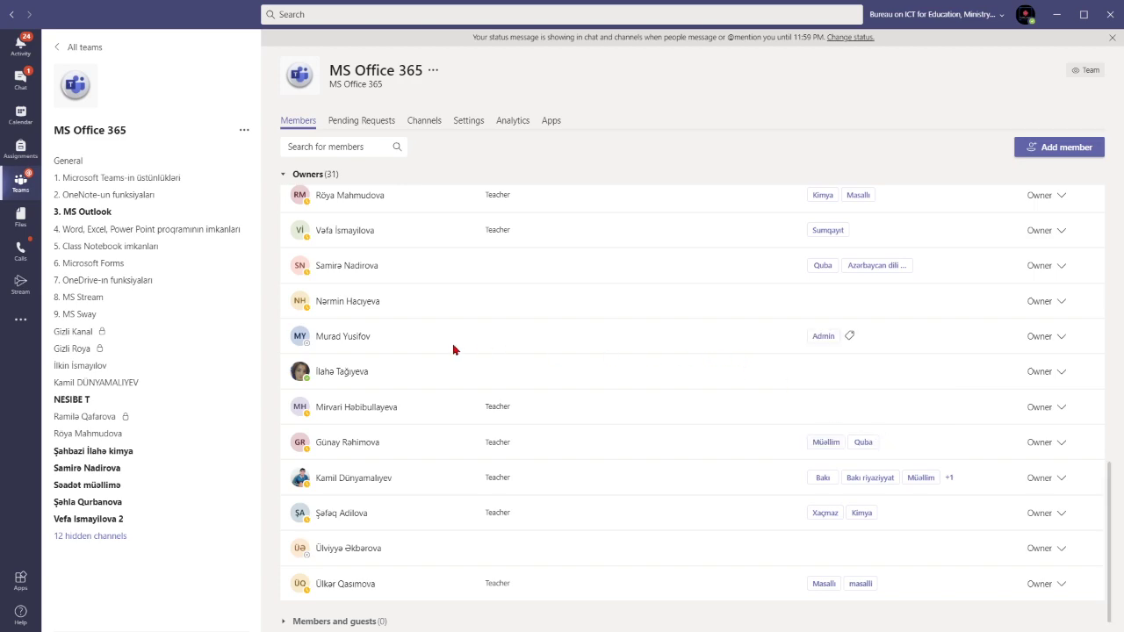
# - Apply the existing "Admin" tag to the untagged owner listed directly below the owner with the MY avatar
pyautogui.click(817, 372)
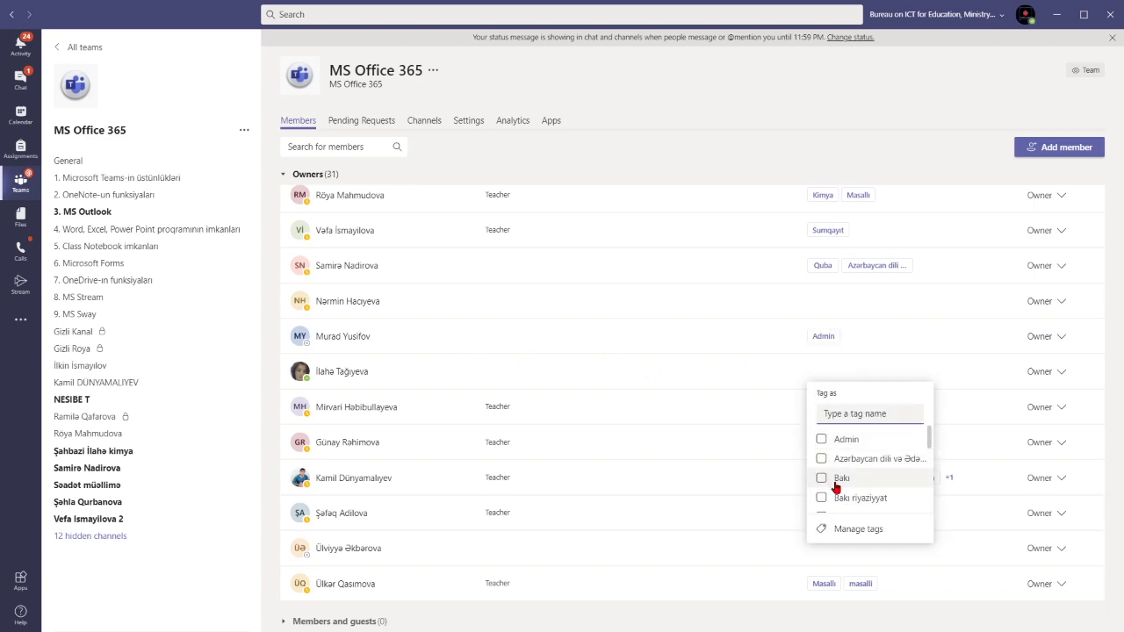
pyautogui.scroll(-8, 878, 452)
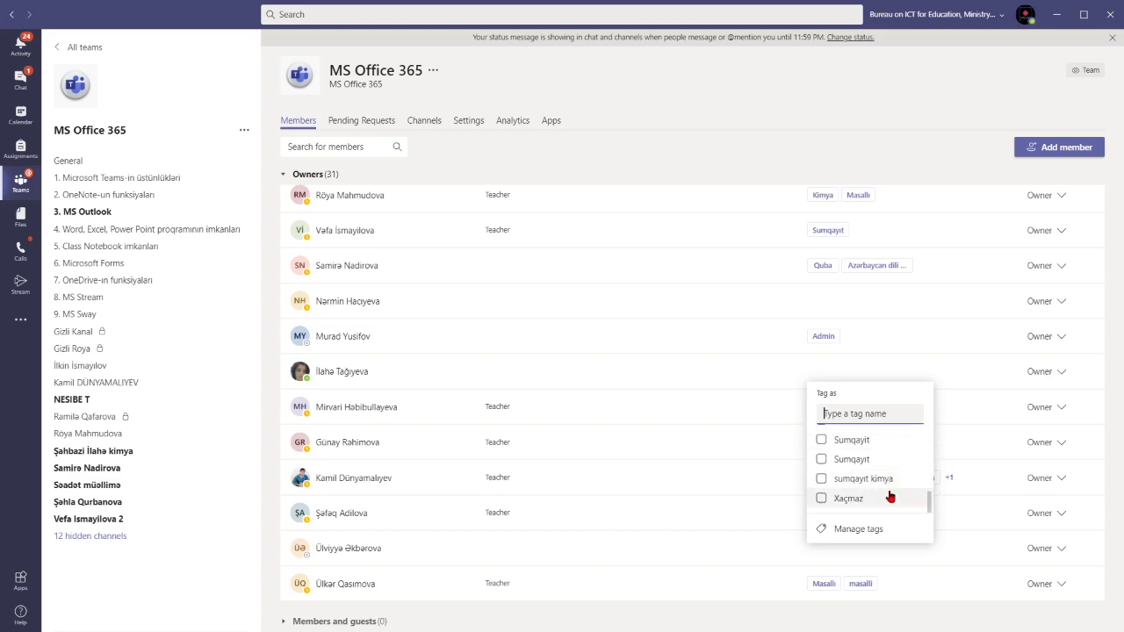
pyautogui.scroll(7, 887, 484)
pyautogui.write('Ad')
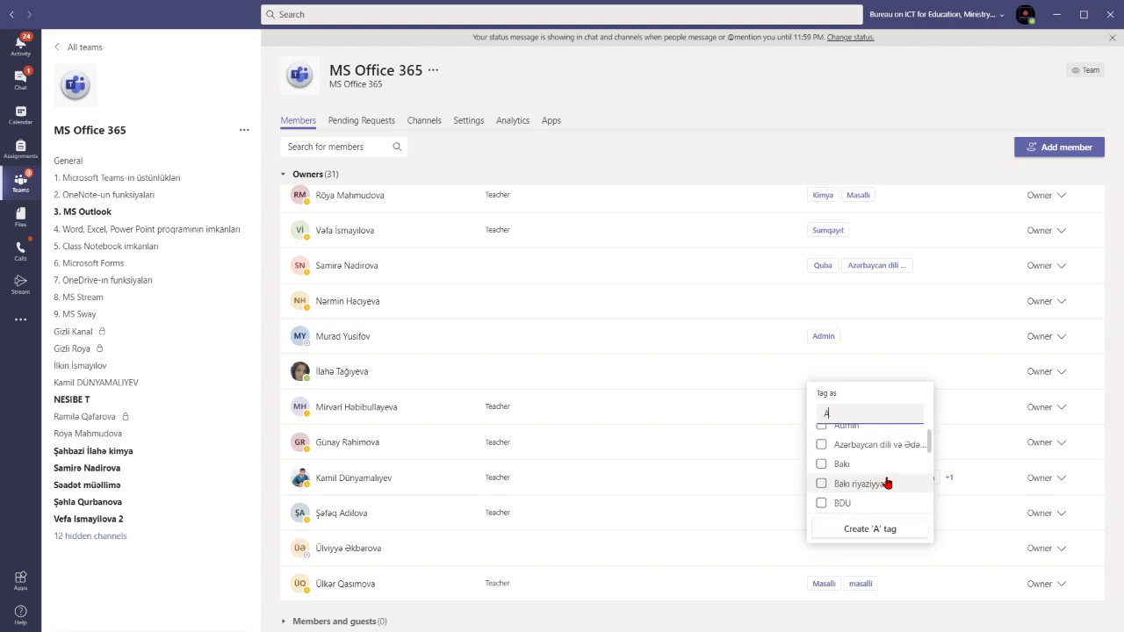
pyautogui.click(823, 439)
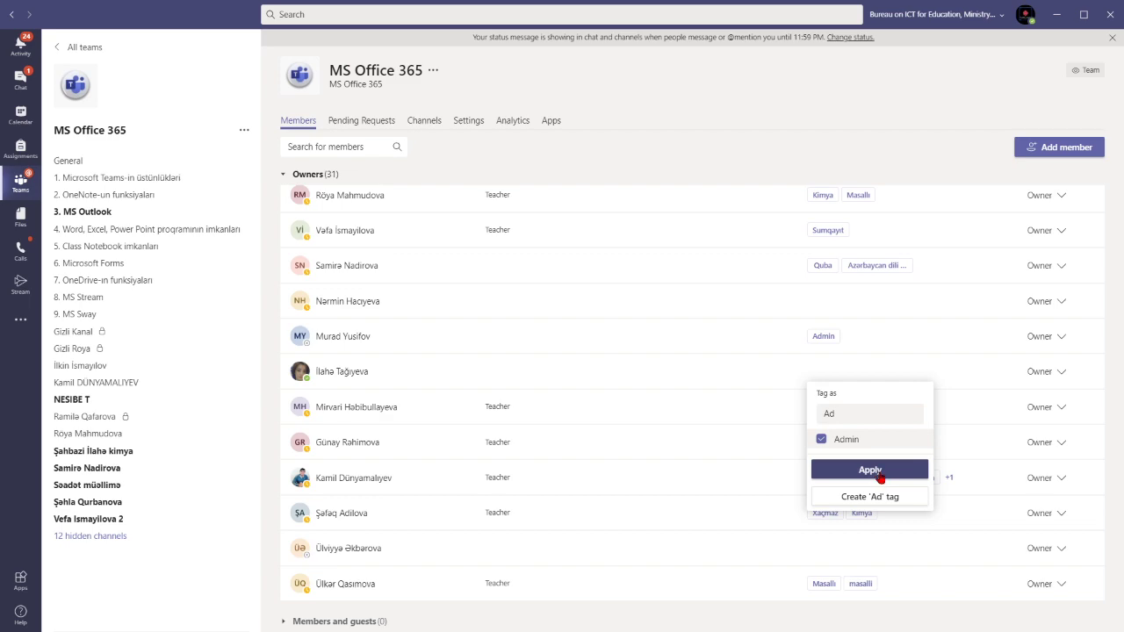
pyautogui.click(877, 472)
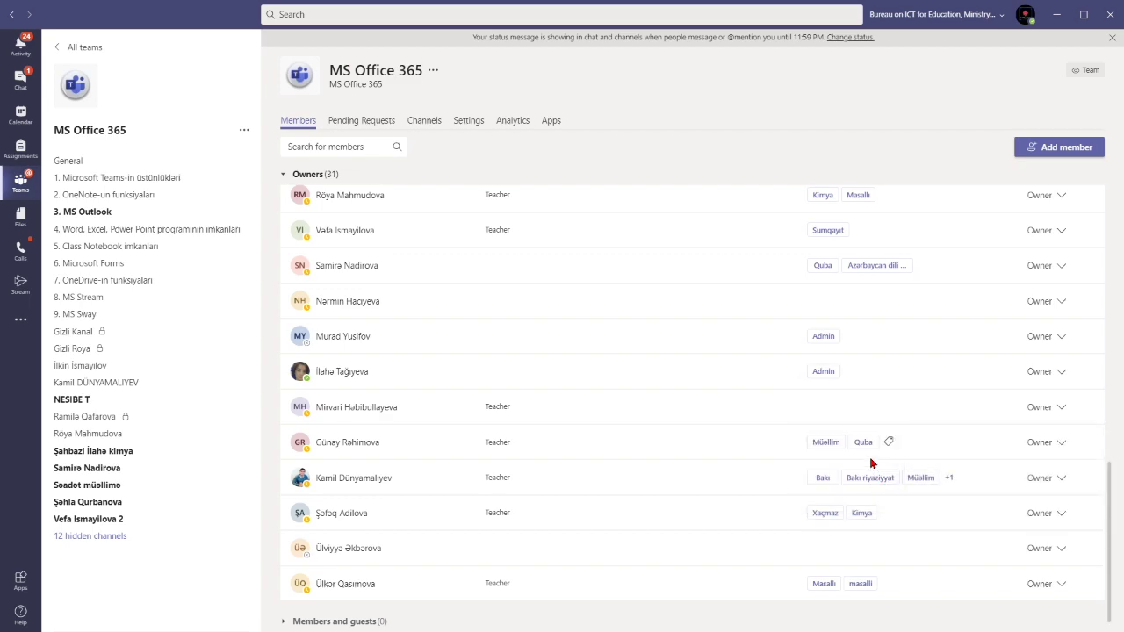
# - View the members of the "Sumqayıt" tag group from the owners list and open the chat with that group
pyautogui.scroll(5, 872, 462)
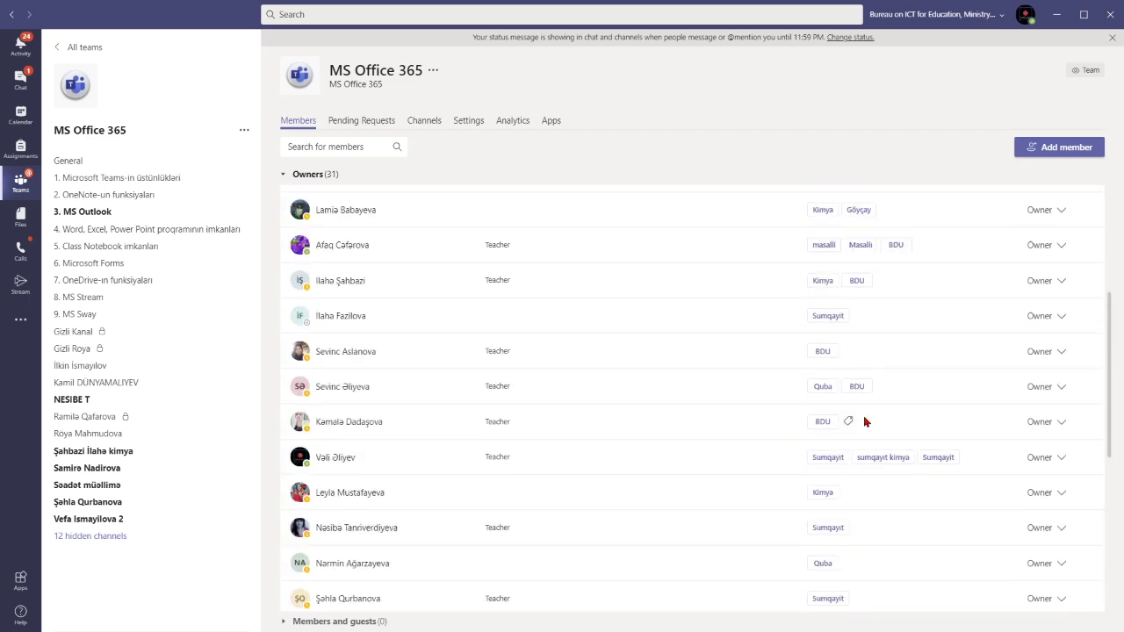
pyautogui.moveTo(885, 390)
pyautogui.click(827, 527)
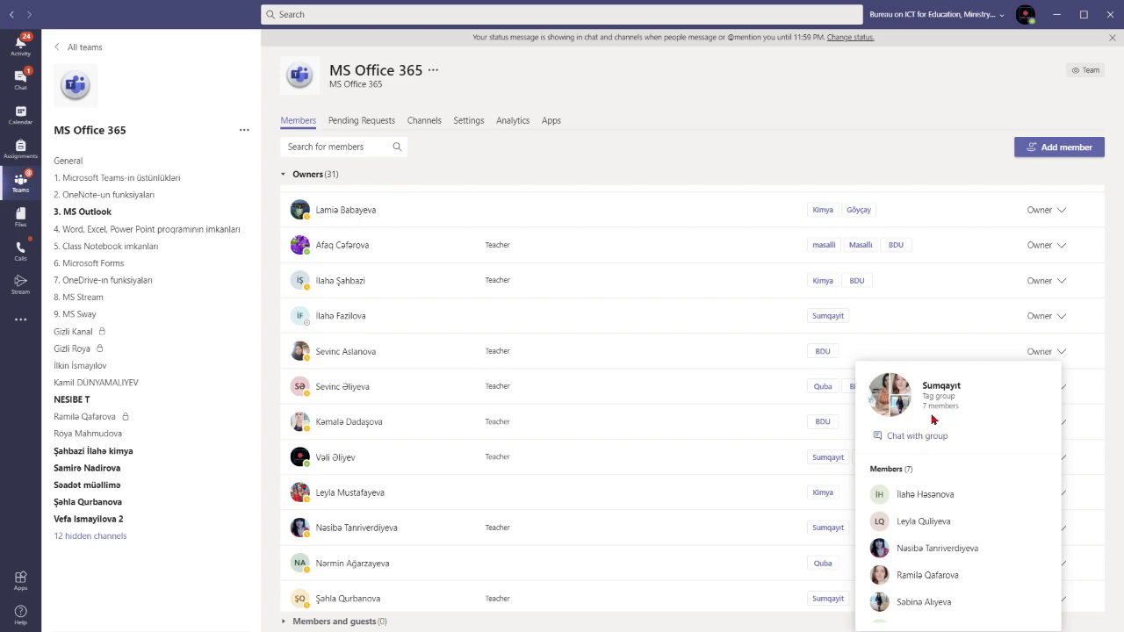
pyautogui.click(917, 437)
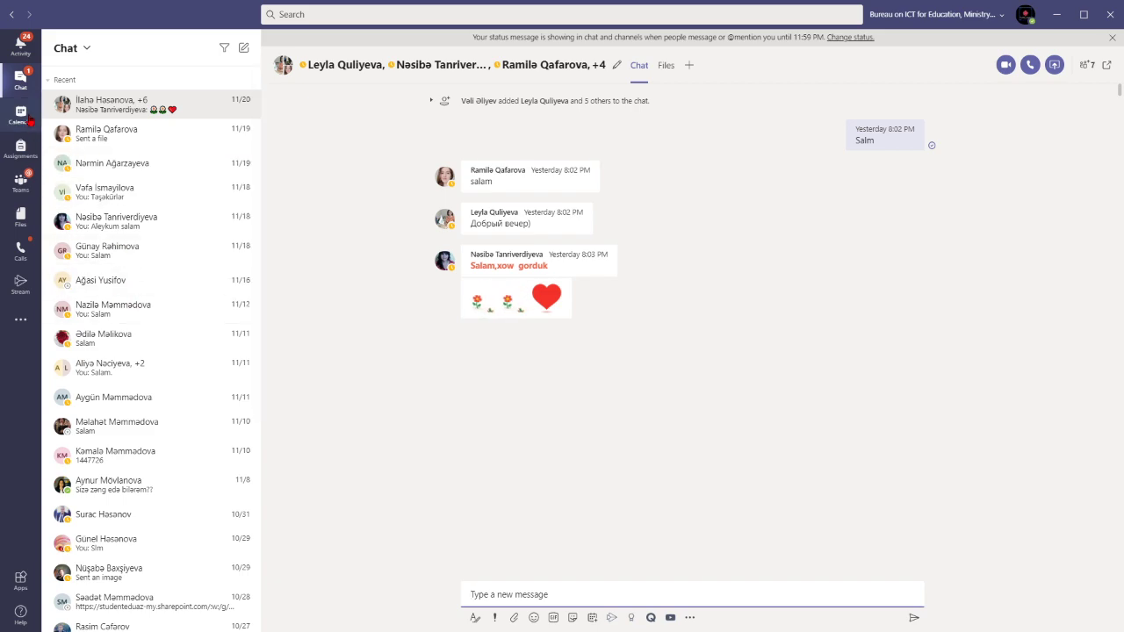
# - Return from the chat to the MS Office 365 team and open its team management page
pyautogui.click(24, 186)
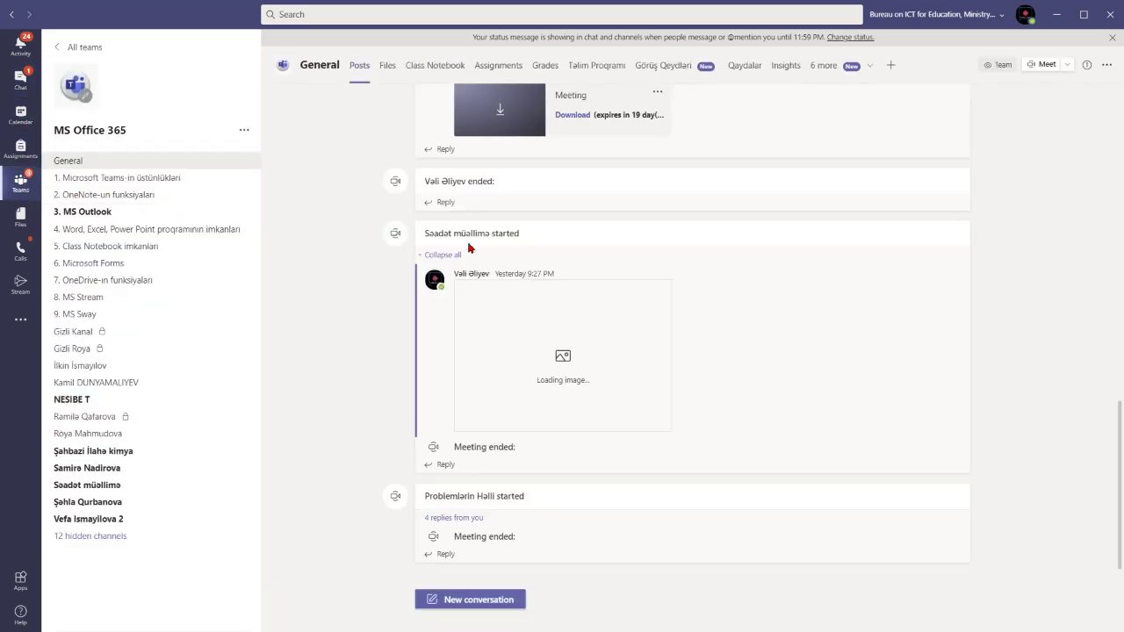
pyautogui.click(245, 133)
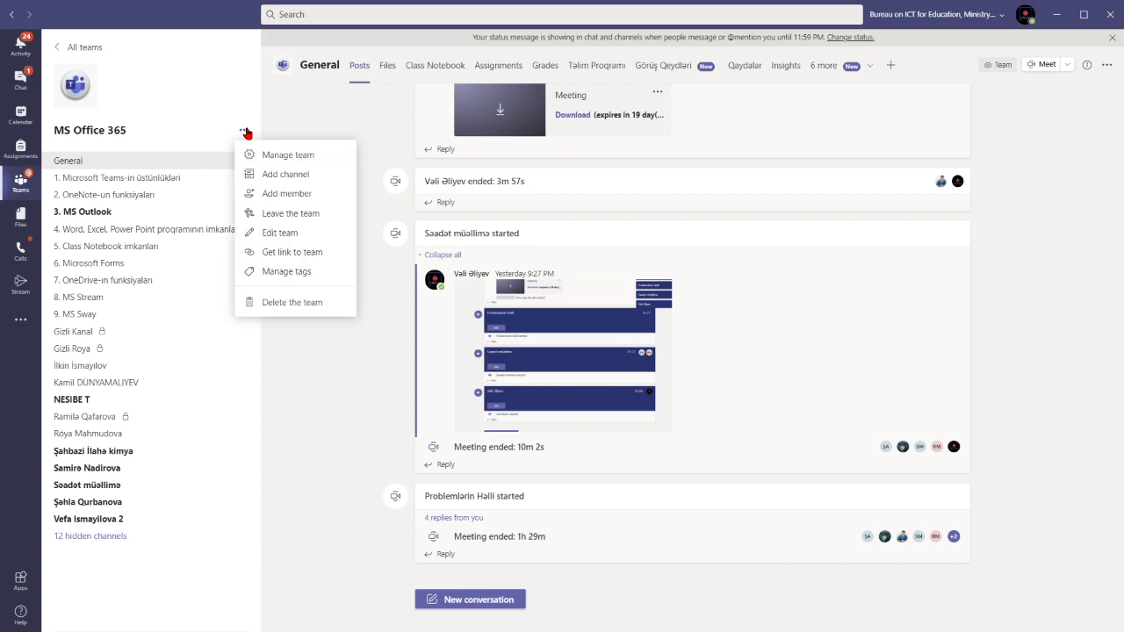
pyautogui.click(290, 156)
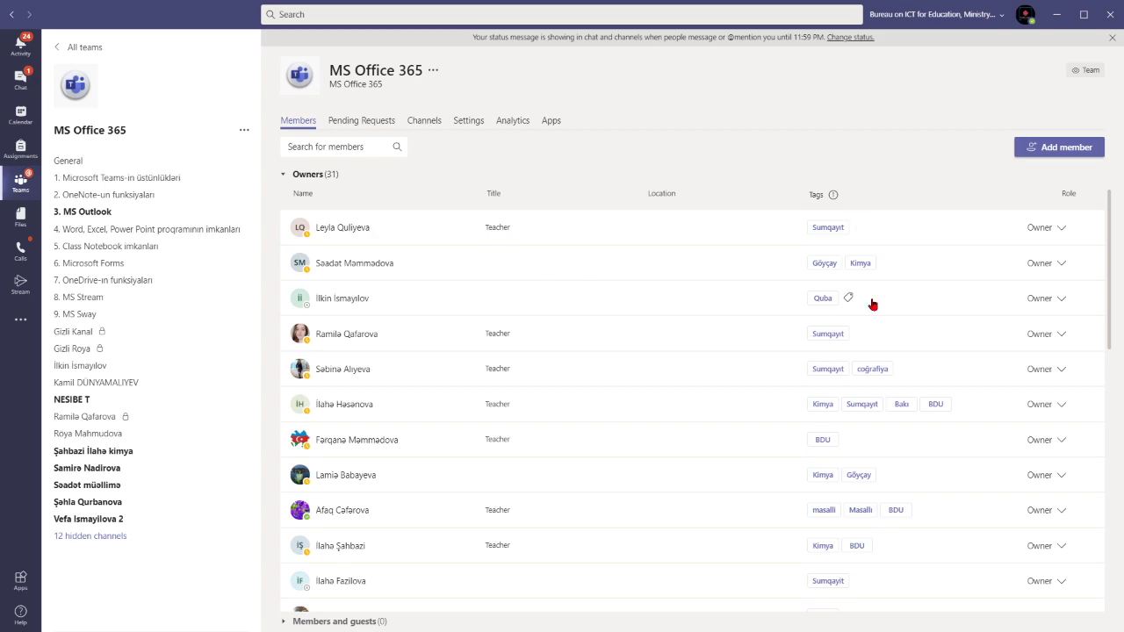
# - Look through the owners list and change the role of the fourth listed owner to Member
pyautogui.scroll(-8, 1018, 351)
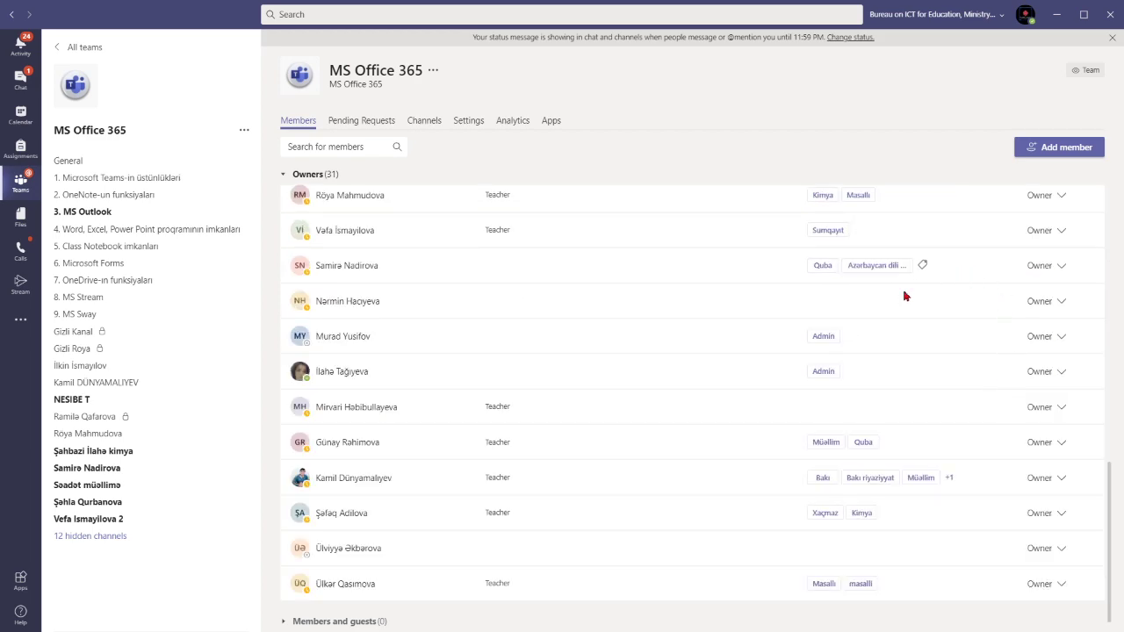
pyautogui.scroll(10, 1021, 351)
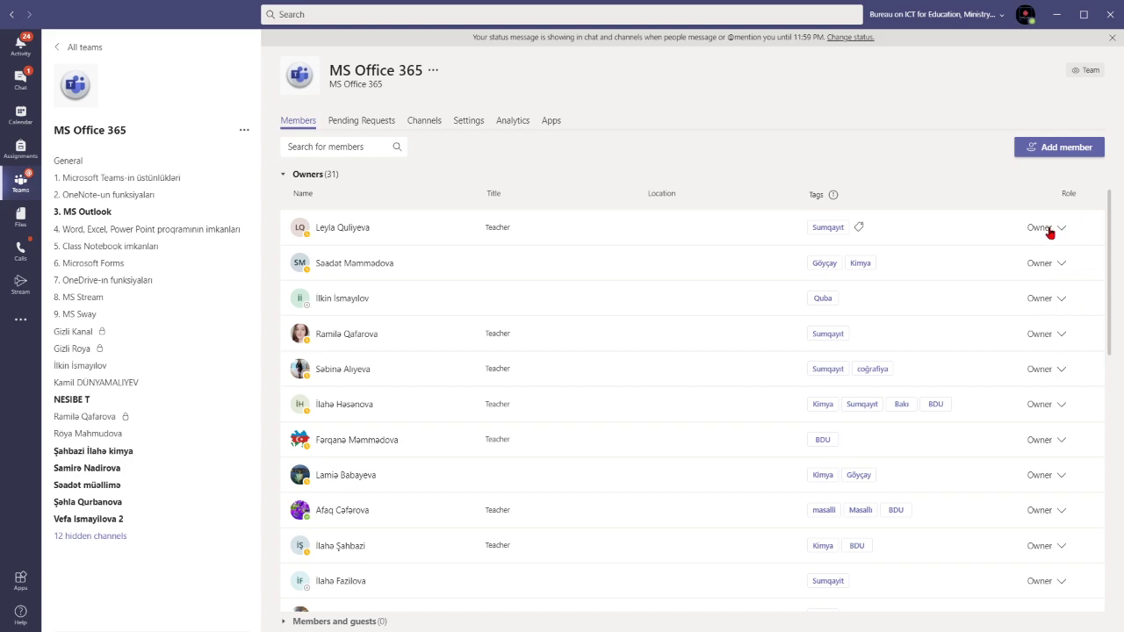
pyautogui.scroll(-10, 1009, 336)
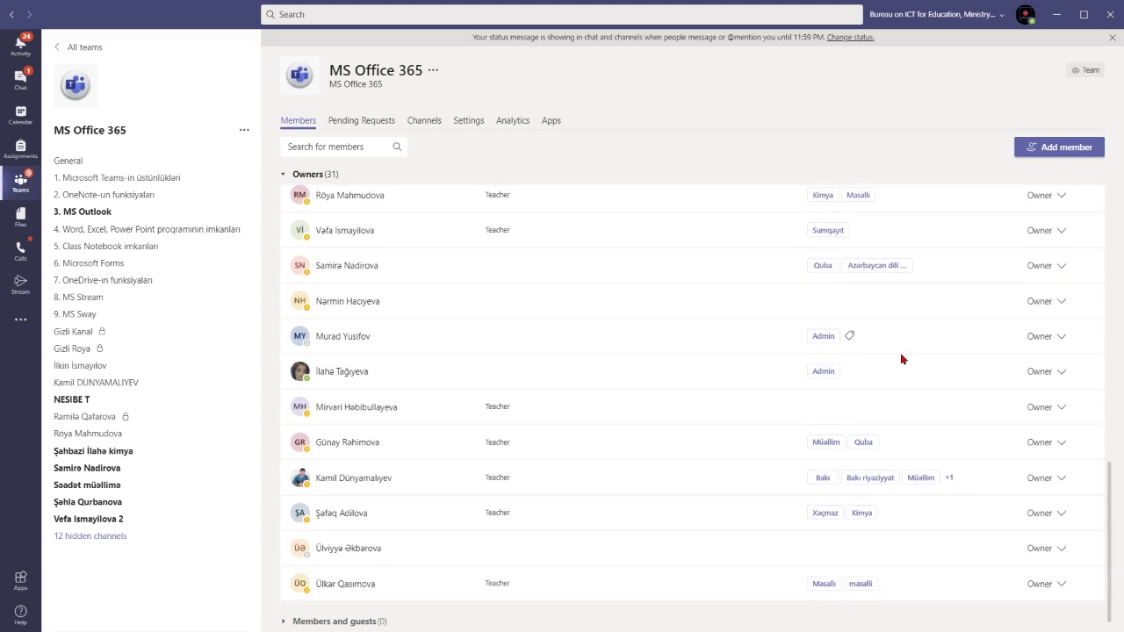
pyautogui.scroll(10, 902, 359)
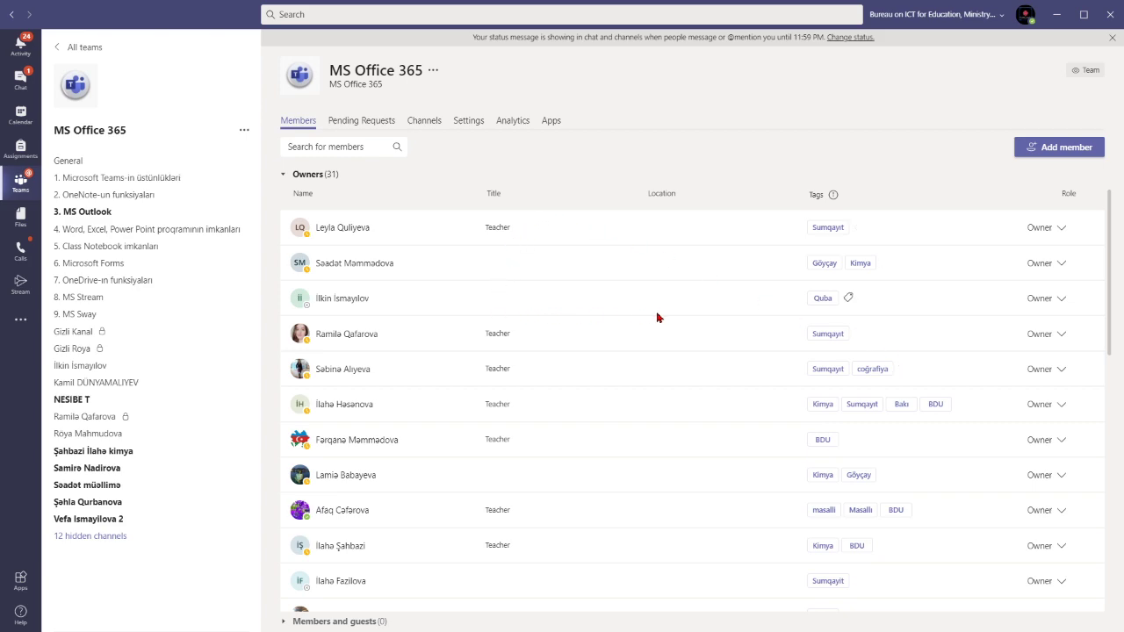
pyautogui.click(1063, 339)
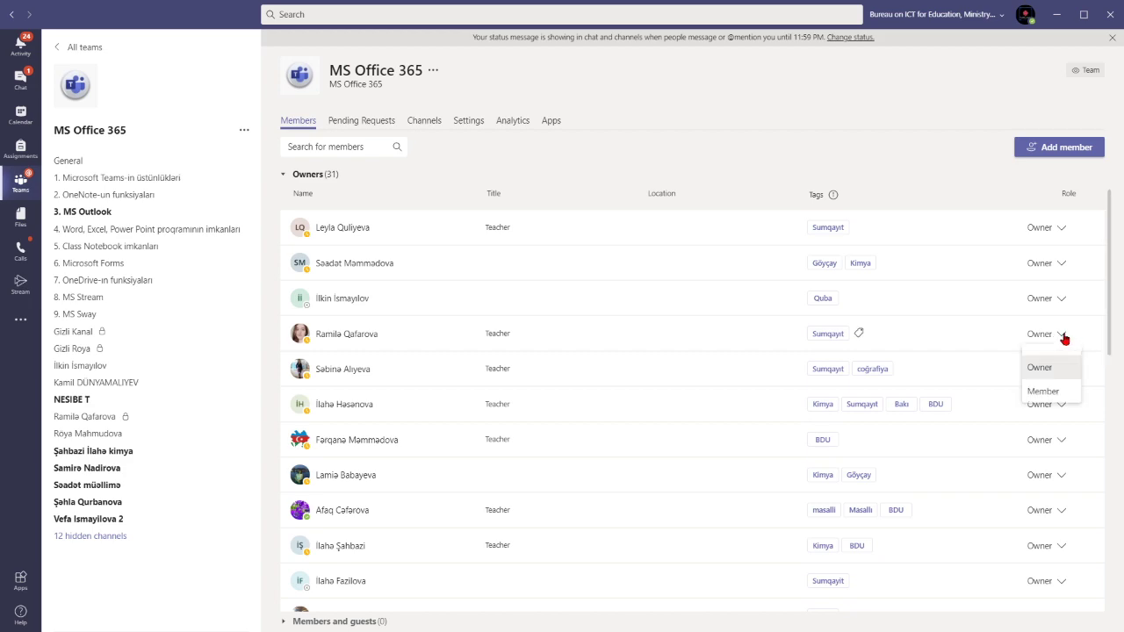
pyautogui.click(1051, 393)
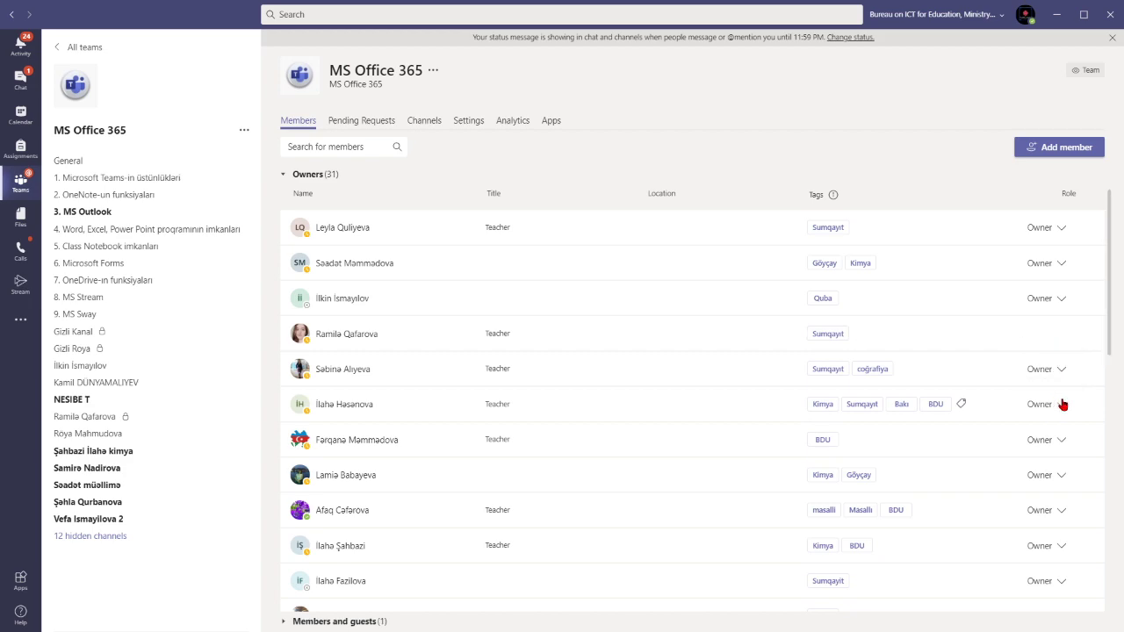
# - Expand the Members and guests section below the owners and examine its Mute students and role options
pyautogui.scroll(-1, 978, 392)
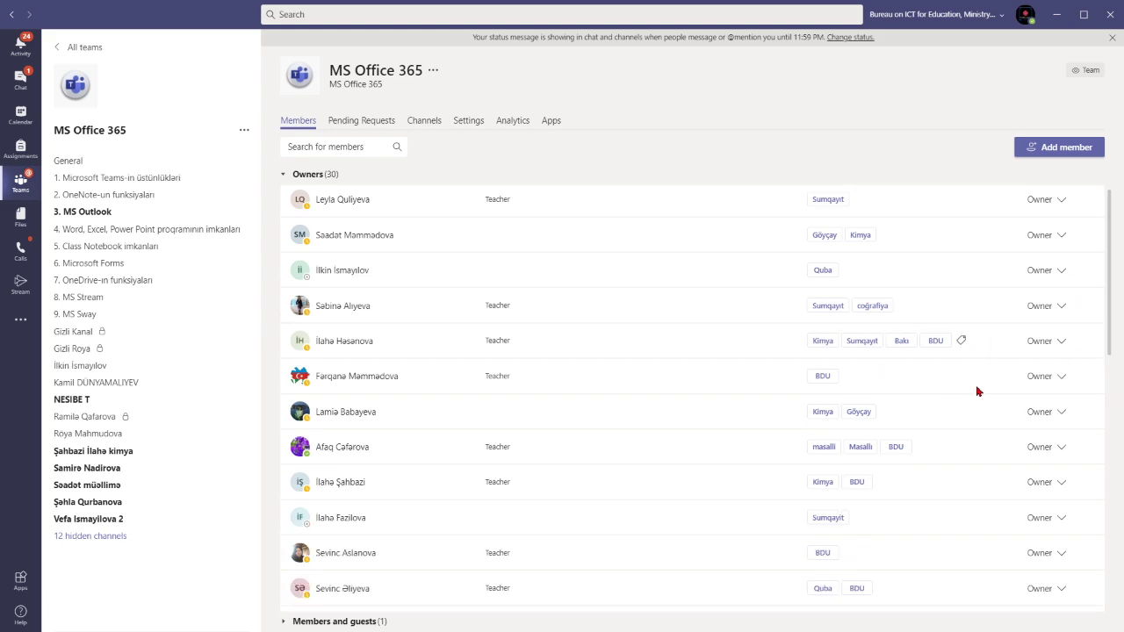
pyautogui.scroll(-7, 372, 409)
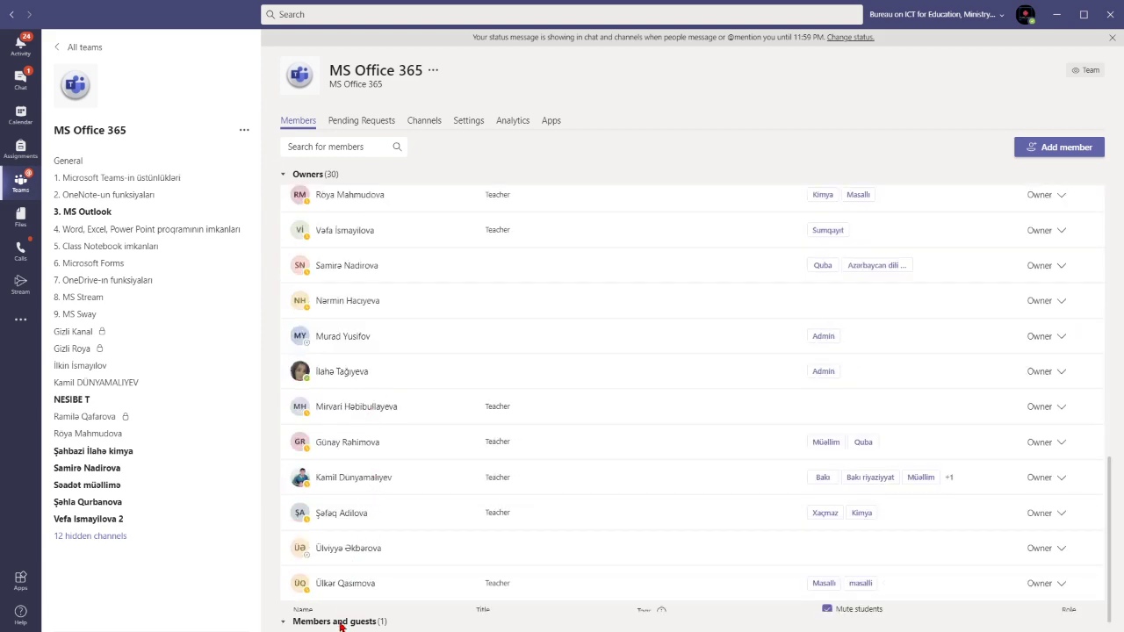
pyautogui.scroll(-2, 351, 597)
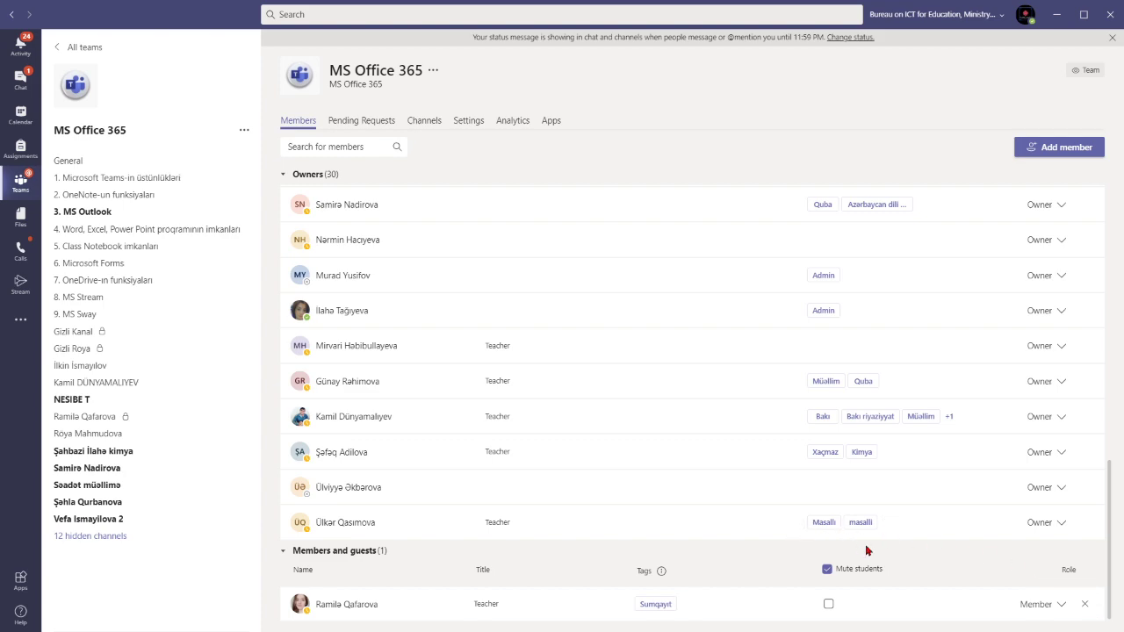
pyautogui.click(946, 369)
# - Open the team settings, expand Team theme, and view the available class avatars before cancelling the class details update
pyautogui.click(469, 123)
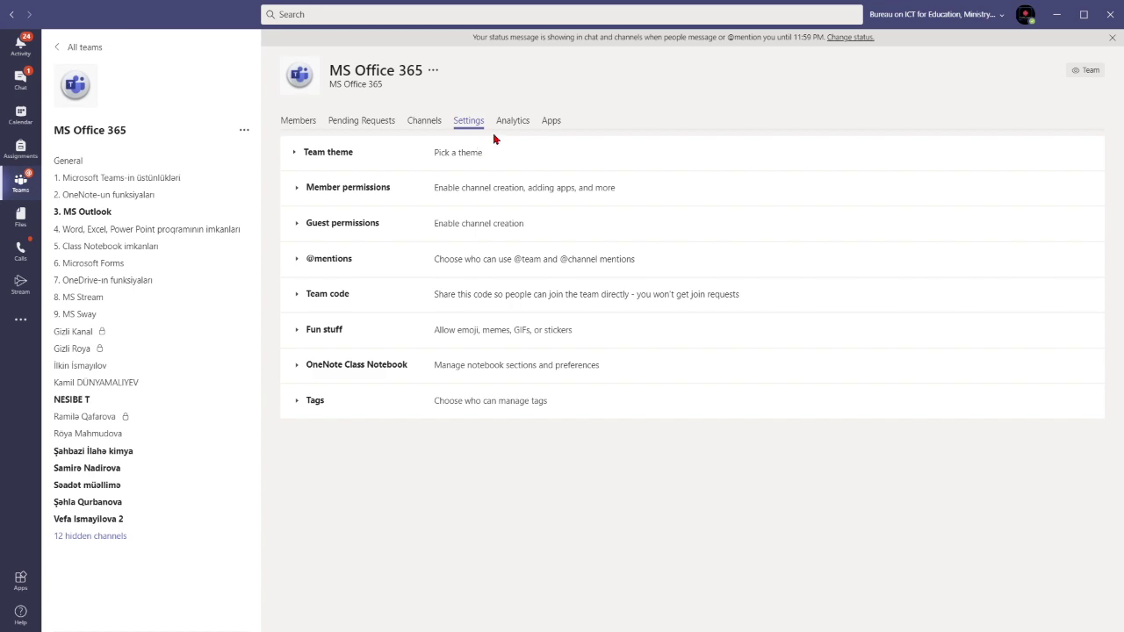
pyautogui.click(315, 155)
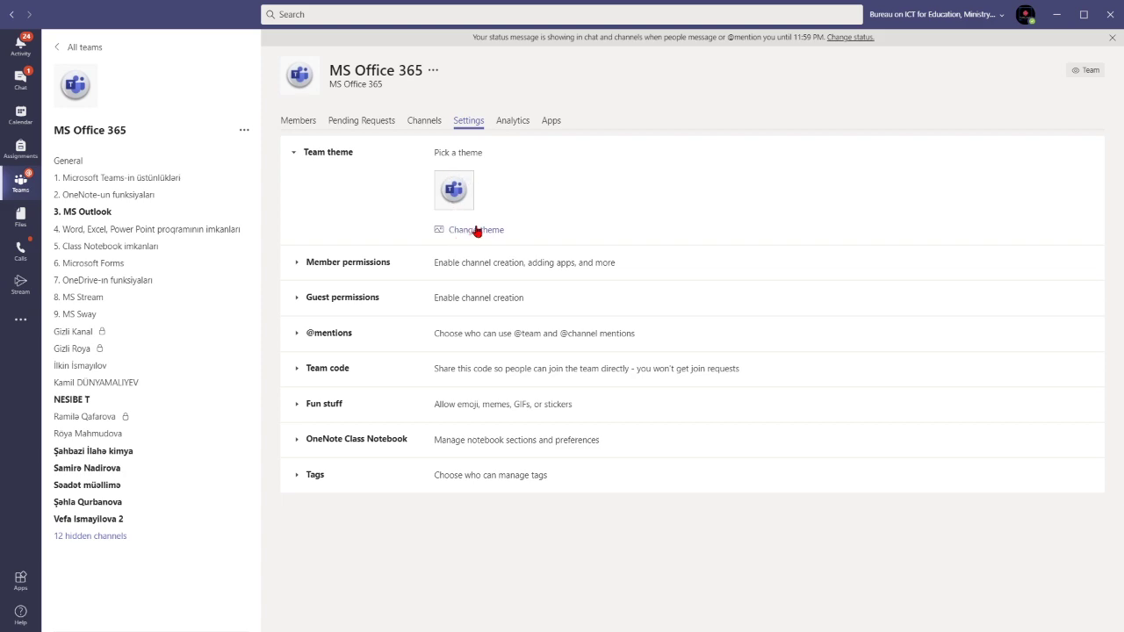
pyautogui.click(87, 103)
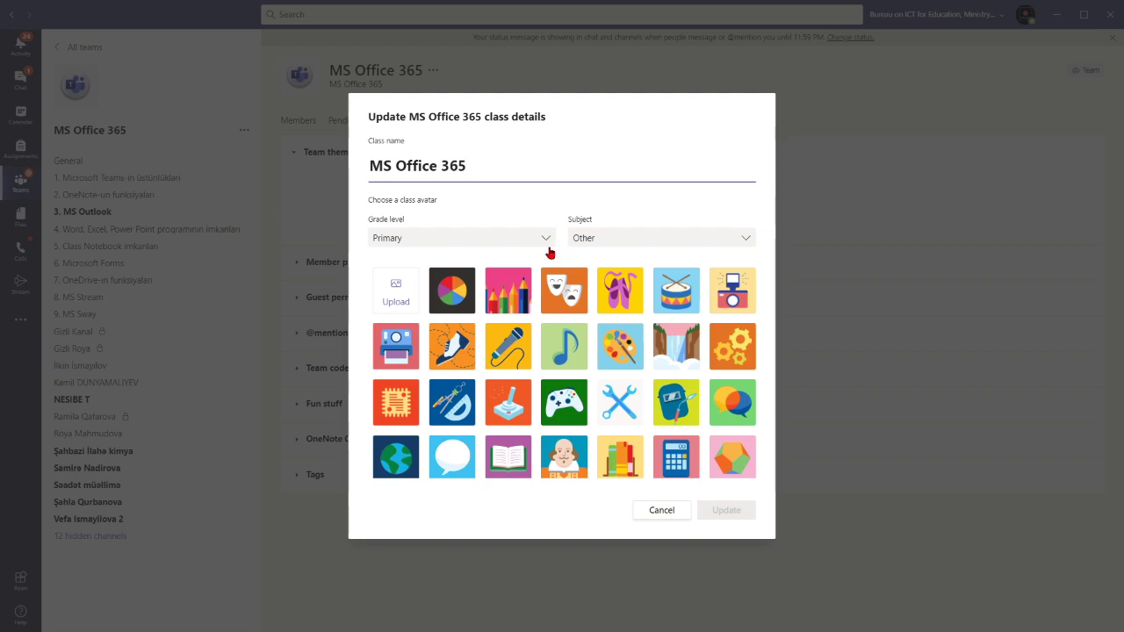
pyautogui.click(662, 511)
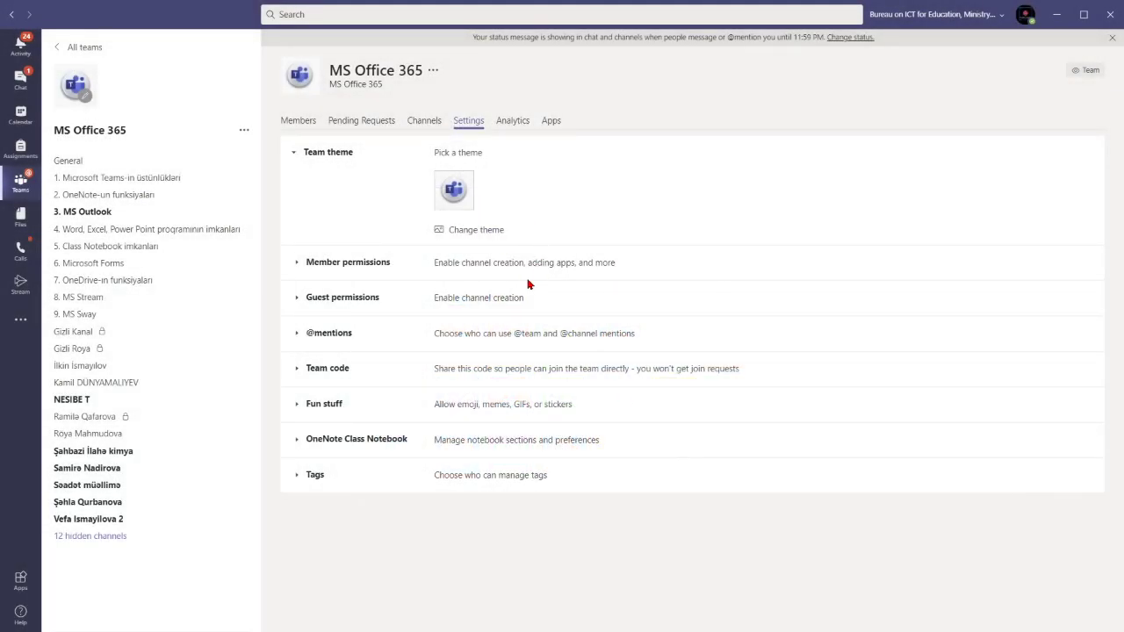
# - Expand the Member permissions section, examine its channel, app, tab and message options, and collapse it again
pyautogui.click(332, 262)
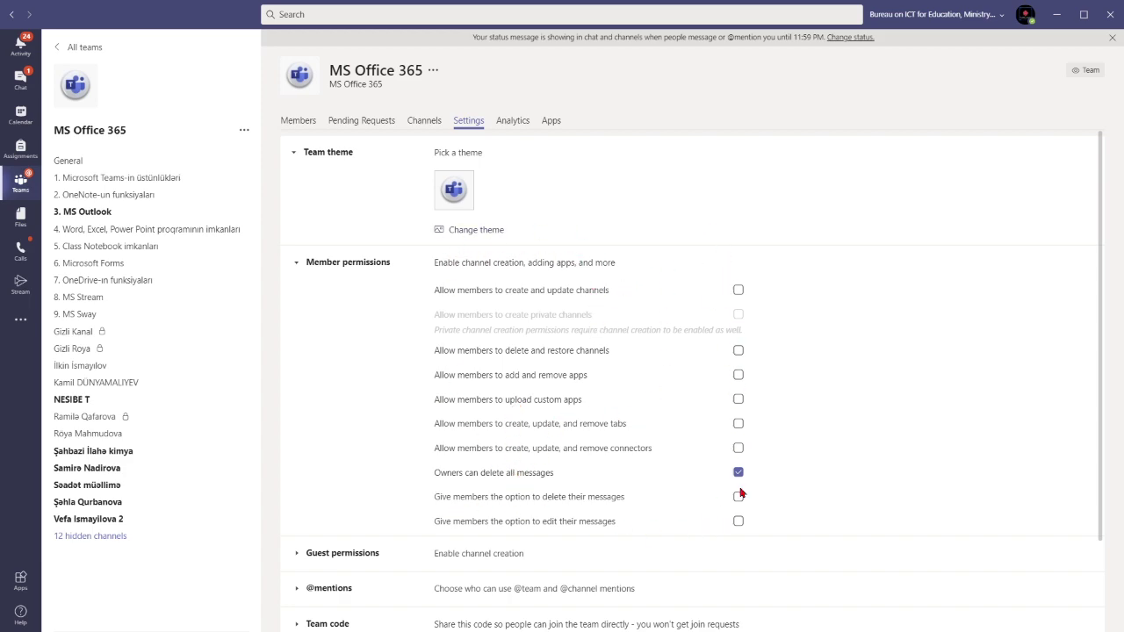
pyautogui.scroll(-2, 542, 502)
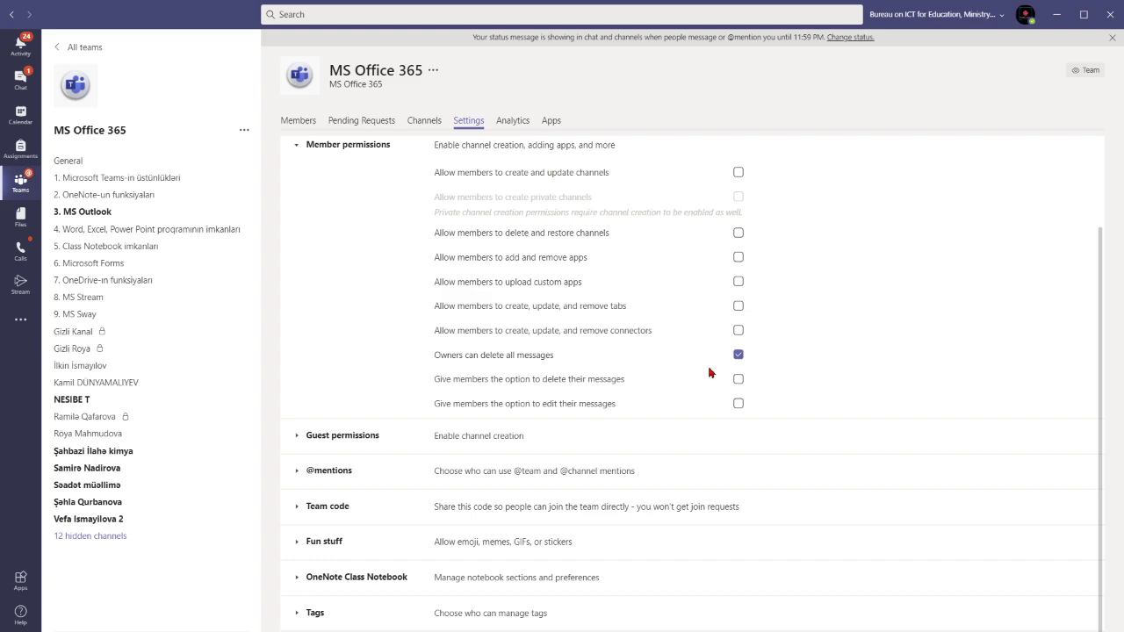
pyautogui.click(328, 145)
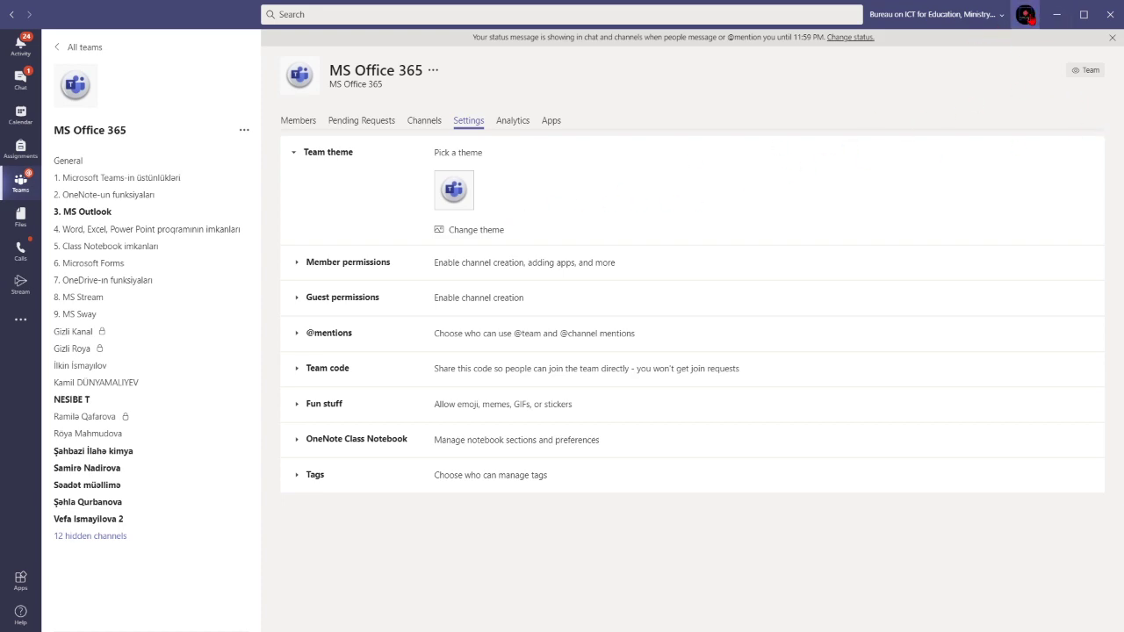
# - Open the application's general settings, view the available app languages without changing the selection, and close the settings
pyautogui.click(1027, 16)
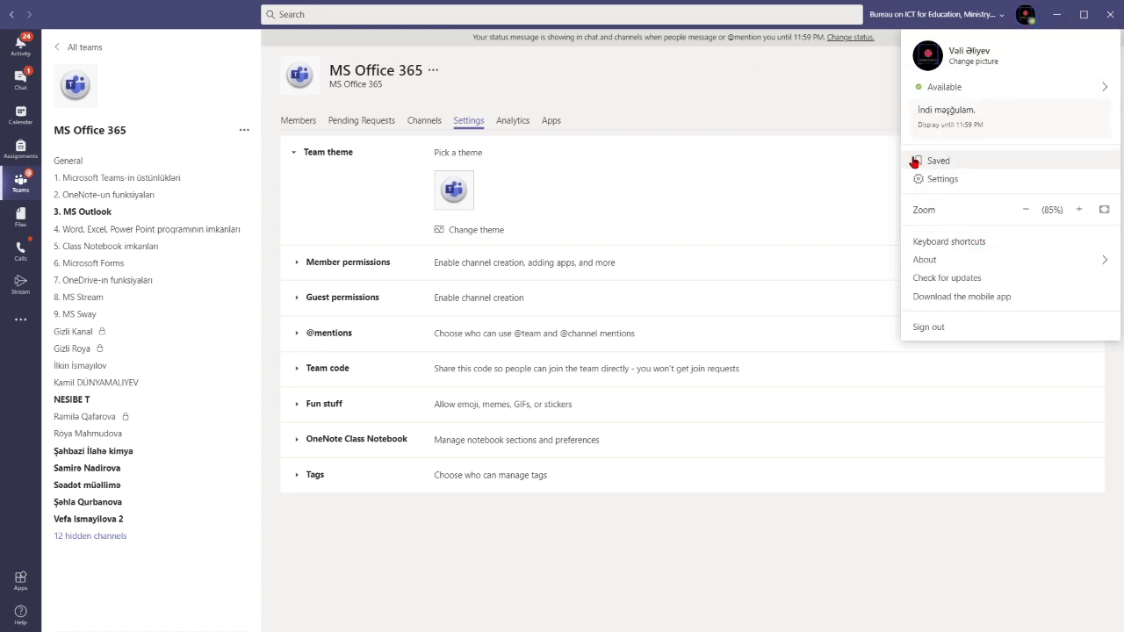
pyautogui.click(941, 180)
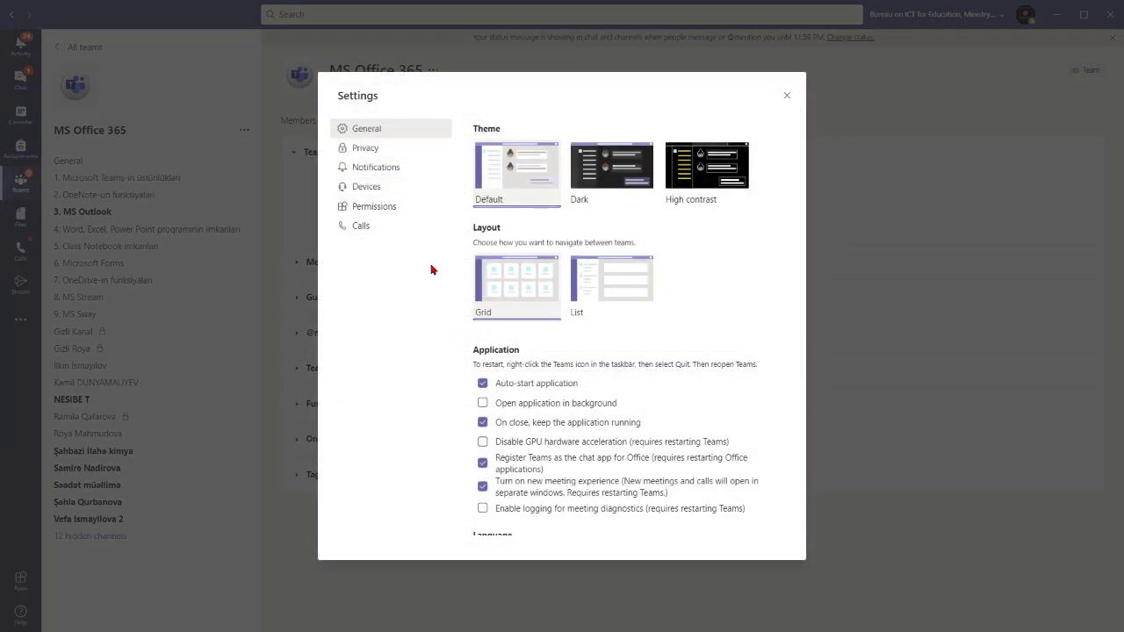
pyautogui.scroll(-3, 578, 363)
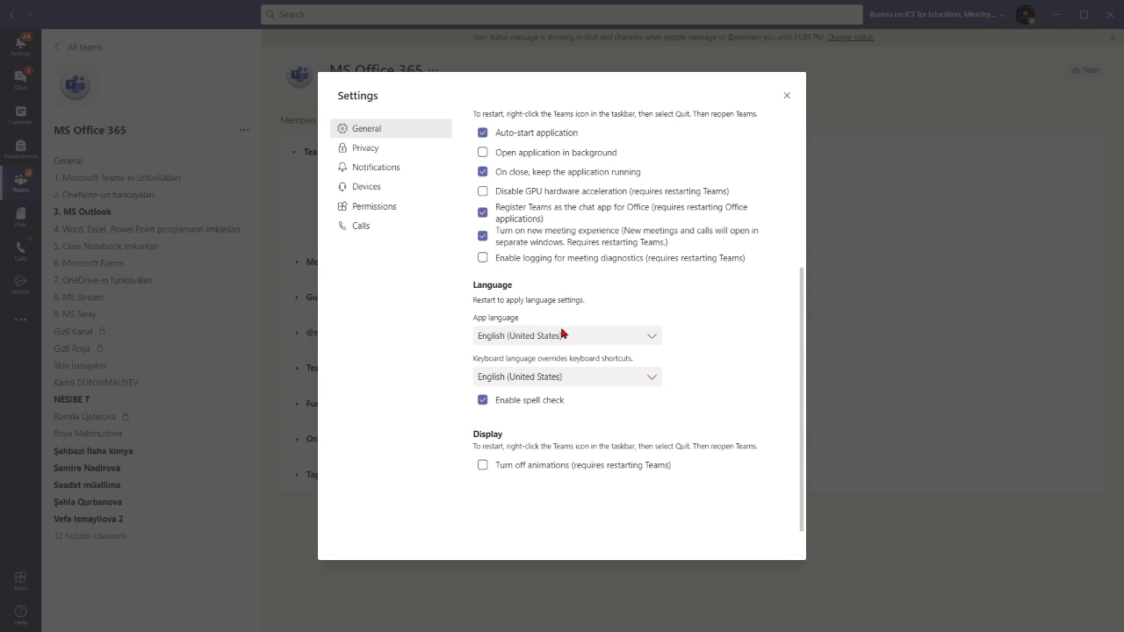
pyautogui.click(653, 341)
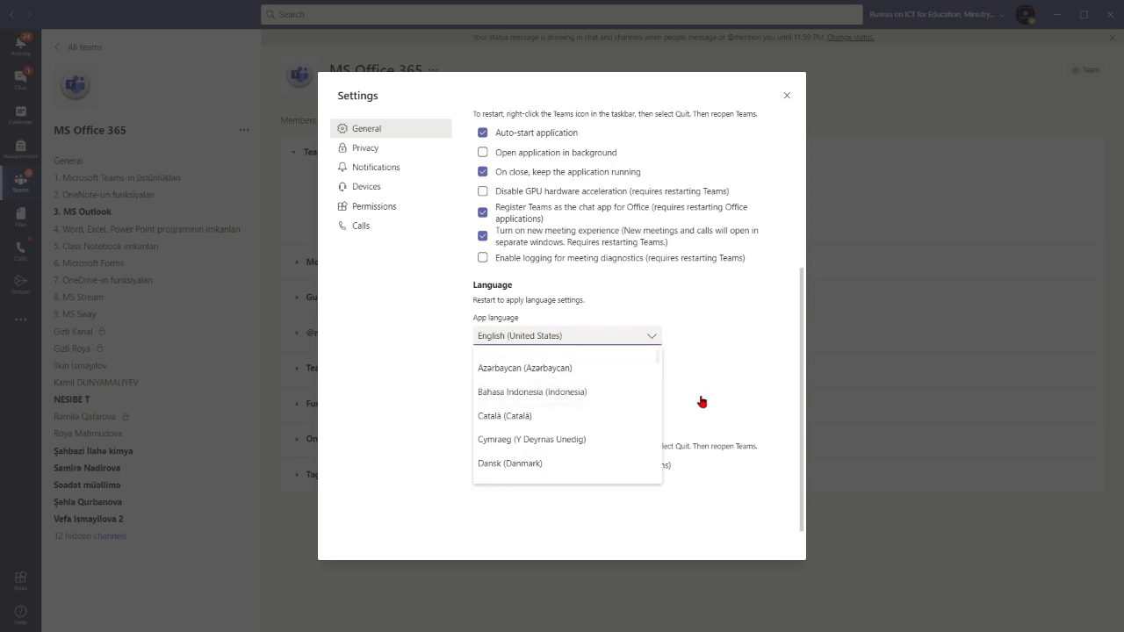
pyautogui.click(730, 364)
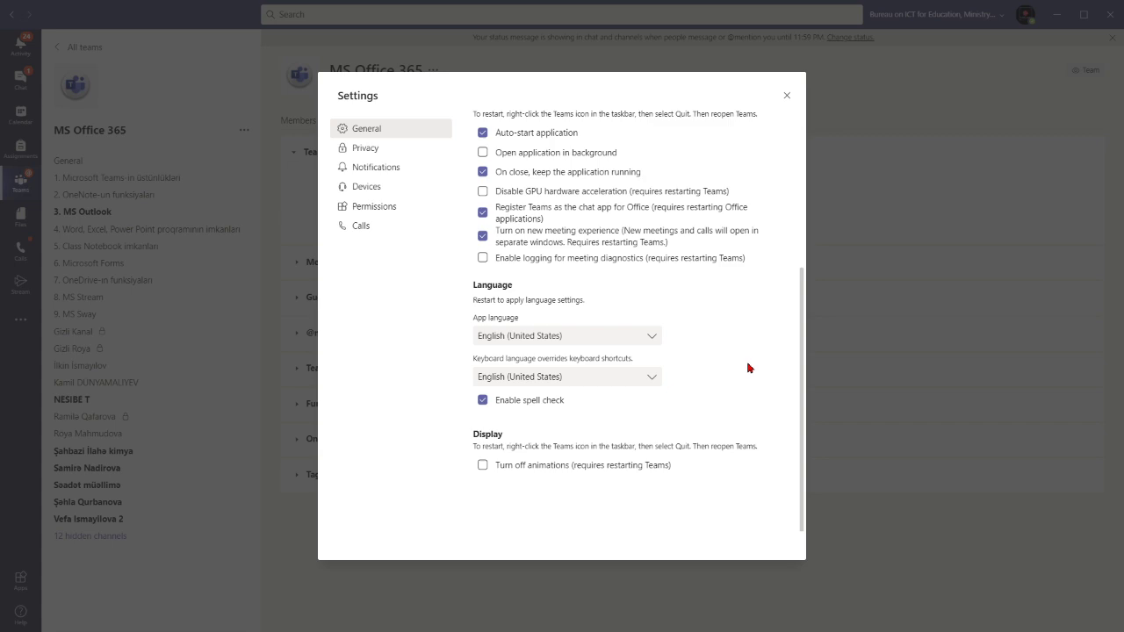
pyautogui.click(786, 96)
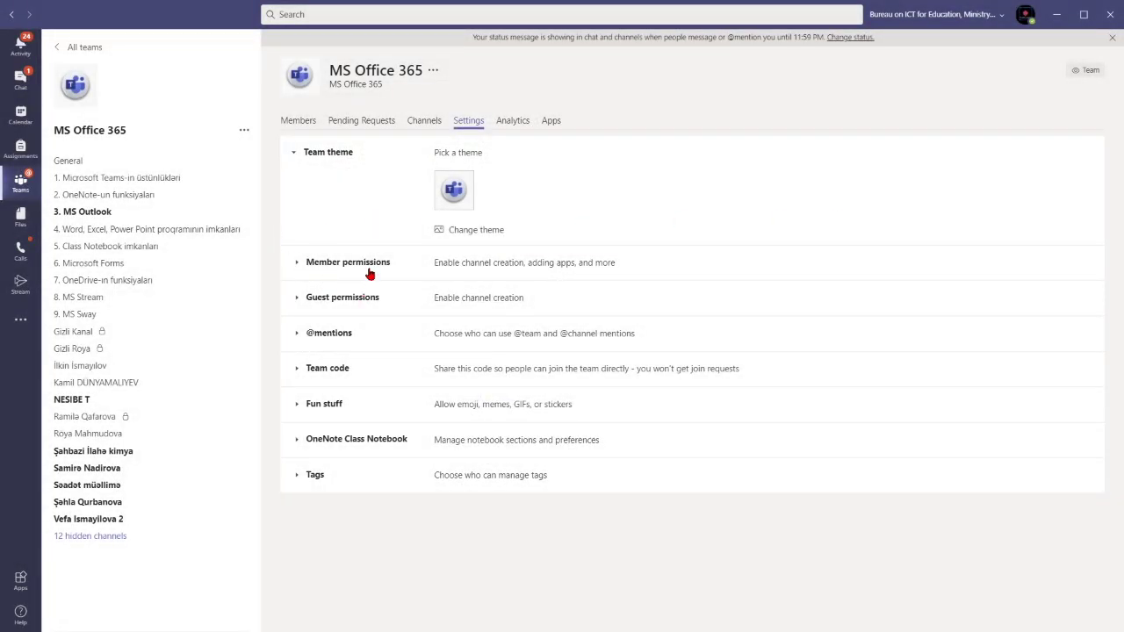
# - Expand the Guest permissions section, examine the channel creation and deletion options for guests, and collapse it
pyautogui.click(319, 300)
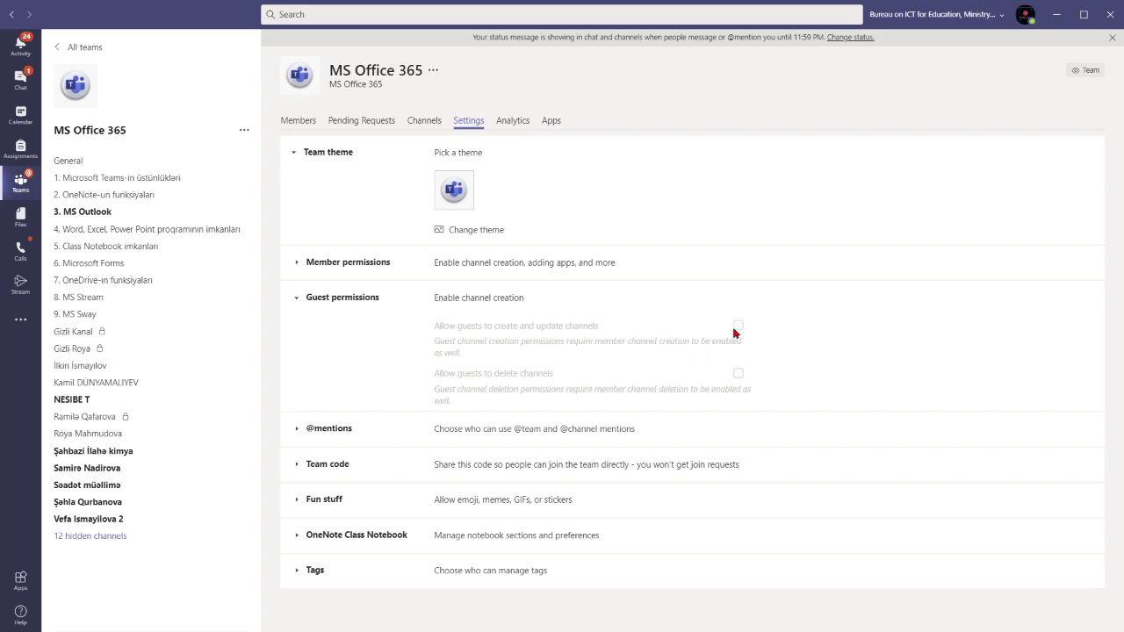
pyautogui.click(322, 298)
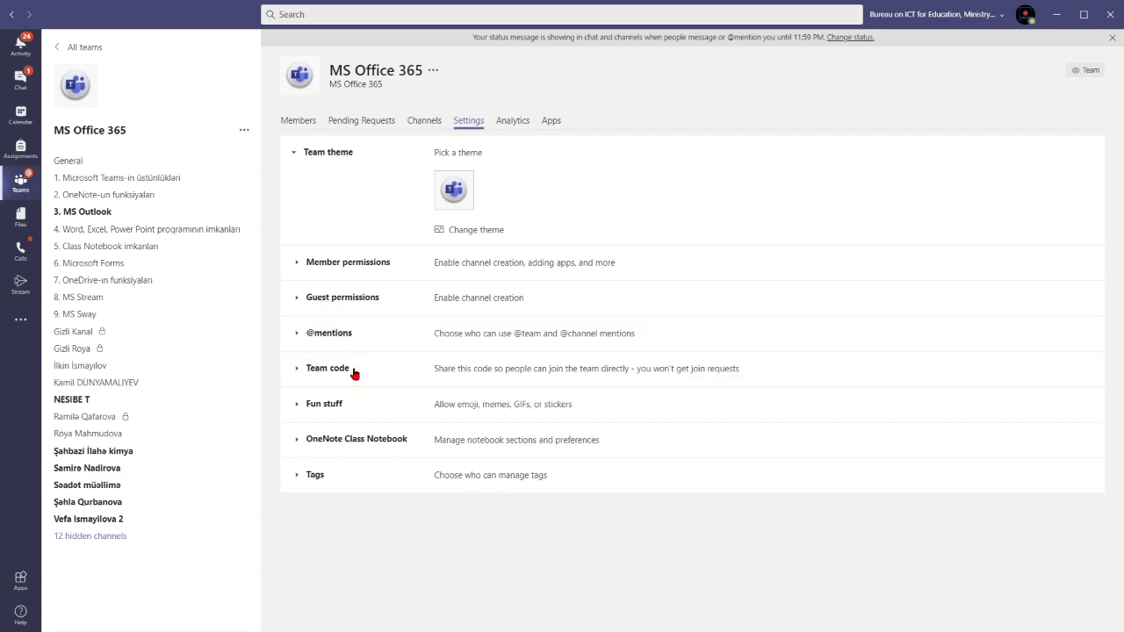
pyautogui.click(329, 336)
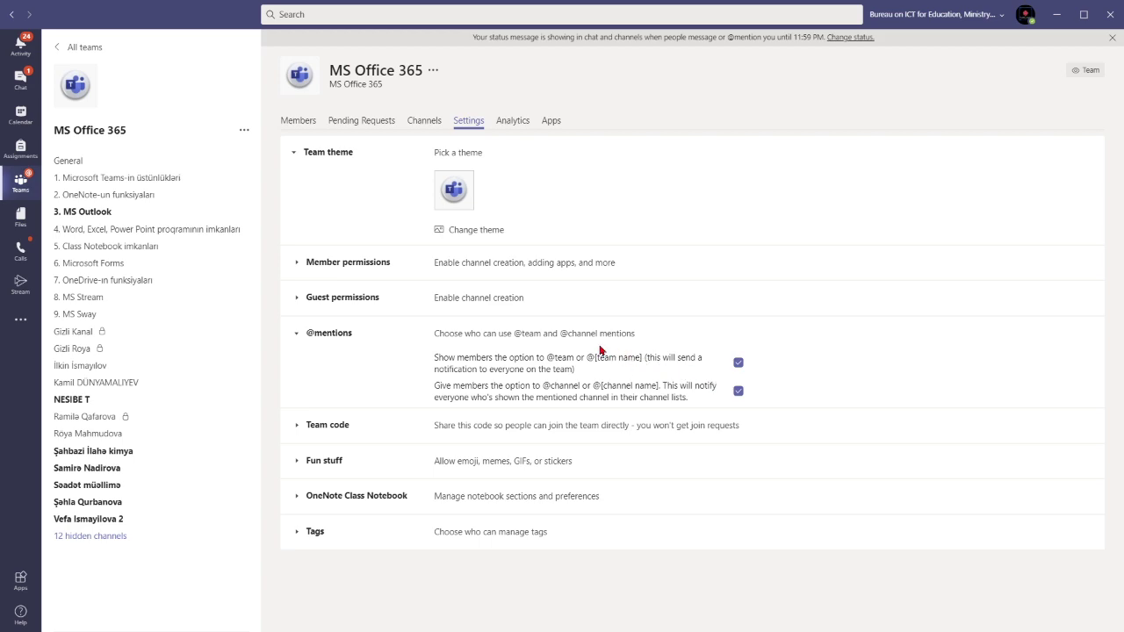
pyautogui.click(321, 338)
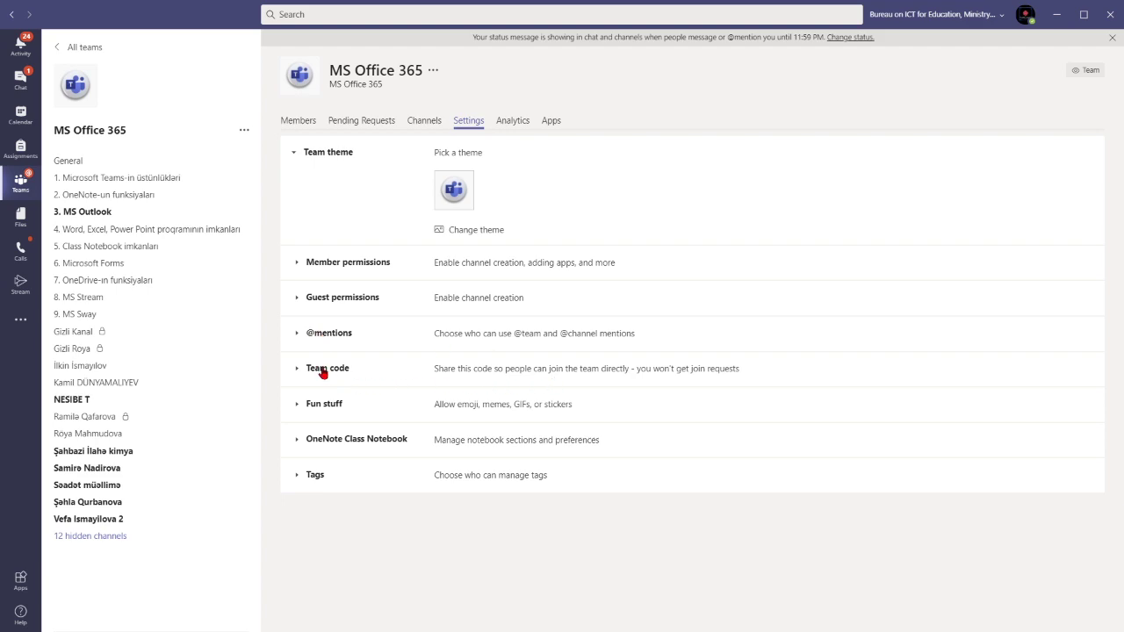
# - Expand the Team code section, show the code full screen and return, reset the code, and collapse the section
pyautogui.click(323, 373)
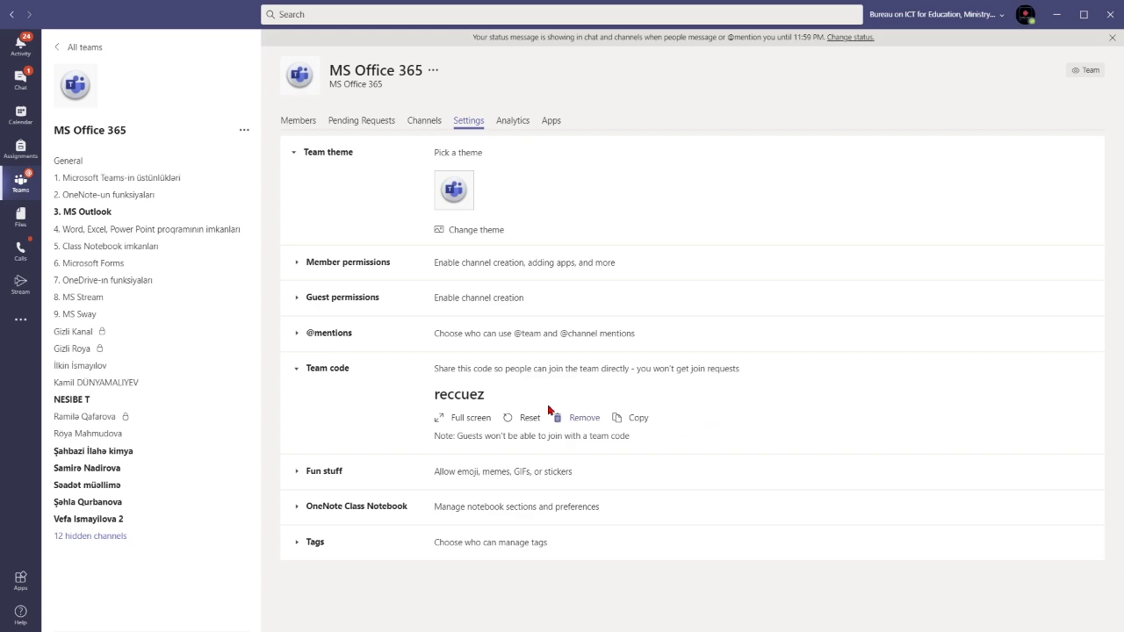
pyautogui.click(472, 417)
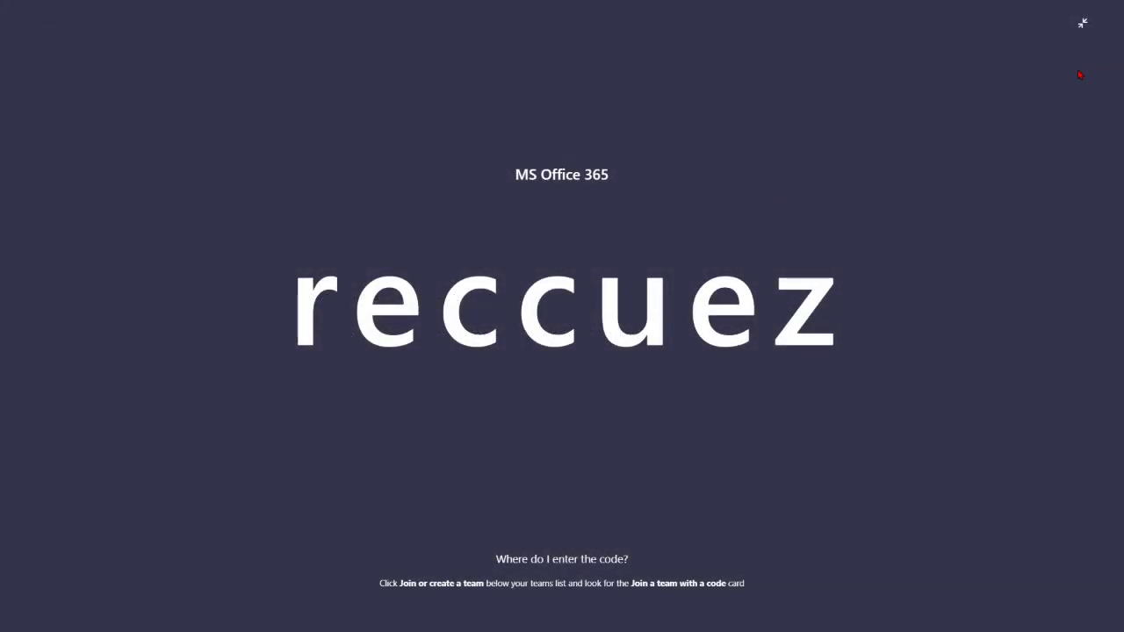
pyautogui.click(1079, 24)
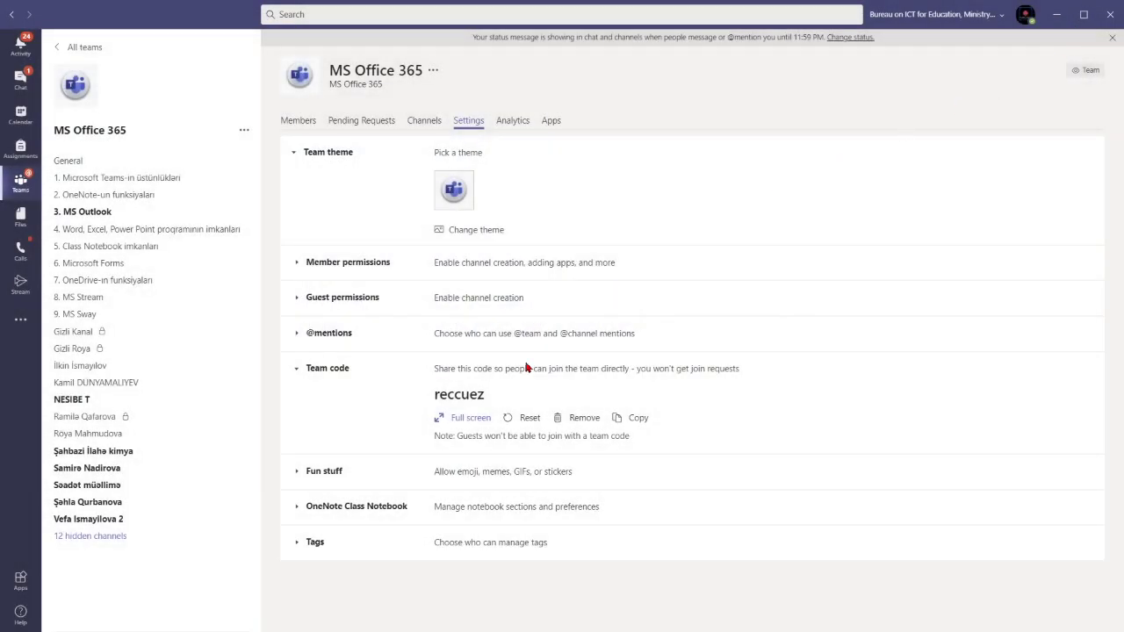
pyautogui.click(527, 419)
pyautogui.click(339, 375)
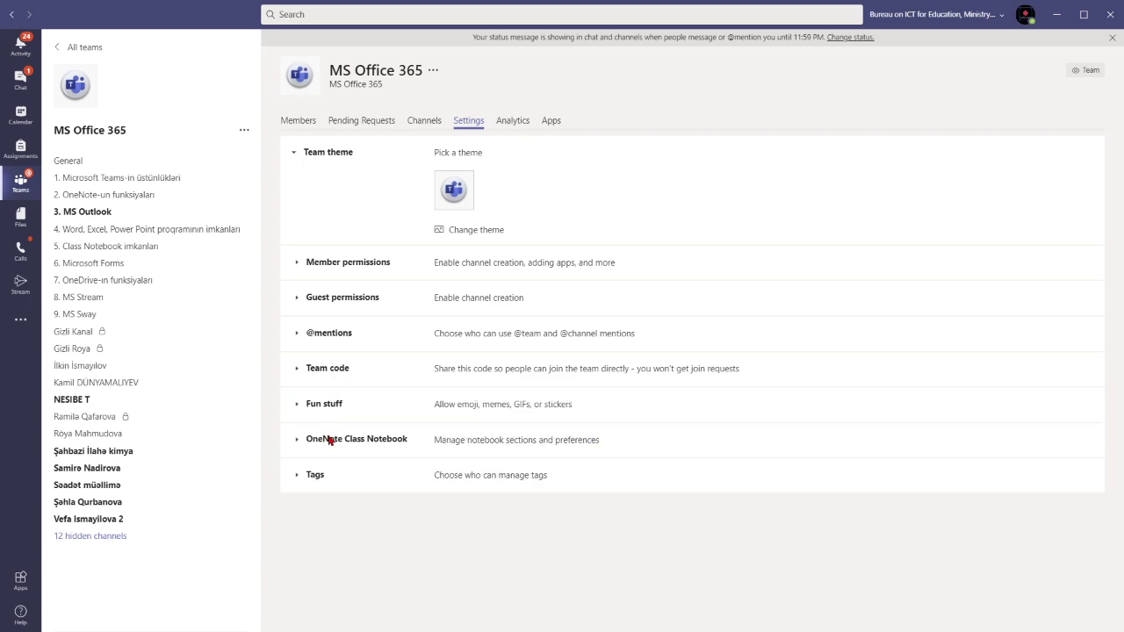
# - Examine the Fun stuff options for Giphy, stickers and memes and the OneNote Class Notebook instructions, collapsing each section after viewing
pyautogui.click(326, 407)
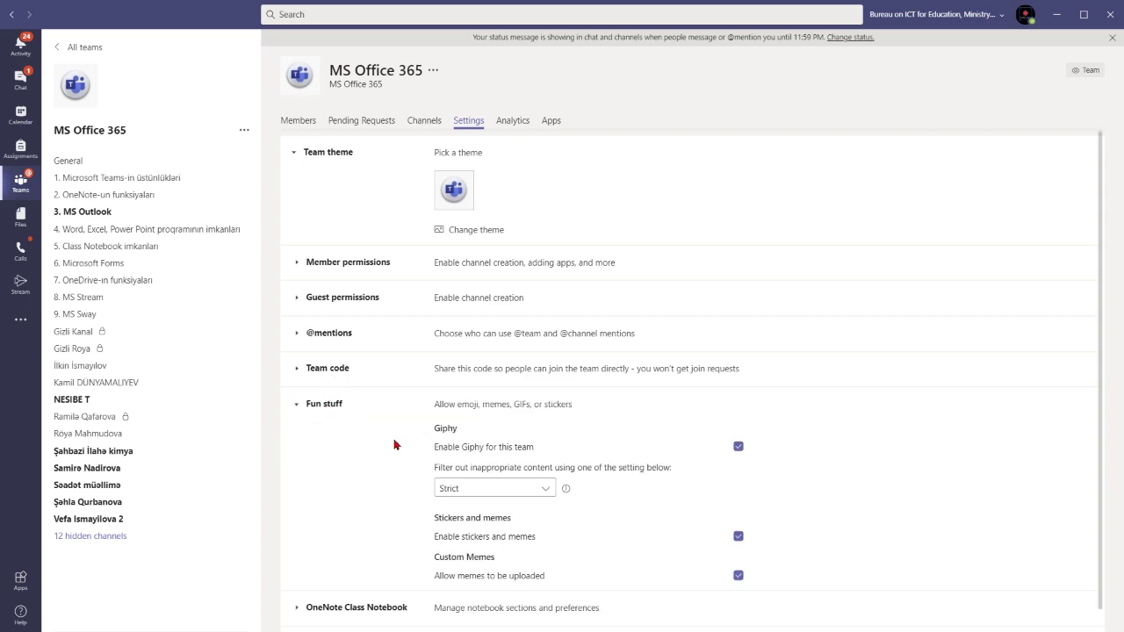
pyautogui.moveTo(567, 498)
pyautogui.scroll(-1, 607, 515)
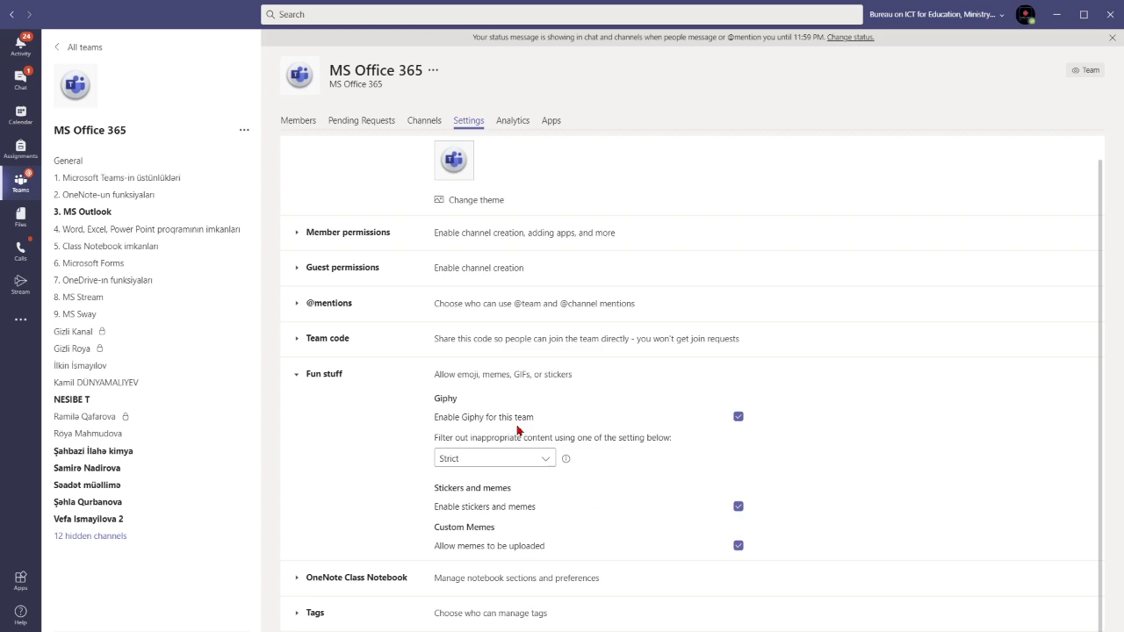
pyautogui.click(315, 373)
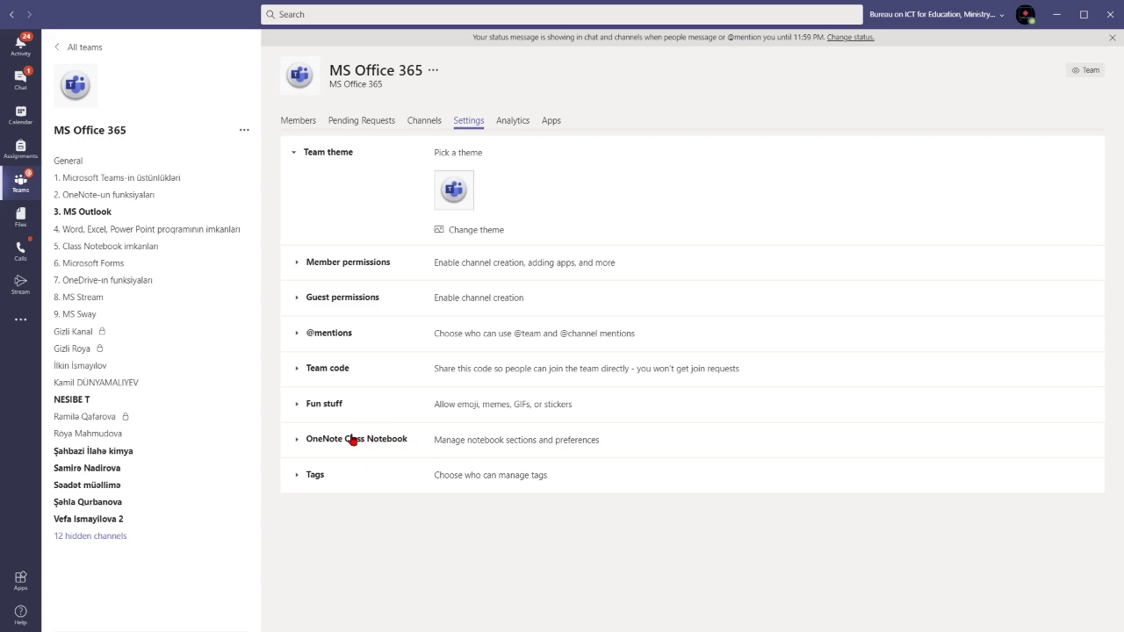
pyautogui.click(322, 440)
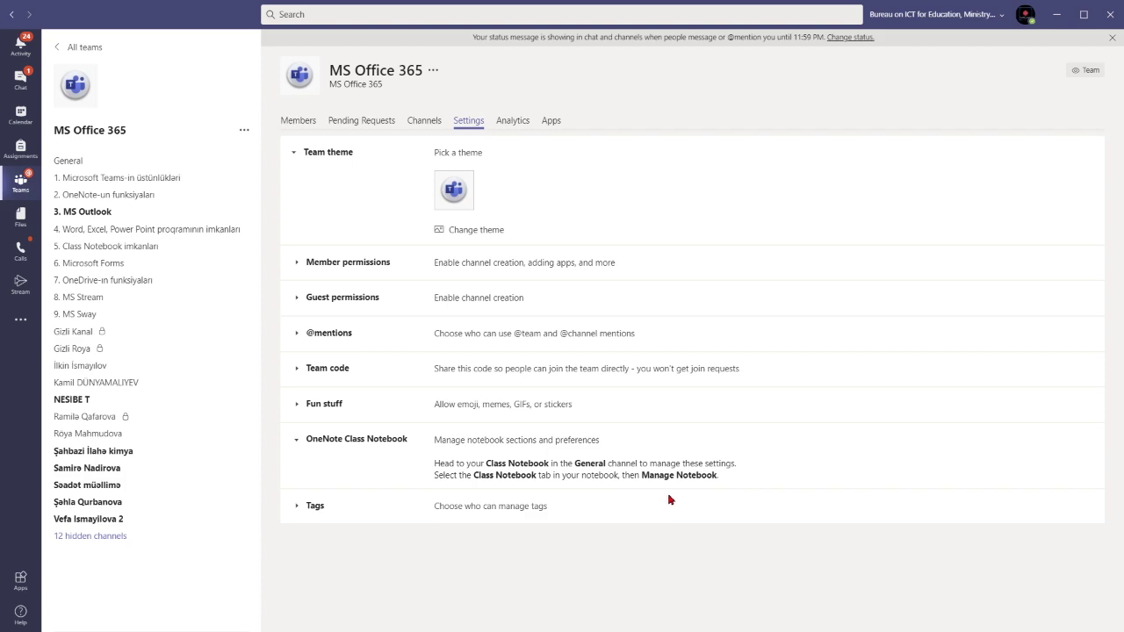
pyautogui.click(312, 441)
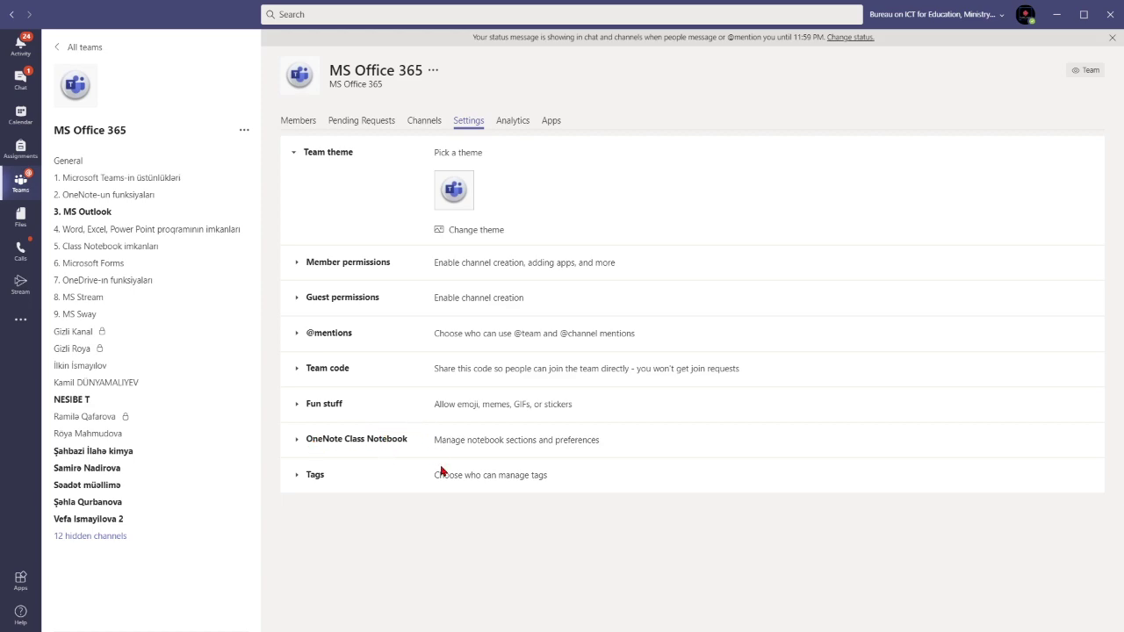
# - Expand the Tags section, view who can manage tags, and select Team owners and members
pyautogui.click(313, 477)
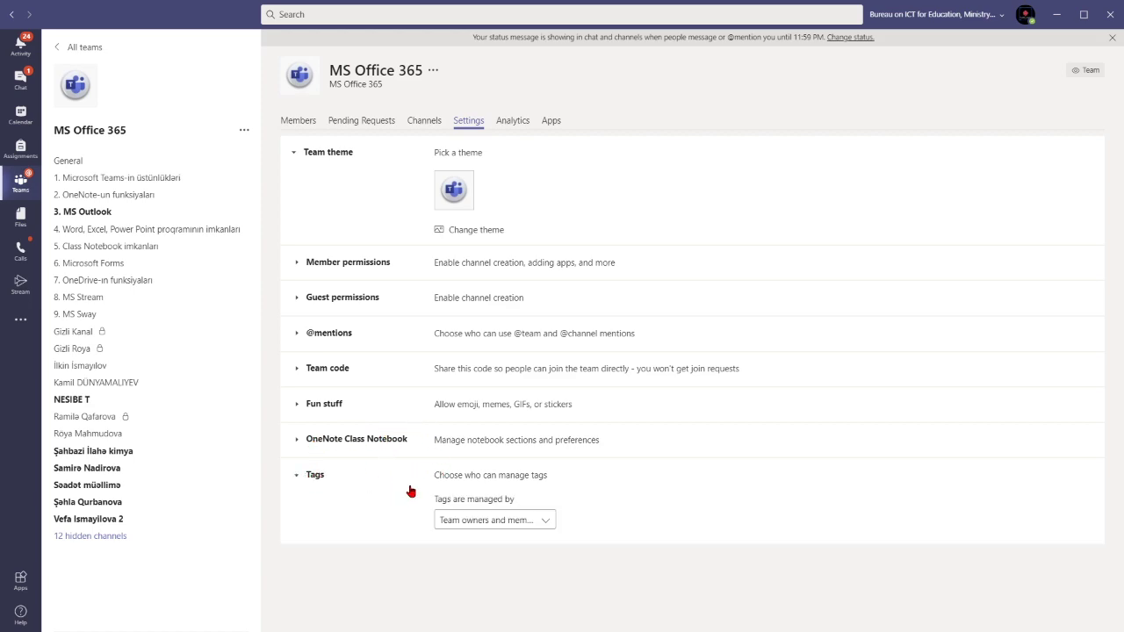
pyautogui.click(546, 522)
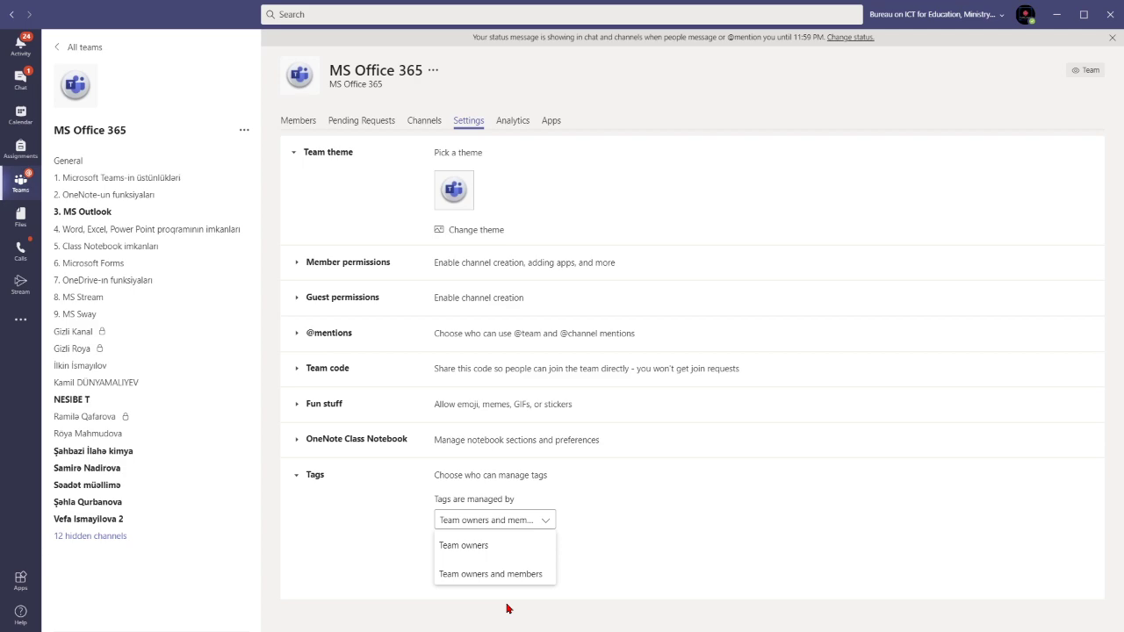
pyautogui.click(584, 524)
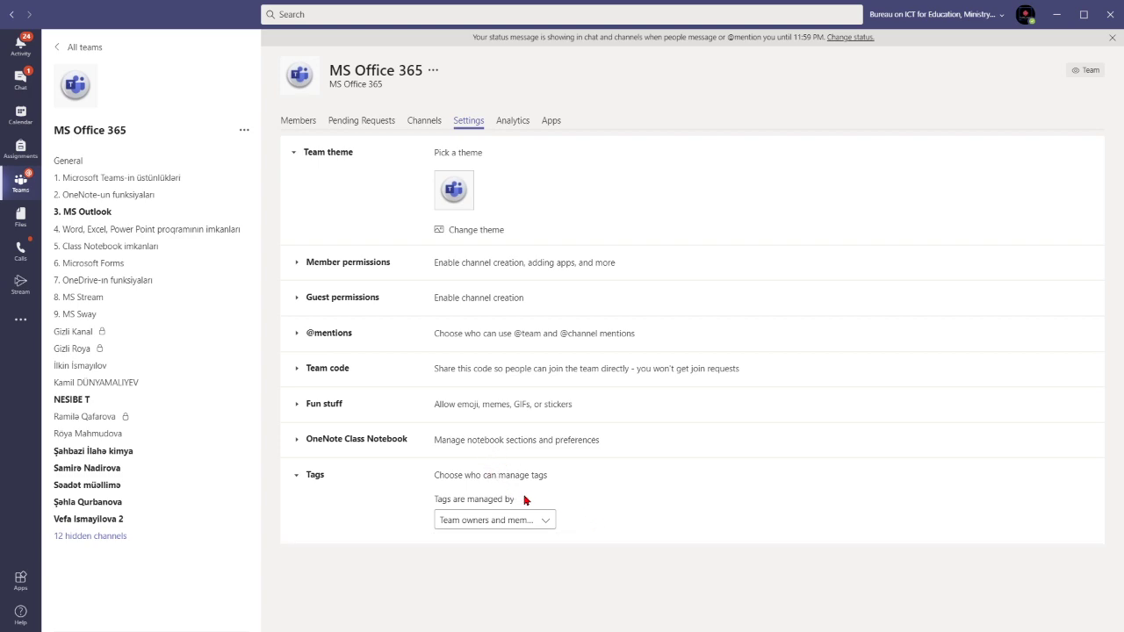
pyautogui.click(542, 521)
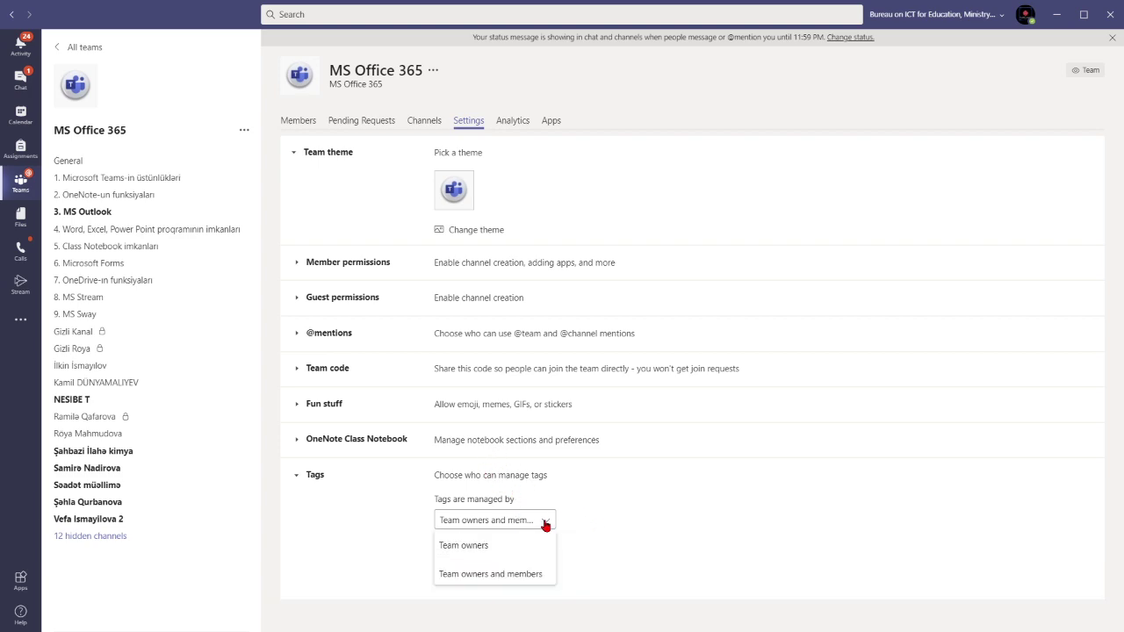
pyautogui.click(530, 571)
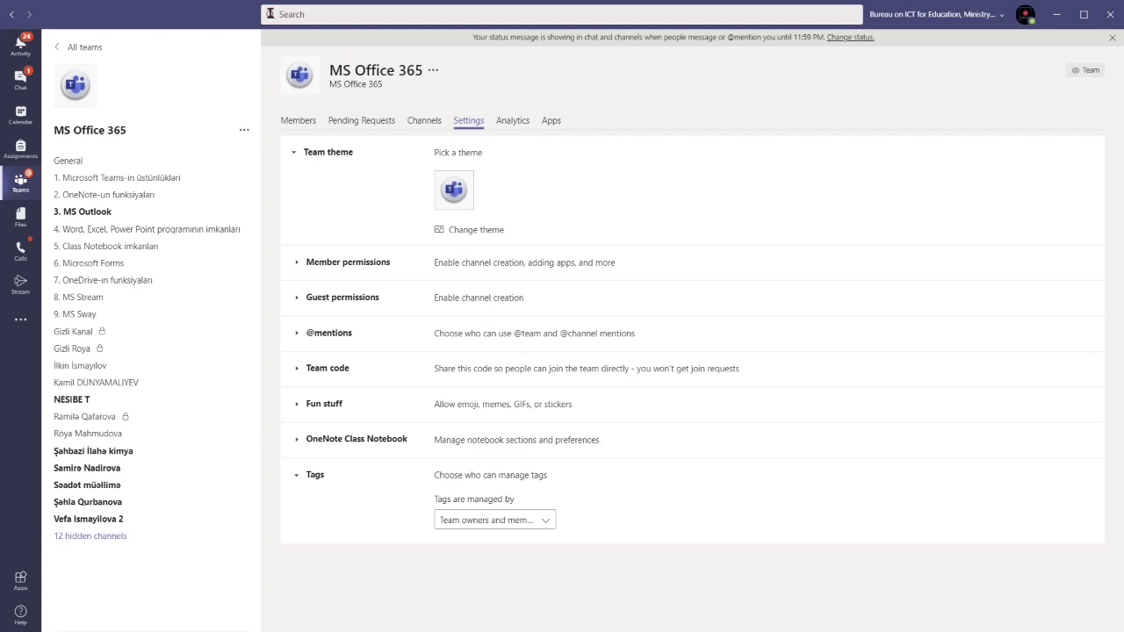
# - Open the team's member list and review the owners with their tags and roles
pyautogui.click(291, 116)
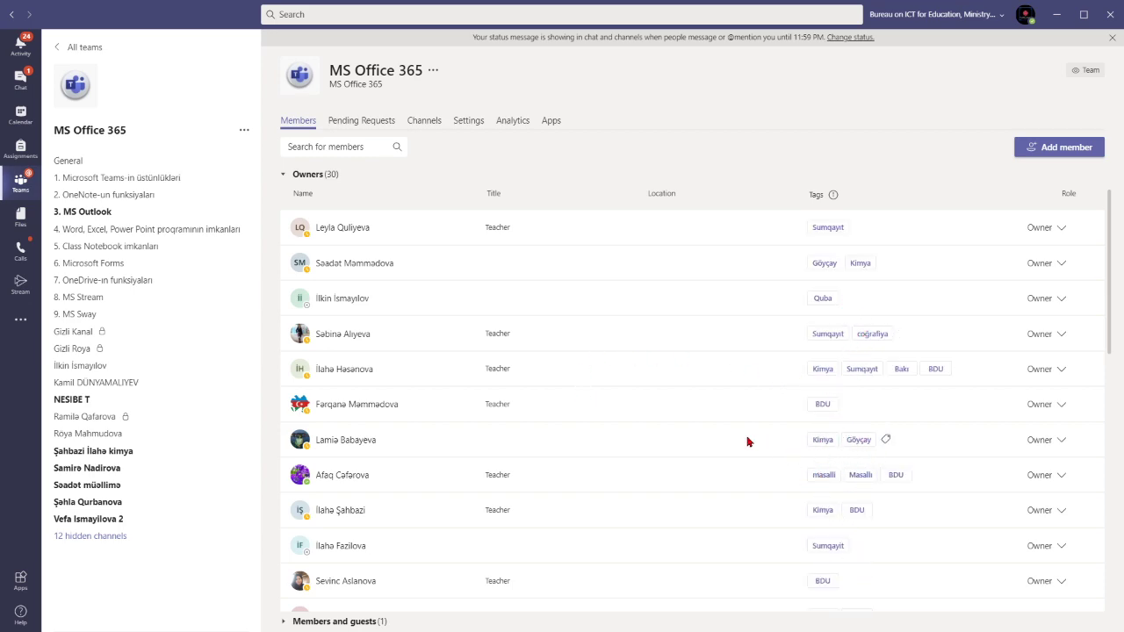
pyautogui.scroll(-5, 860, 459)
pyautogui.scroll(5, 908, 487)
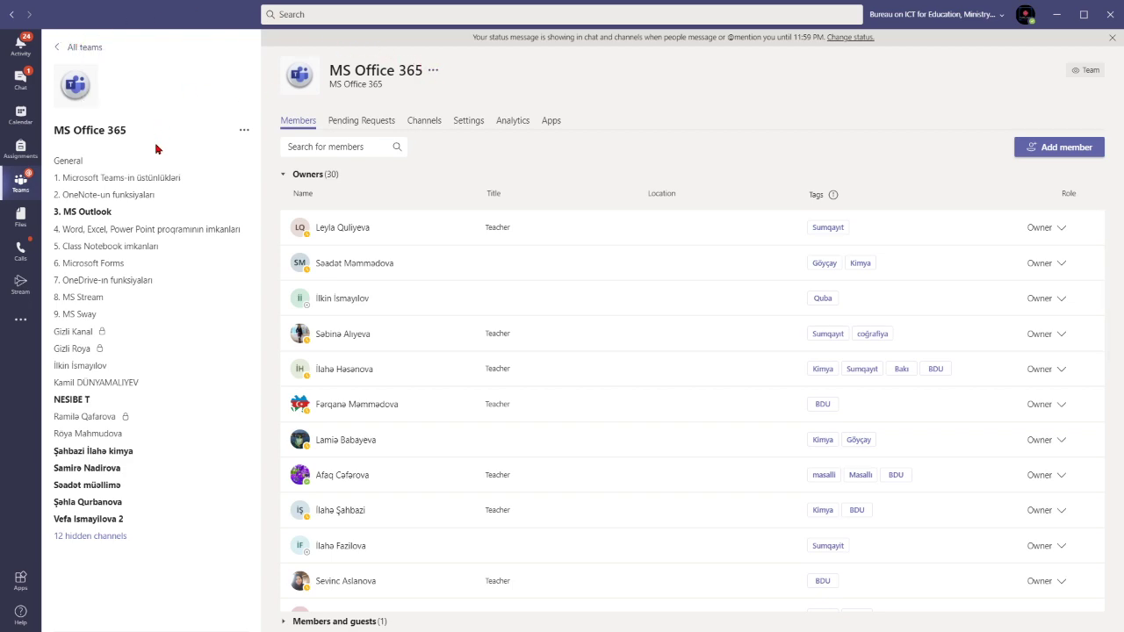
pyautogui.moveTo(247, 169)
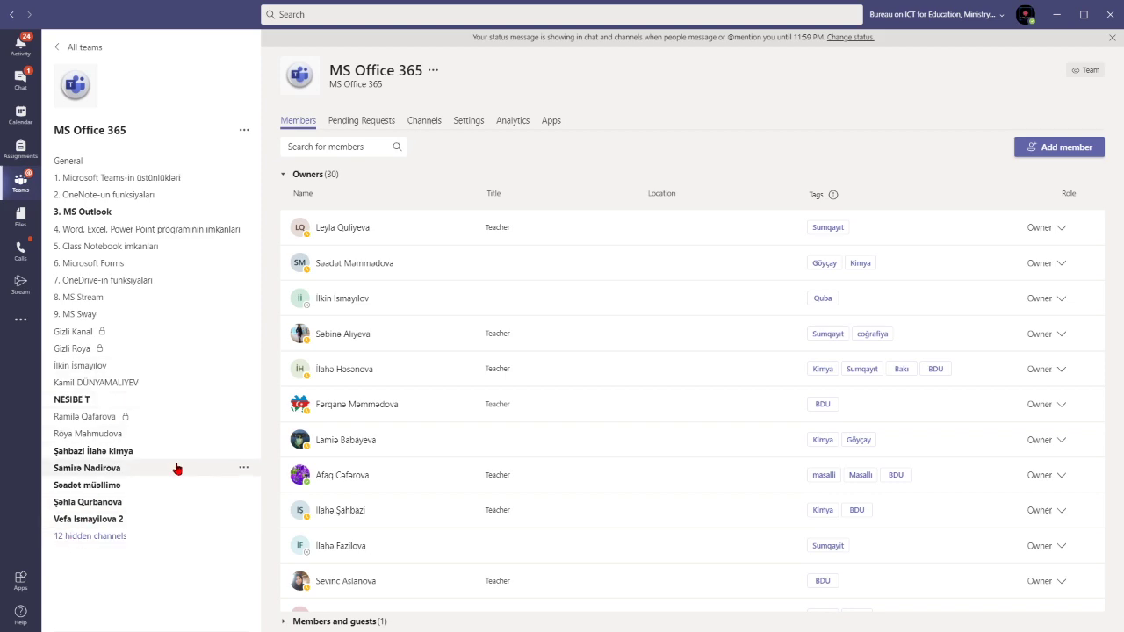
# - Start adding a channel to the MS Office 365 team with the name Test and the description Test
pyautogui.click(245, 132)
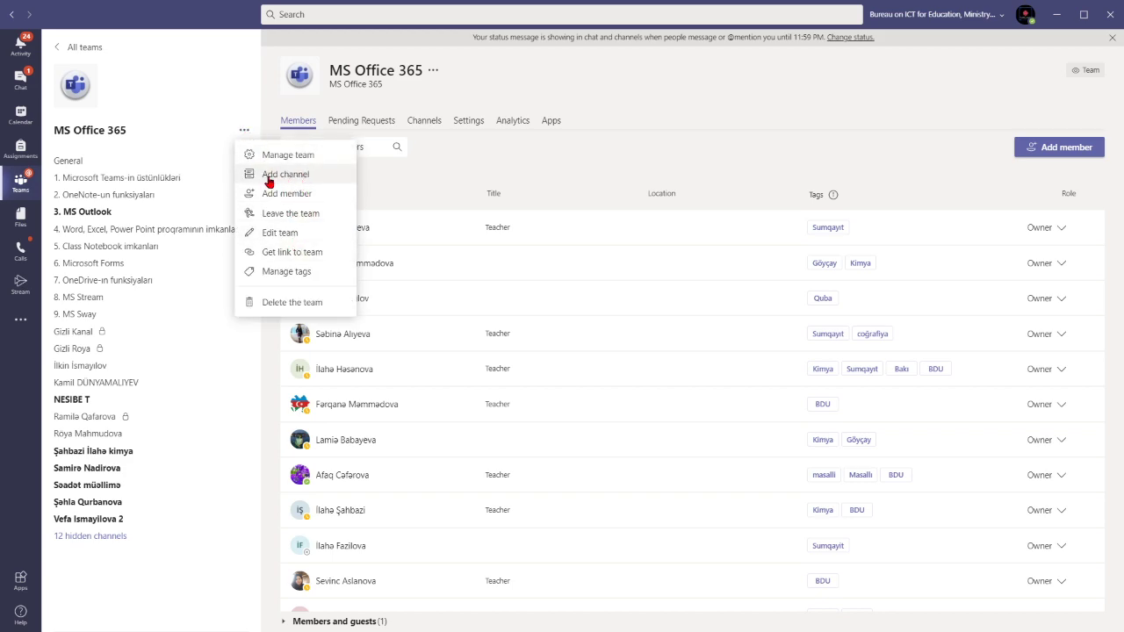
pyautogui.click(268, 181)
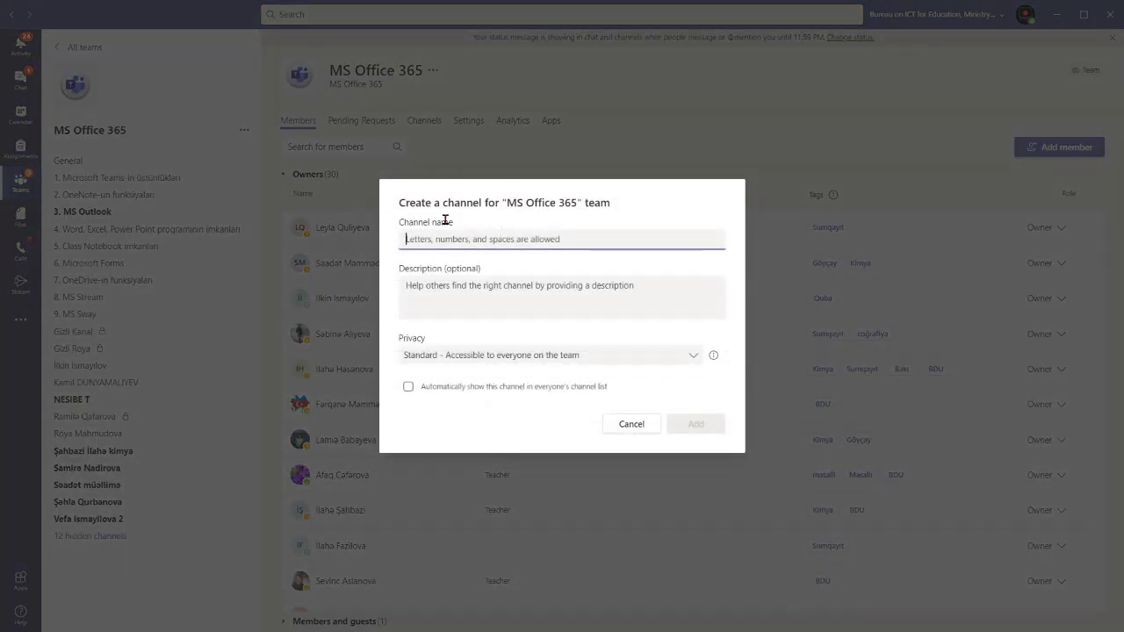
pyautogui.write('Te')
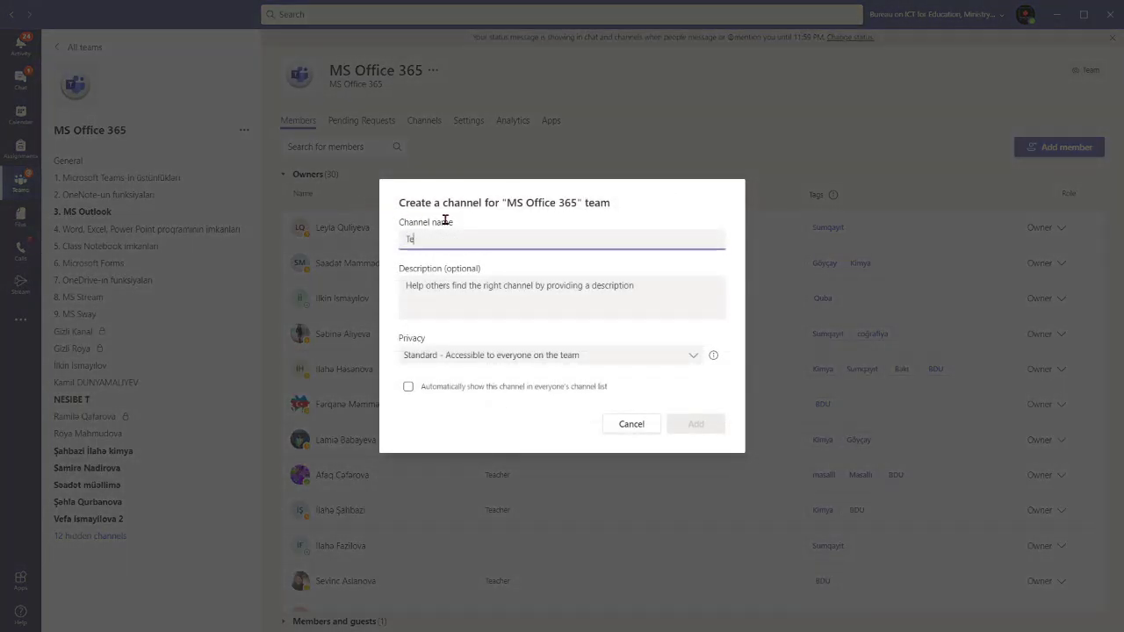
pyautogui.write('st')
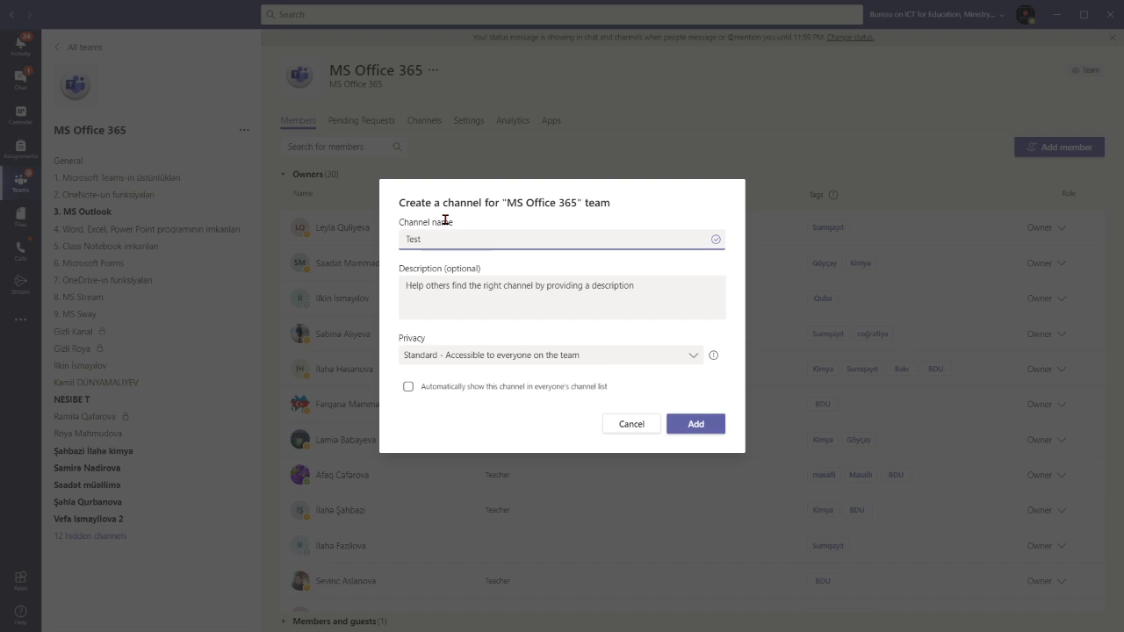
pyautogui.click(472, 293)
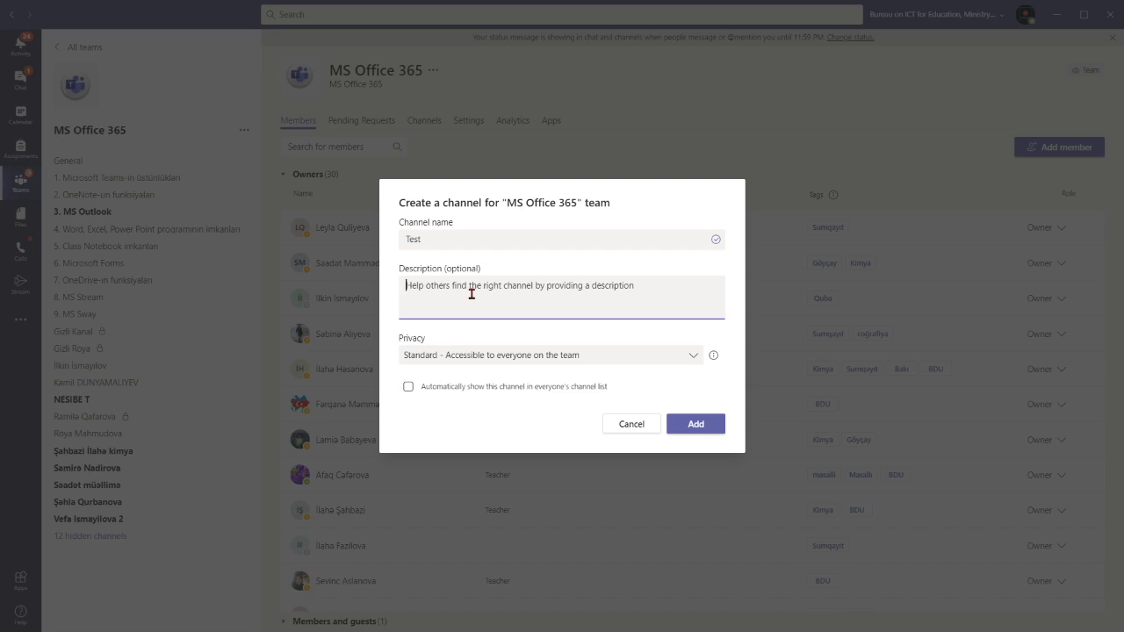
pyautogui.write('Test')
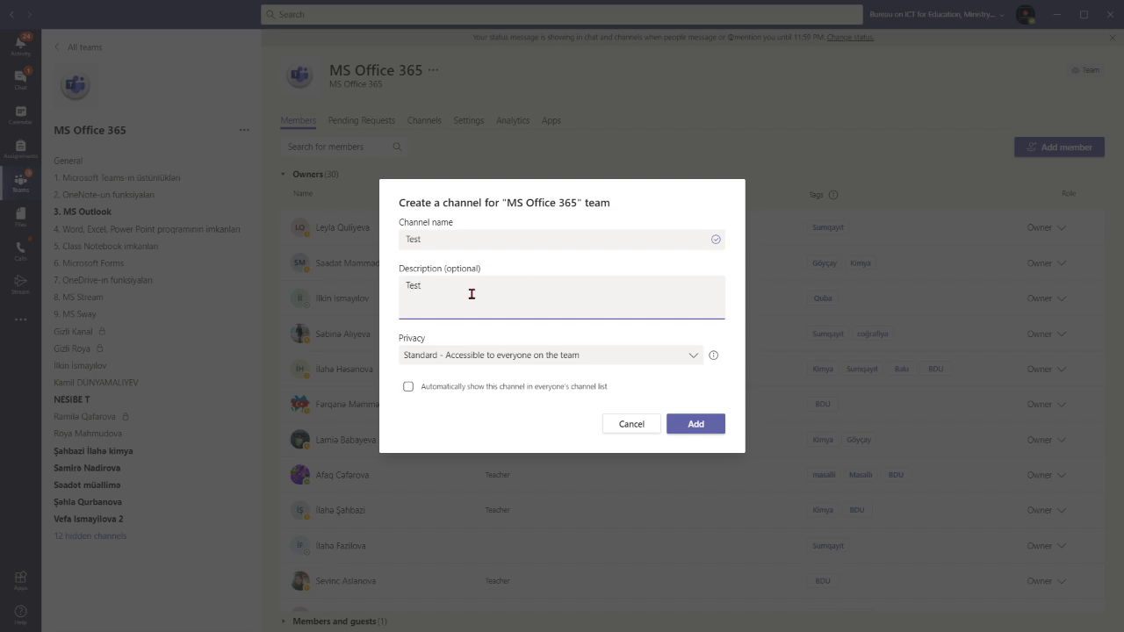
# - Try the Private privacy option for the new channel and switch it back to Standard
pyautogui.click(466, 358)
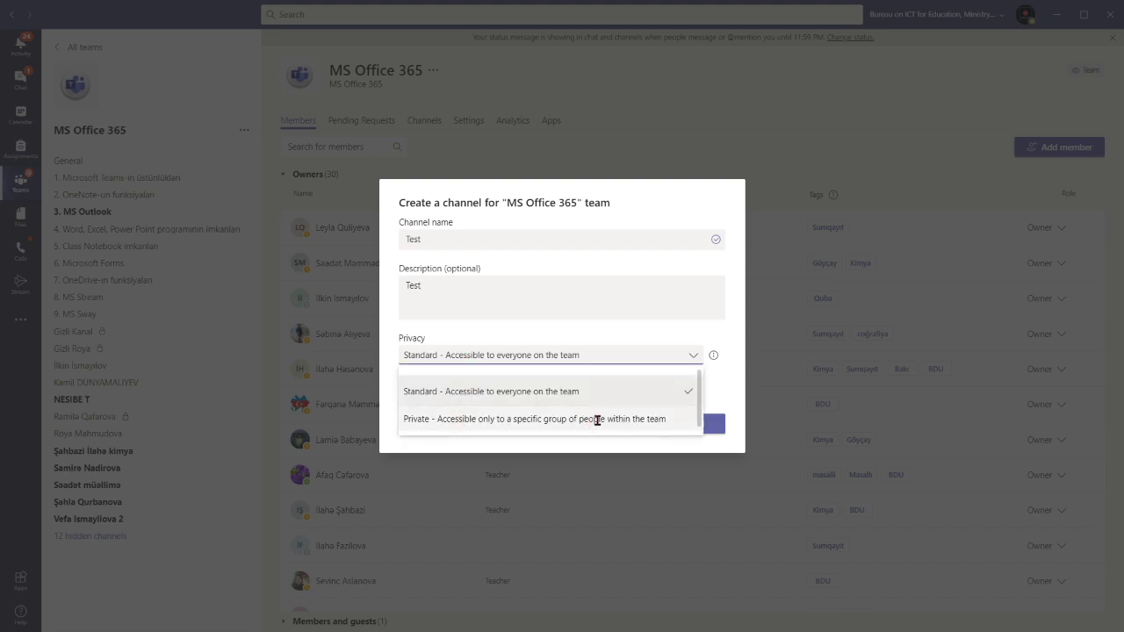
pyautogui.click(534, 420)
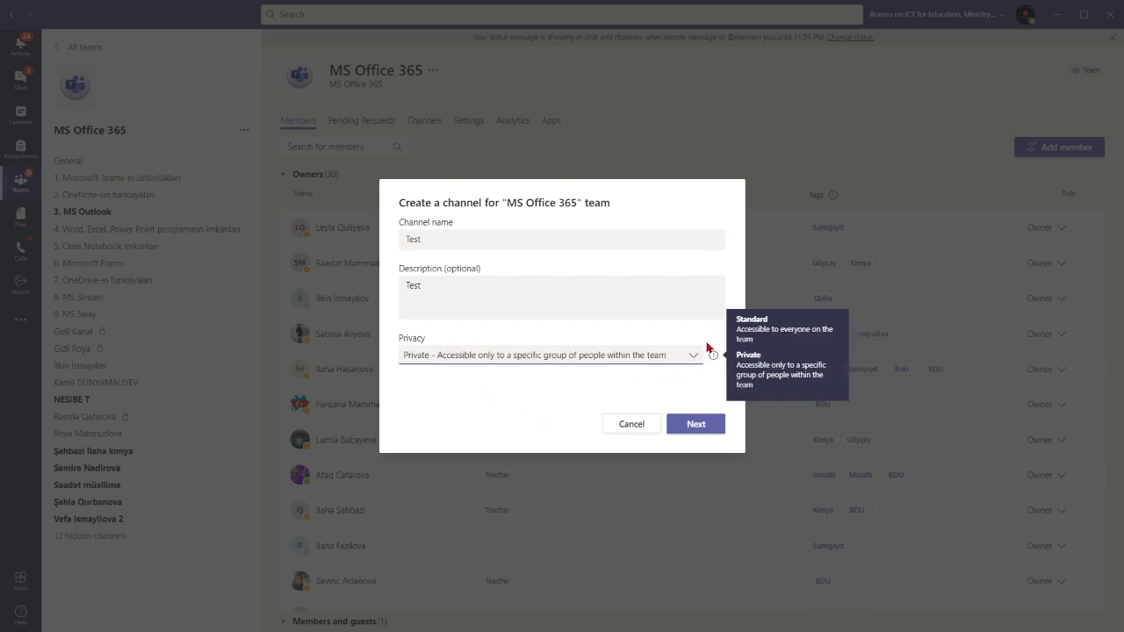
pyautogui.click(685, 363)
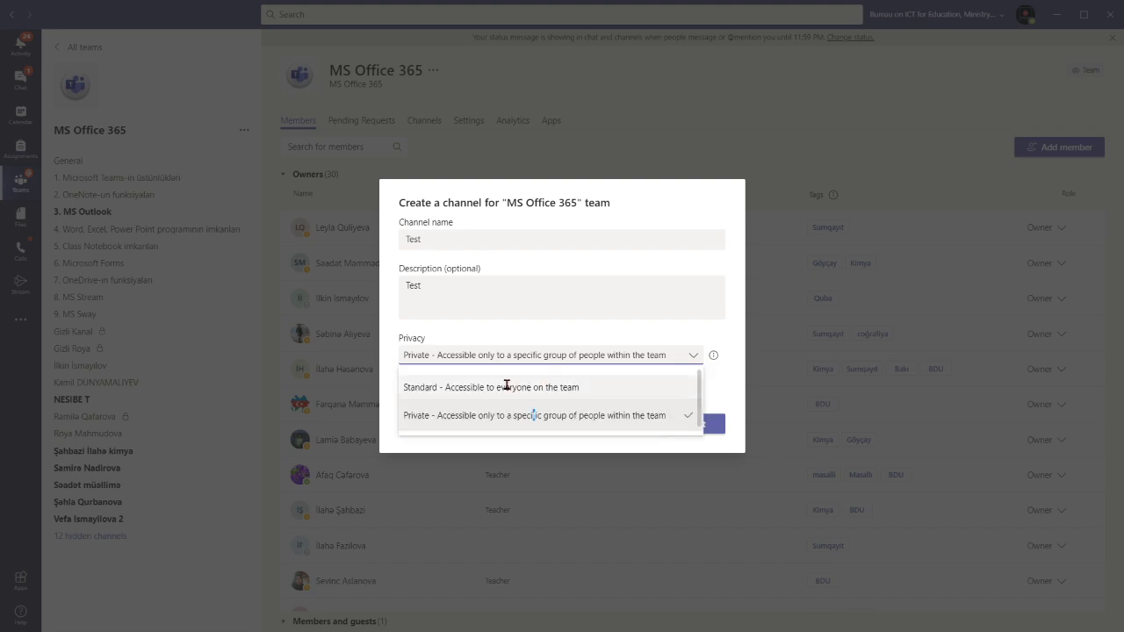
pyautogui.click(453, 389)
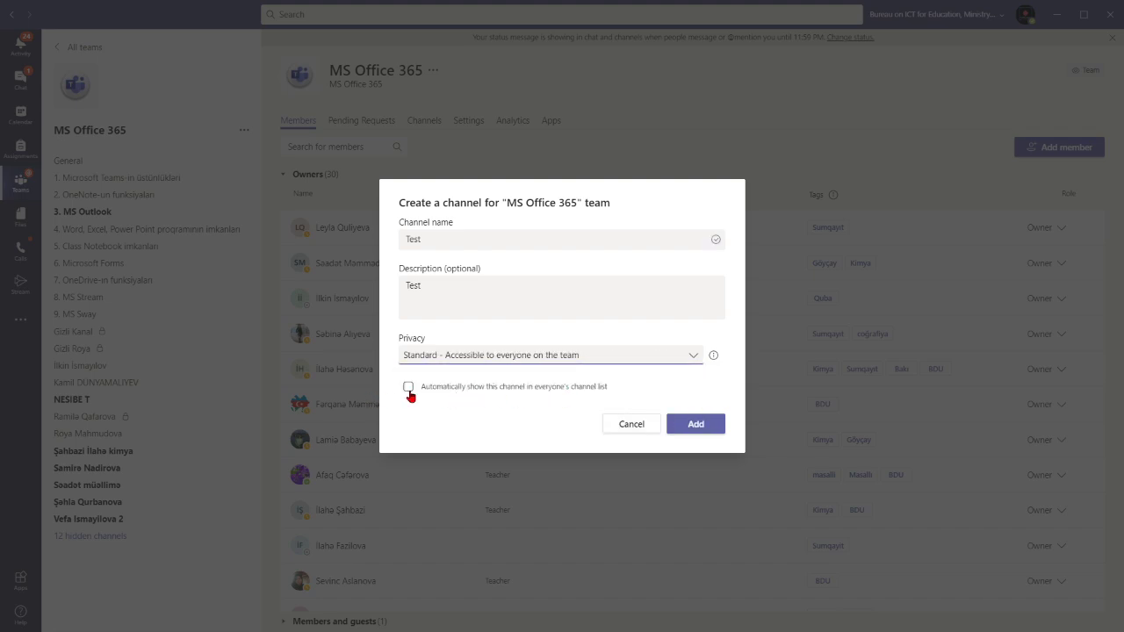
# - Set the channel's privacy to Private, accessible only to a specific group within the team, and continue to adding members
pyautogui.click(514, 358)
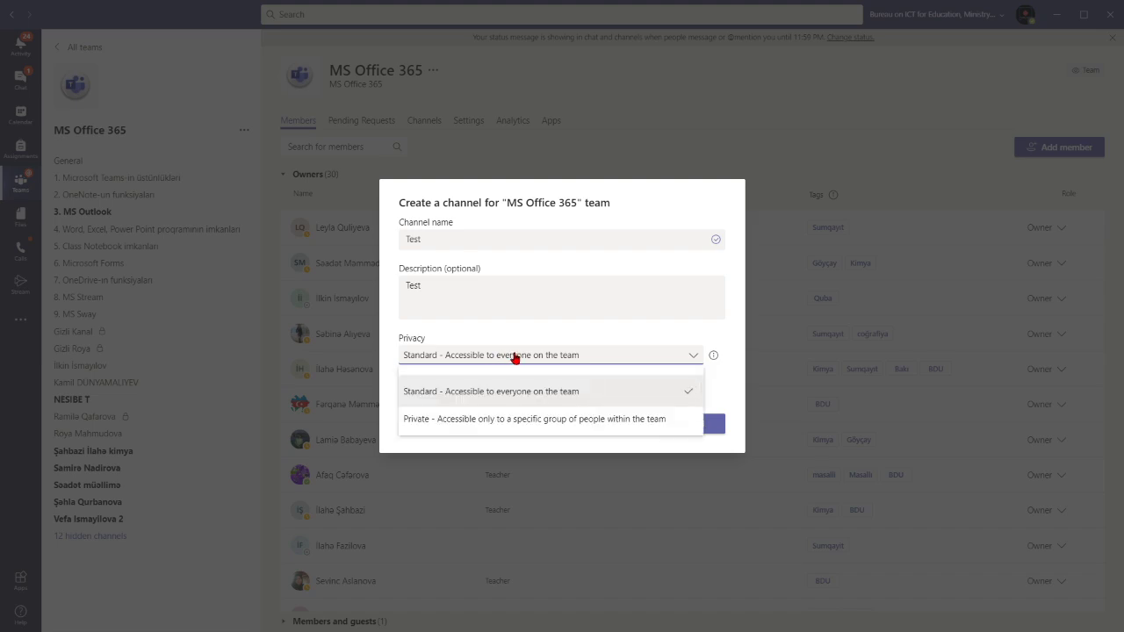
pyautogui.click(485, 420)
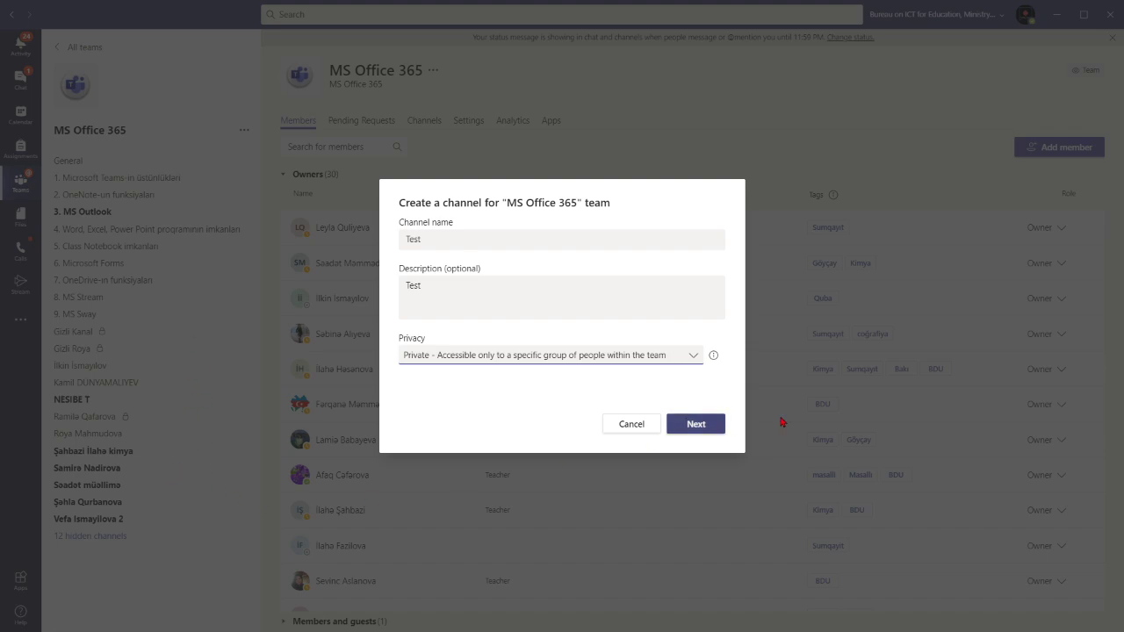
pyautogui.click(697, 425)
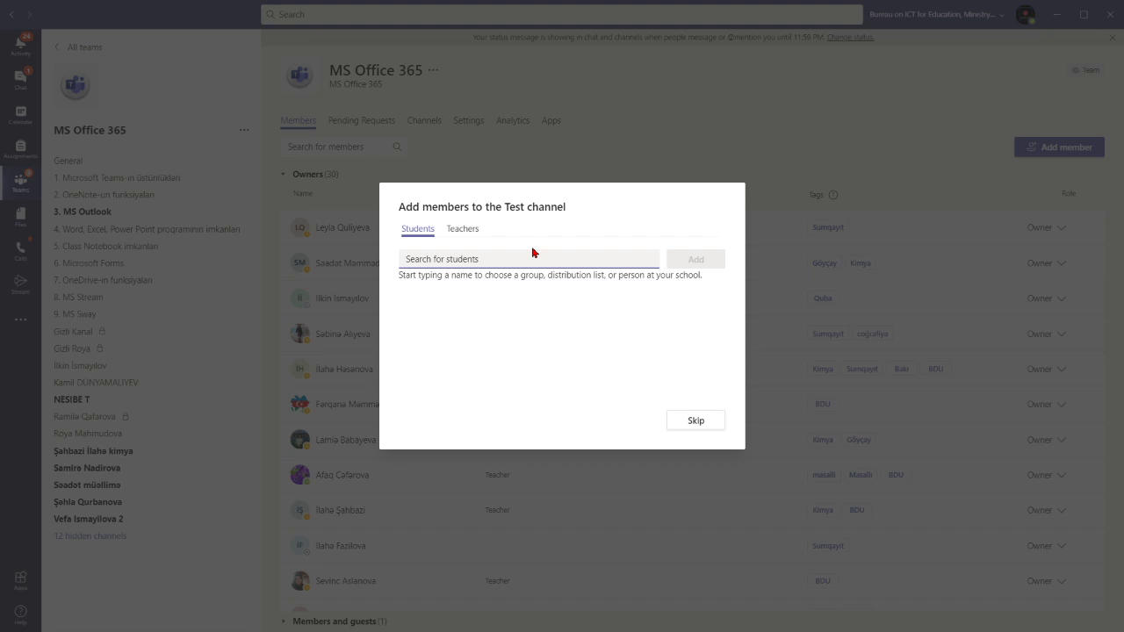
# - Add two people from the school directory as members of the private Test channel and finish the member setup
pyautogui.write('Ka')
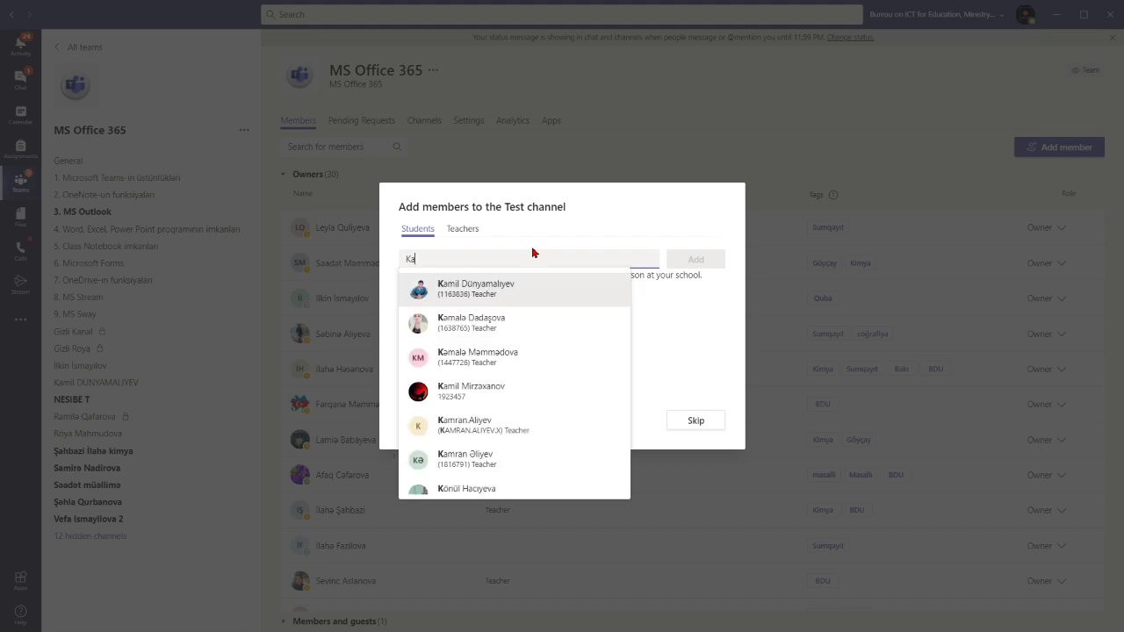
pyautogui.click(508, 286)
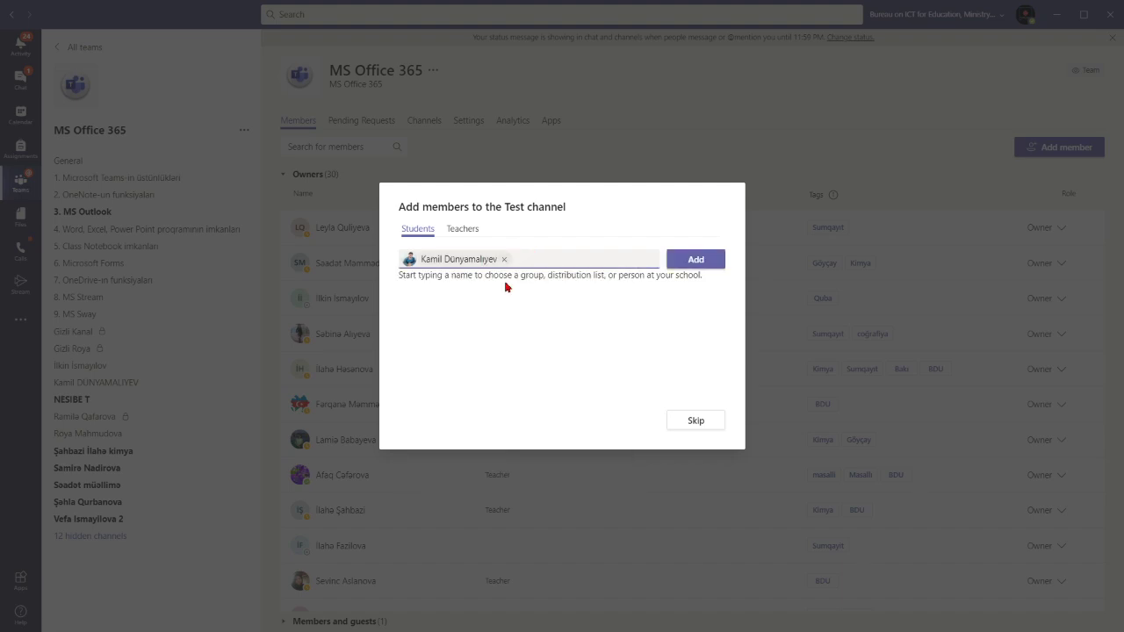
pyautogui.write('il')
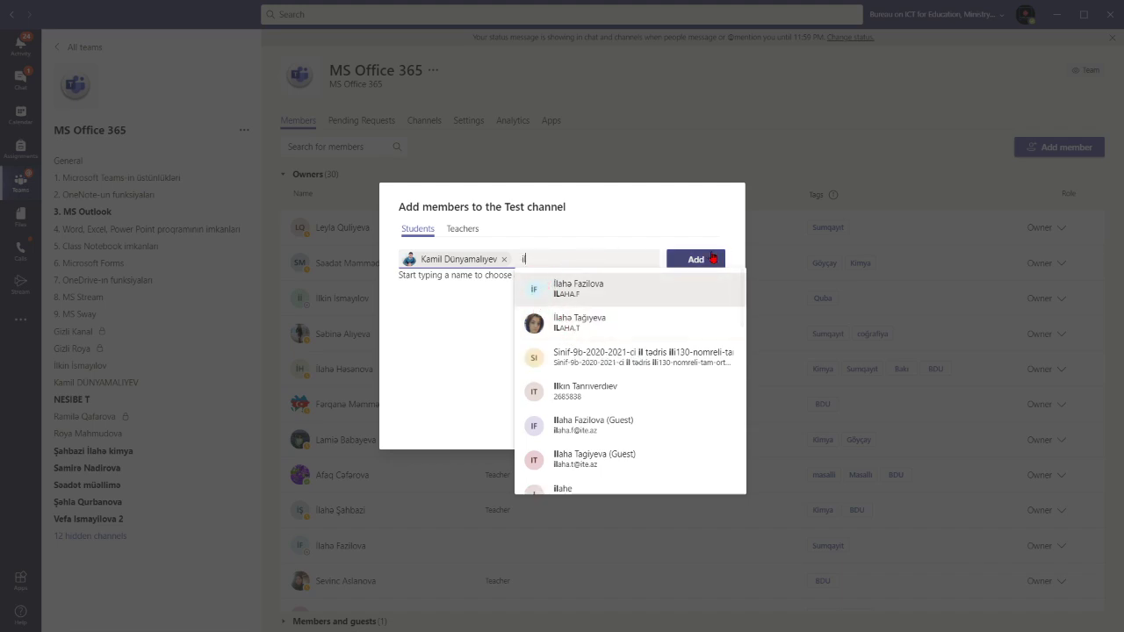
pyautogui.press('BackSpace')
pyautogui.press('BackSpace')
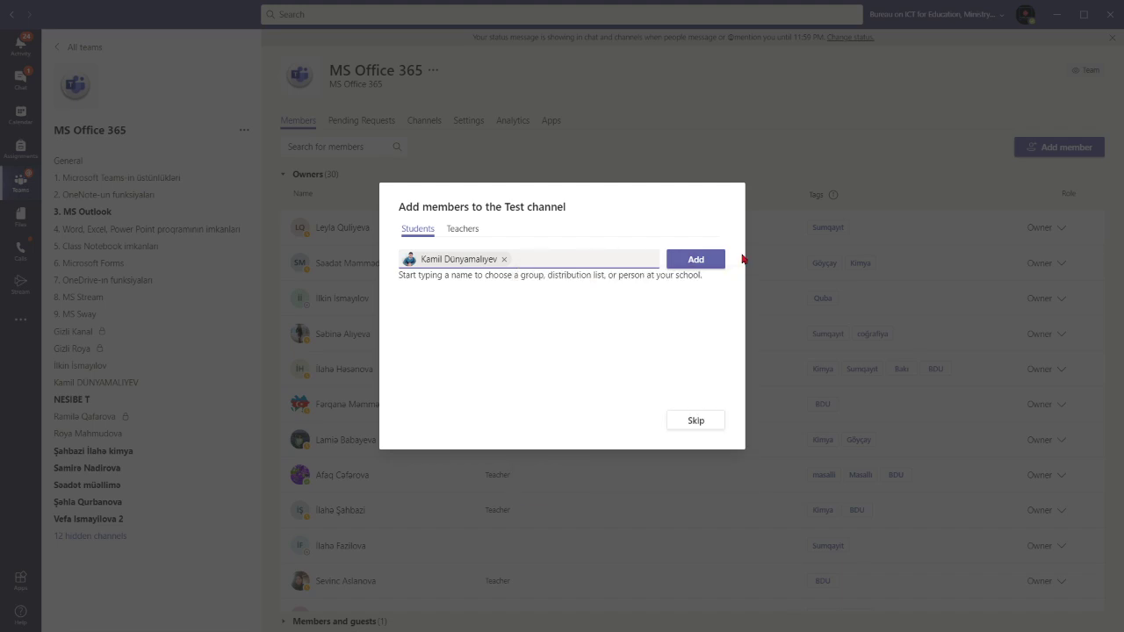
pyautogui.write('Ism')
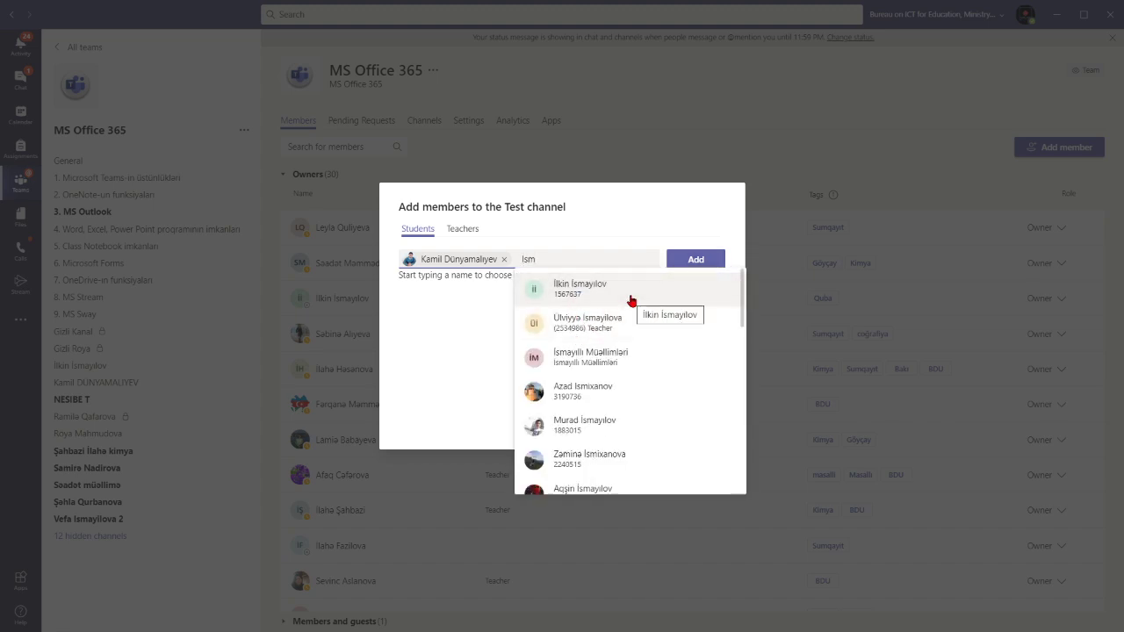
pyautogui.click(581, 291)
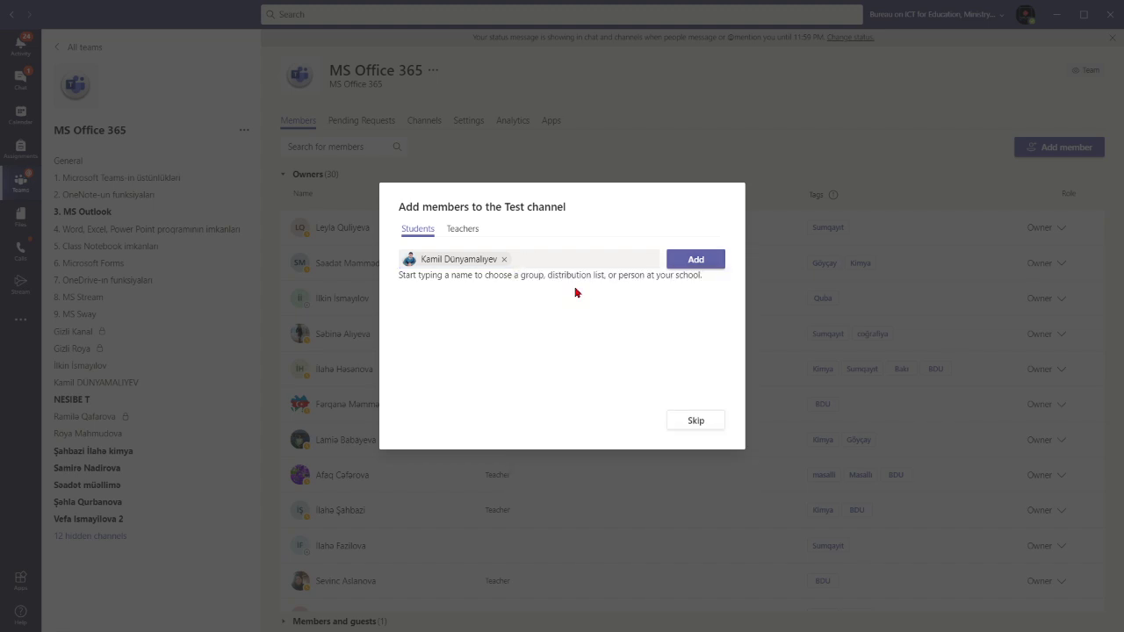
pyautogui.click(700, 260)
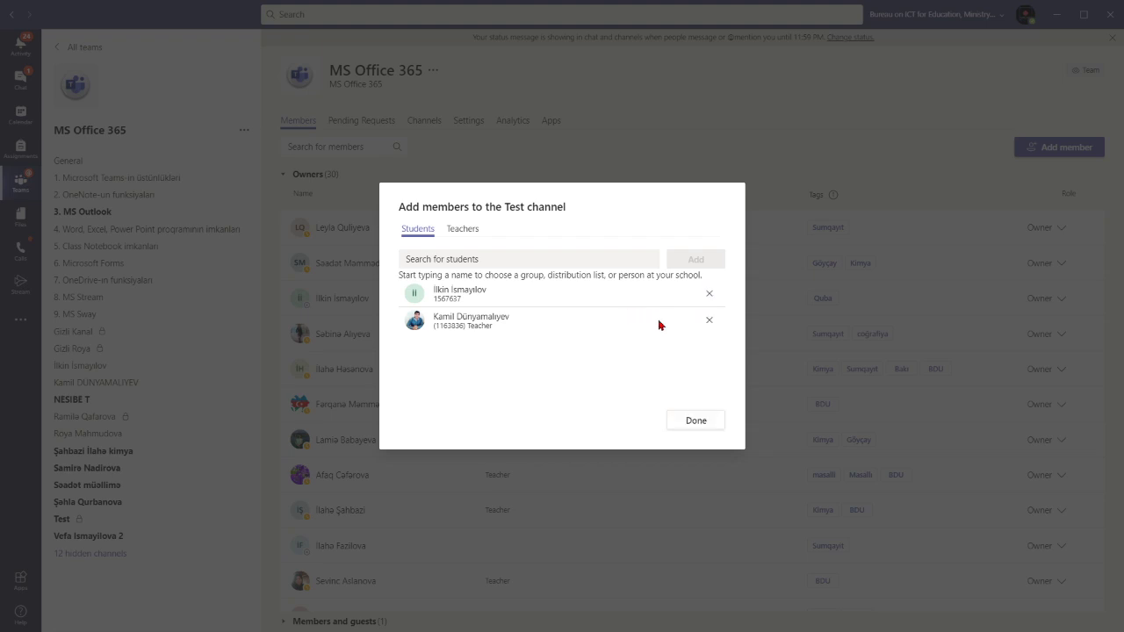
pyautogui.click(702, 424)
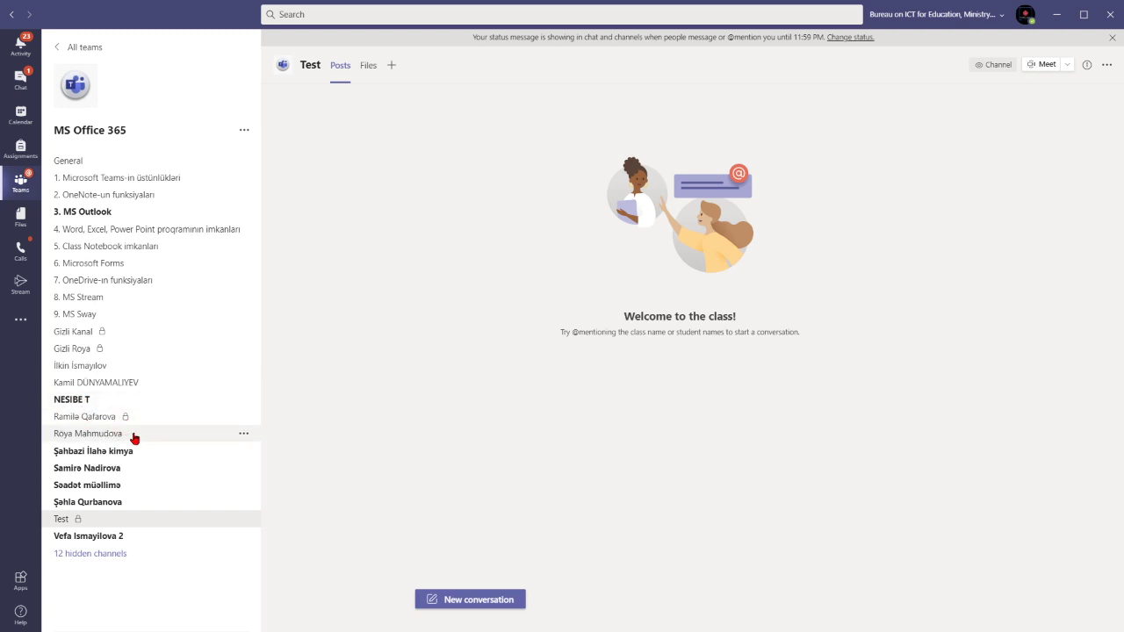
# - View one private channel and one standard channel named after team members to compare their posts pages
pyautogui.click(107, 421)
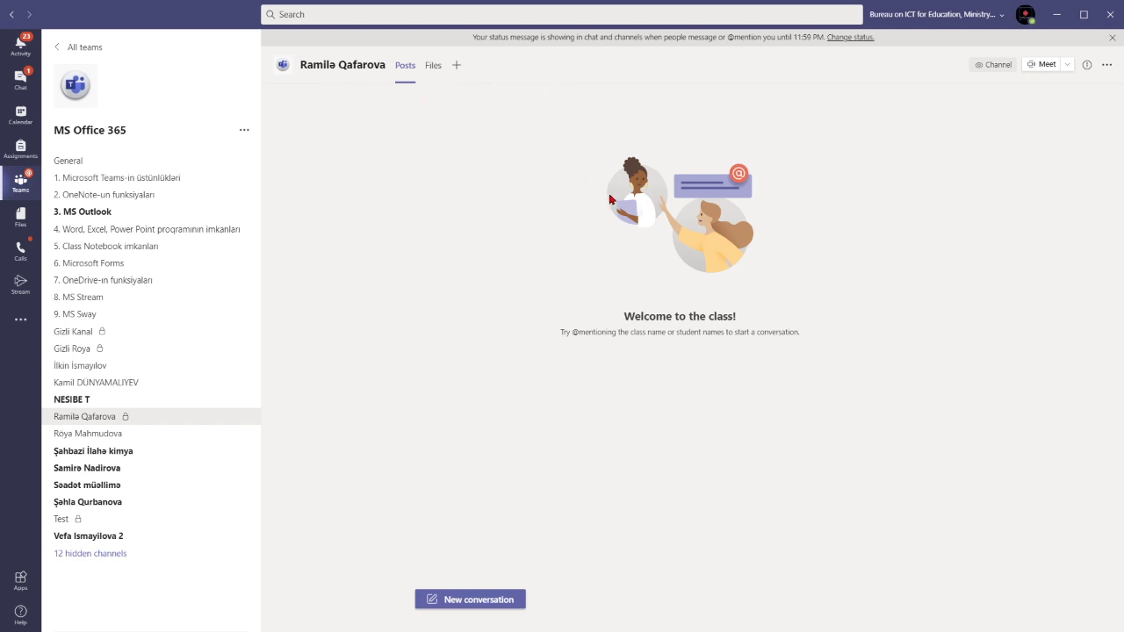
pyautogui.hotkey('ctrl', '0')
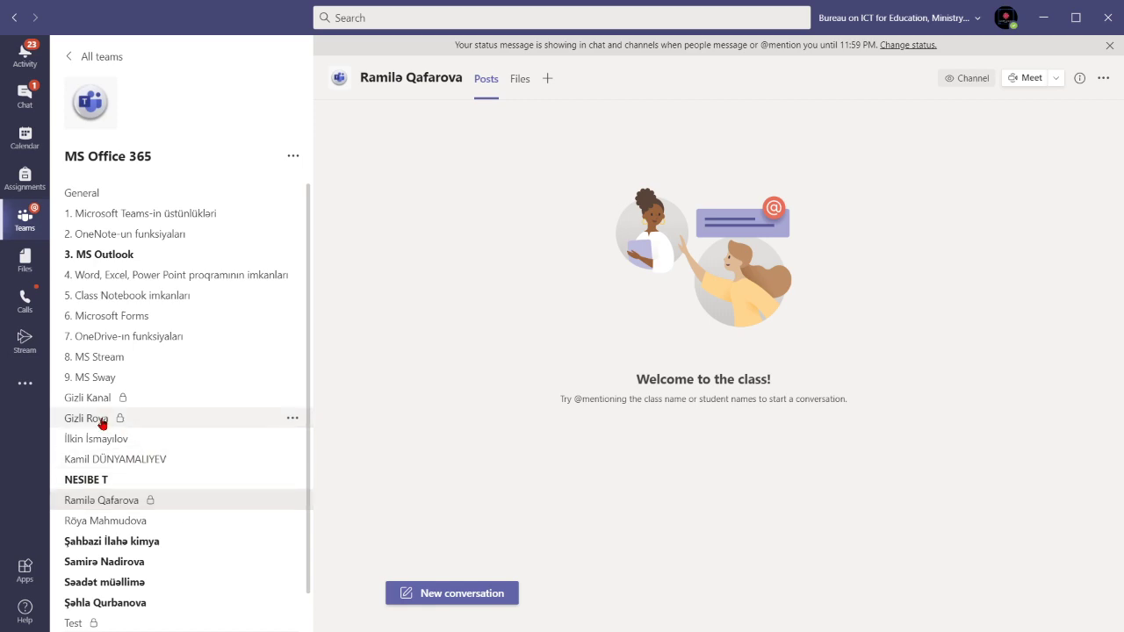
pyautogui.click(143, 441)
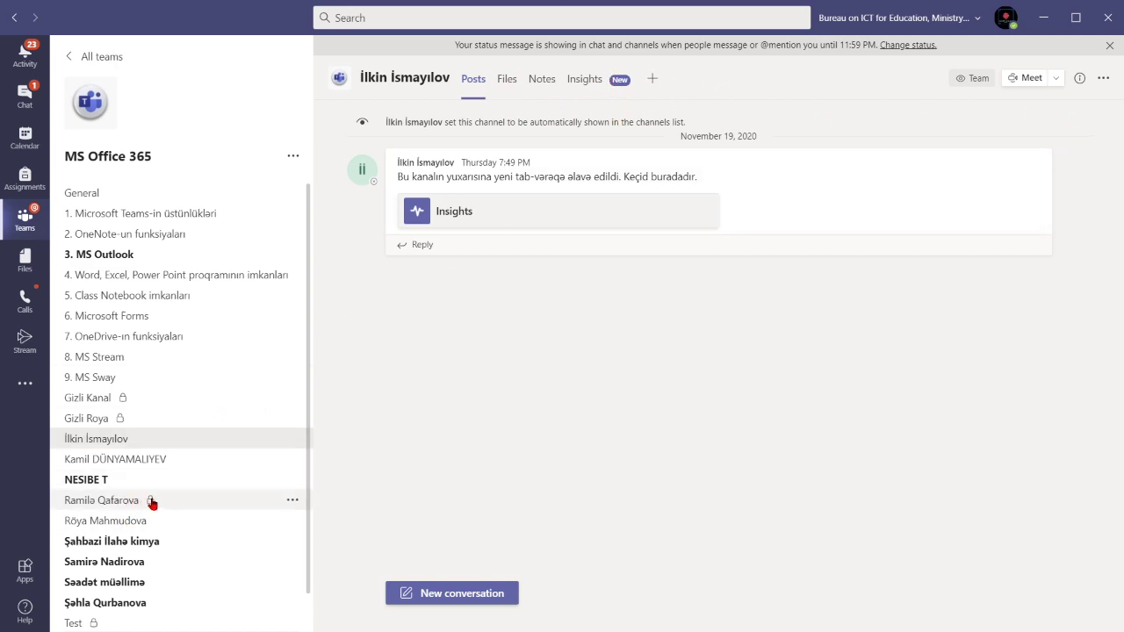
pyautogui.scroll(-1, 152, 500)
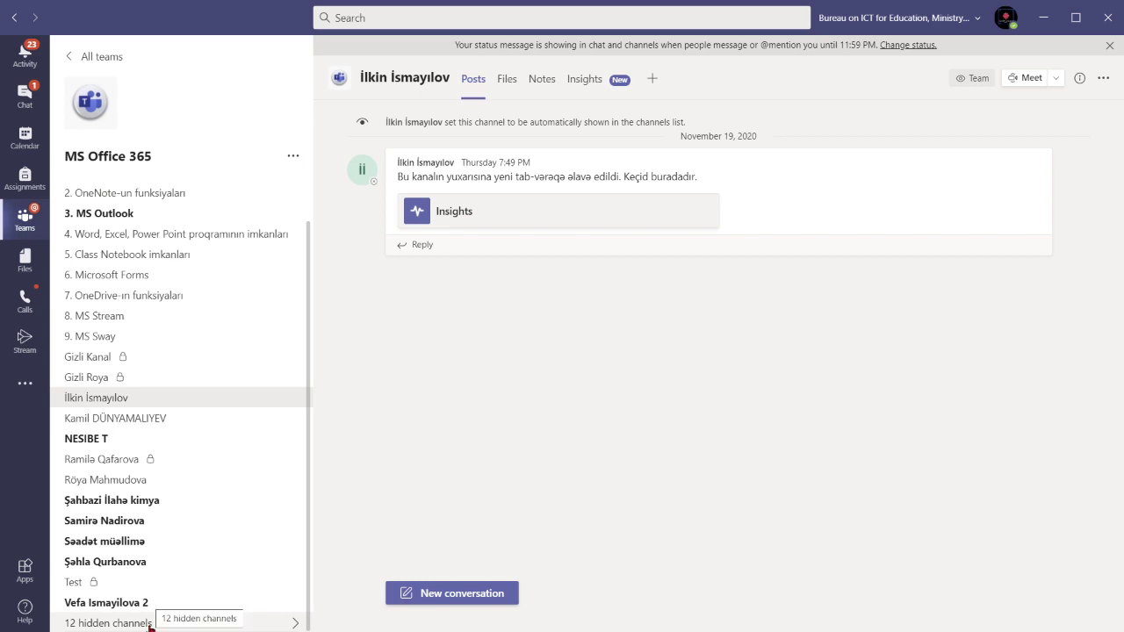
# - Return to the Test channel and look at its options for starting or scheduling a meeting
pyautogui.click(75, 582)
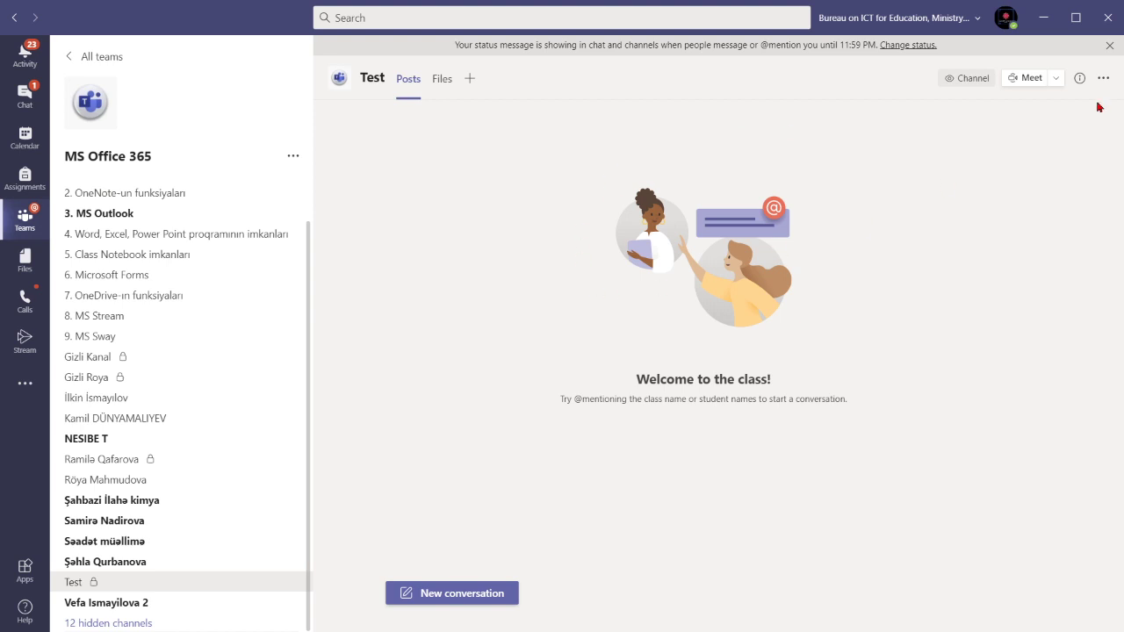
pyautogui.click(1058, 77)
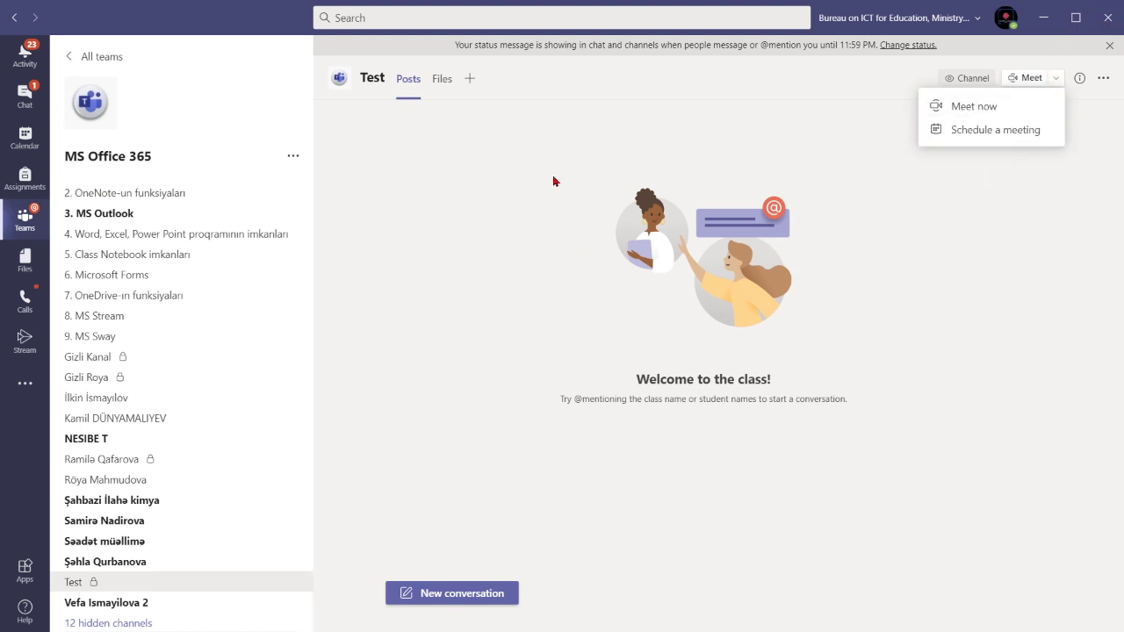
pyautogui.click(523, 222)
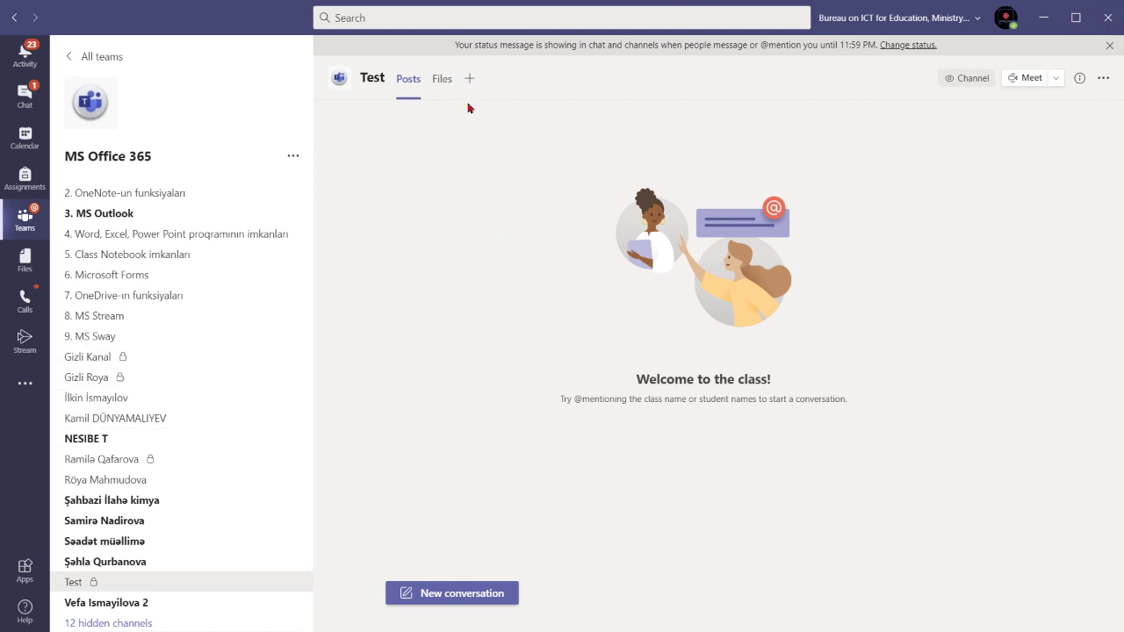
# - Look at the editable name and description of the Test channel and close the dialog without saving
pyautogui.click(1103, 78)
pyautogui.click(910, 200)
pyautogui.click(1106, 80)
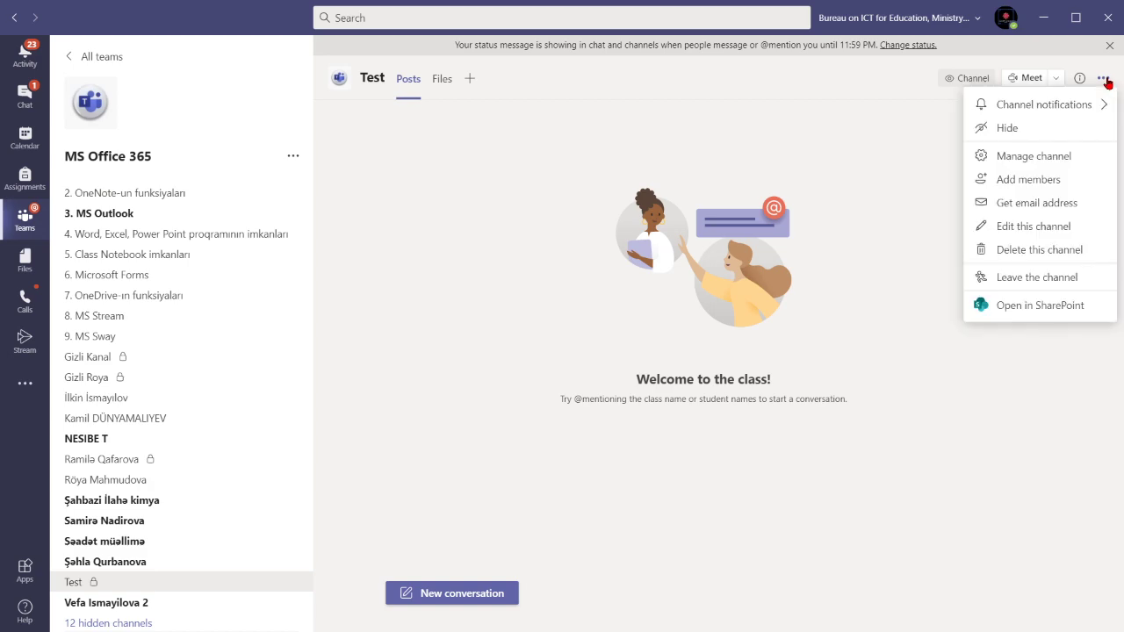
pyautogui.click(1052, 227)
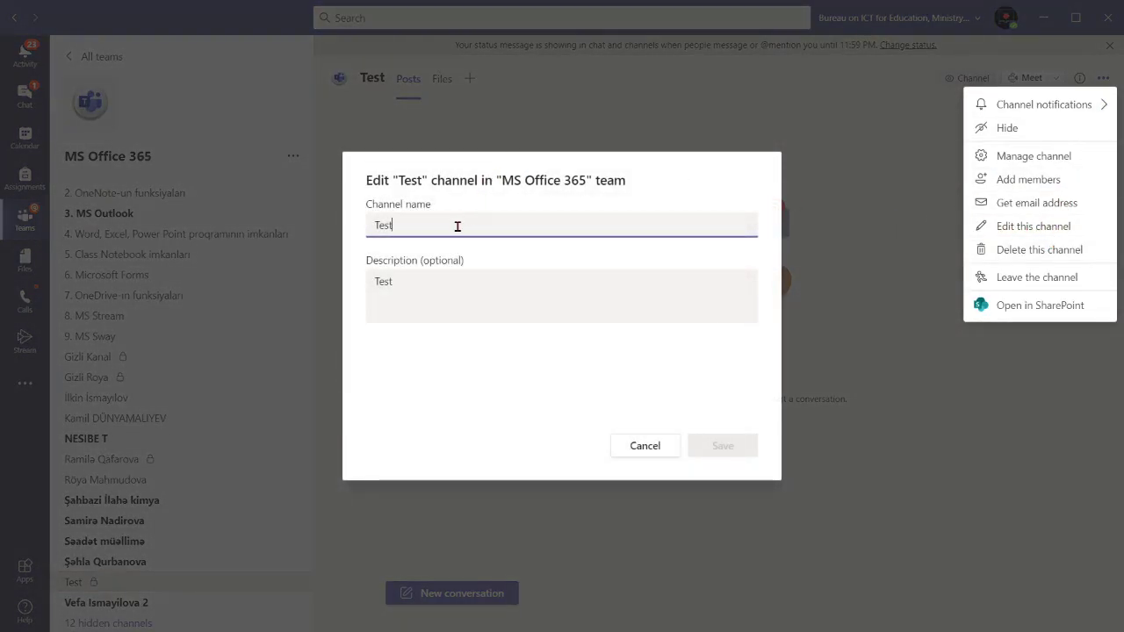
pyautogui.click(474, 294)
pyautogui.click(476, 226)
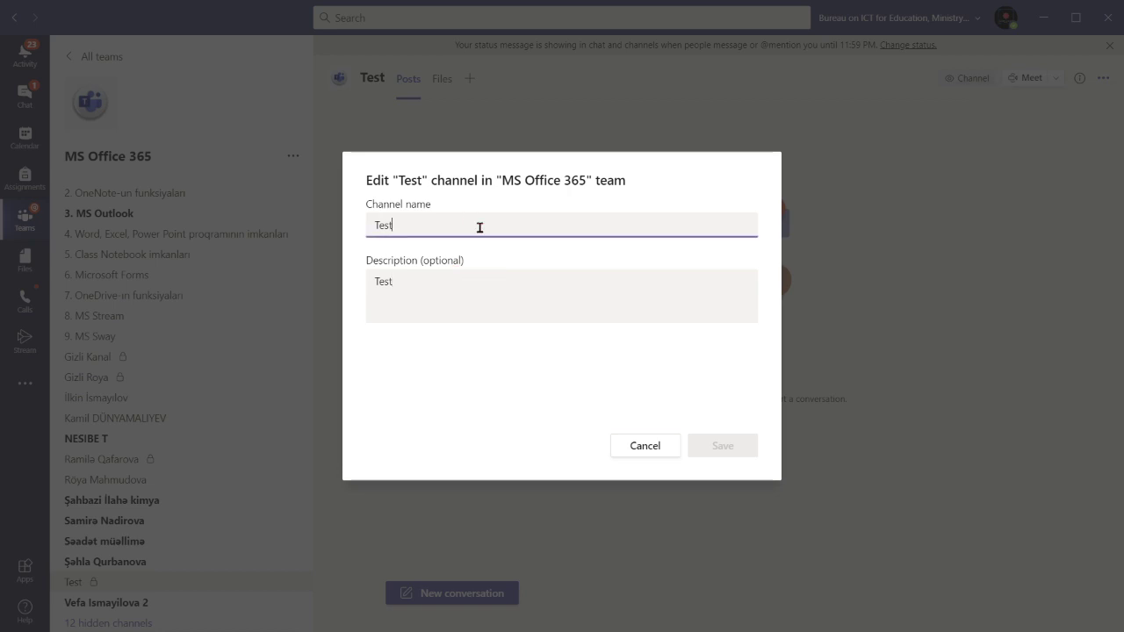
pyautogui.click(655, 448)
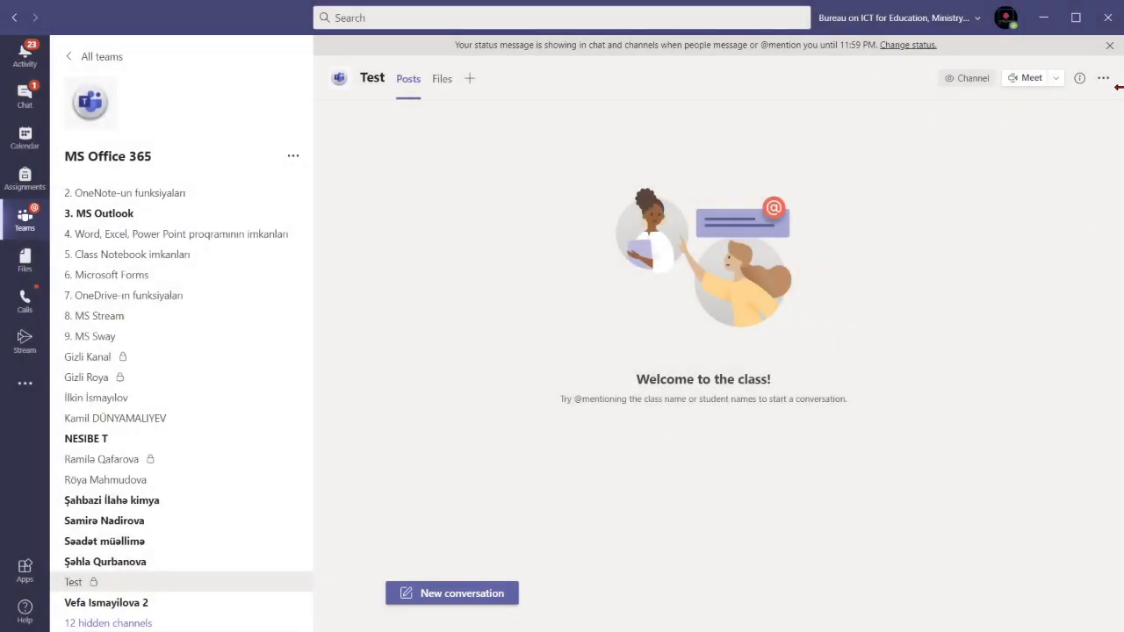
# - Open the management page of the Test channel and view its member list and its settings categories
pyautogui.click(1102, 78)
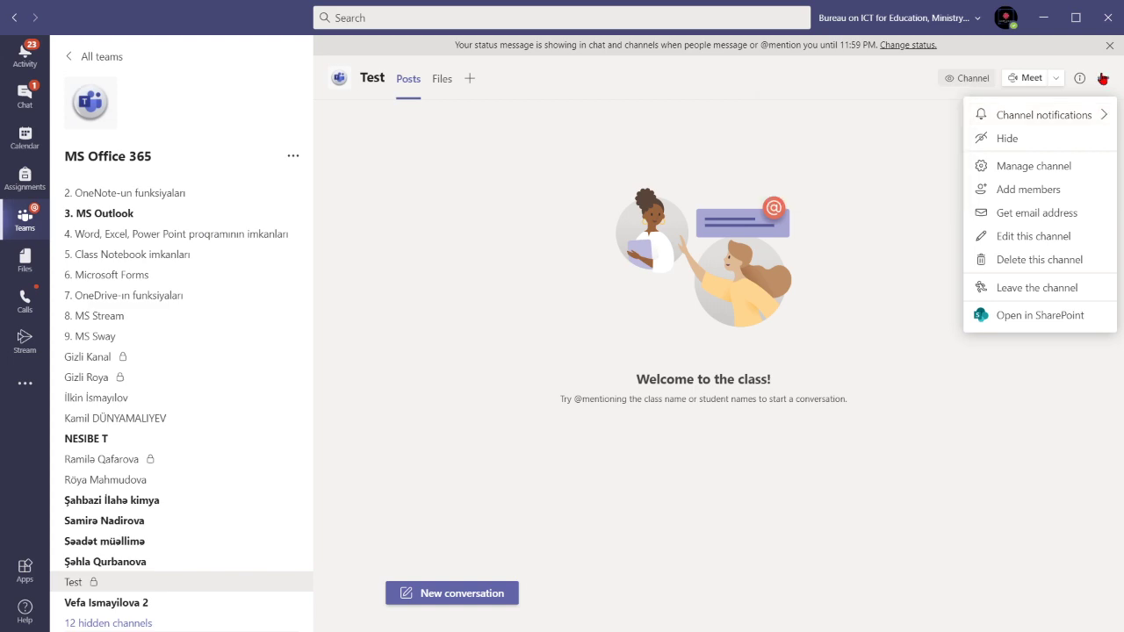
pyautogui.click(1052, 177)
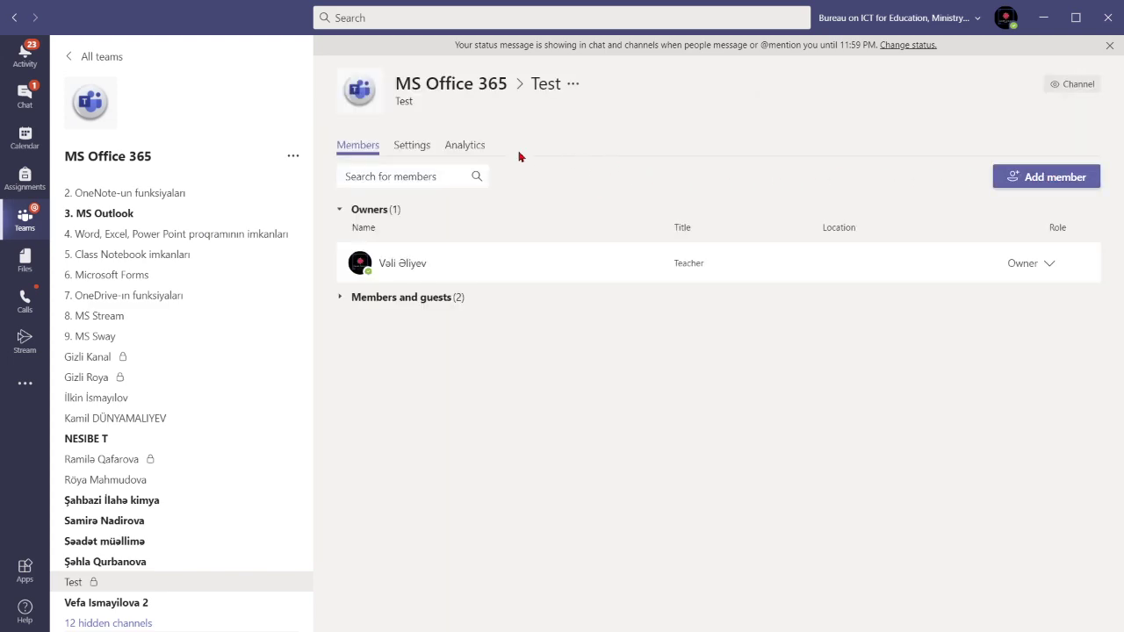
pyautogui.click(424, 146)
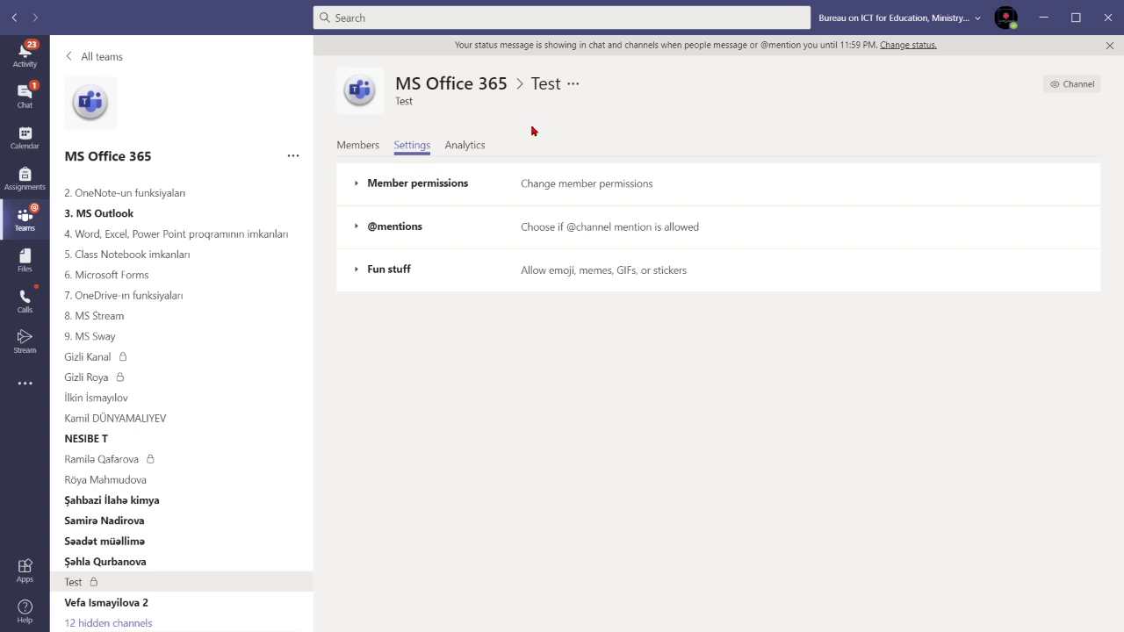
# - Review the Test channel's available actions, such as notifications, hiding and leaving, along with its owners, members and guests
pyautogui.click(572, 85)
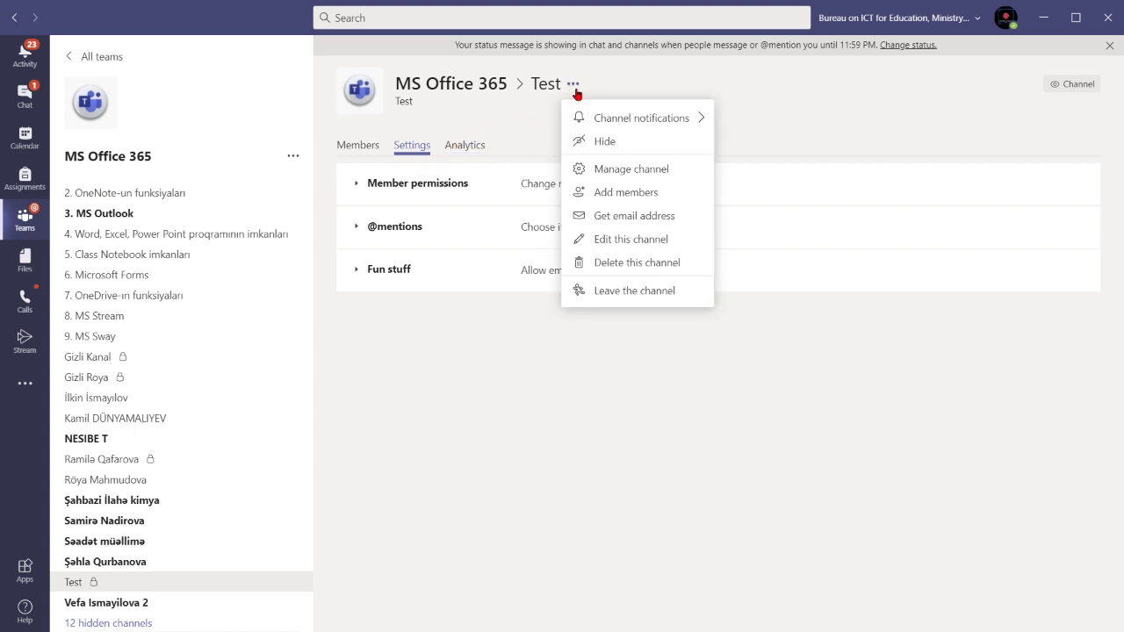
pyautogui.moveTo(641, 113)
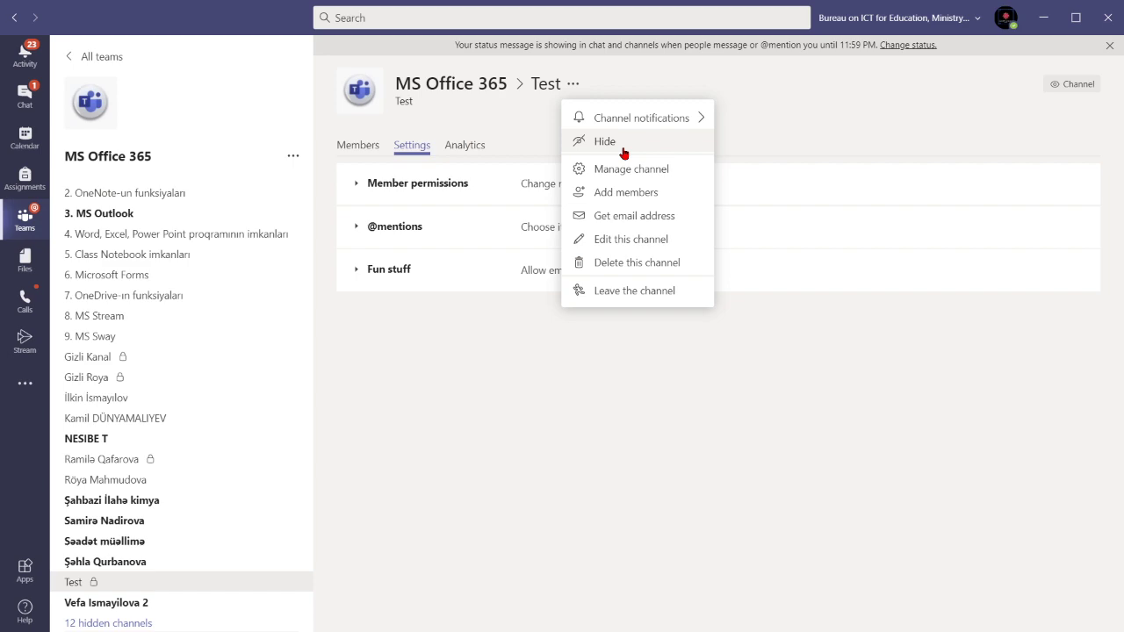
pyautogui.click(661, 171)
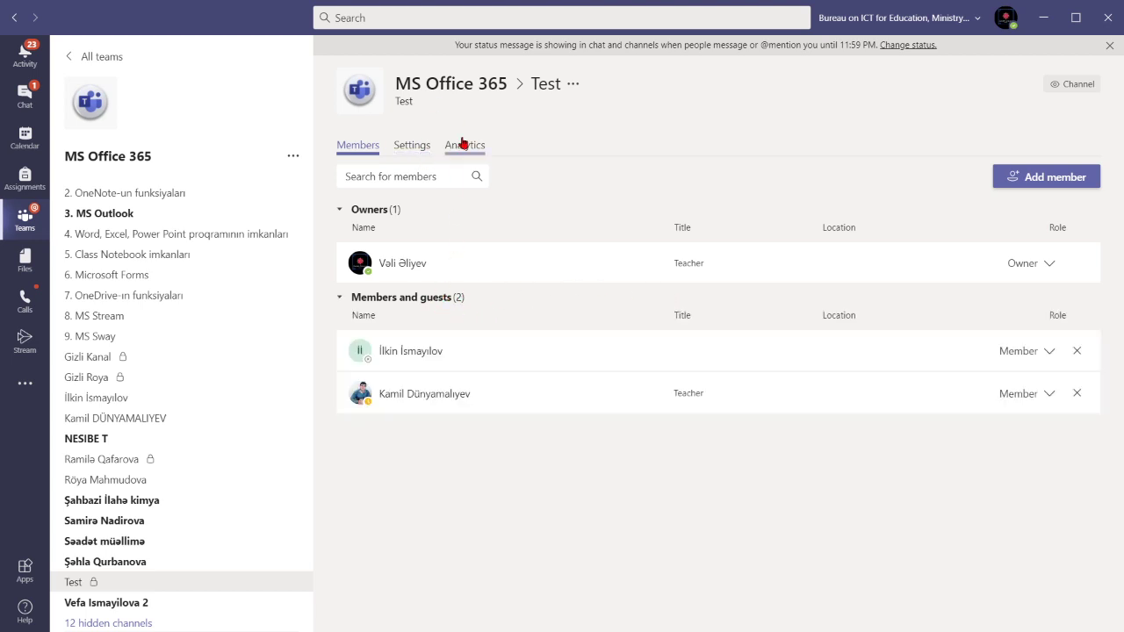
pyautogui.click(572, 85)
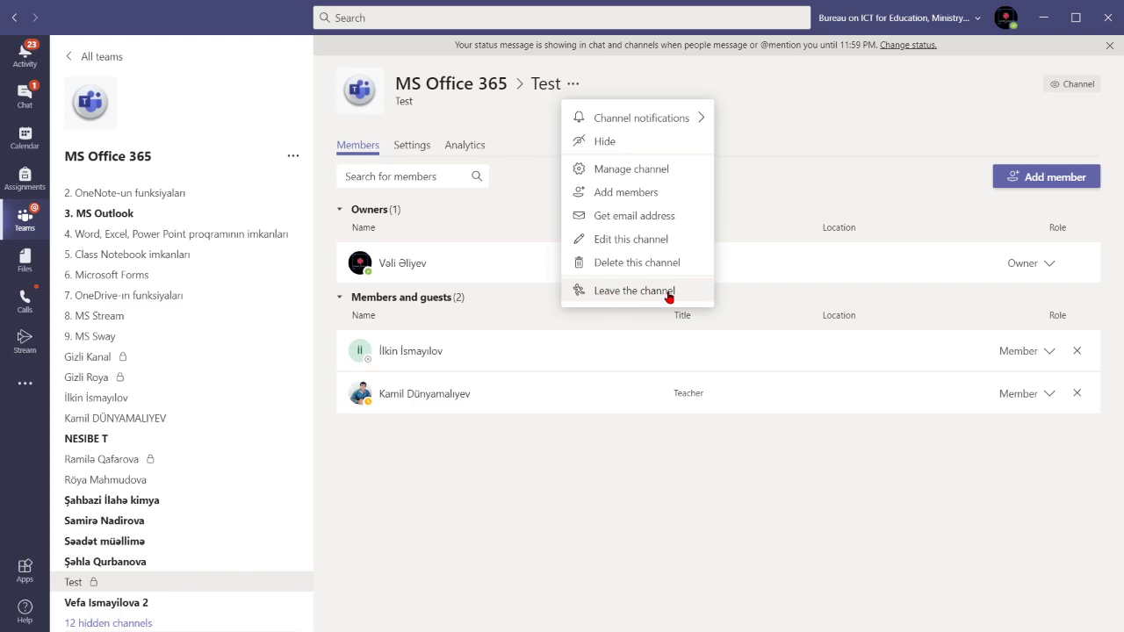
pyautogui.click(472, 497)
# - Compare the actions available for two standard channels with those available for a private channel named after a team member
pyautogui.click(140, 416)
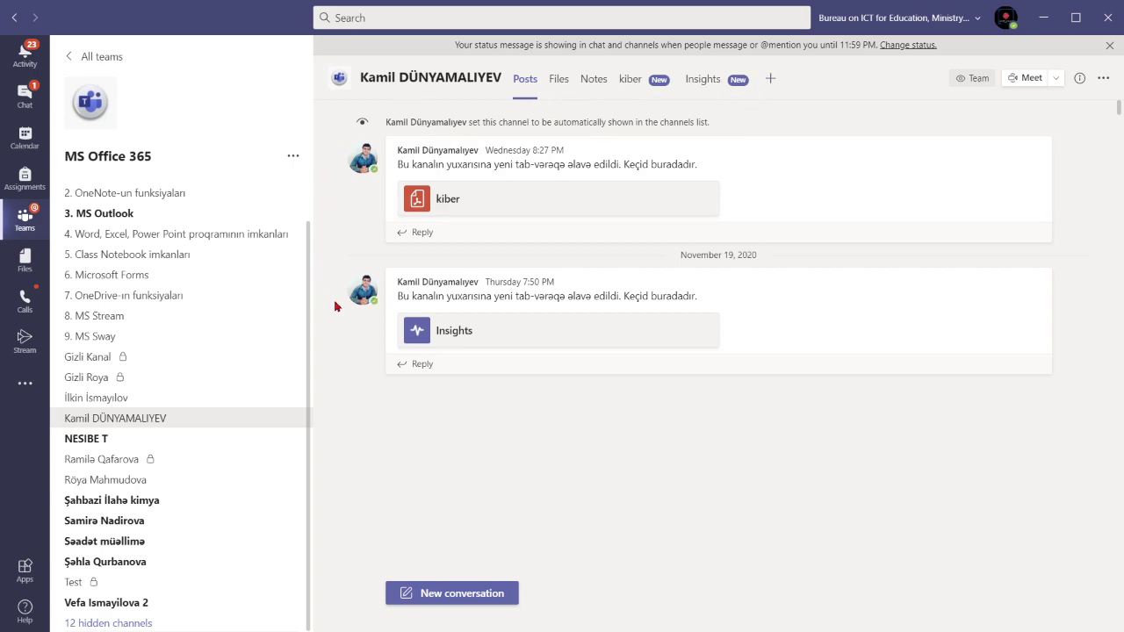
pyautogui.click(1102, 78)
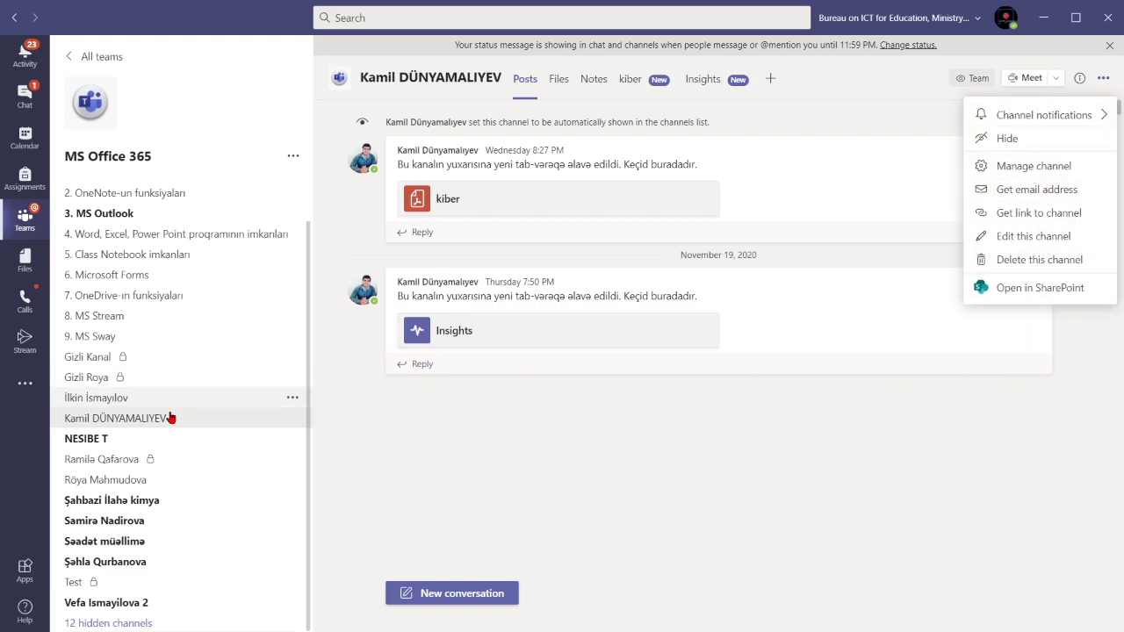
pyautogui.click(135, 461)
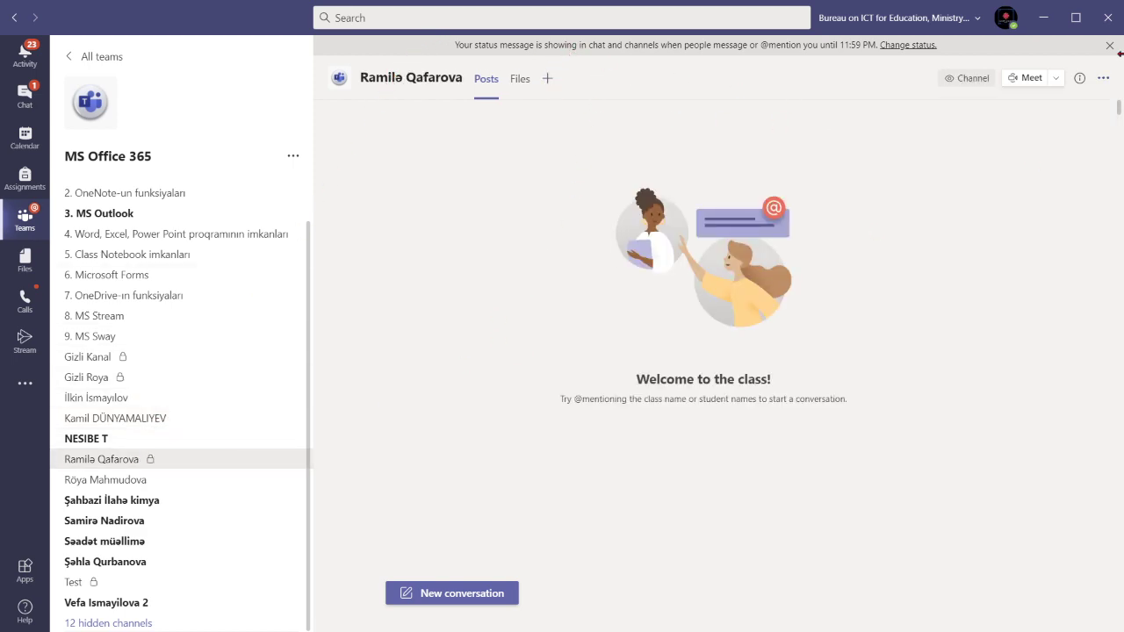
pyautogui.click(1102, 78)
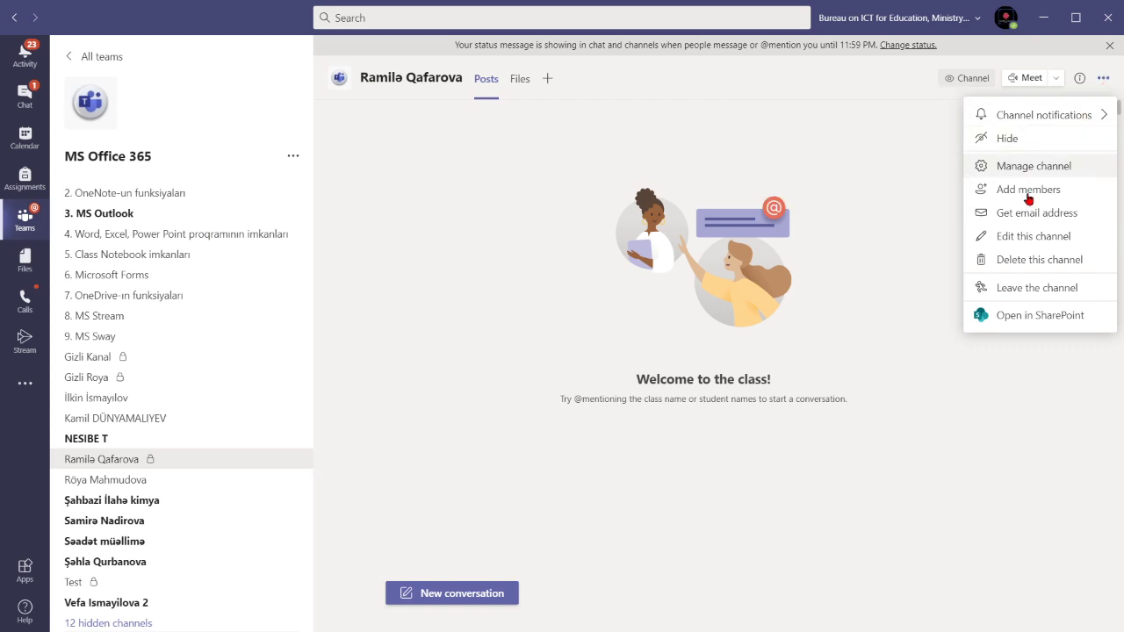
pyautogui.click(122, 397)
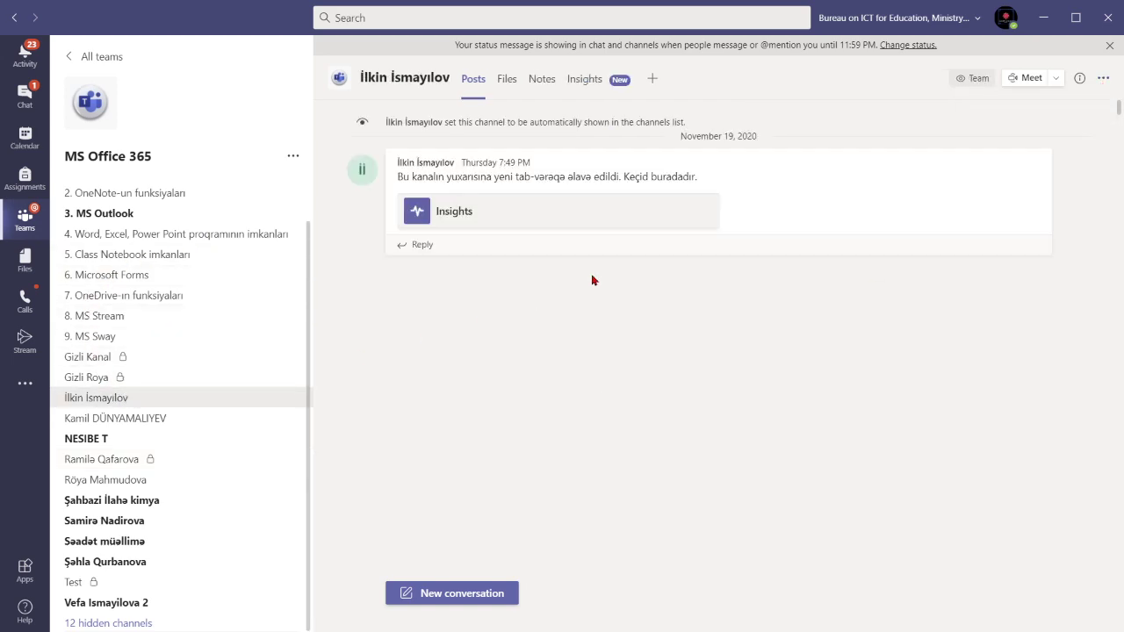
pyautogui.click(1102, 78)
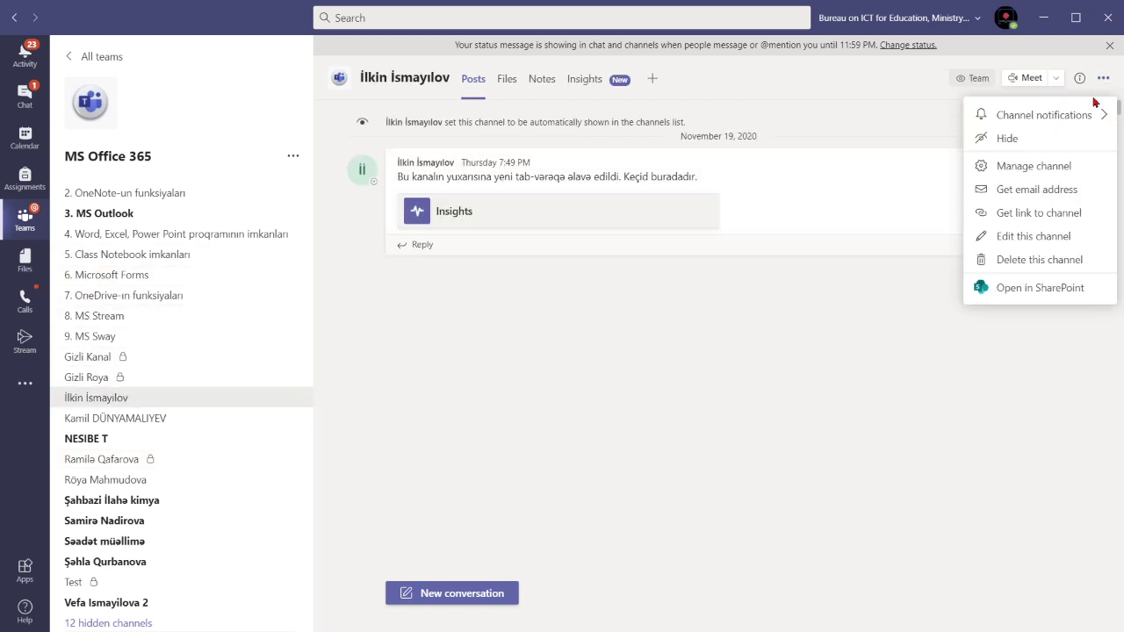
pyautogui.click(902, 357)
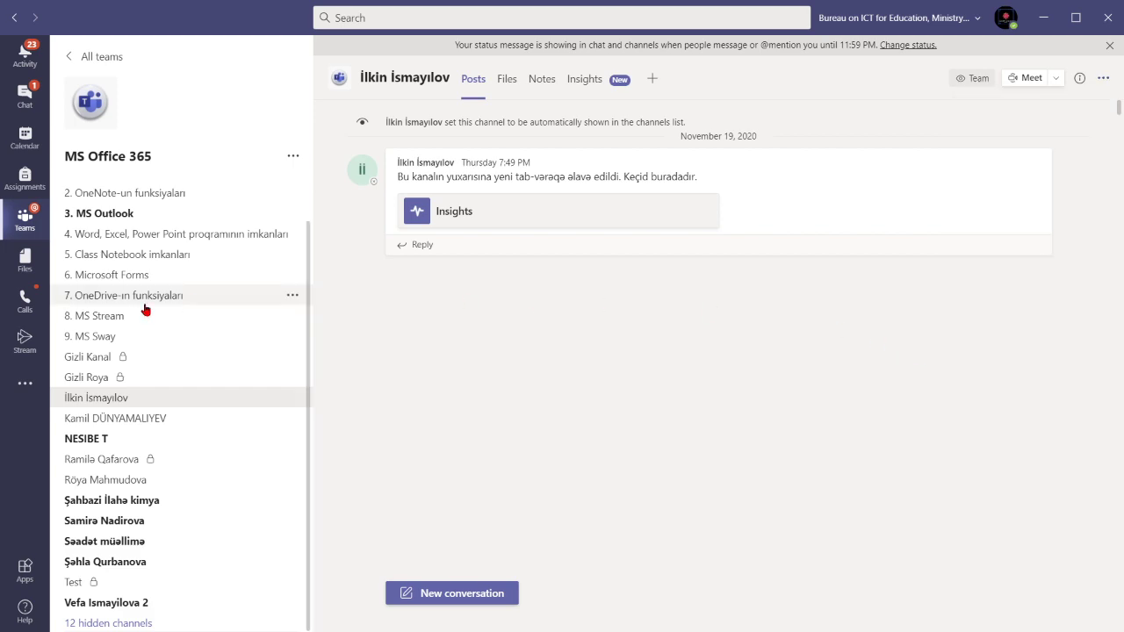
pyautogui.click(134, 462)
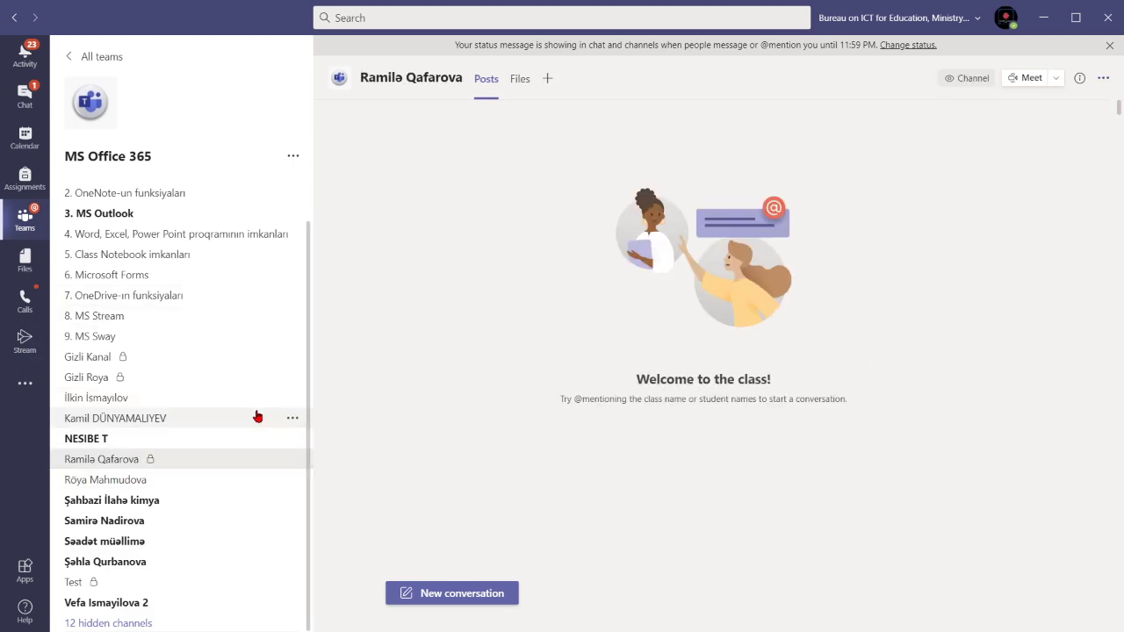
pyautogui.click(1106, 79)
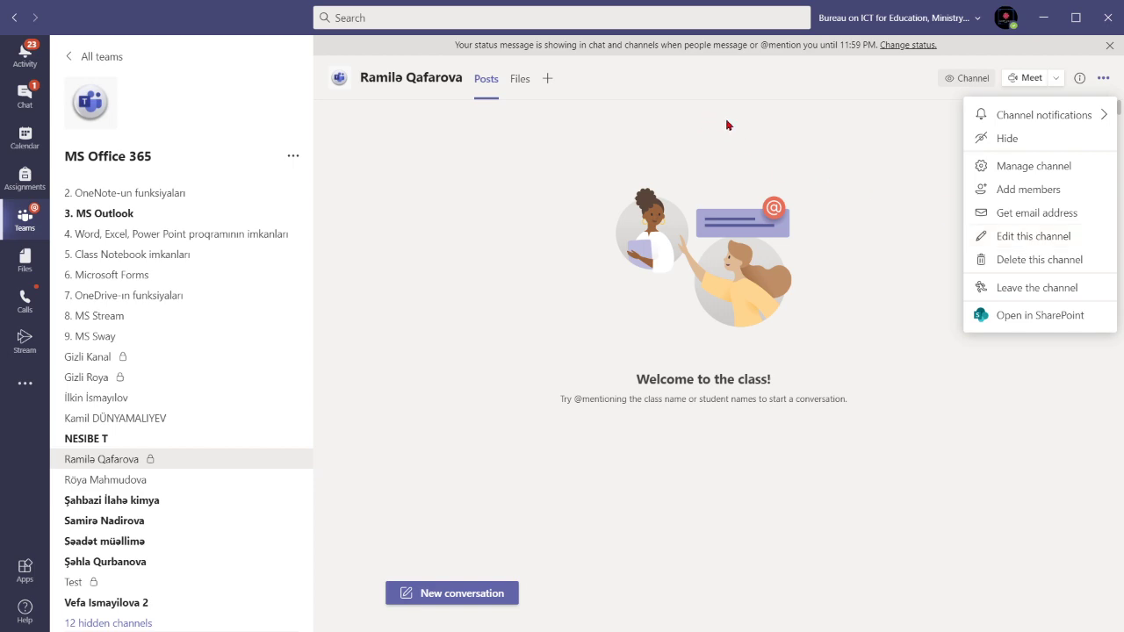
# - Look at the edit form of the private channel named after a team member, cancel it, and list the channel's available actions
pyautogui.click(1016, 245)
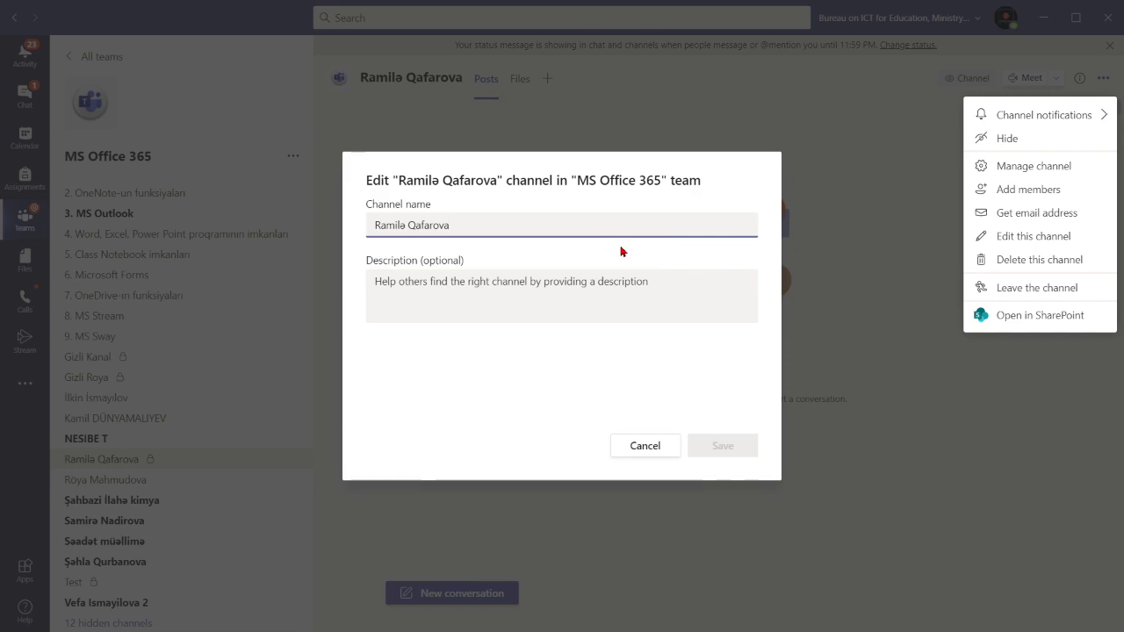
pyautogui.click(667, 446)
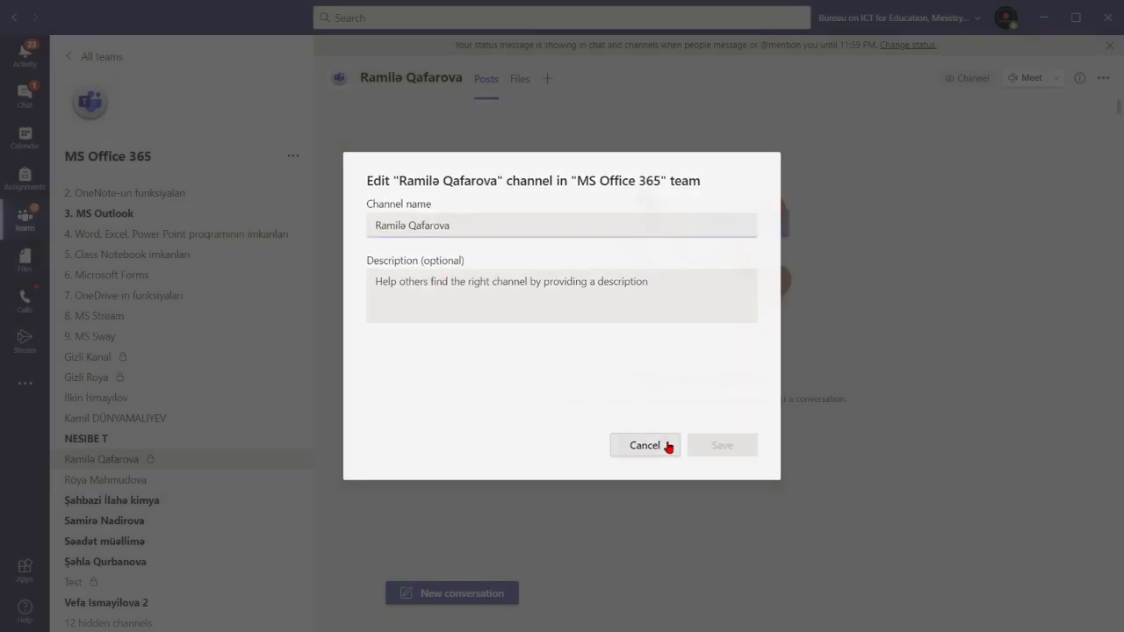
pyautogui.click(1104, 79)
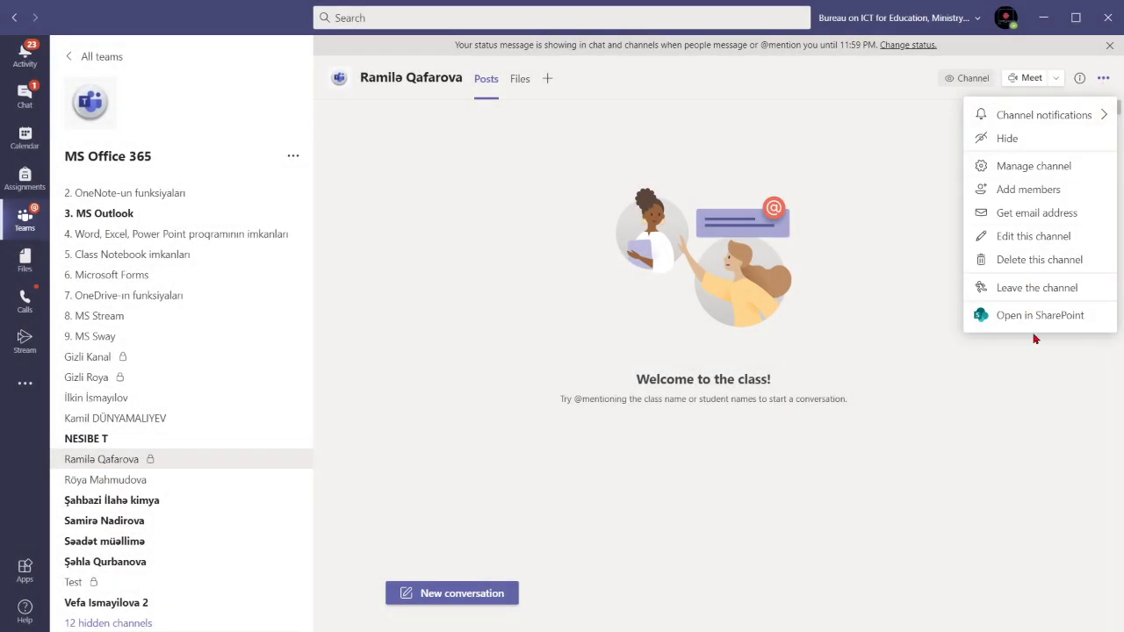
# - View the private channel's owners, member permission settings and available actions on its management page
pyautogui.click(1041, 167)
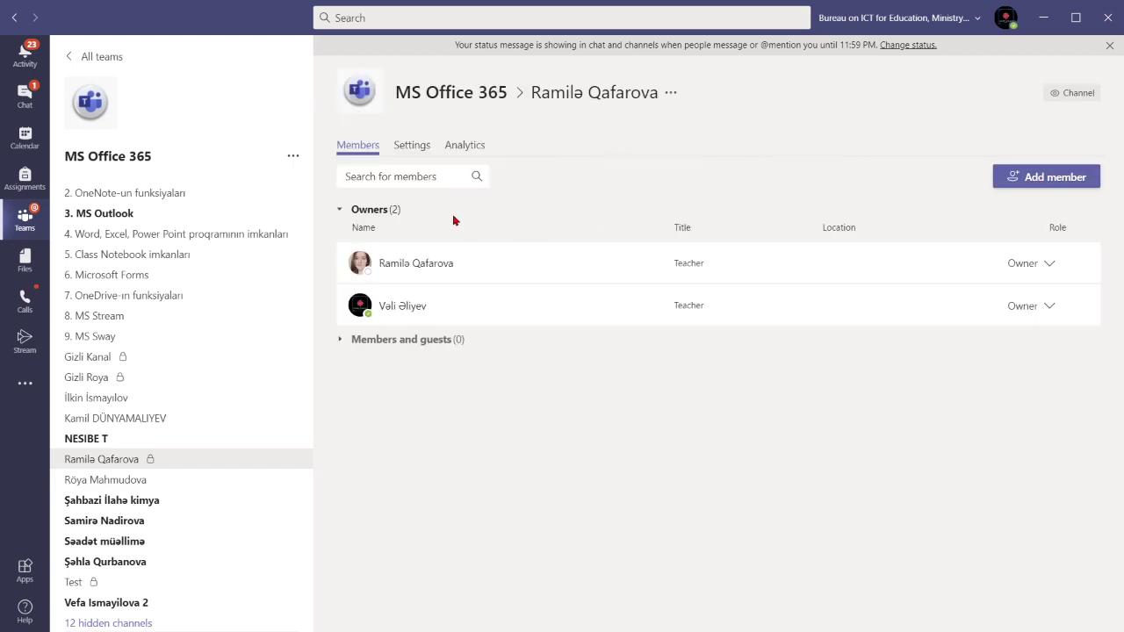
pyautogui.click(422, 150)
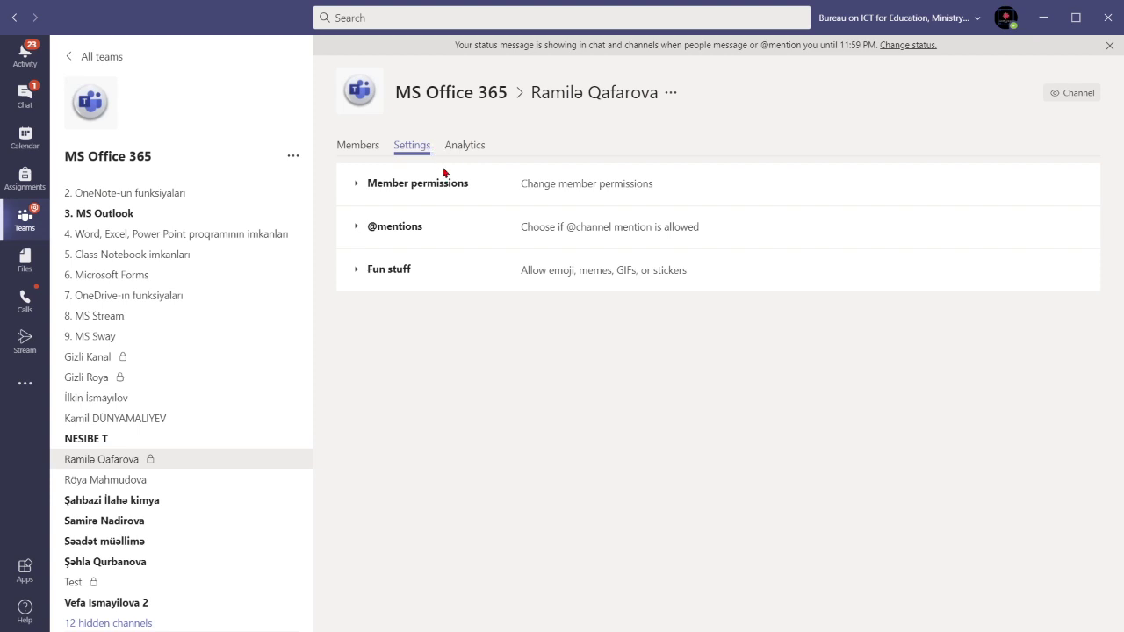
pyautogui.click(442, 186)
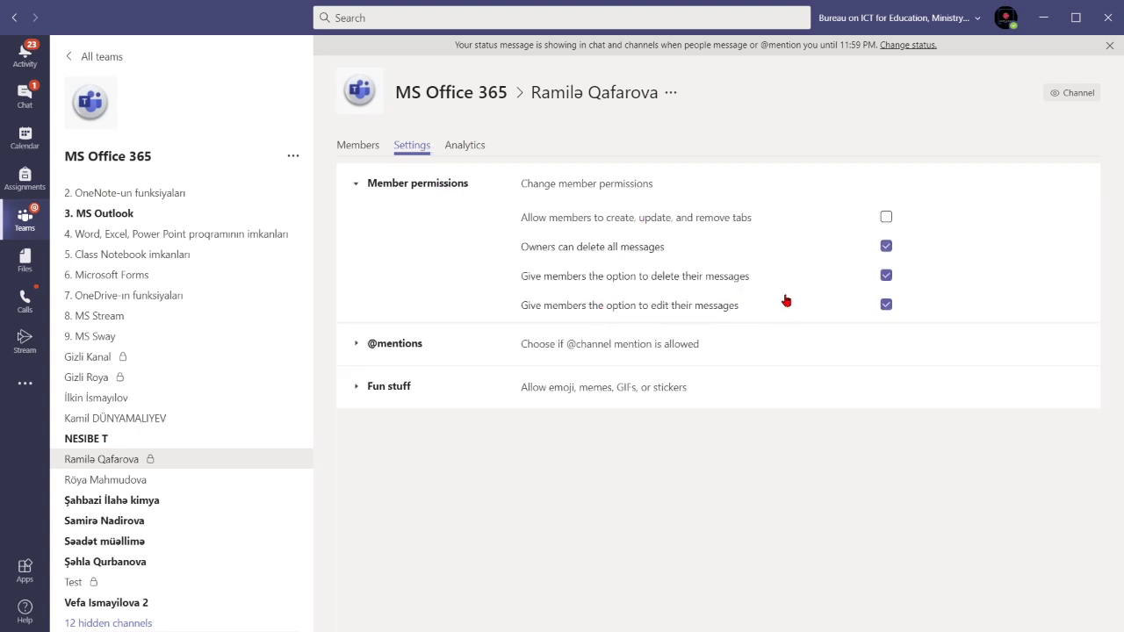
pyautogui.click(400, 192)
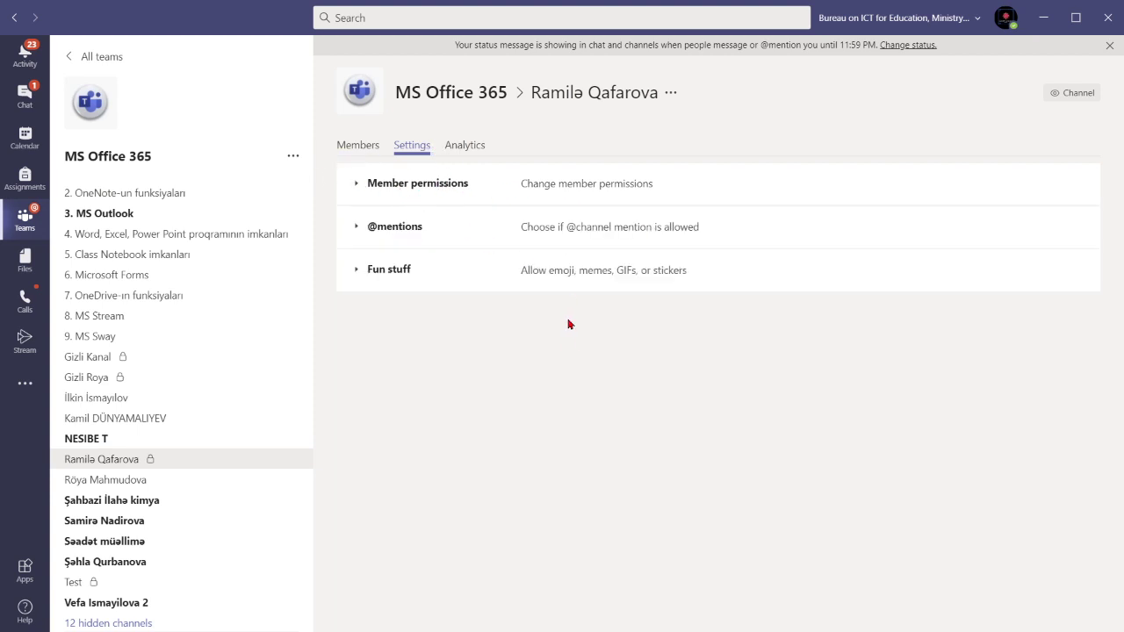
pyautogui.click(670, 93)
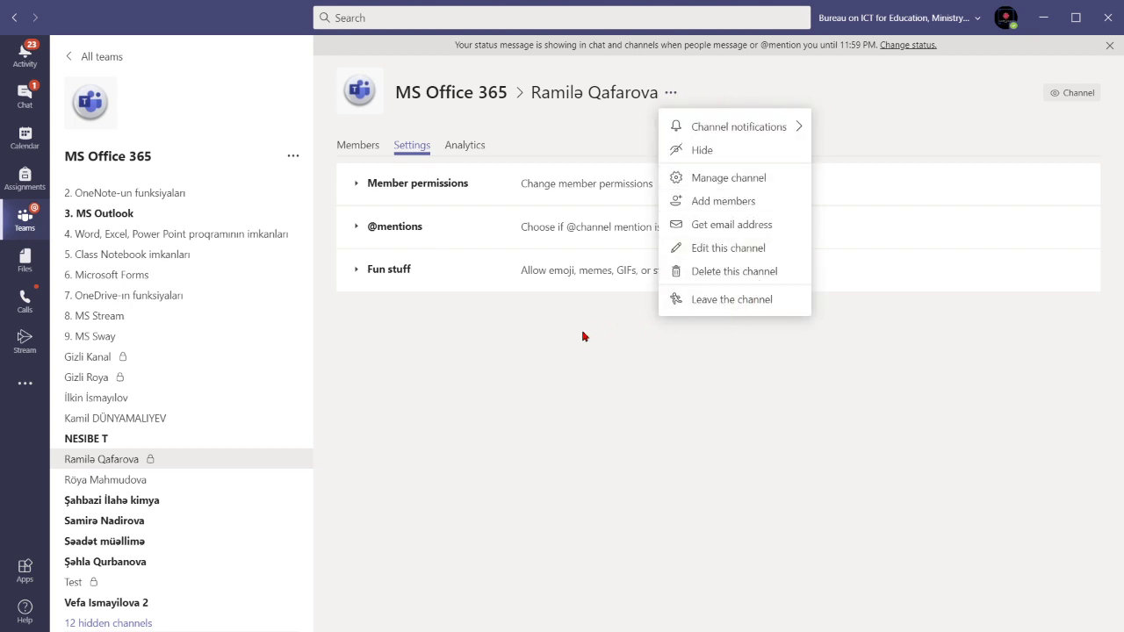
pyautogui.click(559, 366)
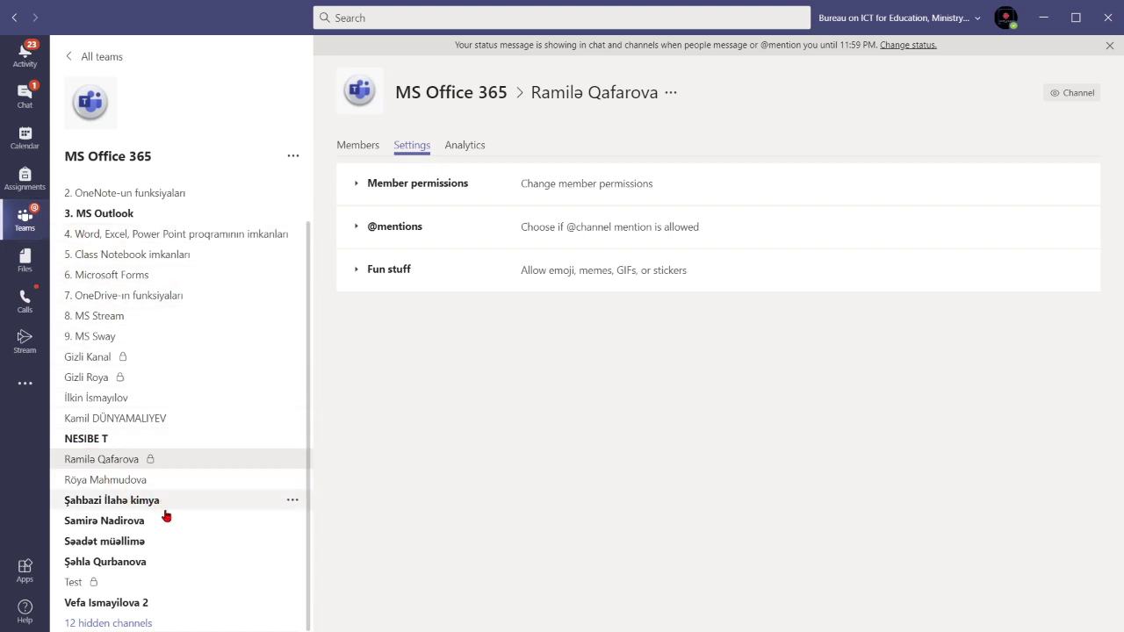
# - Go back to the overview of all teams and open the MS Office 365 team
pyautogui.scroll(1, 172, 514)
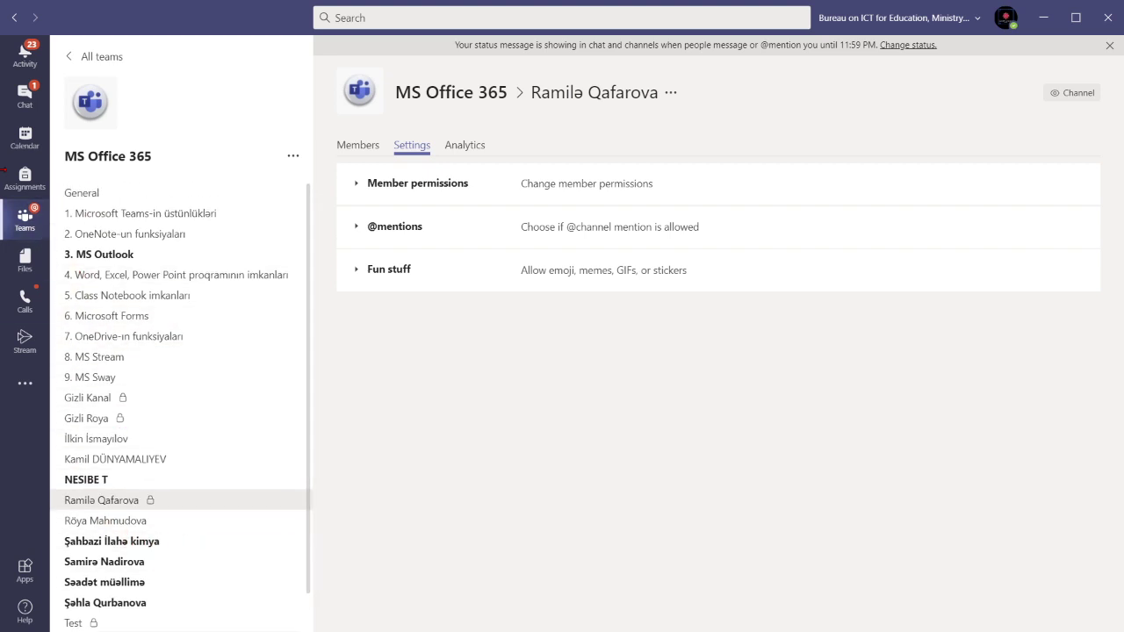
pyautogui.click(29, 221)
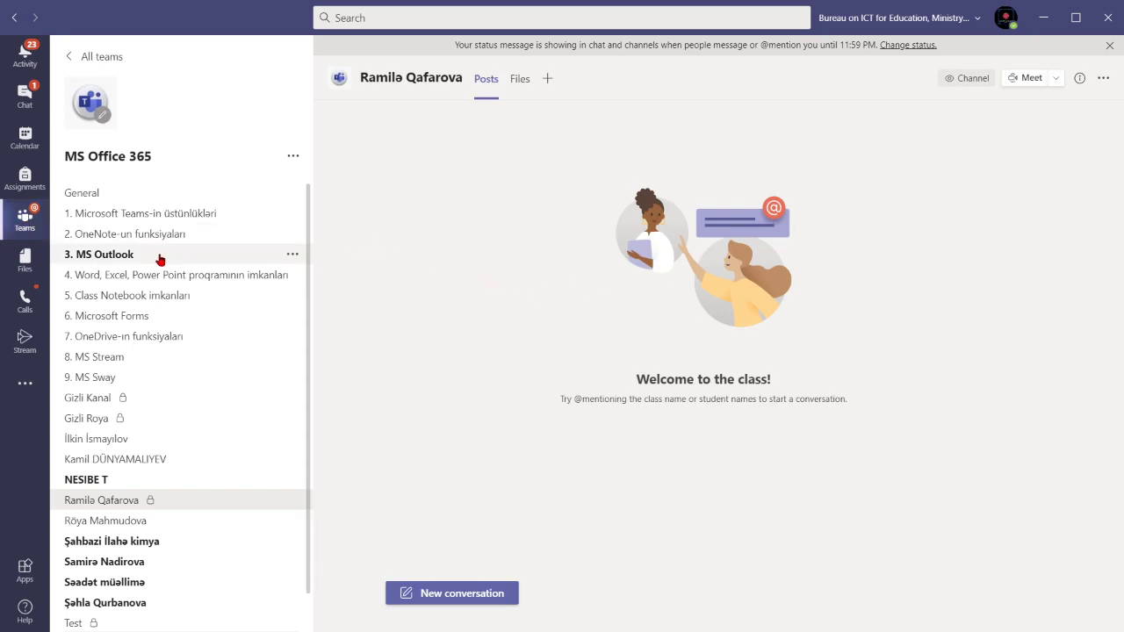
pyautogui.click(24, 227)
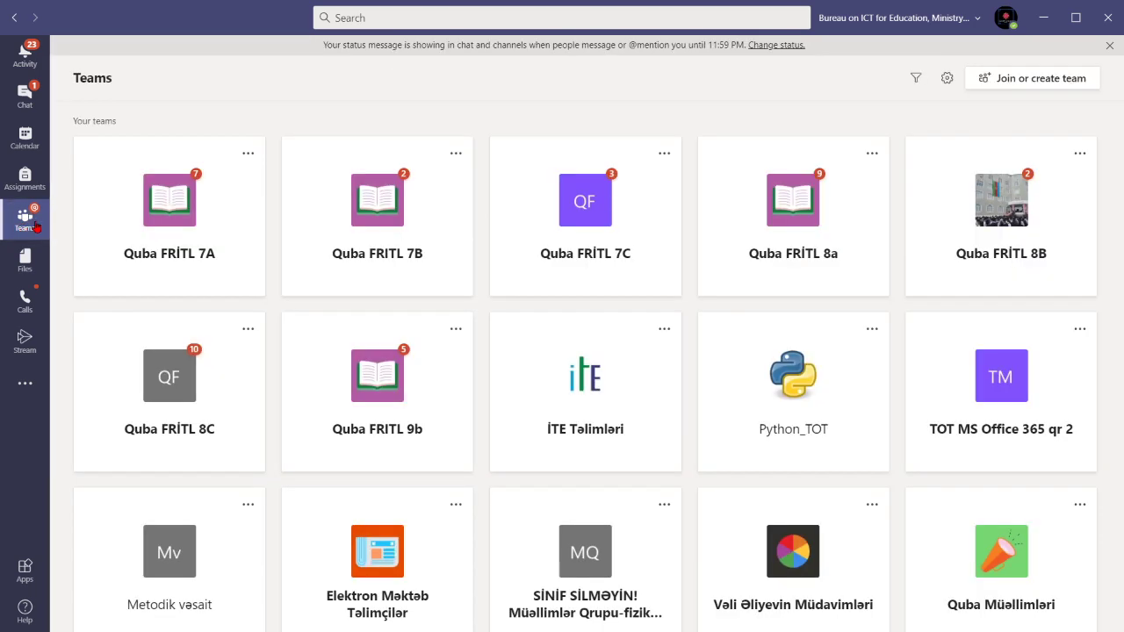
pyautogui.scroll(-10, 264, 351)
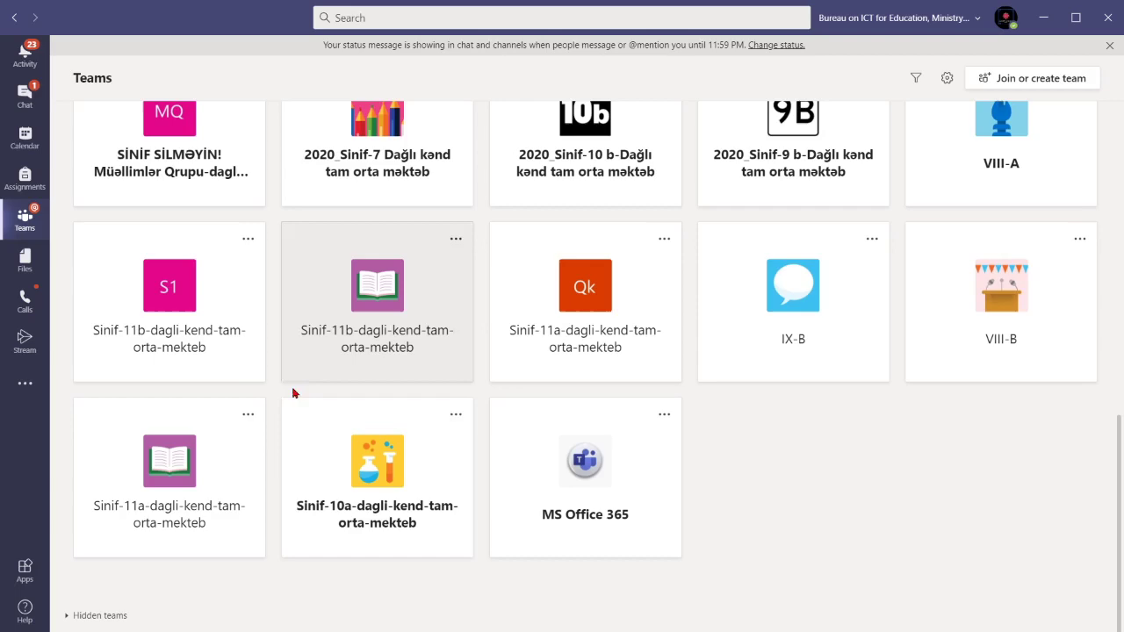
pyautogui.click(571, 498)
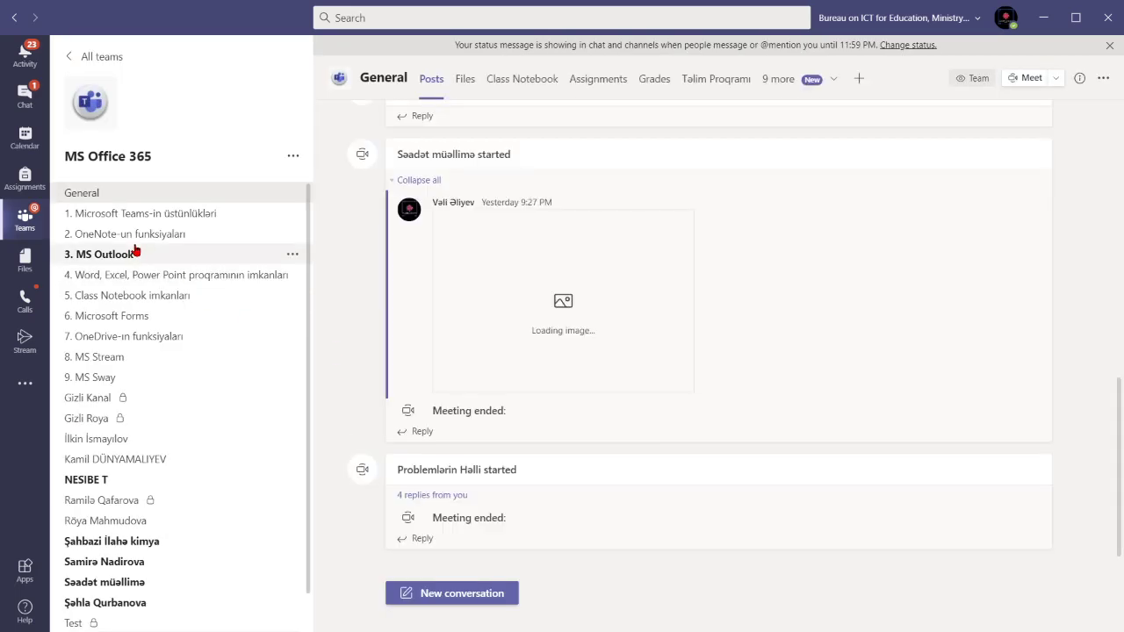
# - Return to the teams overview and browse through all of the team cards
pyautogui.click(26, 225)
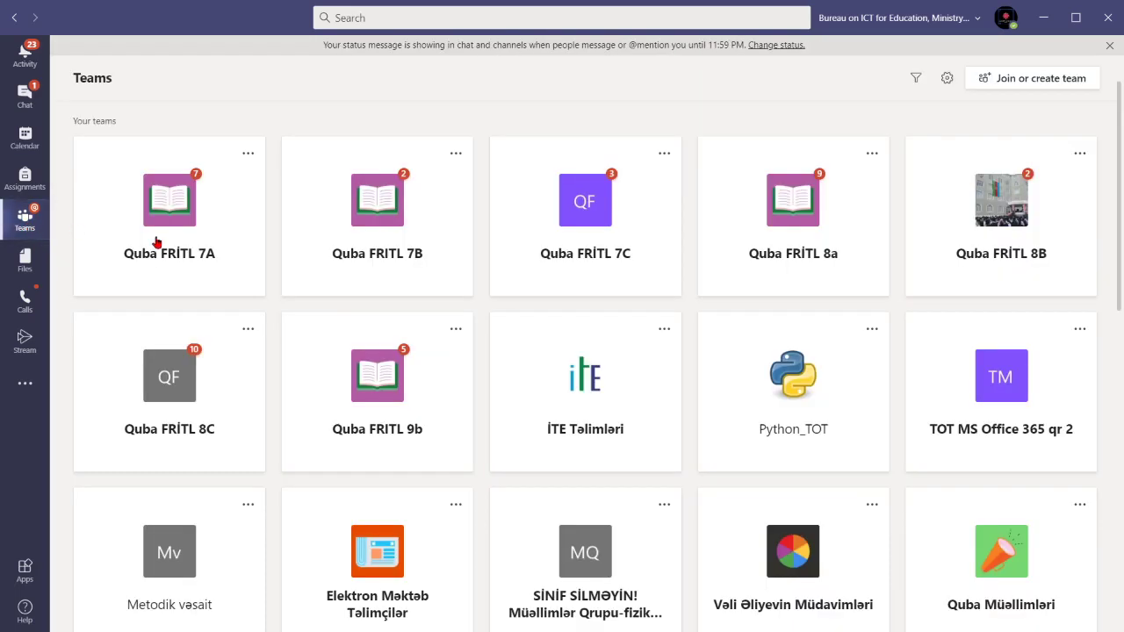
pyautogui.scroll(-1, 277, 413)
pyautogui.scroll(-5, 278, 412)
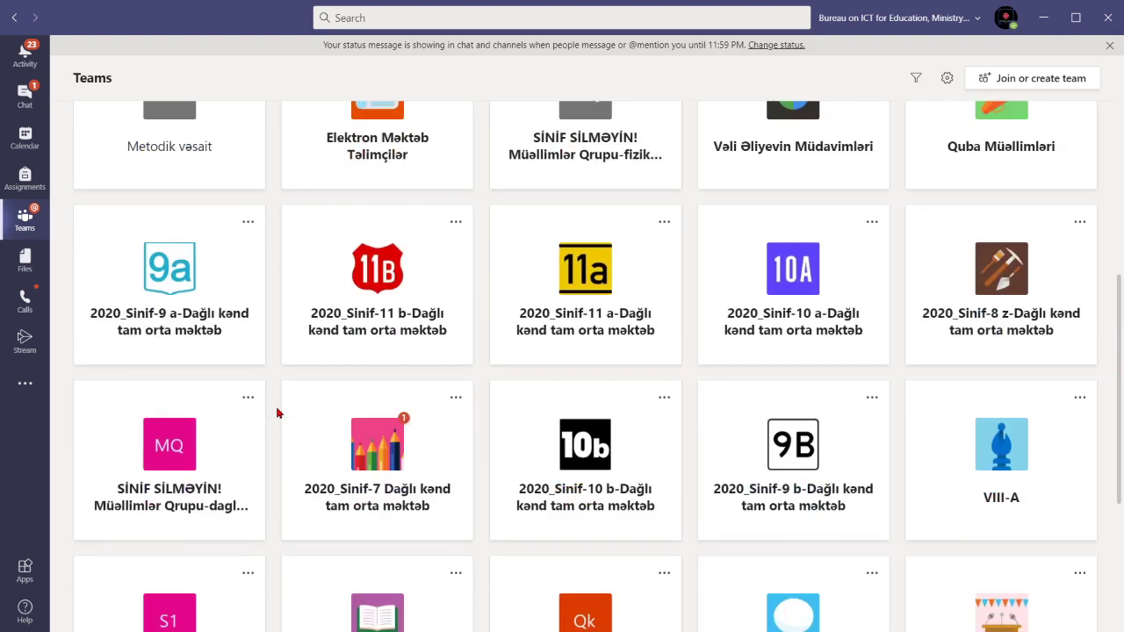
pyautogui.scroll(7, 277, 413)
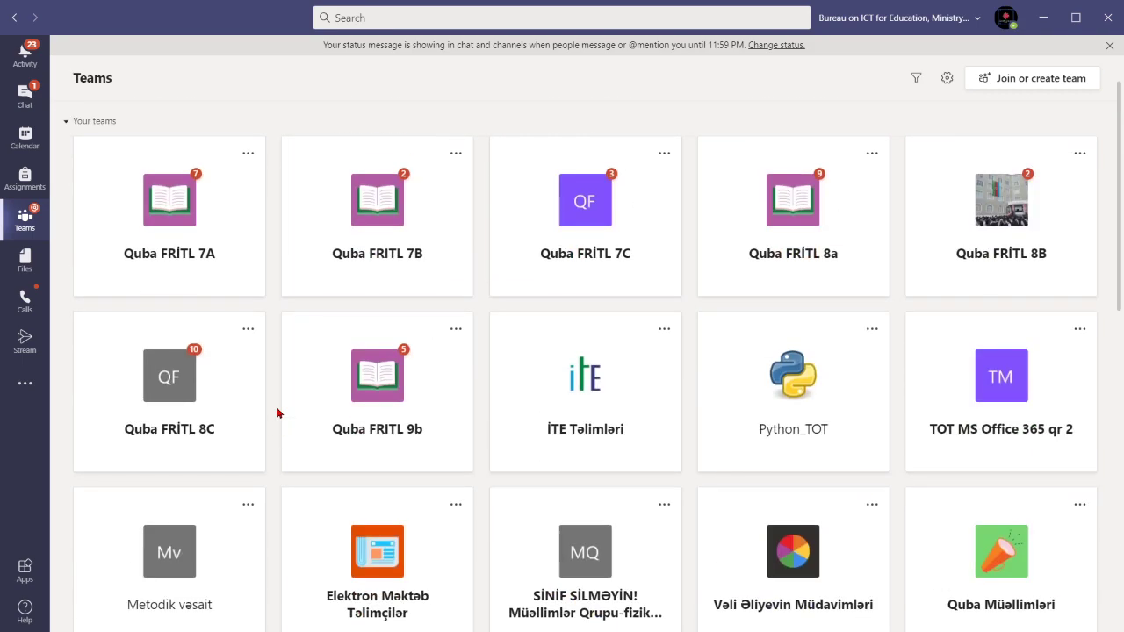
pyautogui.scroll(-8, 571, 437)
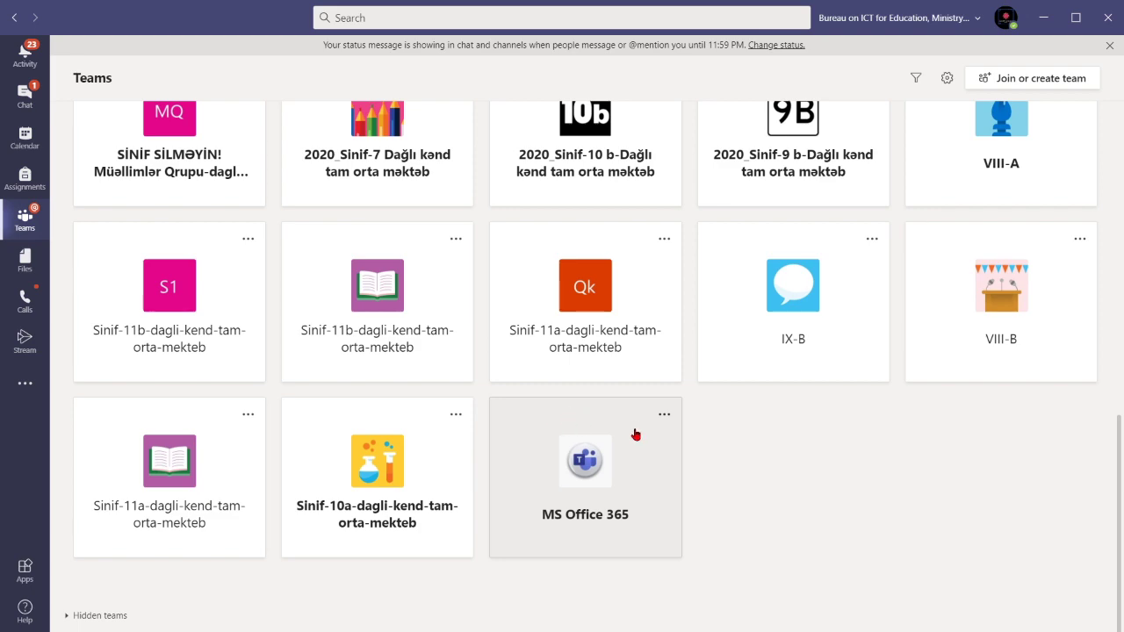
pyautogui.scroll(8, 768, 474)
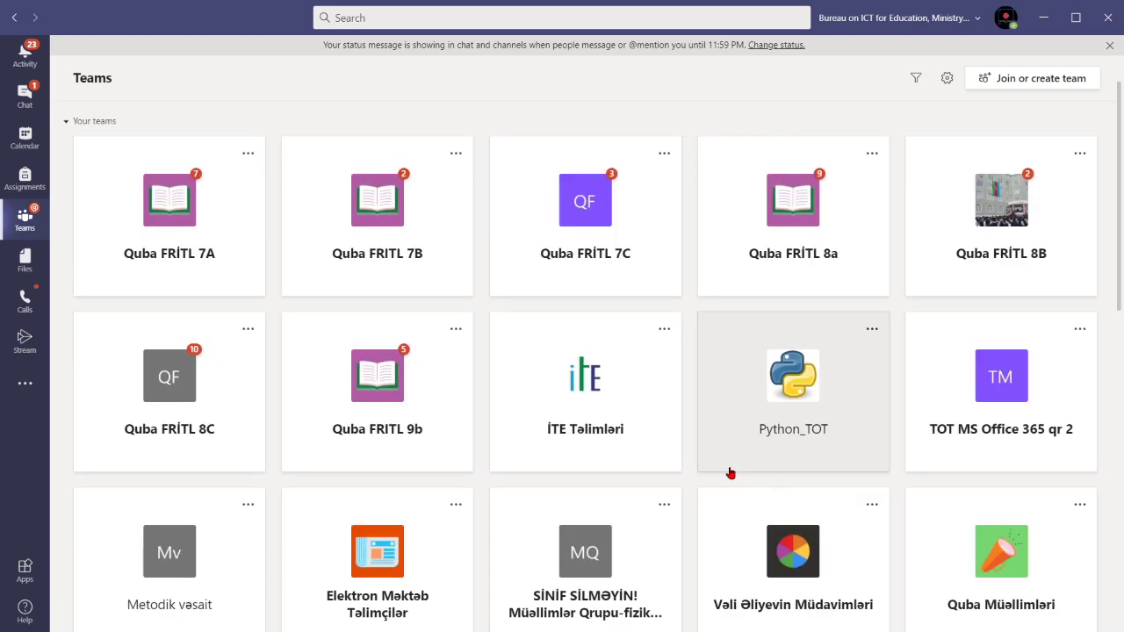
pyautogui.scroll(-8, 657, 469)
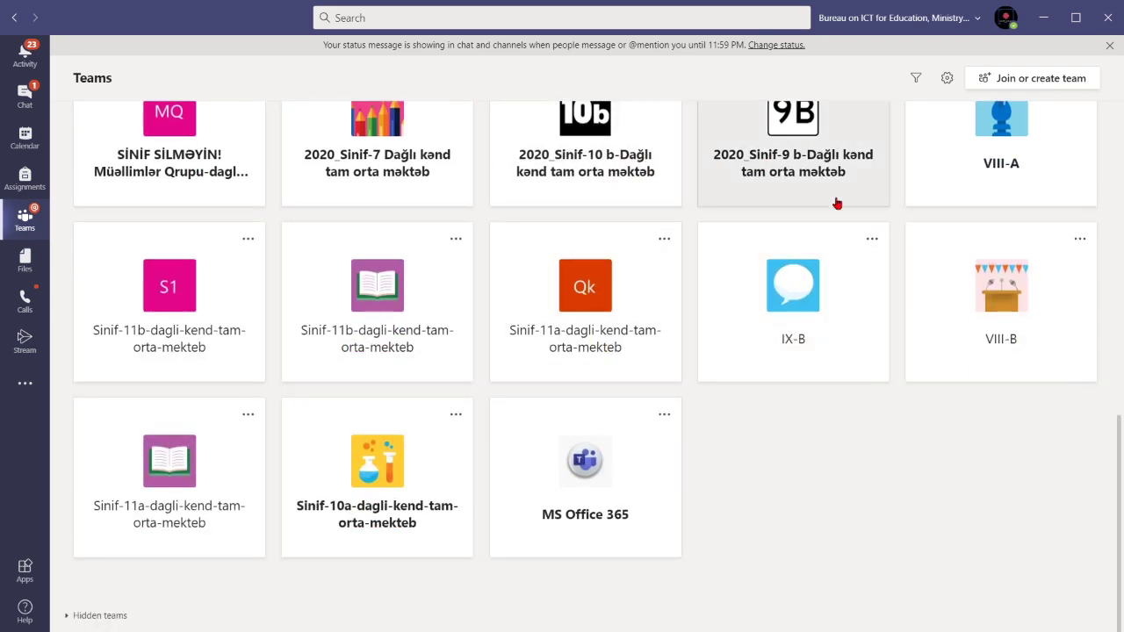
# - Expand the hidden teams section, collapse it, and expand it again to view the hidden teams
pyautogui.click(96, 617)
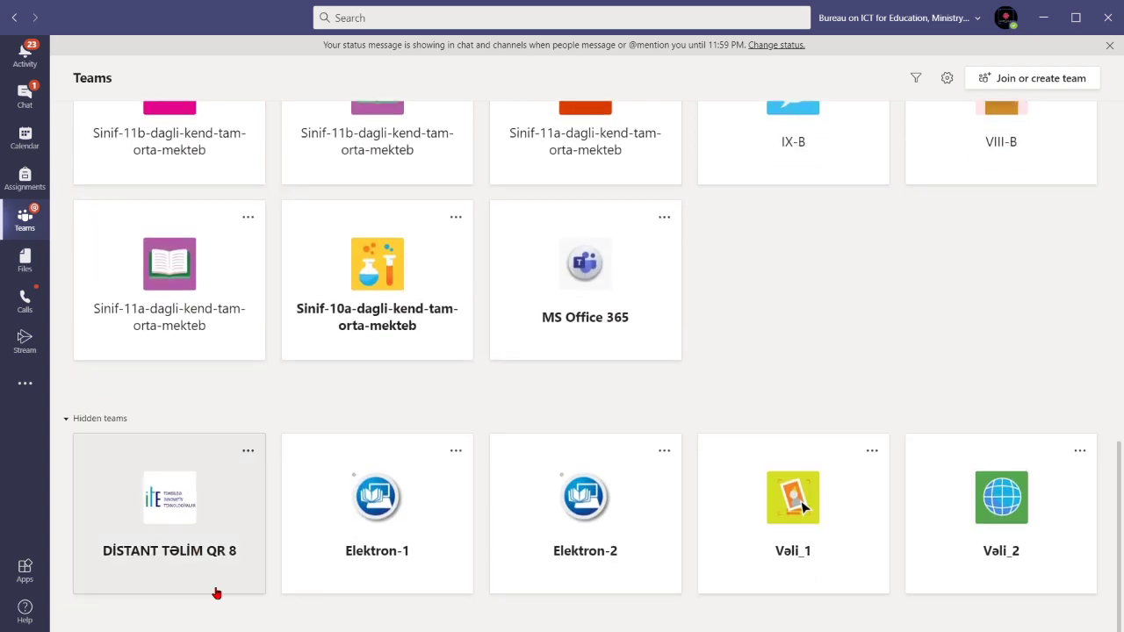
pyautogui.click(87, 420)
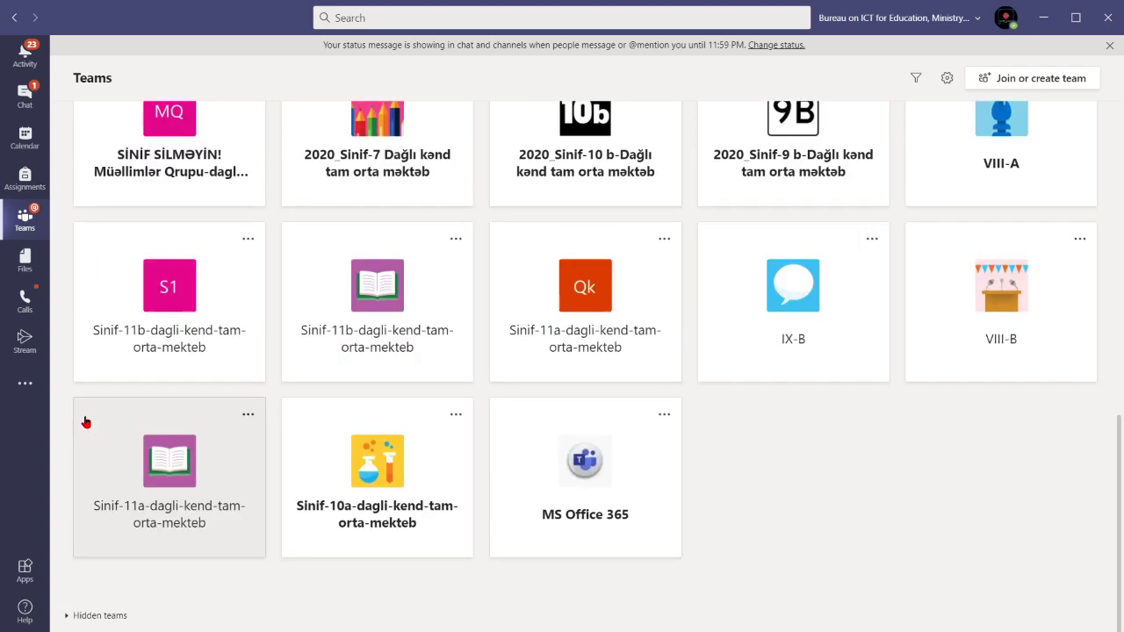
pyautogui.click(109, 618)
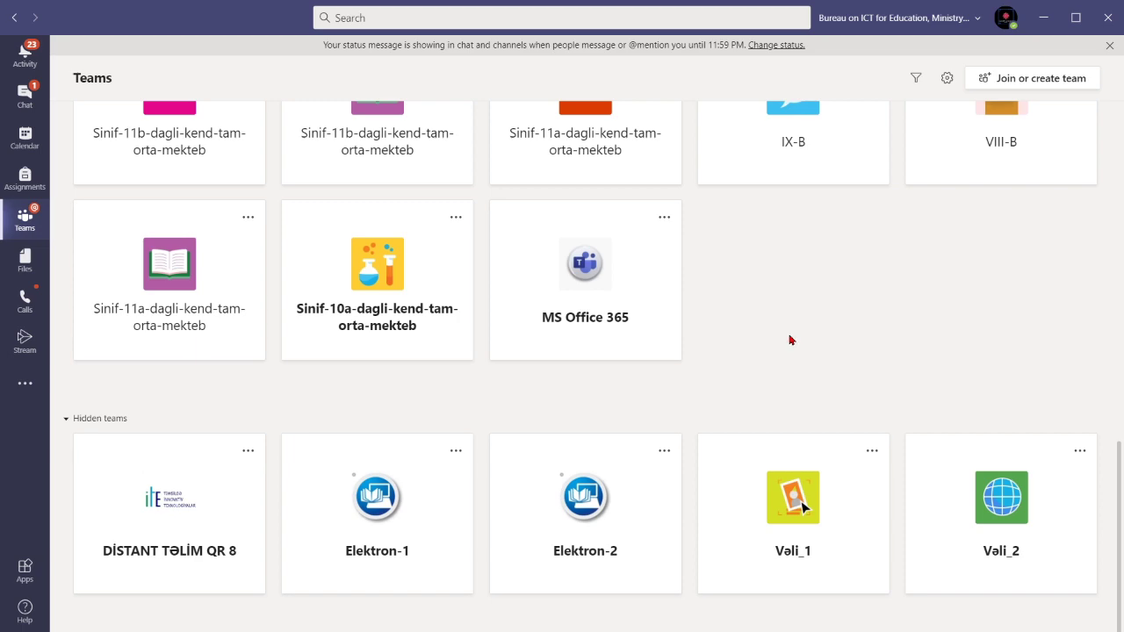
# - Hide the Sinif-10a-dagli-kend-tam-orta-mekteb team, and restore it from the hidden teams to the visible ones
pyautogui.click(455, 219)
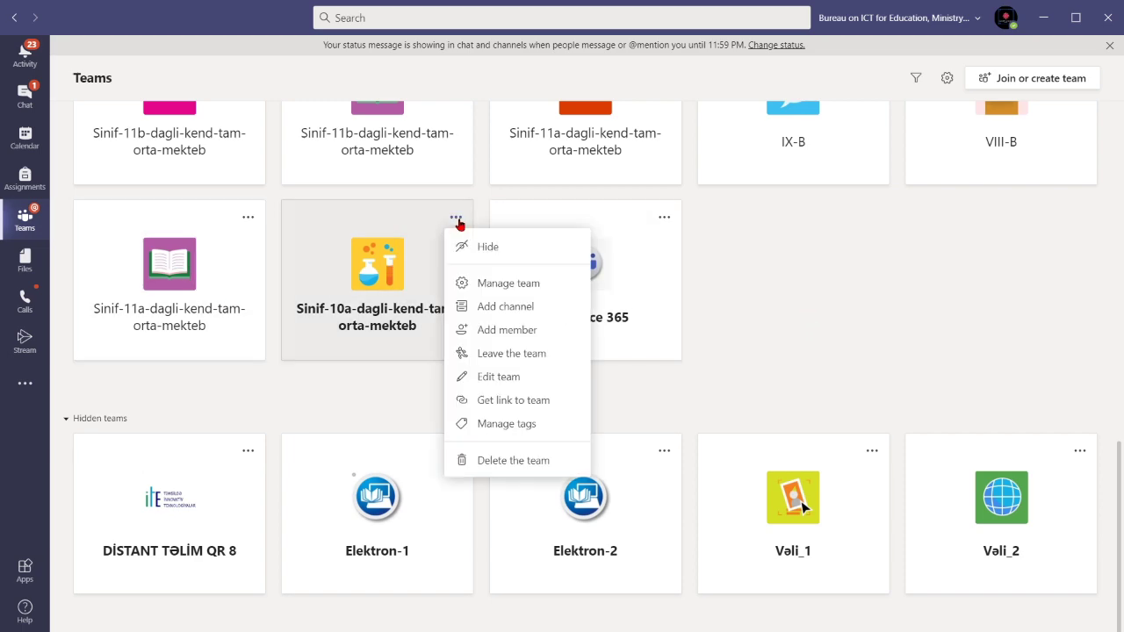
pyautogui.click(498, 245)
pyautogui.scroll(-2, 972, 402)
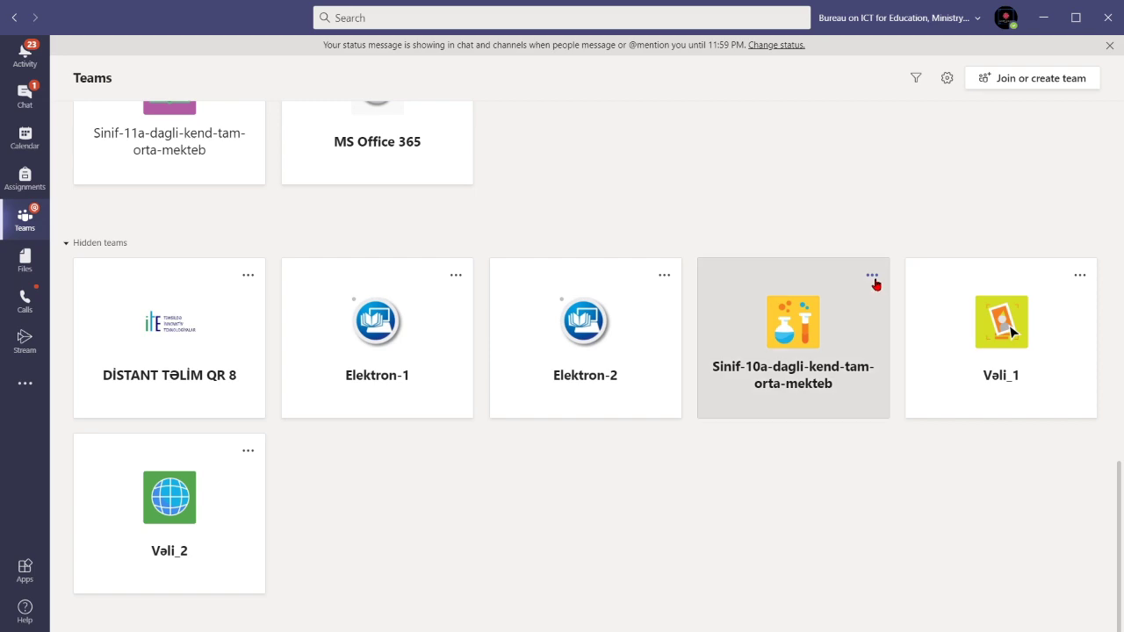
pyautogui.click(872, 276)
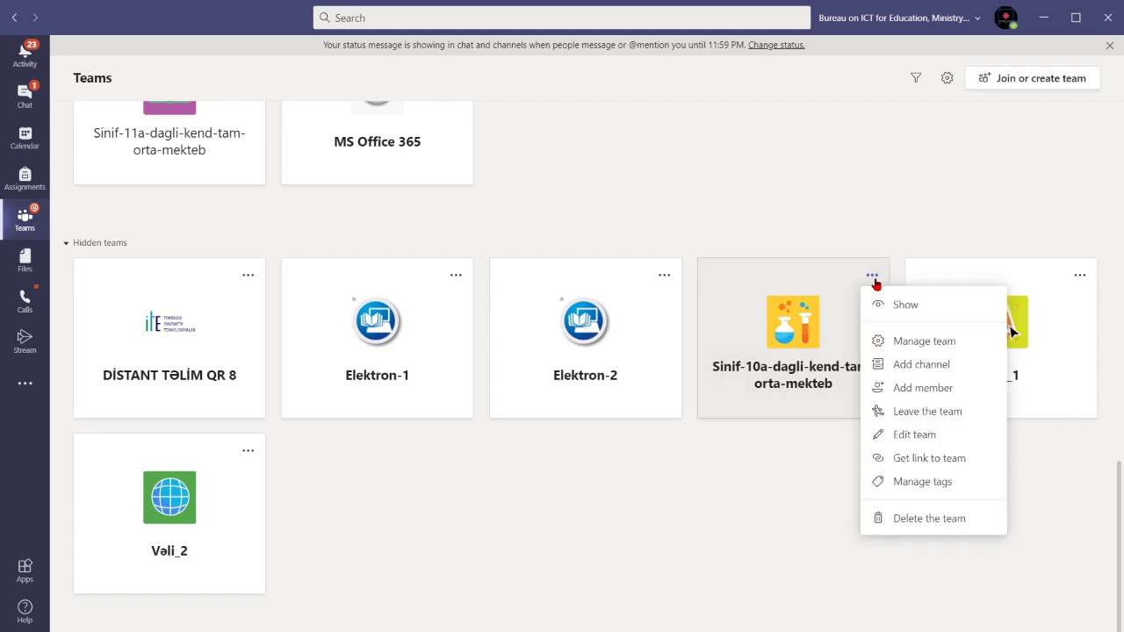
pyautogui.click(922, 310)
pyautogui.scroll(10, 734, 335)
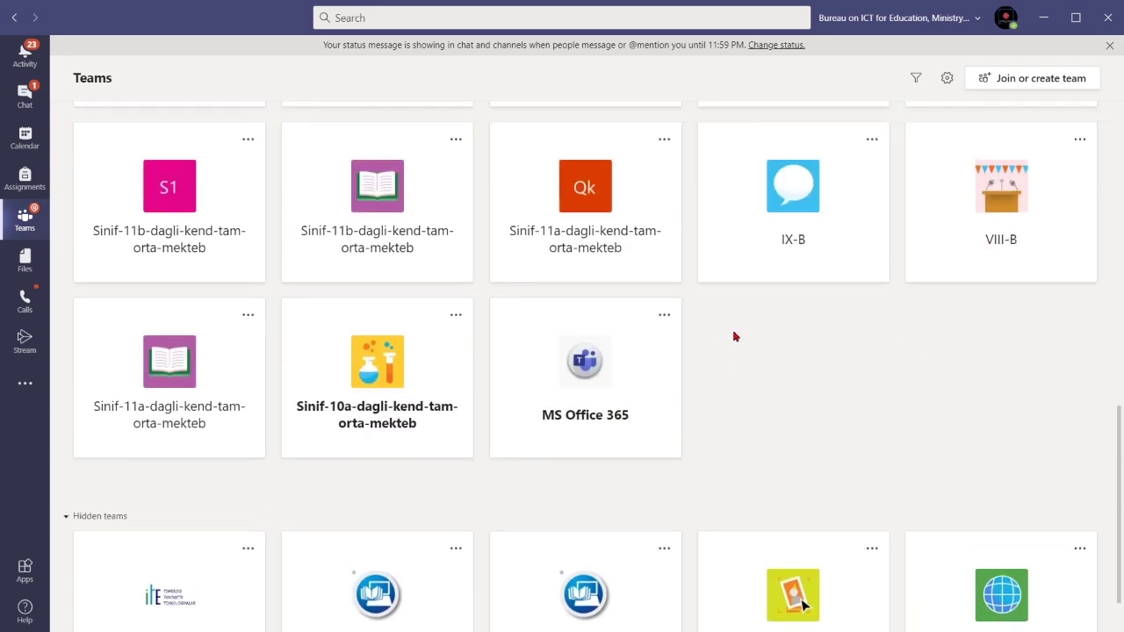
# - Look over the complete teams overview and reopen the MS Office 365 team
pyautogui.scroll(2, 790, 327)
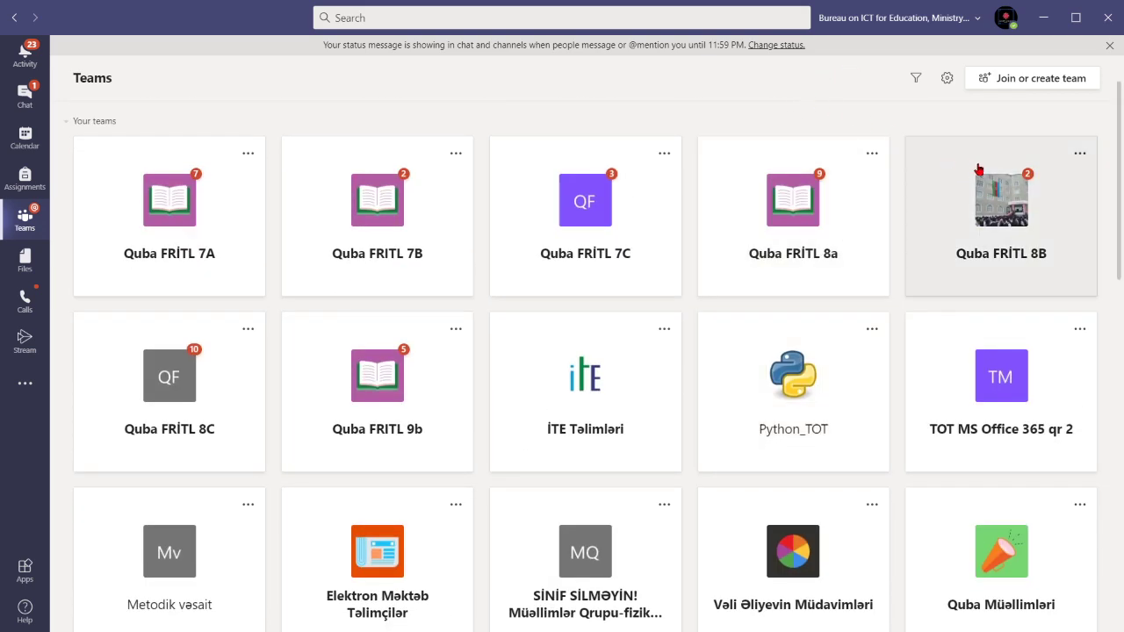
pyautogui.scroll(-15, 411, 526)
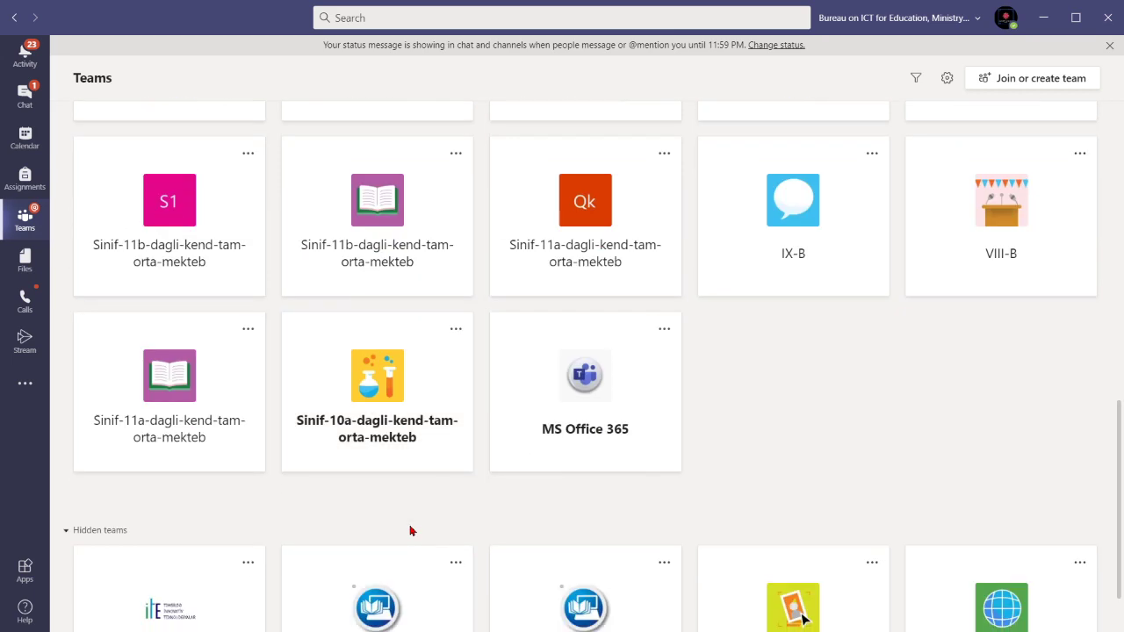
pyautogui.click(594, 265)
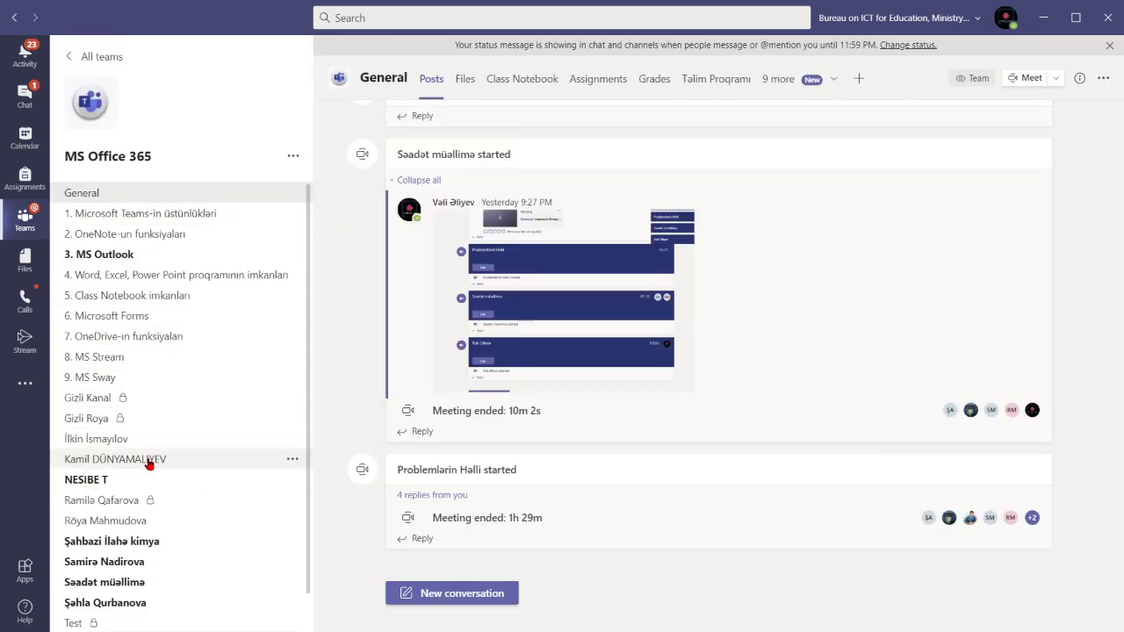
# - Review the Test channel's available actions and its editable name and description, leaving the edit form without saving
pyautogui.scroll(-1, 147, 532)
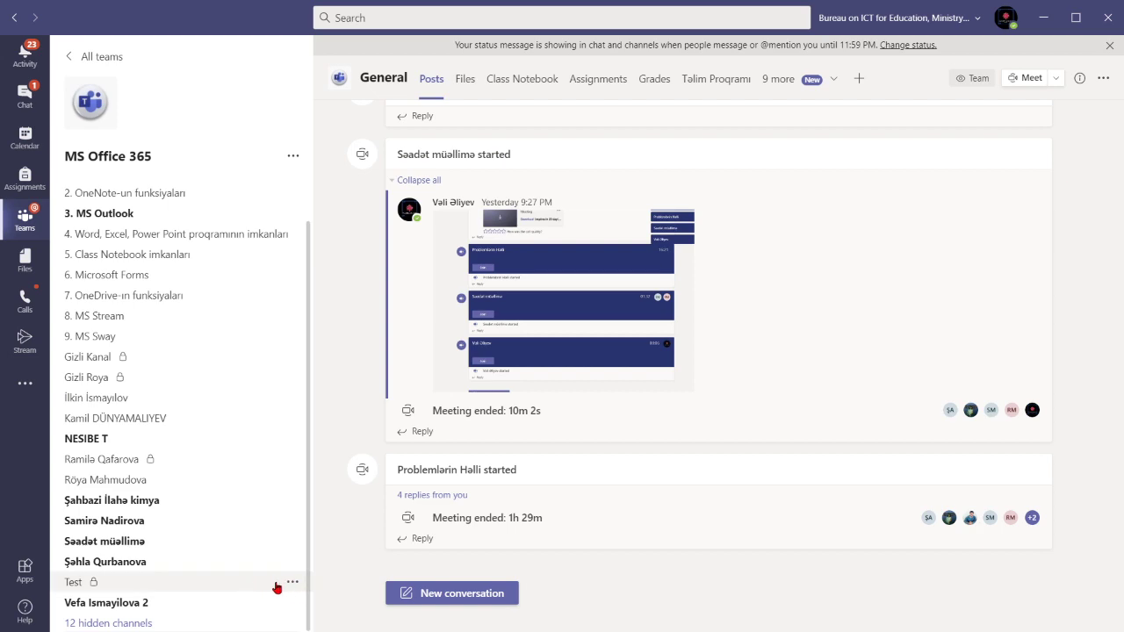
pyautogui.click(293, 583)
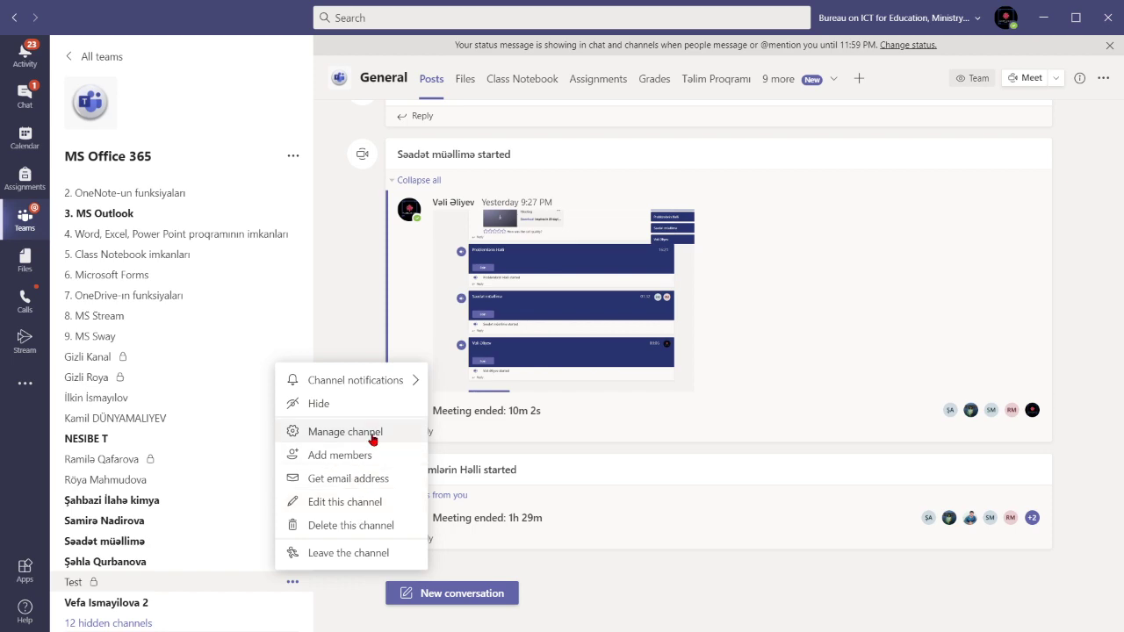
pyautogui.click(356, 511)
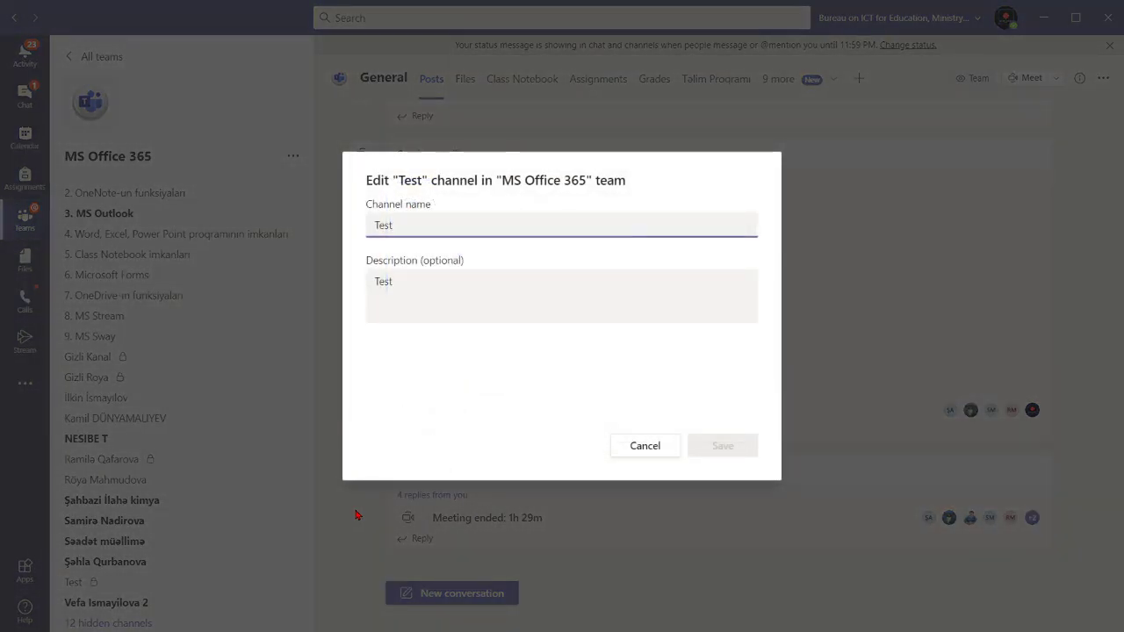
pyautogui.click(644, 446)
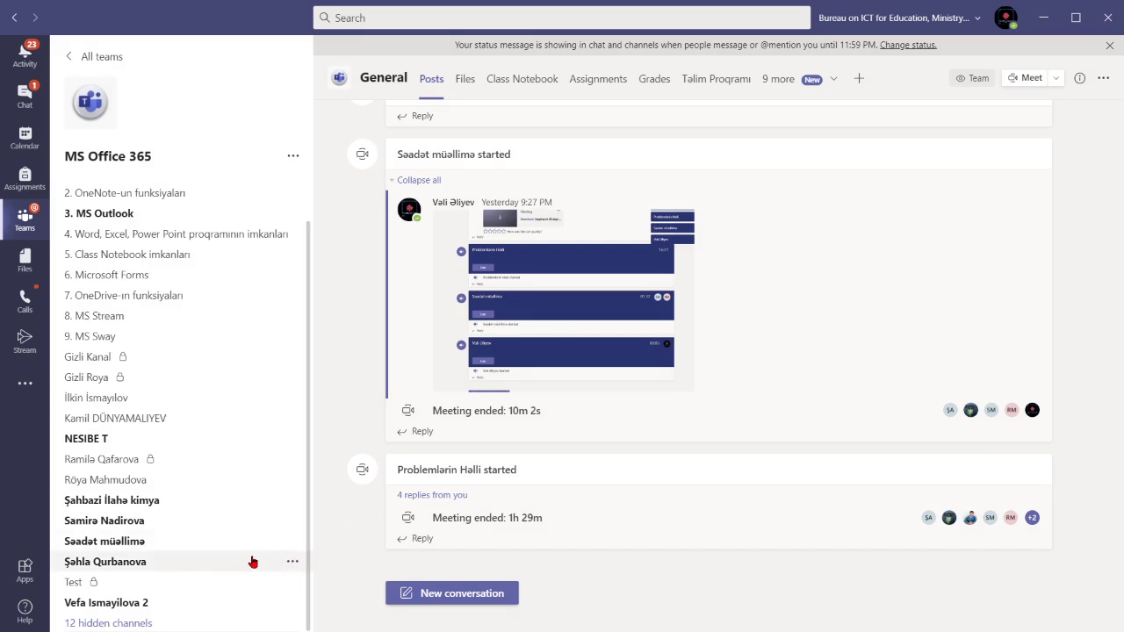
pyautogui.click(294, 586)
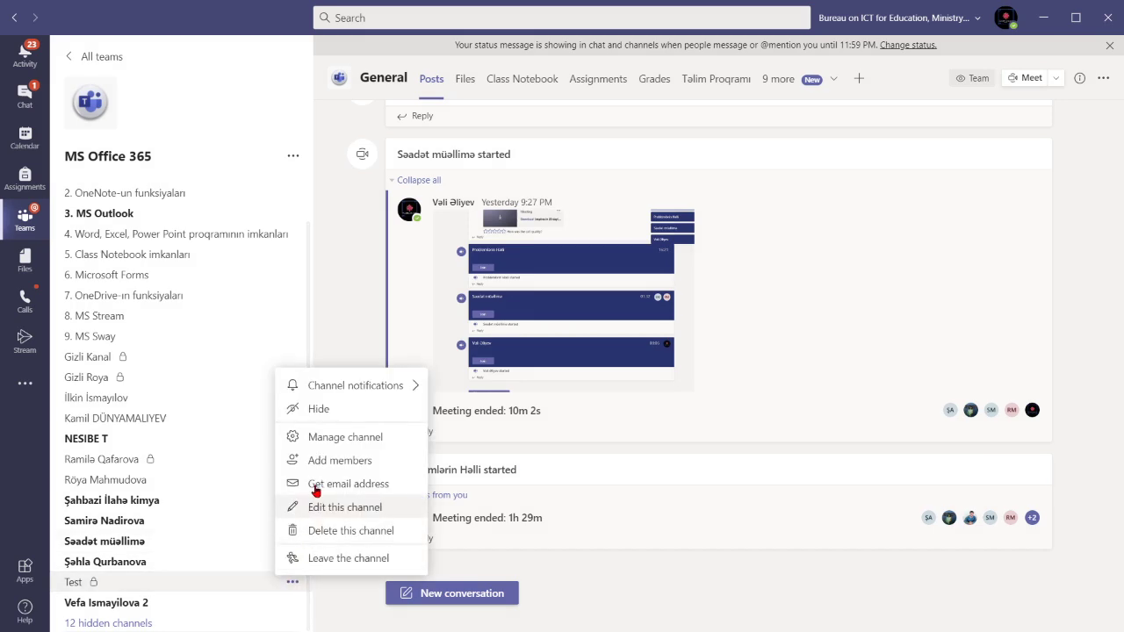
# - Open the Test channel's management page, expand its members and guests, and change the first listed member's role to Owner
pyautogui.click(337, 437)
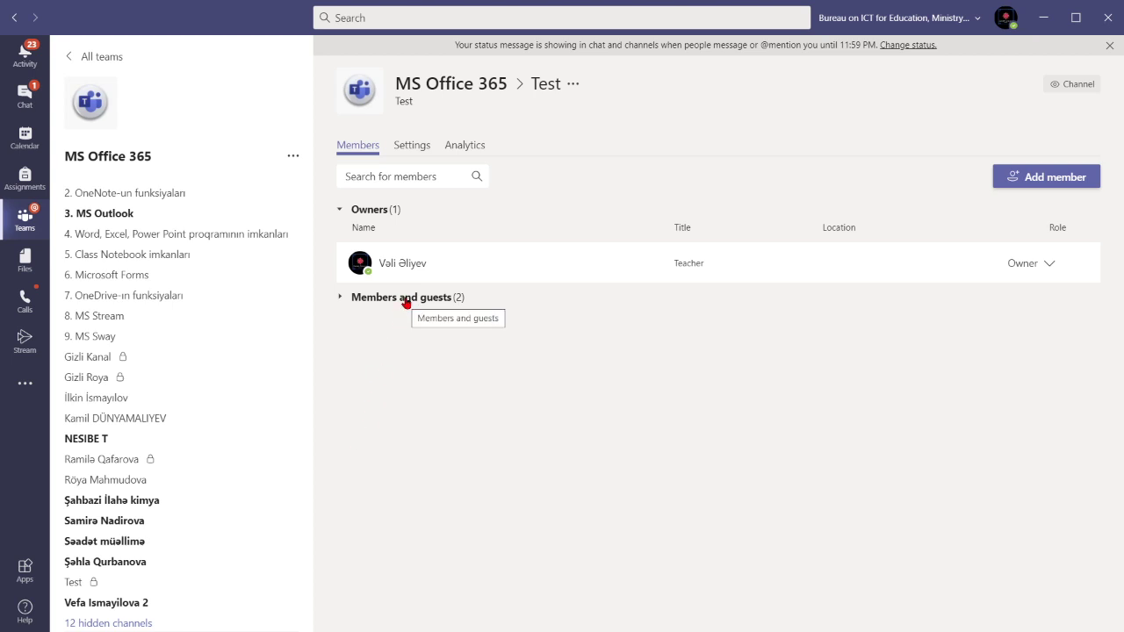
pyautogui.click(407, 299)
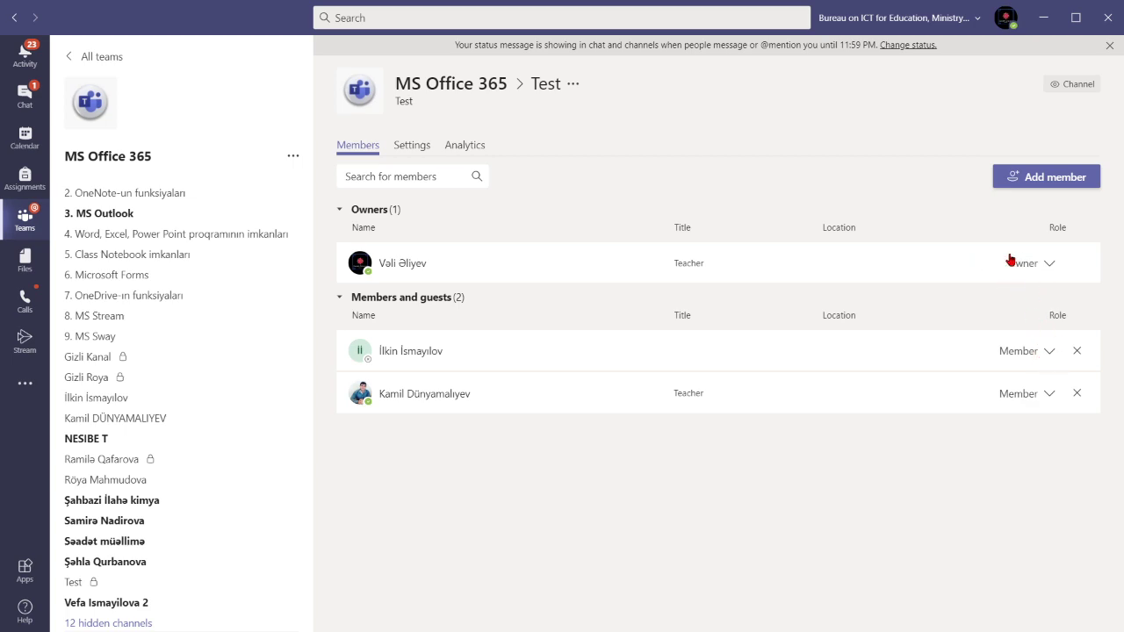
pyautogui.click(1051, 358)
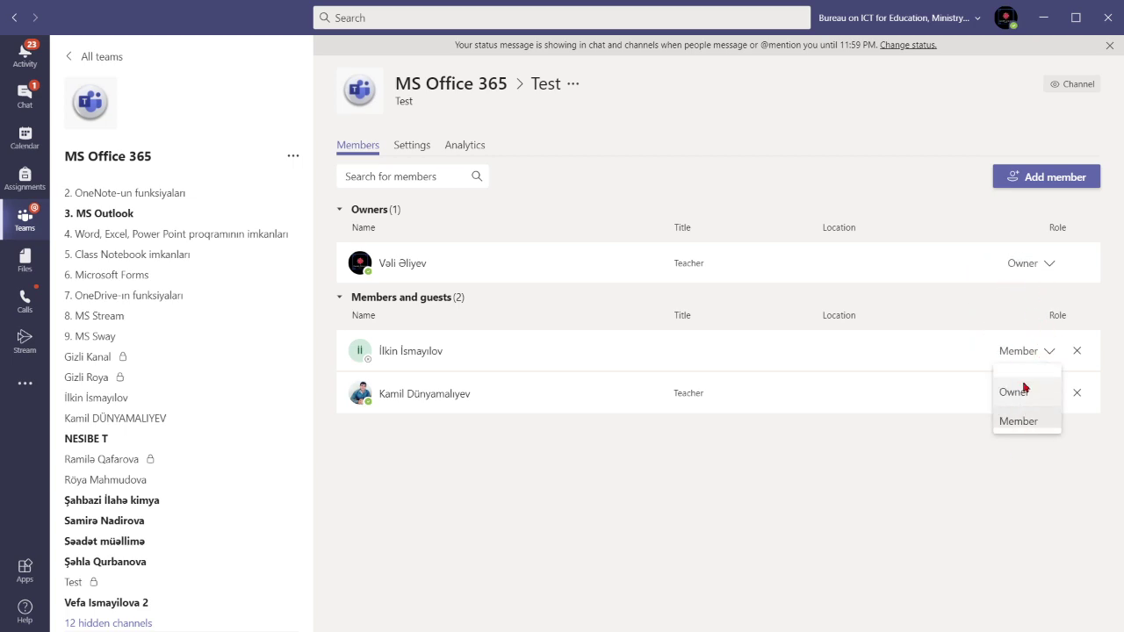
pyautogui.click(1014, 392)
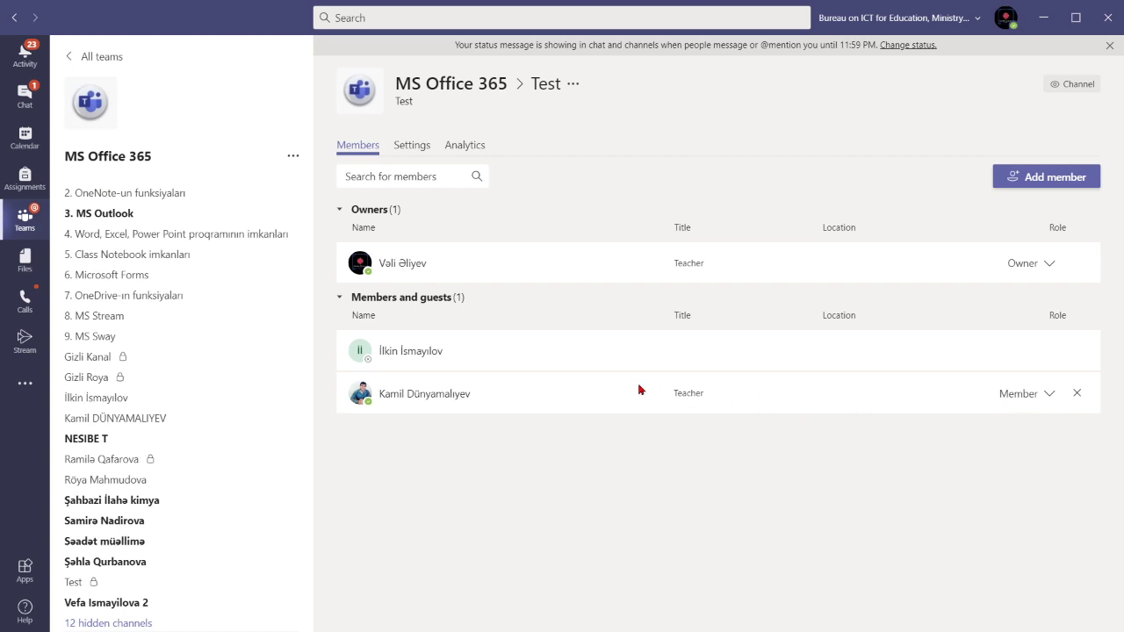
# - Review the Test channel's settings categories and its analytics for the last 7 days
pyautogui.click(424, 149)
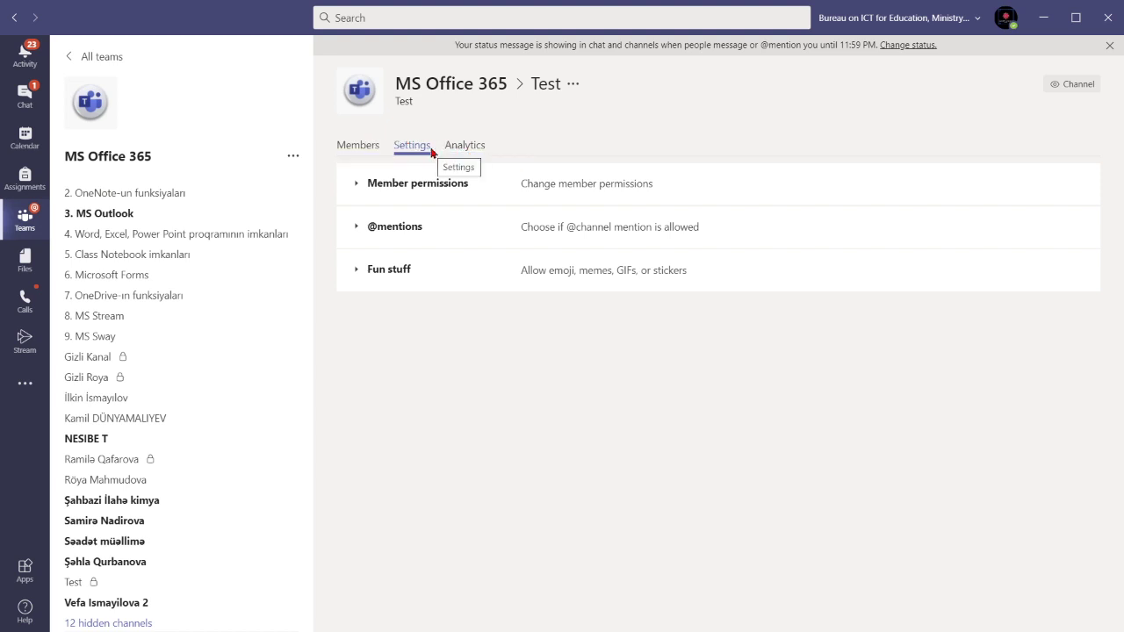
pyautogui.click(469, 150)
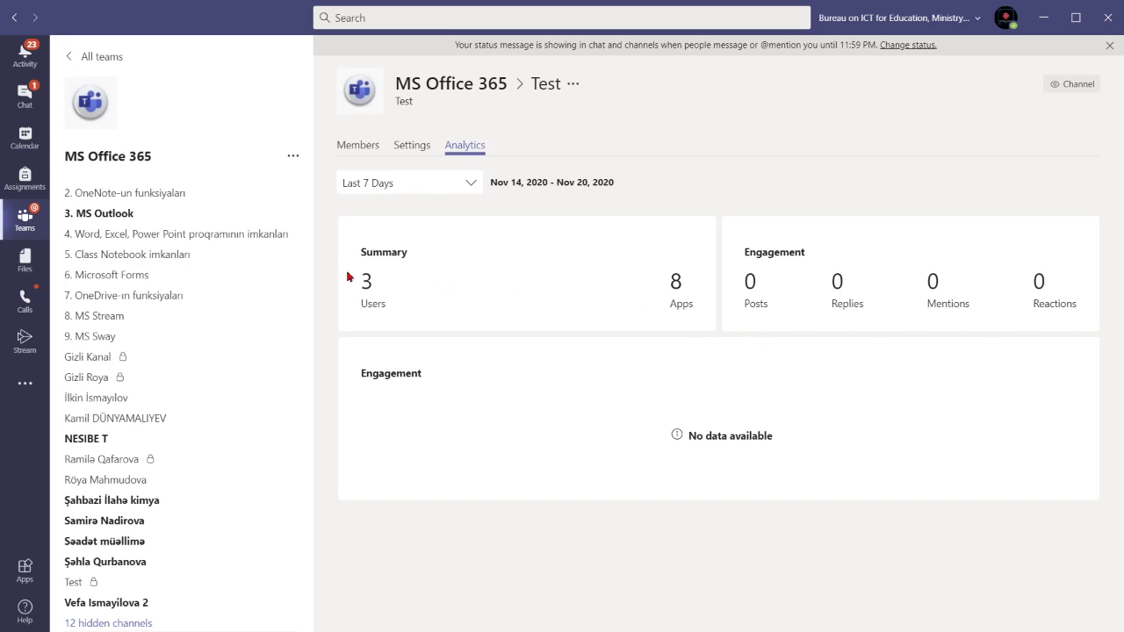
# - Open the Insights page of the General channel and check its additional options without choosing any
pyautogui.scroll(2, 158, 255)
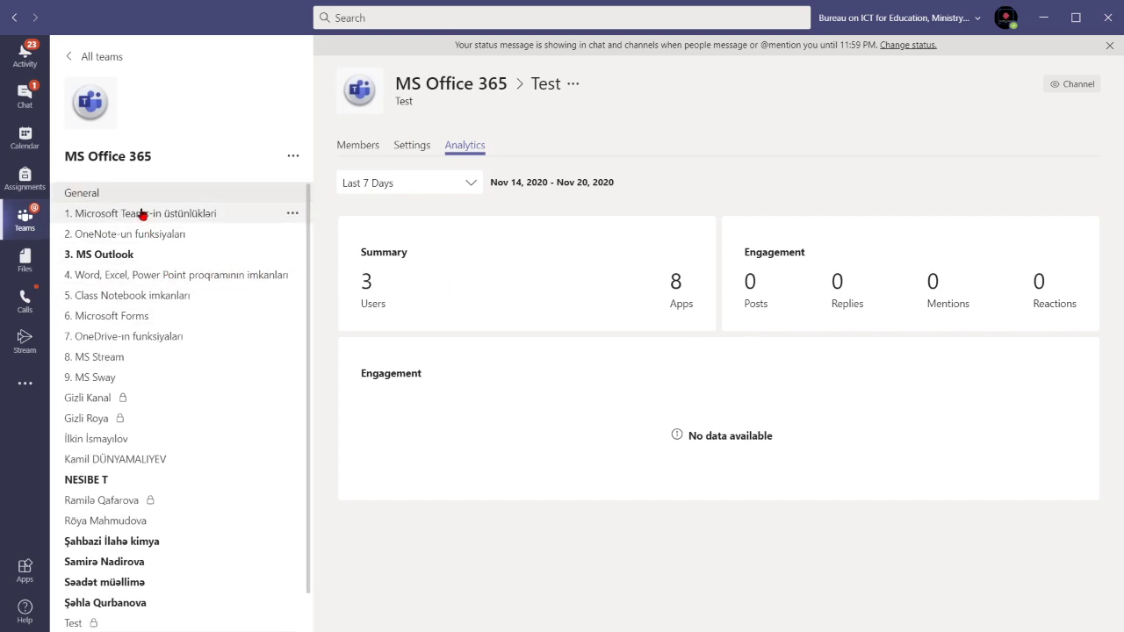
pyautogui.click(123, 190)
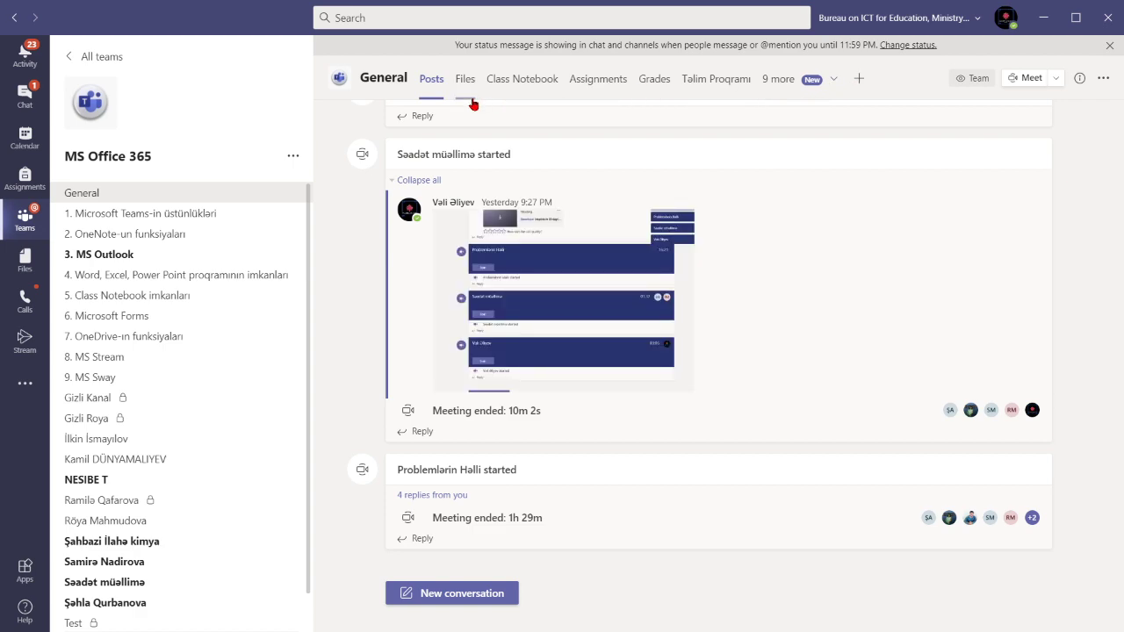
pyautogui.click(784, 81)
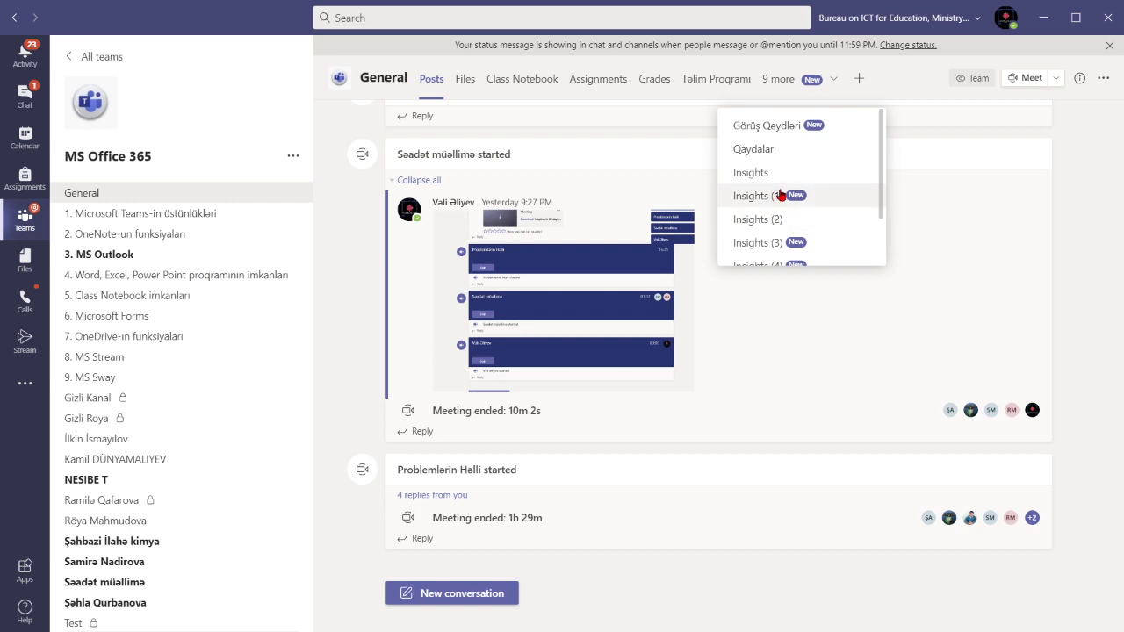
pyautogui.click(776, 175)
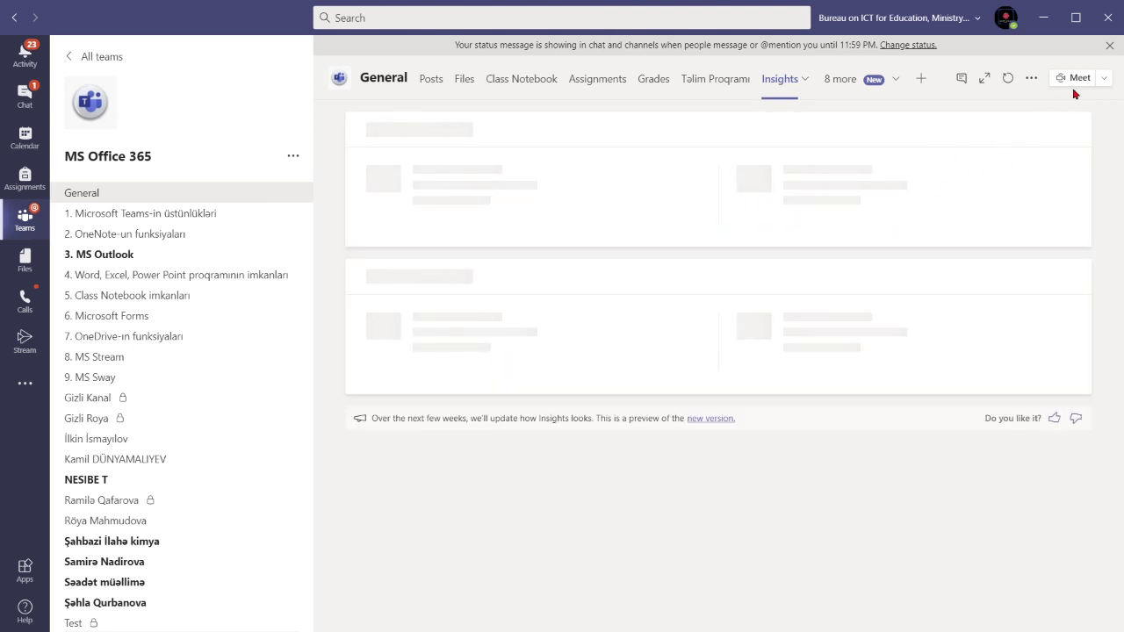
pyautogui.click(1032, 81)
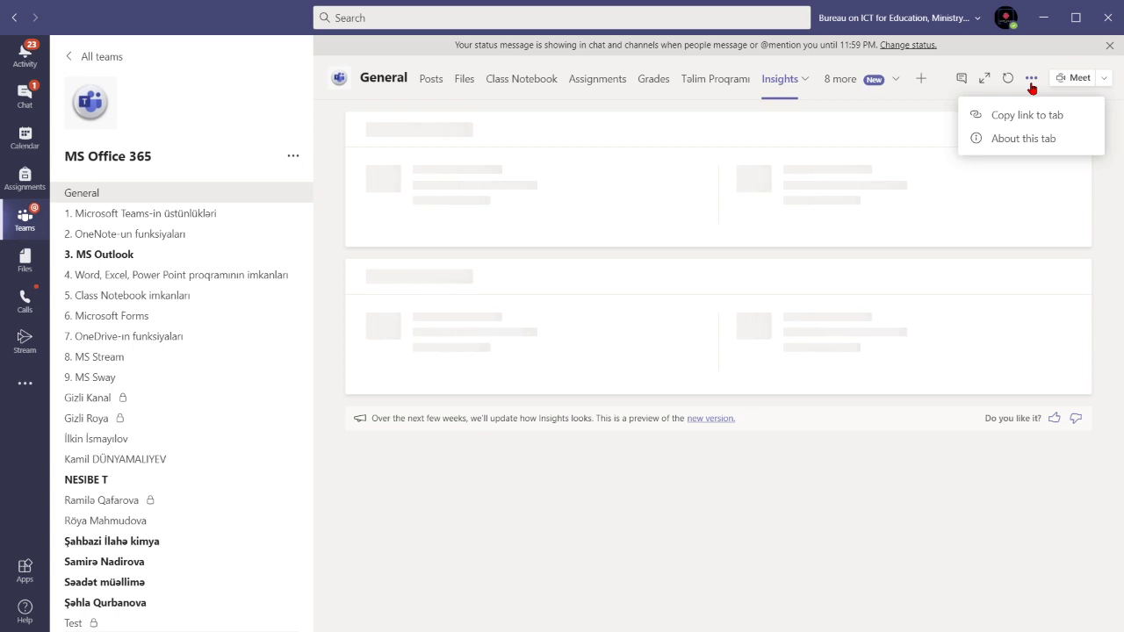
pyautogui.click(1098, 203)
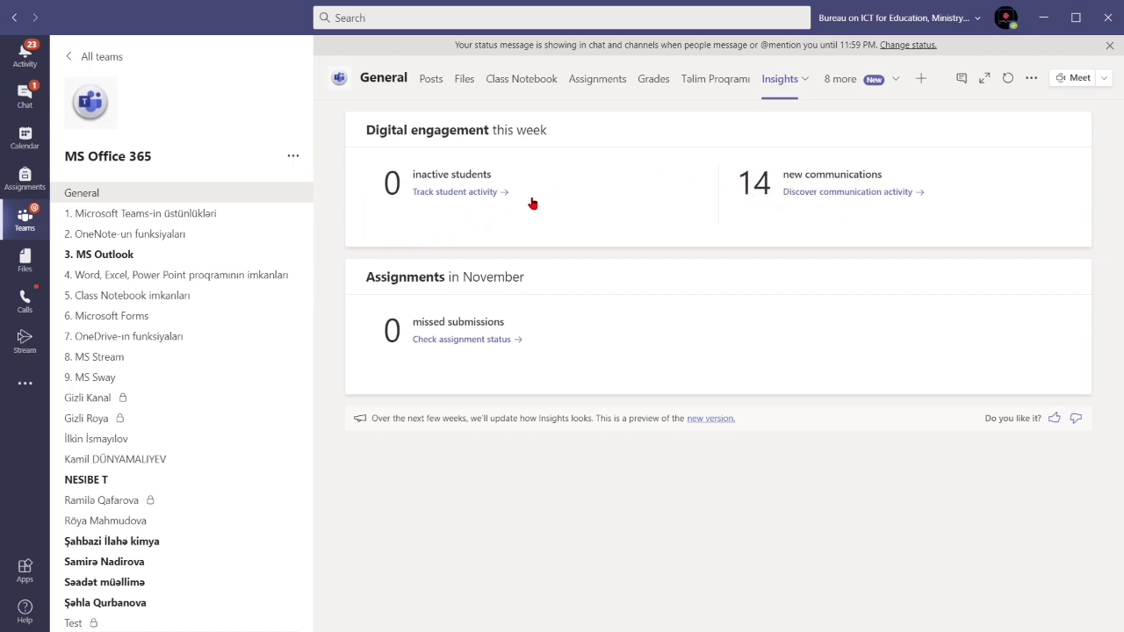
# - Open the student activity report, filter it to a single student, and restore the filter to All students
pyautogui.click(463, 193)
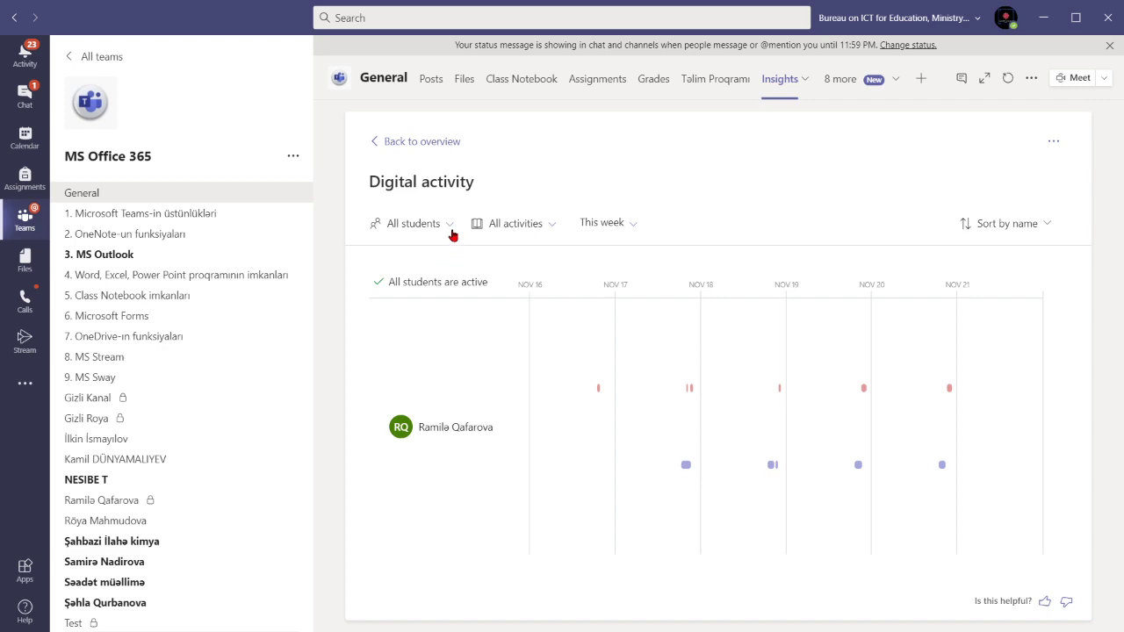
pyautogui.click(446, 233)
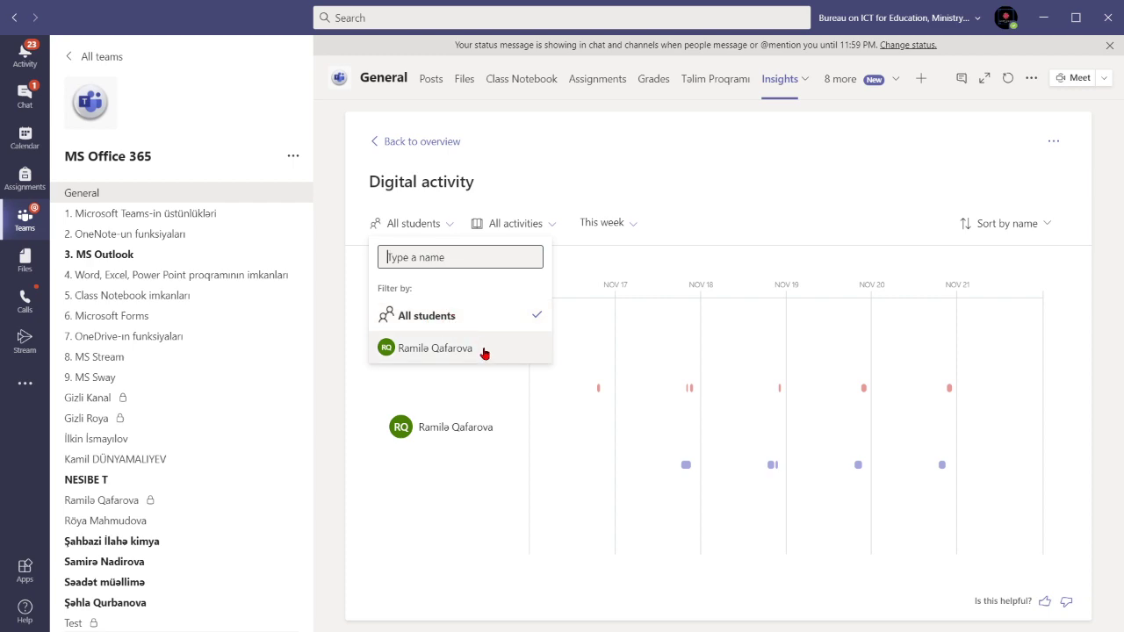
pyautogui.click(491, 355)
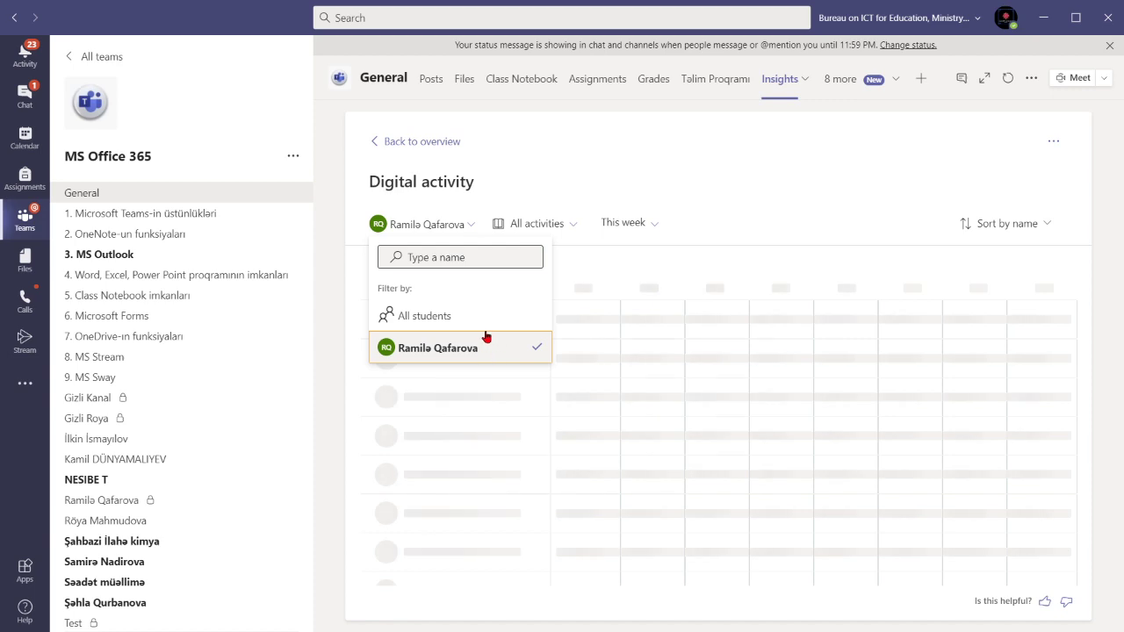
pyautogui.click(456, 324)
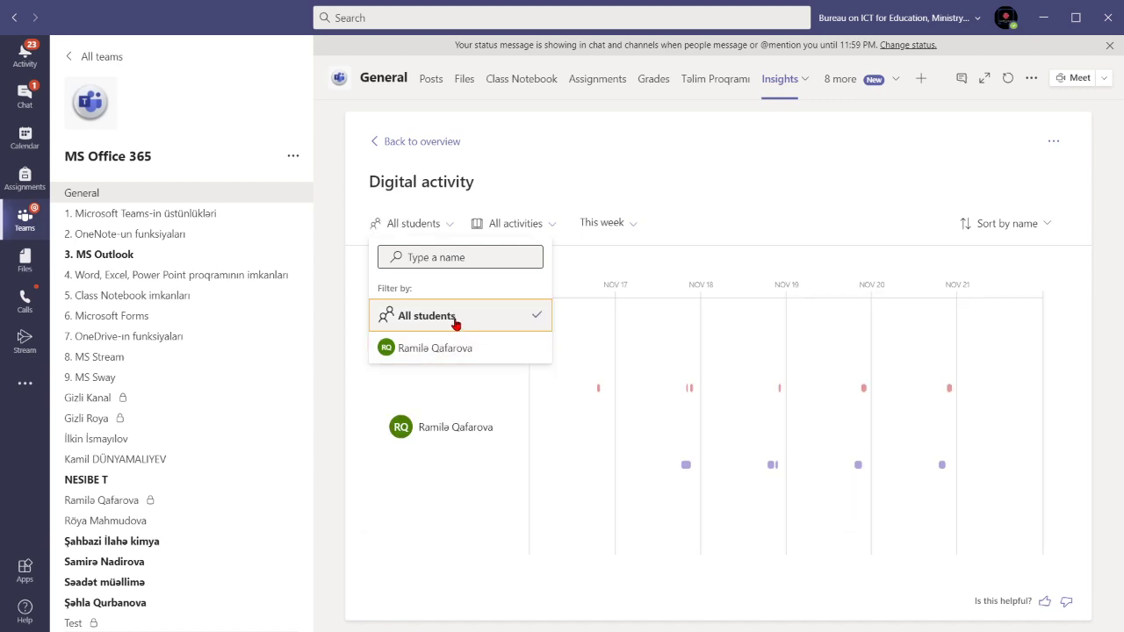
pyautogui.click(729, 209)
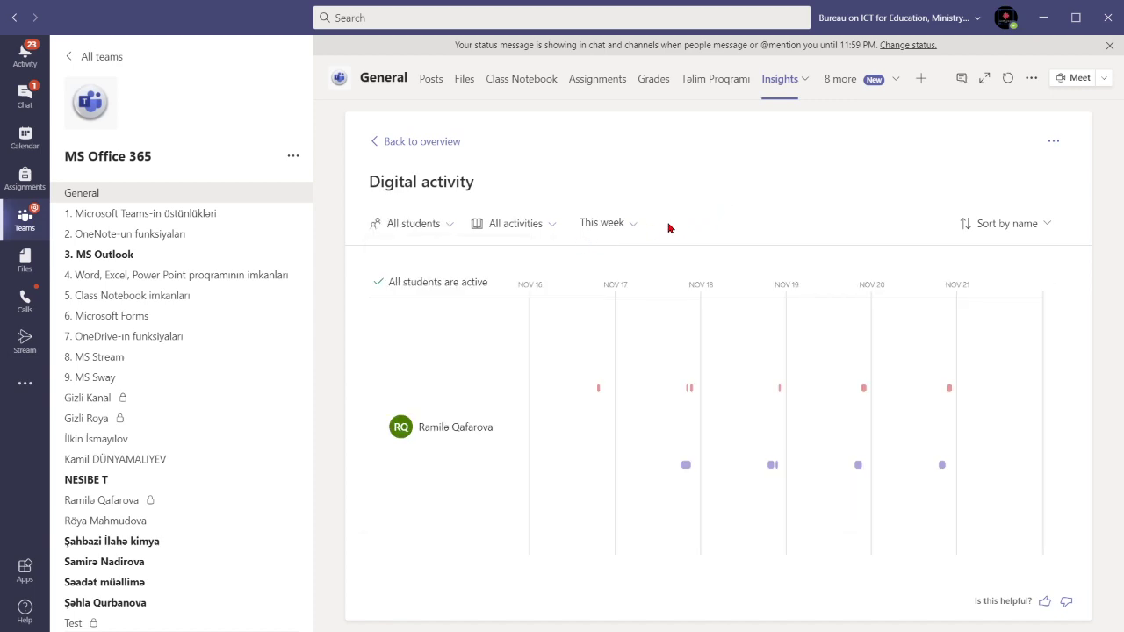
pyautogui.click(618, 227)
pyautogui.click(726, 222)
pyautogui.hotkey('ctrl', '-')
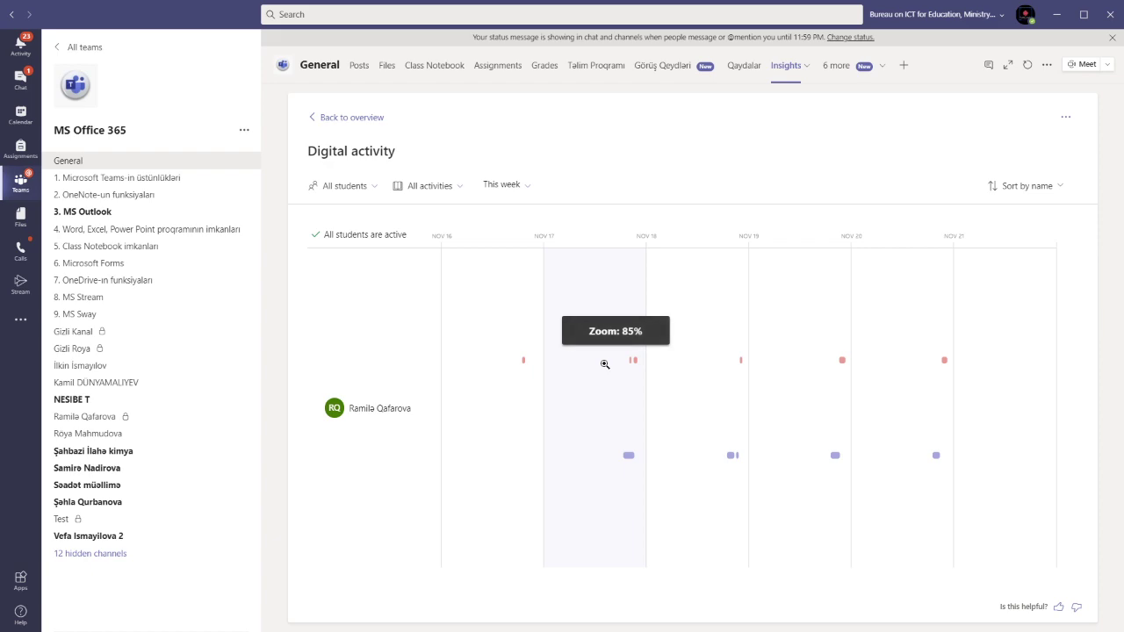
pyautogui.hotkey('ctrl', '0')
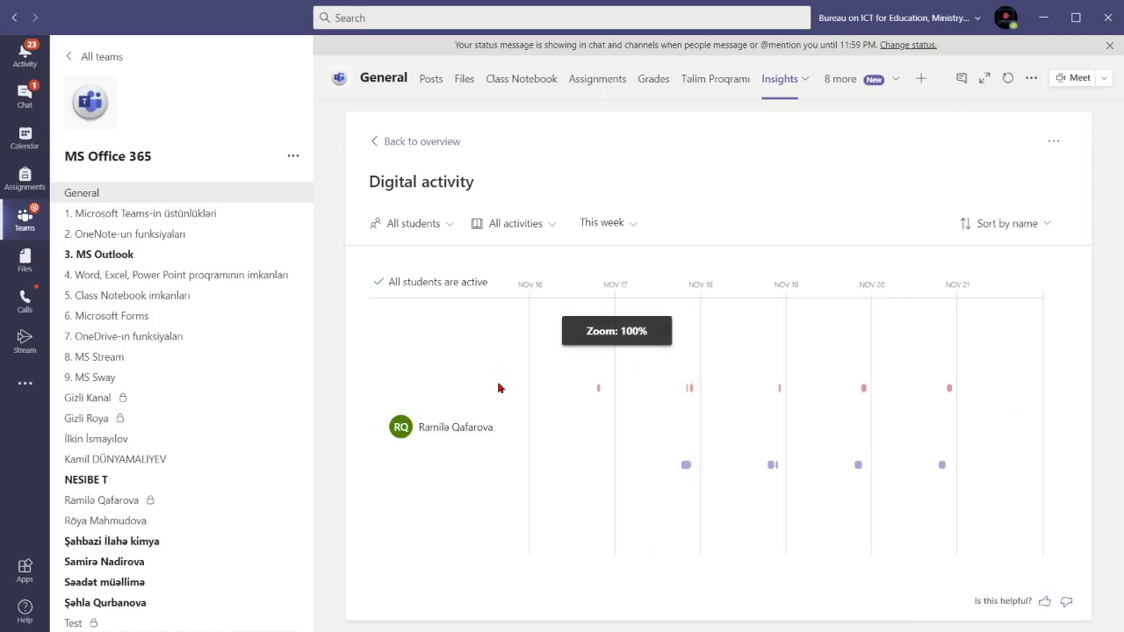
# - Filter the digital activity by the individual student again, reset it to All students, and return to the Insights overview
pyautogui.click(411, 225)
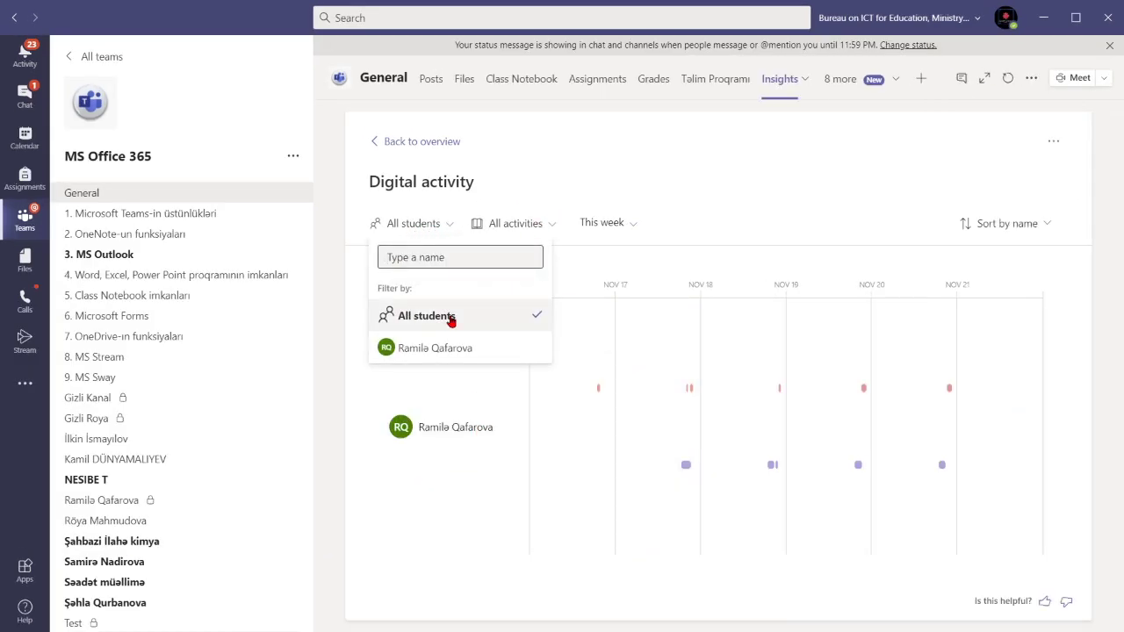
pyautogui.click(468, 348)
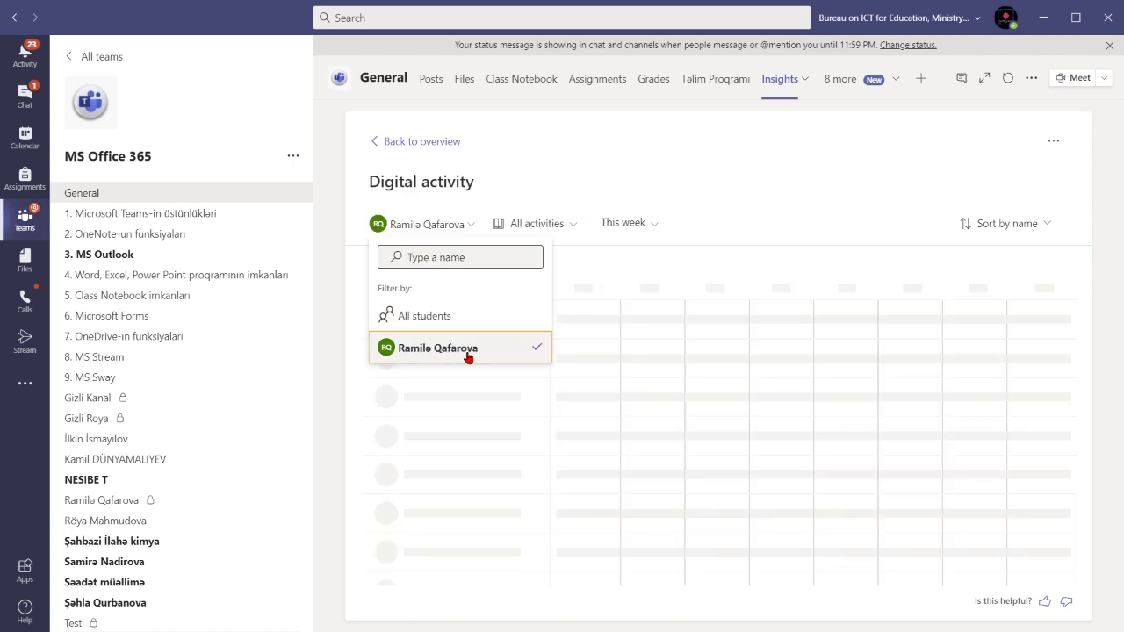
pyautogui.click(711, 232)
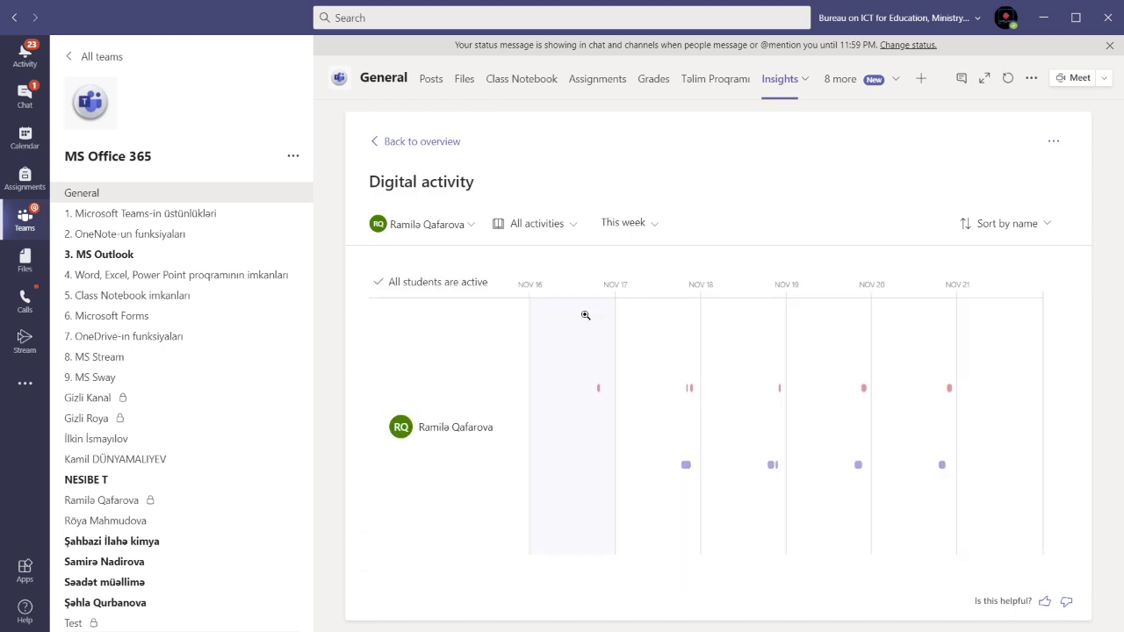
pyautogui.click(462, 228)
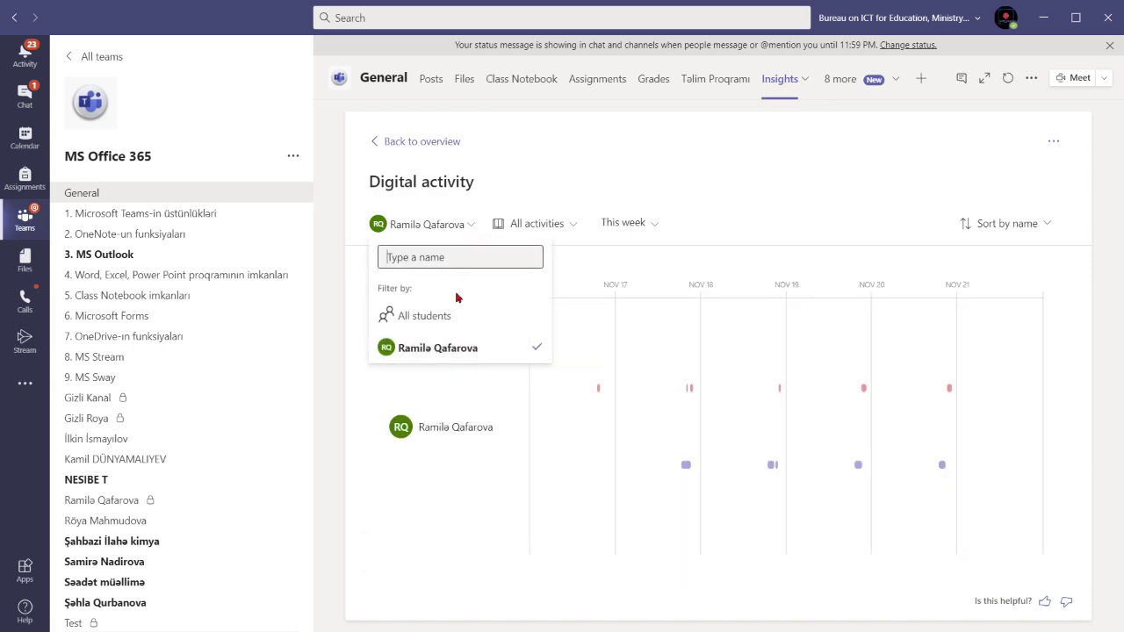
pyautogui.click(461, 325)
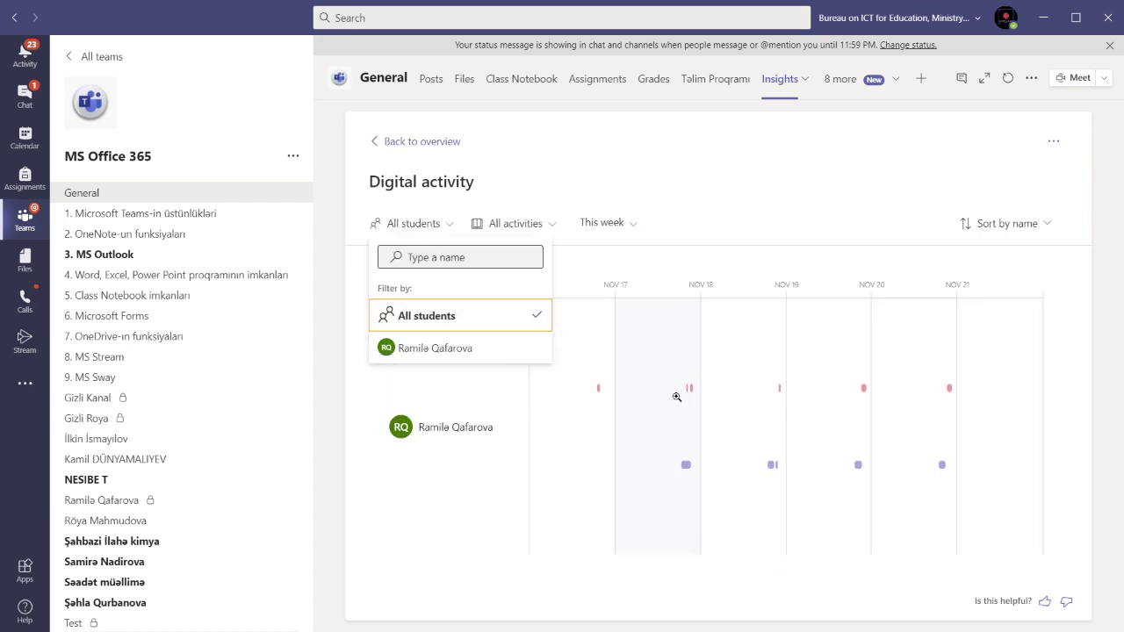
pyautogui.click(754, 189)
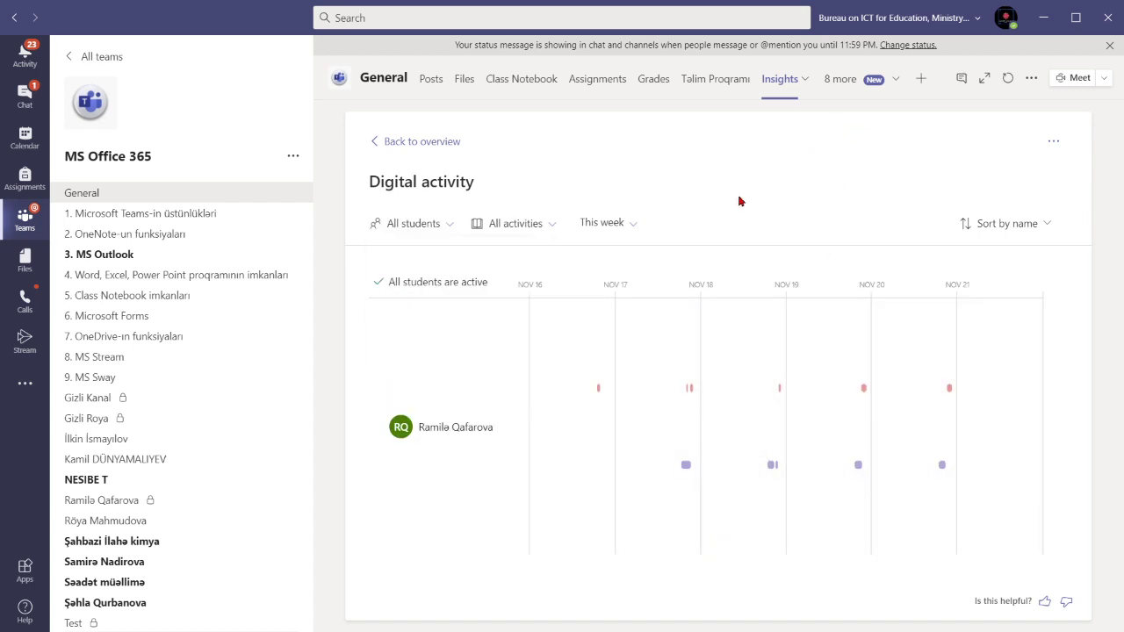
pyautogui.click(379, 145)
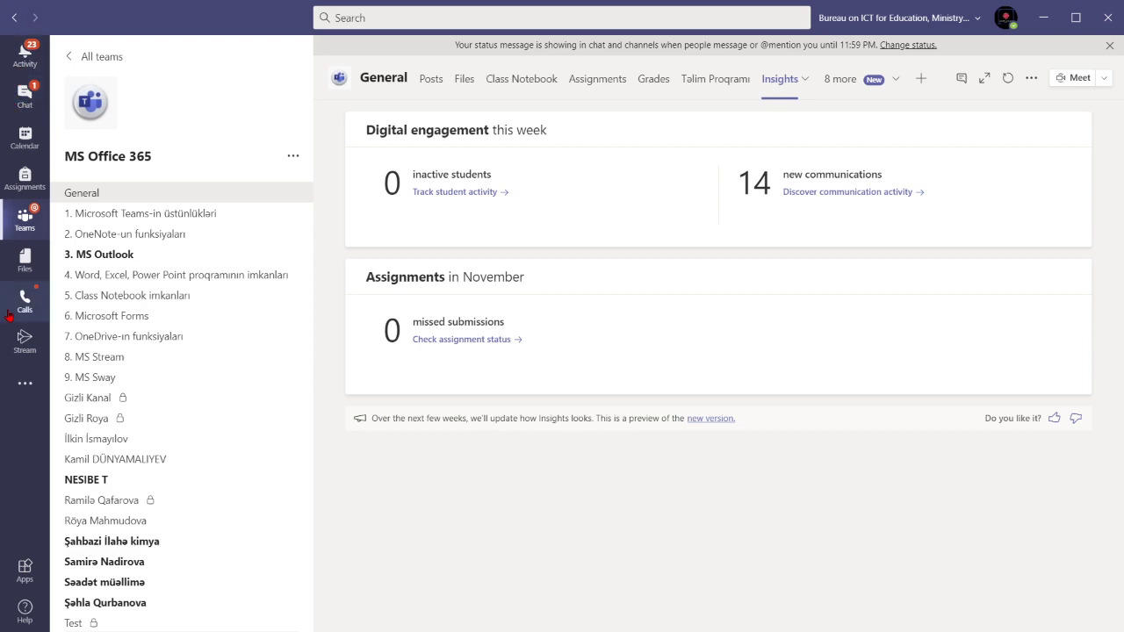
# - Open the member-named channel that contains the kiber tab and check its meeting options without choosing one
pyautogui.click(125, 460)
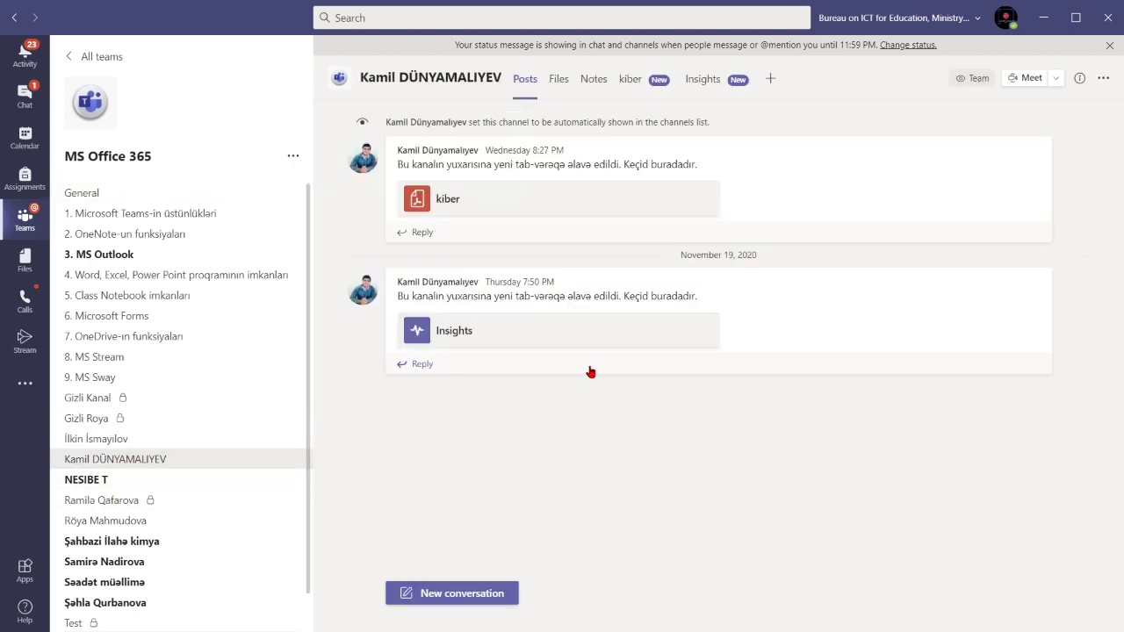
pyautogui.click(1058, 81)
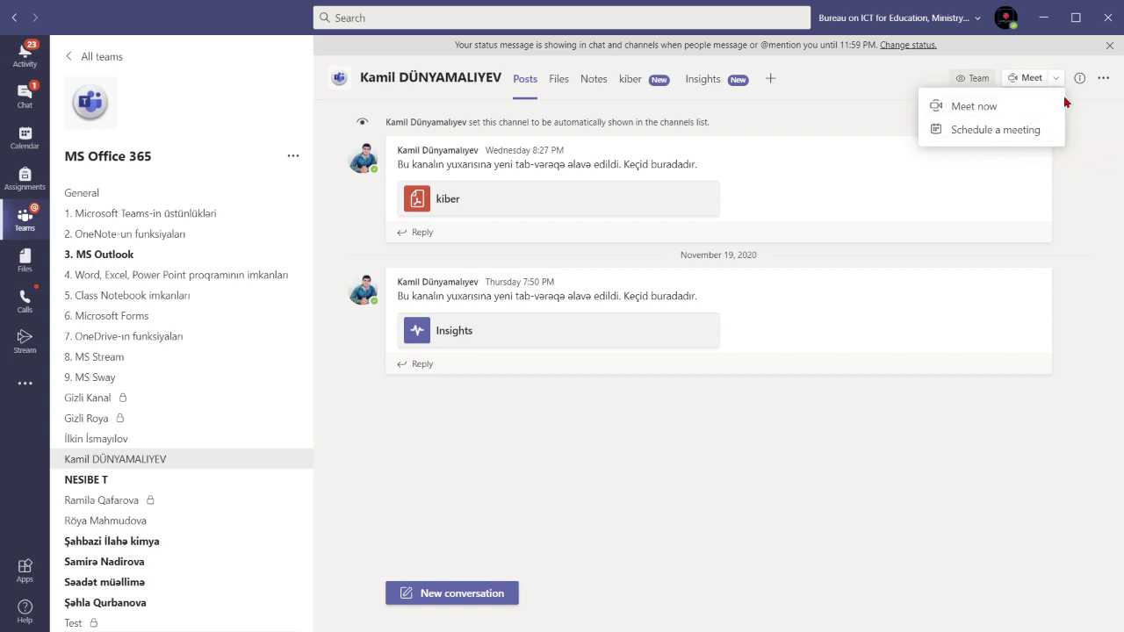
pyautogui.click(1104, 132)
# - Start an instant meeting in this channel, title it Greeting, and join it
pyautogui.click(1025, 78)
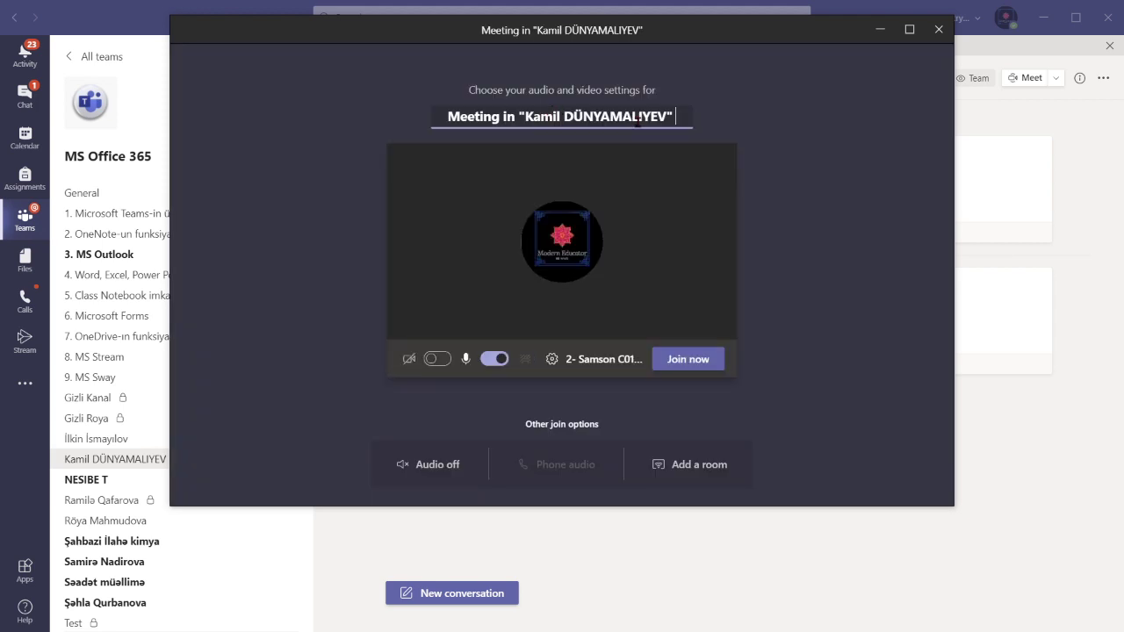
pyautogui.tripleClick(638, 122)
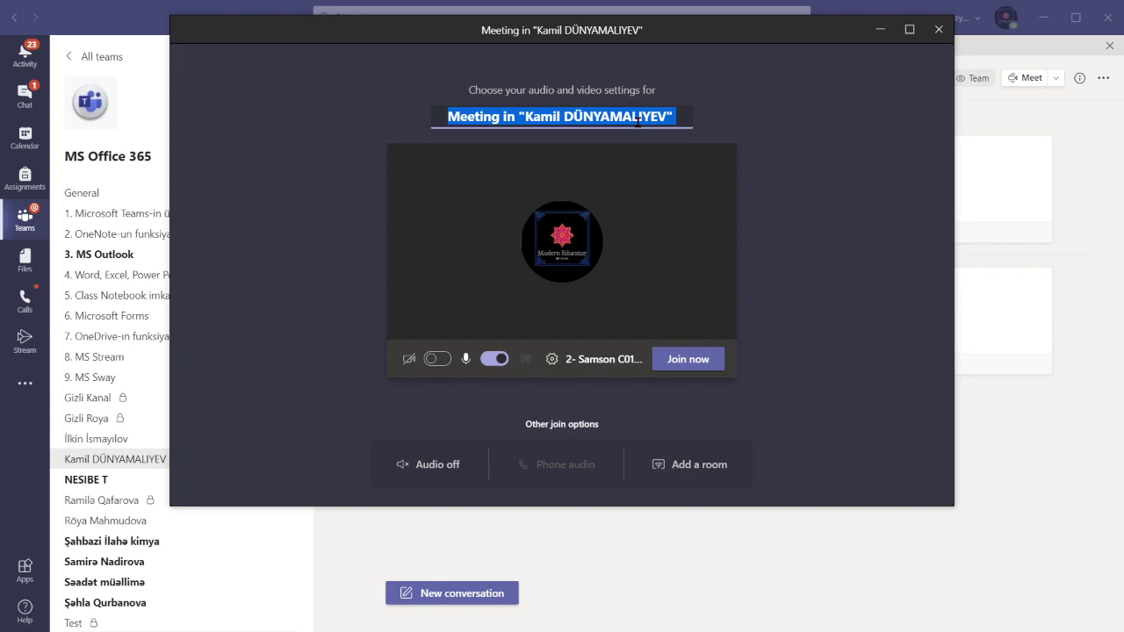
pyautogui.write('Greet')
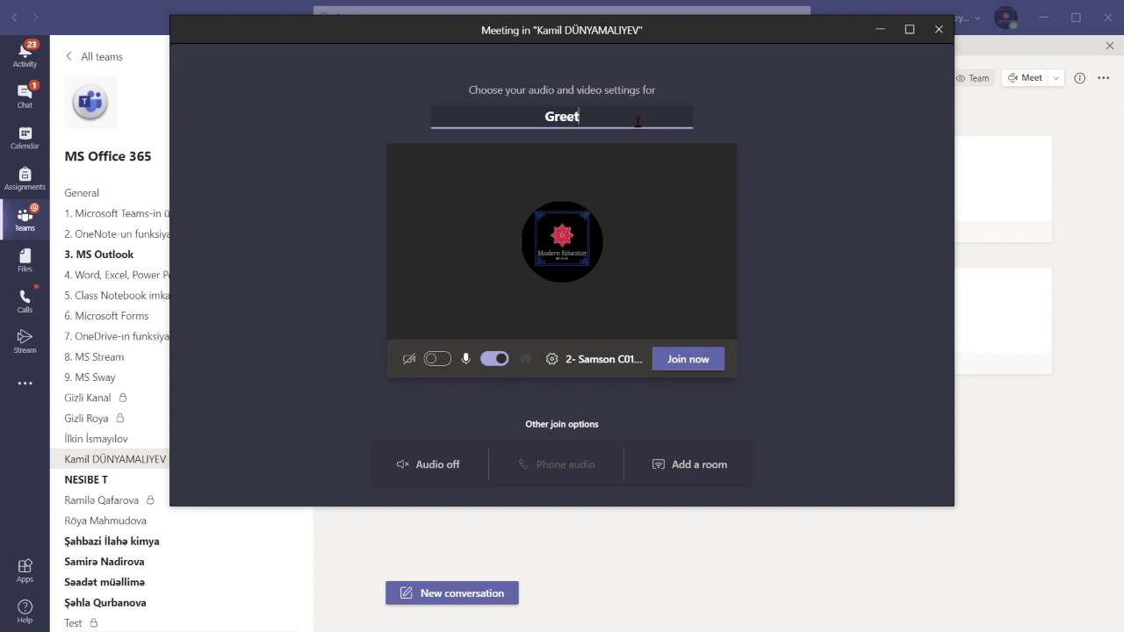
pyautogui.write('ing')
pyautogui.click(687, 367)
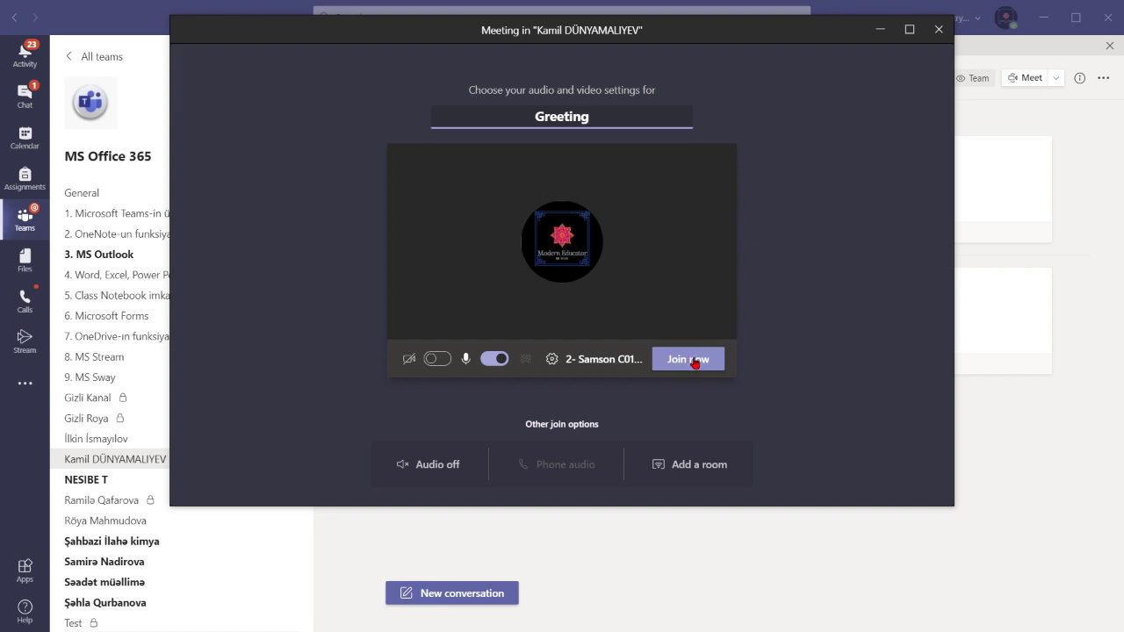
pyautogui.click(696, 362)
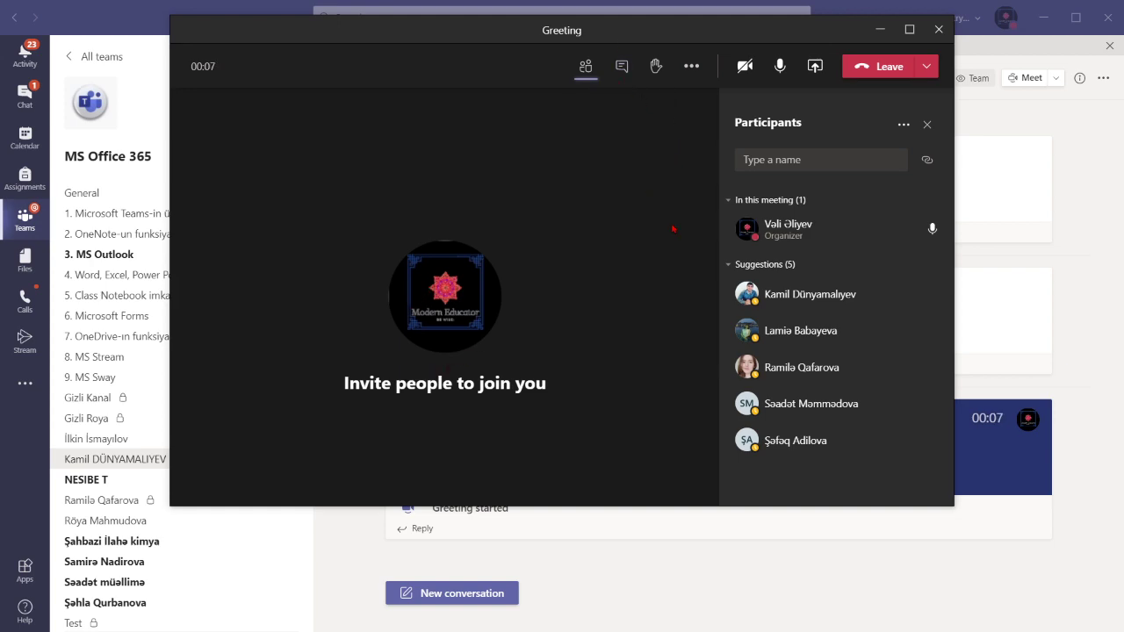
# - Maximize the Greeting meeting window, then hide the participants list and show it again
pyautogui.press('super+Up')
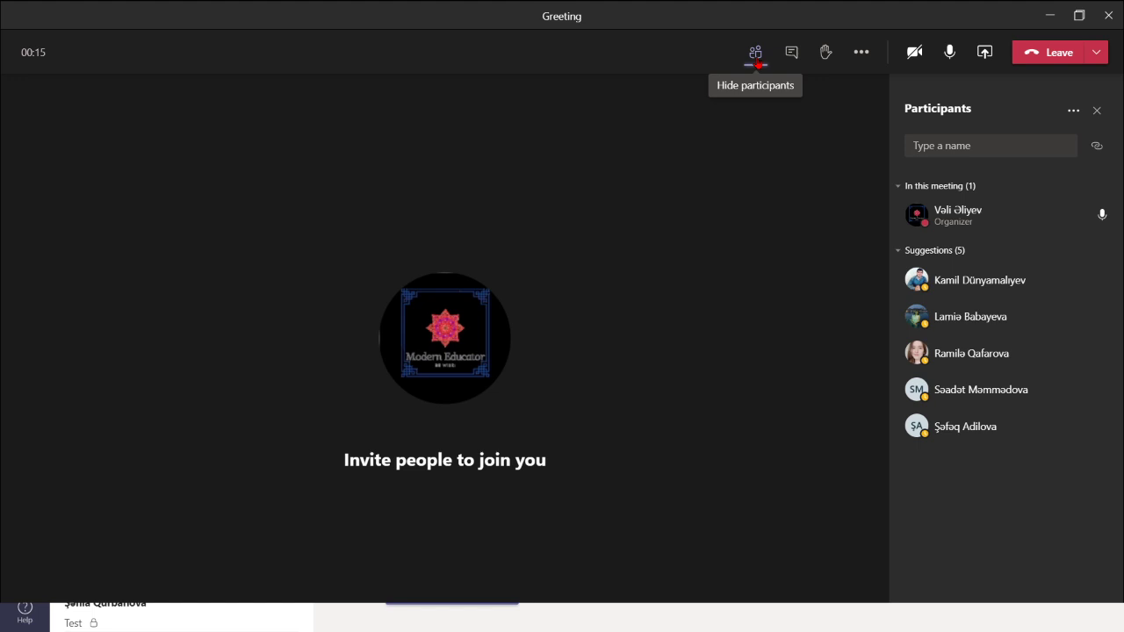
pyautogui.click(755, 55)
pyautogui.click(755, 55)
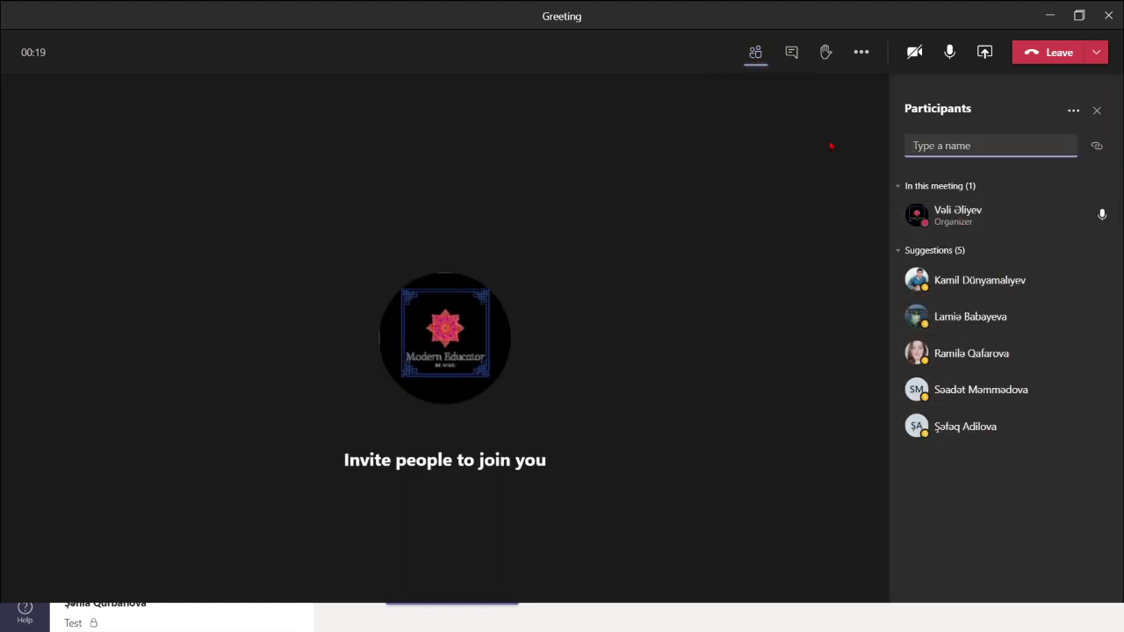
# - Show the meeting chat, then raise and lower your hand
pyautogui.click(792, 54)
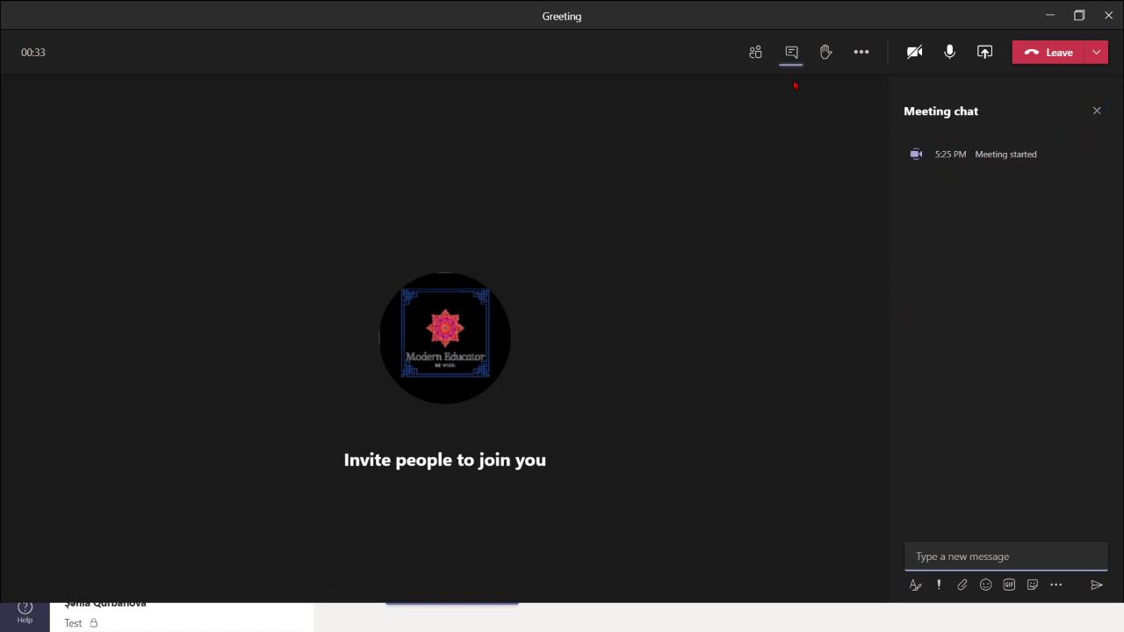
pyautogui.click(825, 53)
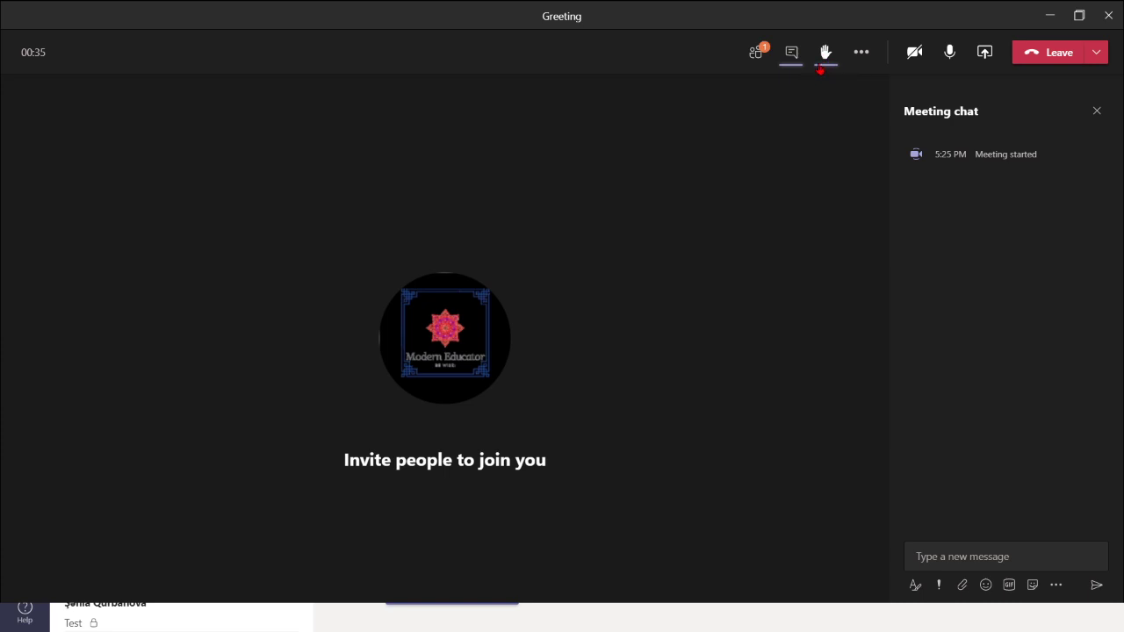
pyautogui.click(825, 55)
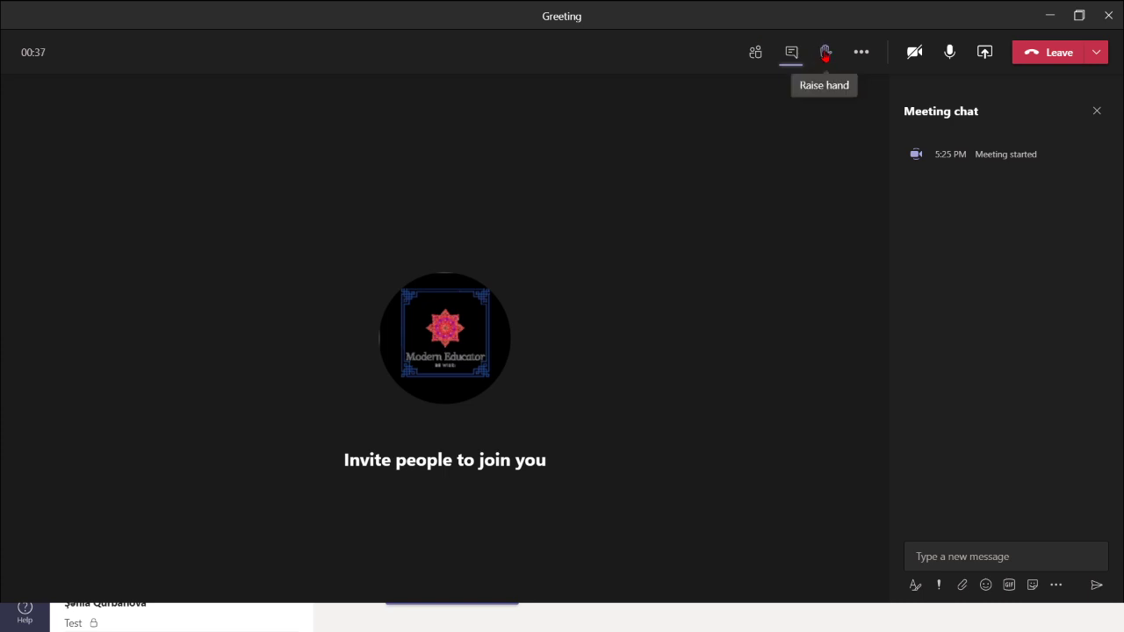
# - Raise your hand with the participants list shown, and mute the microphone
pyautogui.click(755, 52)
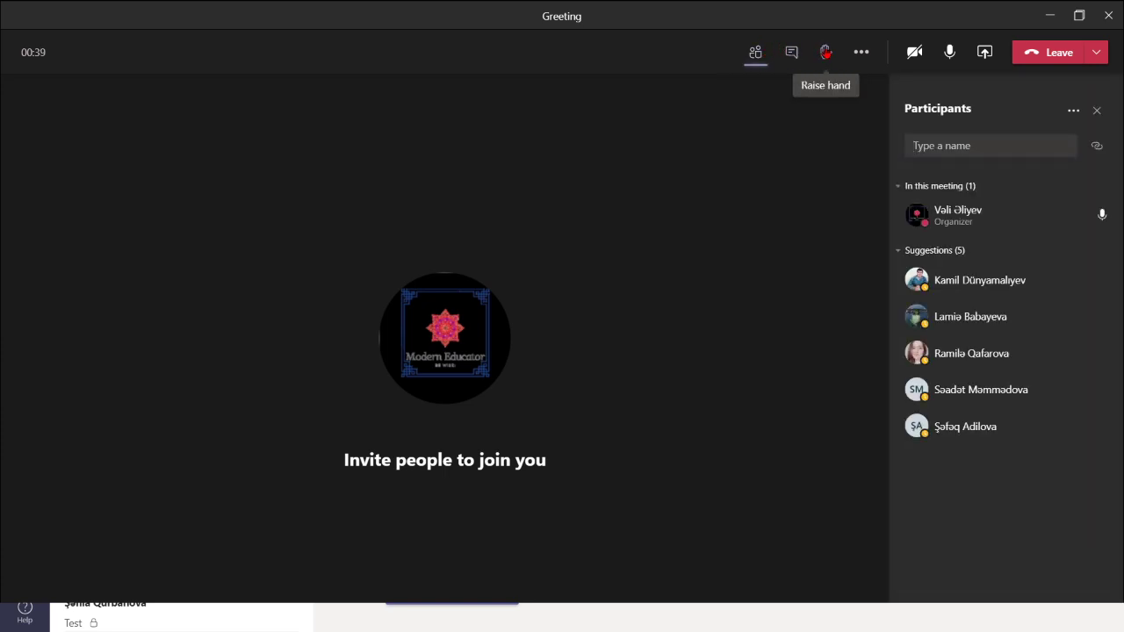
pyautogui.click(825, 53)
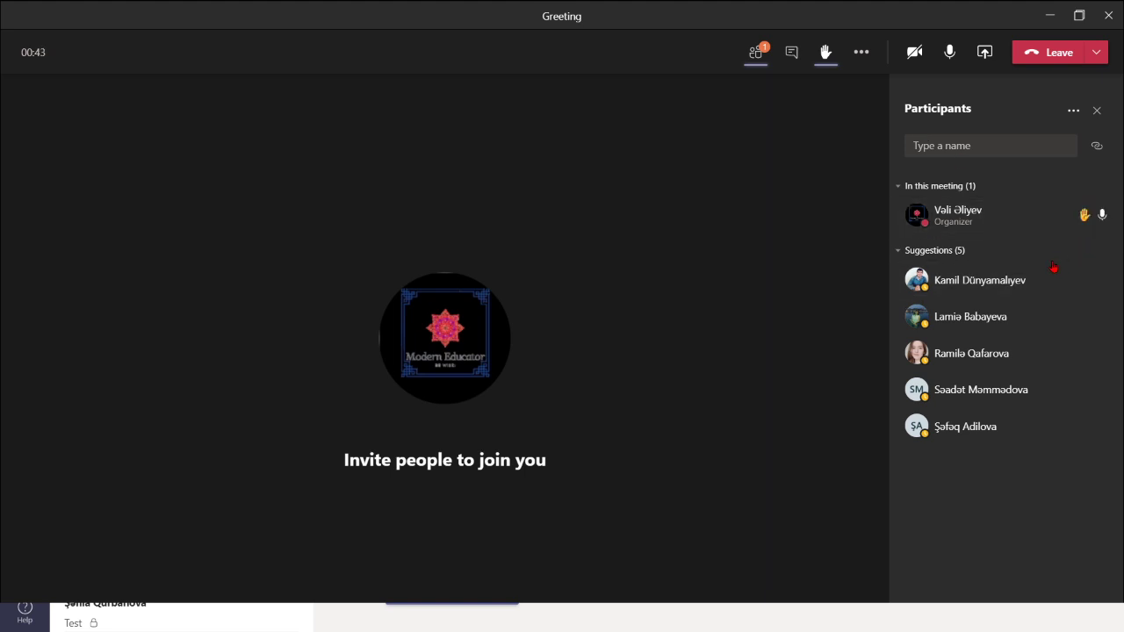
pyautogui.click(949, 52)
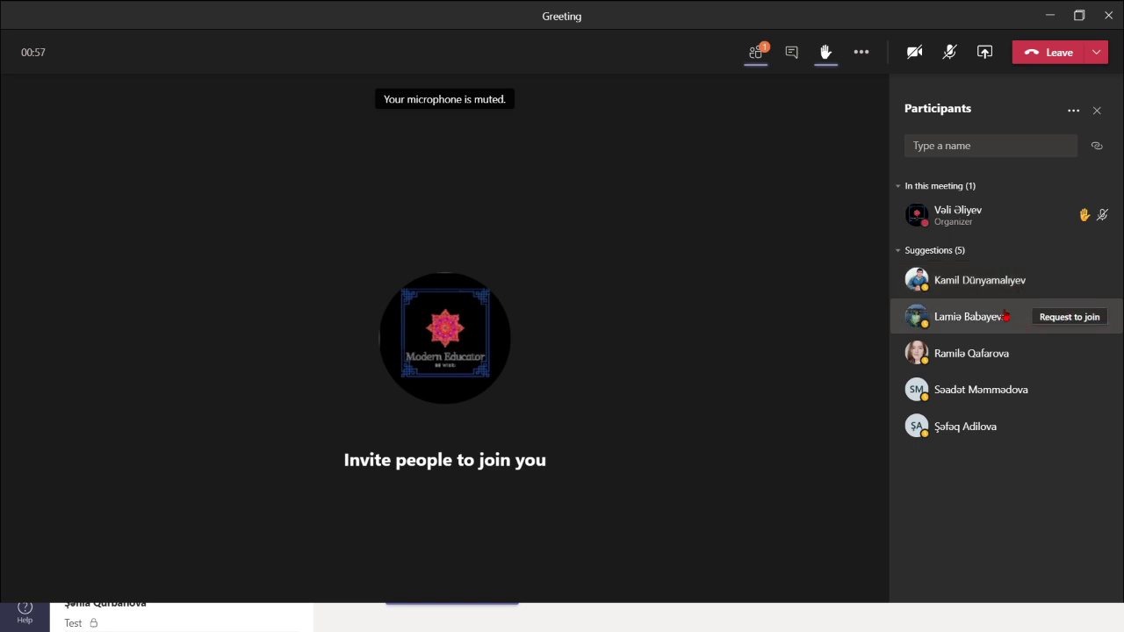
# - Search for people to add to the meeting by the start of a first name, without inviting anyone
pyautogui.click(963, 148)
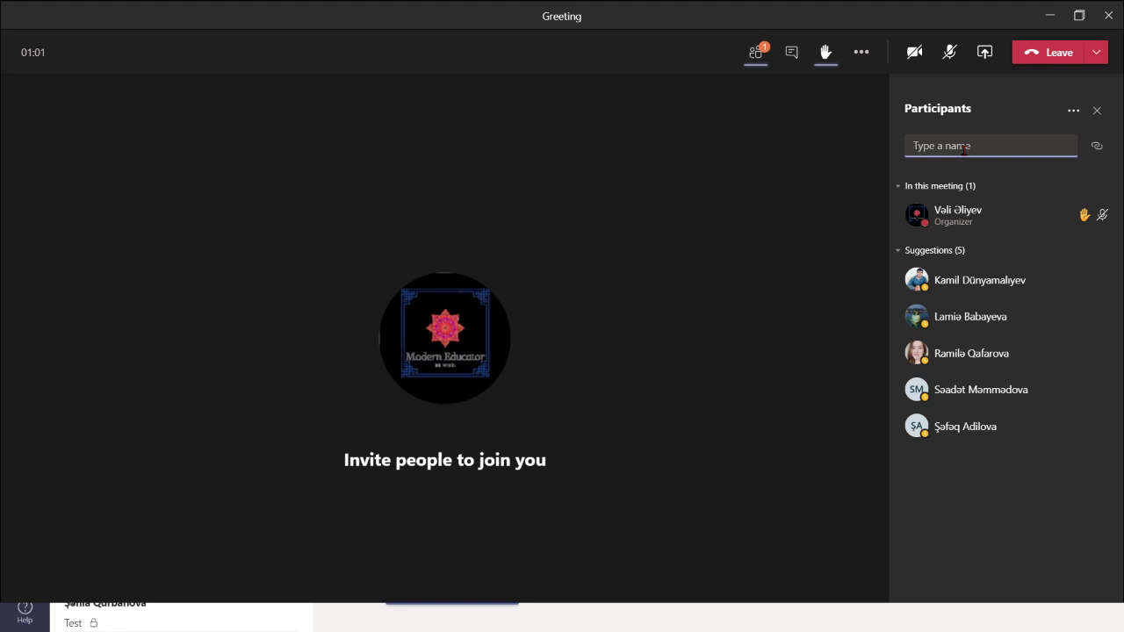
pyautogui.write('Sev')
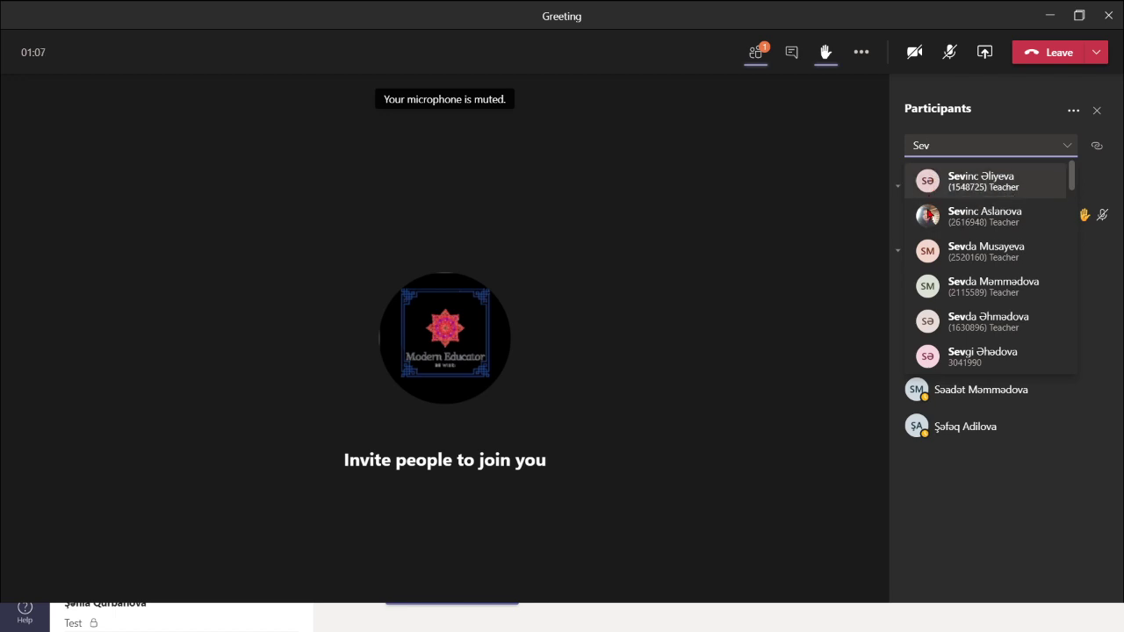
pyautogui.click(838, 136)
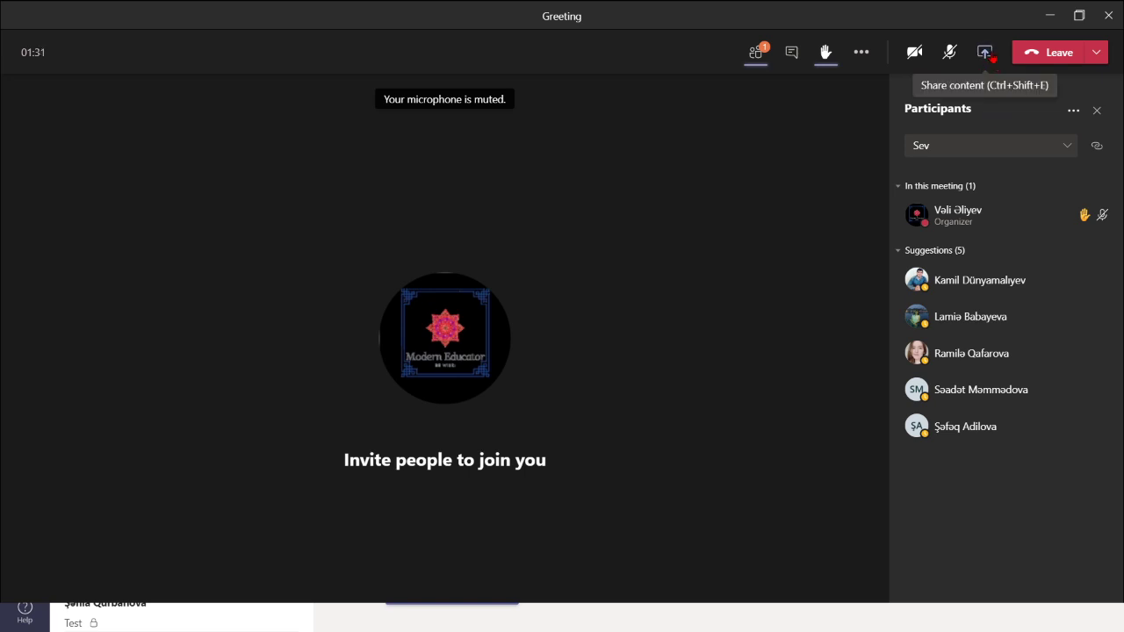
# - Share Microsoft Whiteboard in the meeting and check its settings without changing any
pyautogui.click(984, 53)
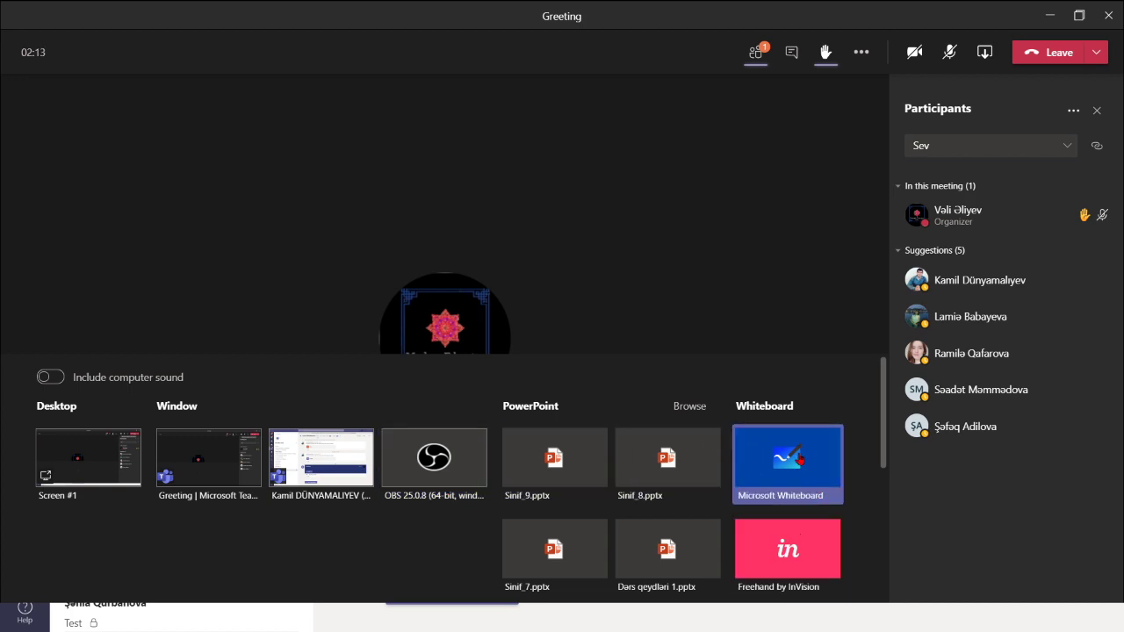
pyautogui.click(800, 460)
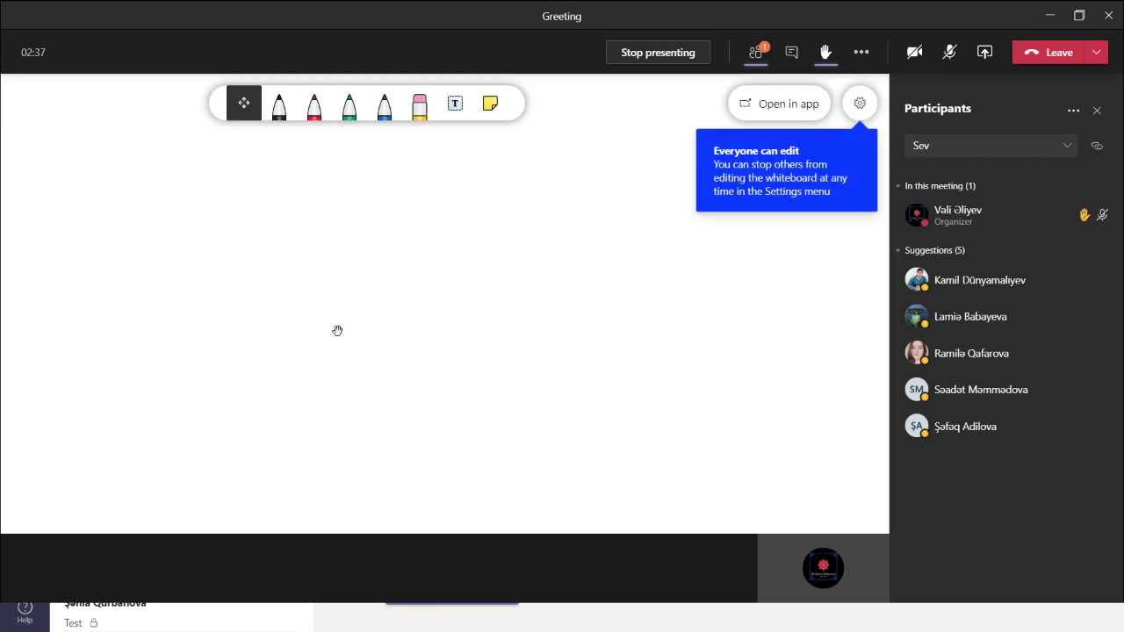
pyautogui.click(860, 104)
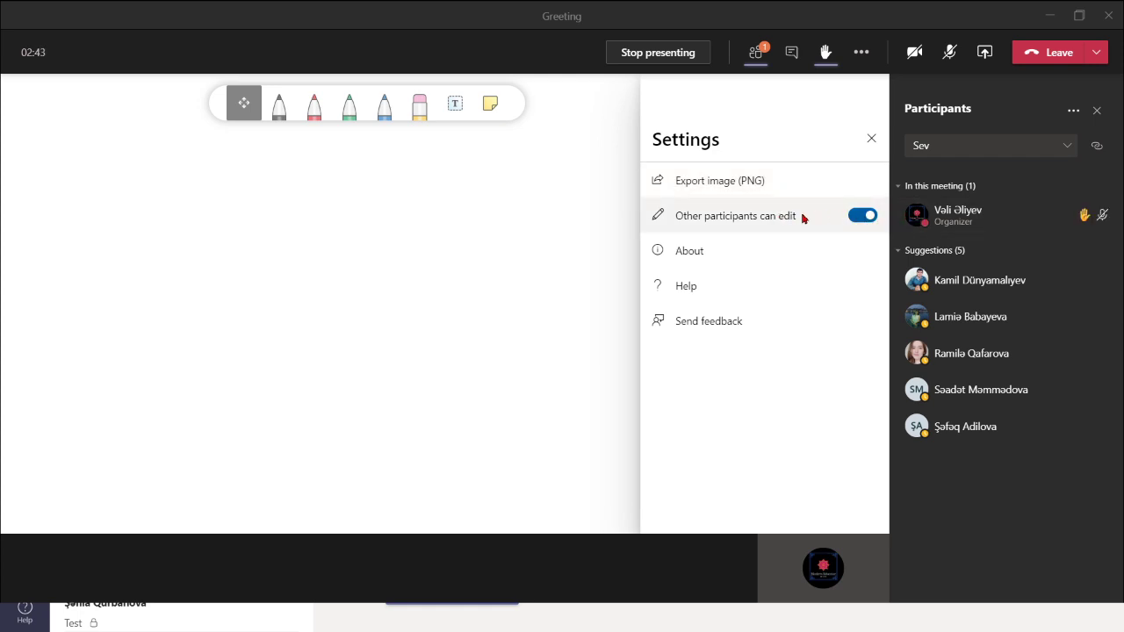
pyautogui.click(512, 206)
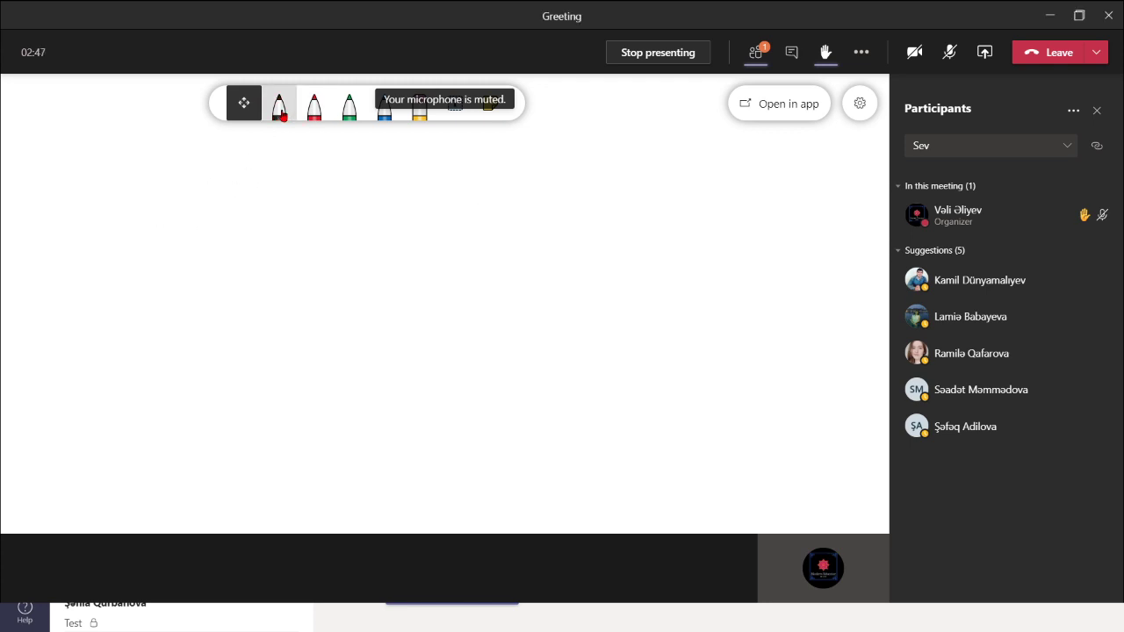
# - Draw a rectangle, an arrow and a triangle on the whiteboard with the black pen
pyautogui.click(279, 107)
pyautogui.moveTo(79, 163); pyautogui.dragTo(71, 260)
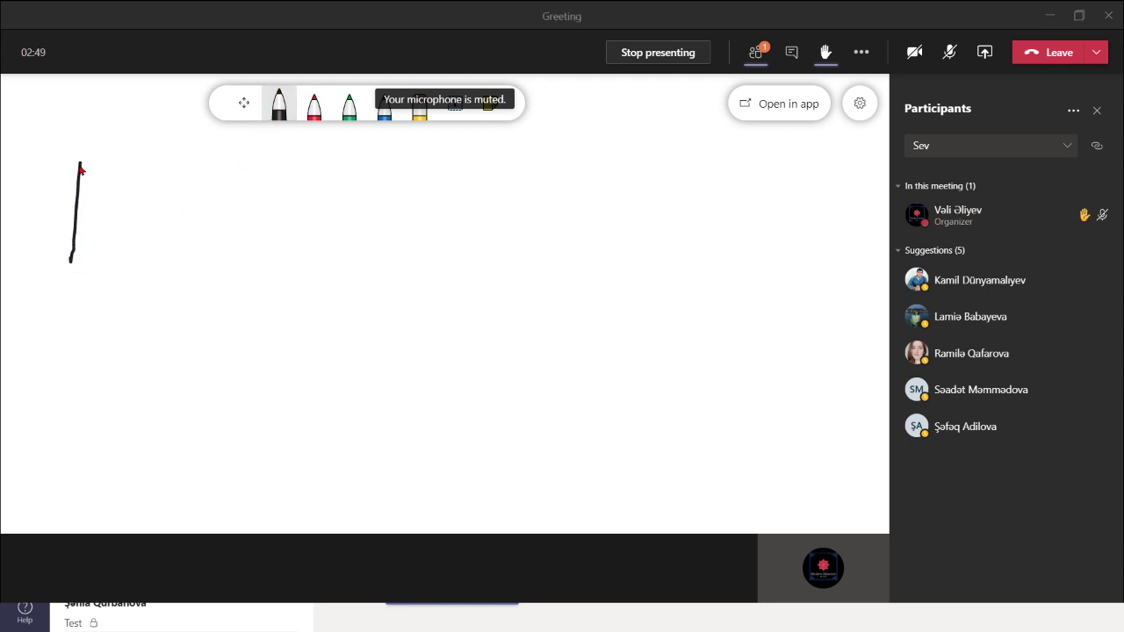
pyautogui.moveTo(79, 169)
pyautogui.mouseDown()
pyautogui.moveTo(126, 180)
pyautogui.moveTo(121, 261)
pyautogui.moveTo(72, 260)
pyautogui.mouseUp()
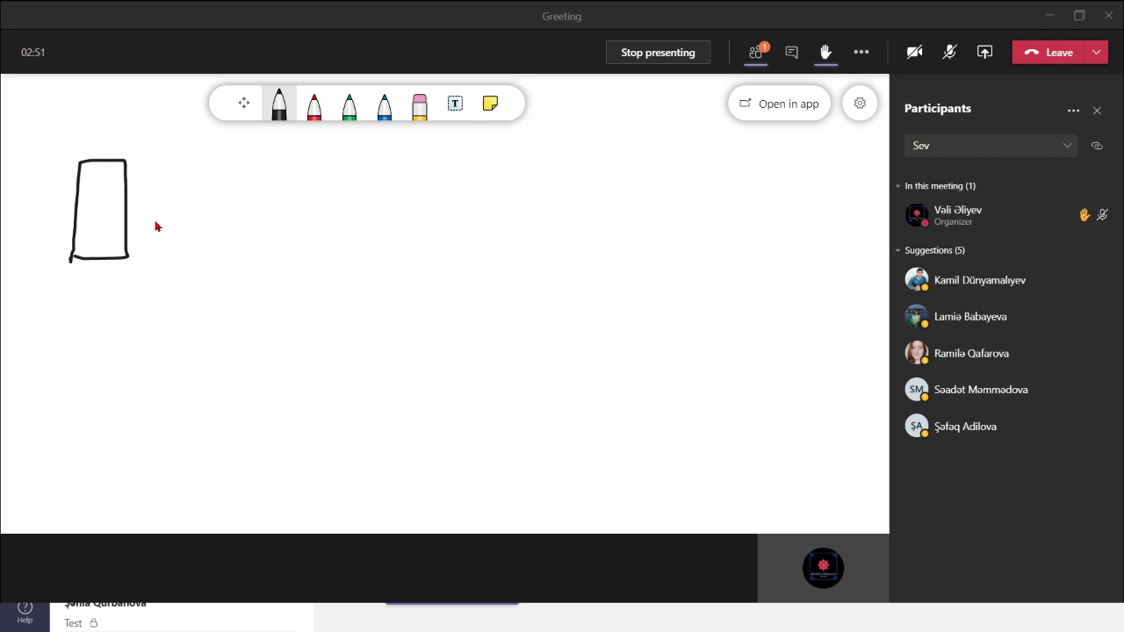
pyautogui.moveTo(140, 212)
pyautogui.mouseDown()
pyautogui.moveTo(254, 213)
pyautogui.moveTo(233, 218)
pyautogui.mouseUp()
pyautogui.moveTo(294, 172)
pyautogui.mouseDown()
pyautogui.moveTo(267, 255)
pyautogui.moveTo(351, 277)
pyautogui.mouseUp()
pyautogui.moveTo(268, 266); pyautogui.dragTo(341, 266)
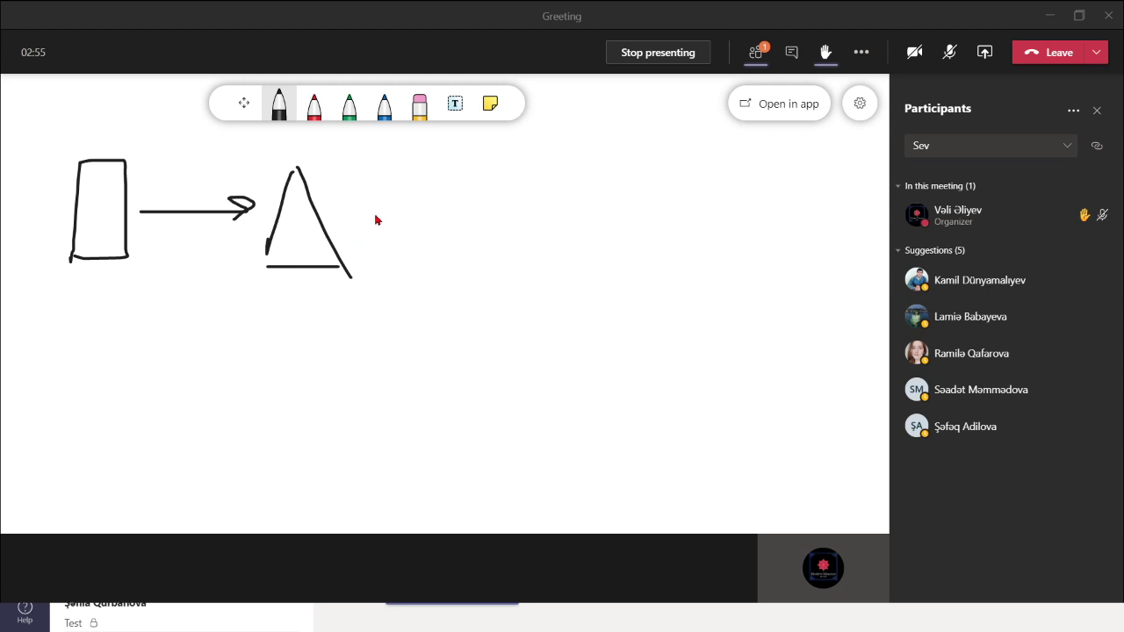
# - Draw two branching arrows from the triangle, one leading to a check mark and the other to an X
pyautogui.moveTo(365, 214)
pyautogui.mouseDown()
pyautogui.moveTo(492, 211)
pyautogui.moveTo(395, 238)
pyautogui.moveTo(510, 382)
pyautogui.mouseUp()
pyautogui.moveTo(472, 188)
pyautogui.mouseDown()
pyautogui.moveTo(514, 212)
pyautogui.moveTo(497, 225)
pyautogui.mouseUp()
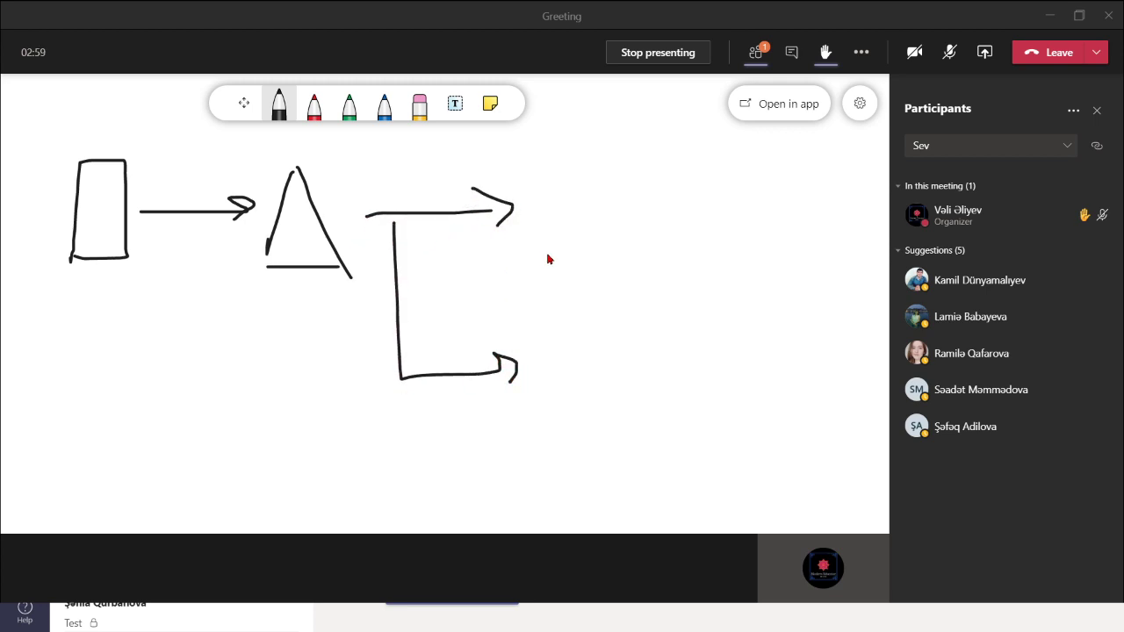
pyautogui.moveTo(570, 179); pyautogui.dragTo(638, 172)
pyautogui.moveTo(623, 344)
pyautogui.mouseDown()
pyautogui.moveTo(583, 386)
pyautogui.moveTo(613, 410)
pyautogui.moveTo(562, 405)
pyautogui.mouseUp()
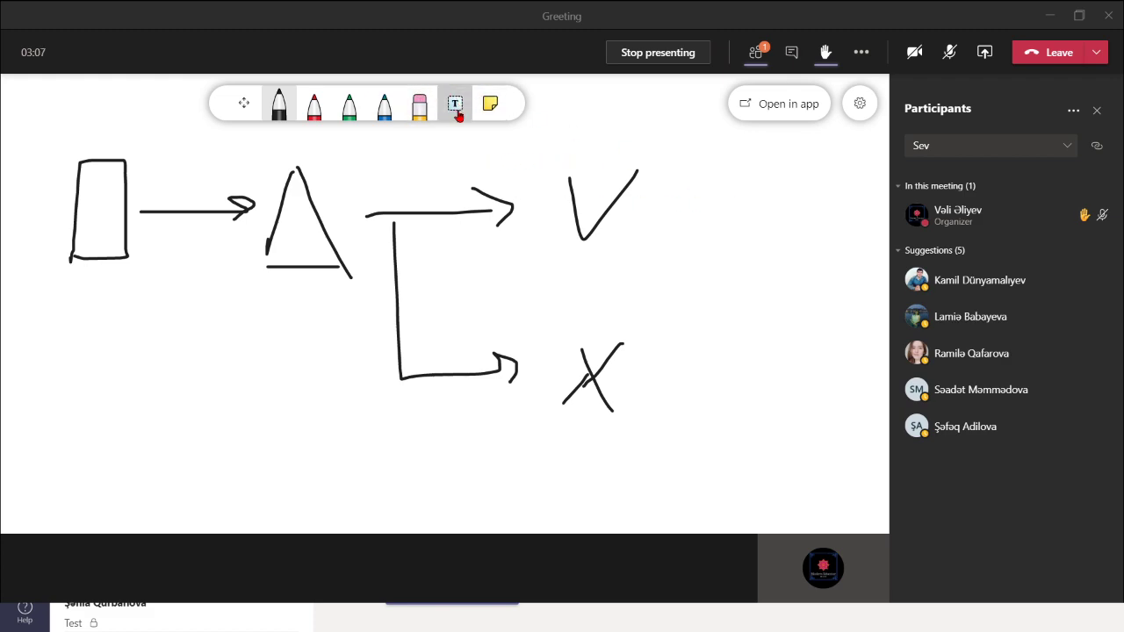
pyautogui.click(455, 104)
pyautogui.click(671, 271)
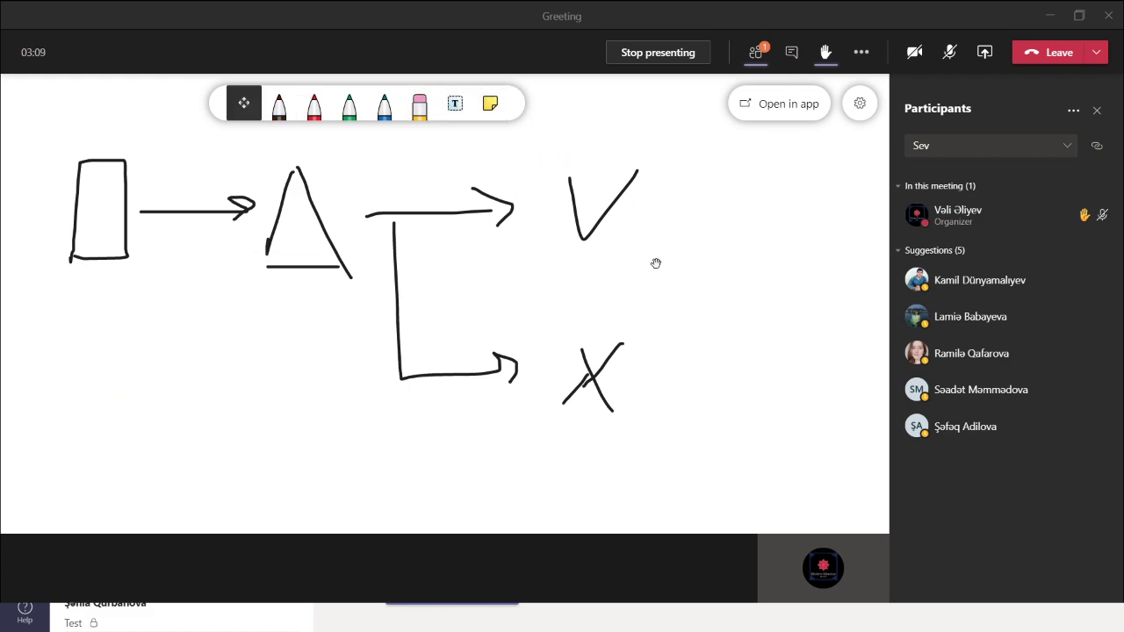
pyautogui.click(453, 105)
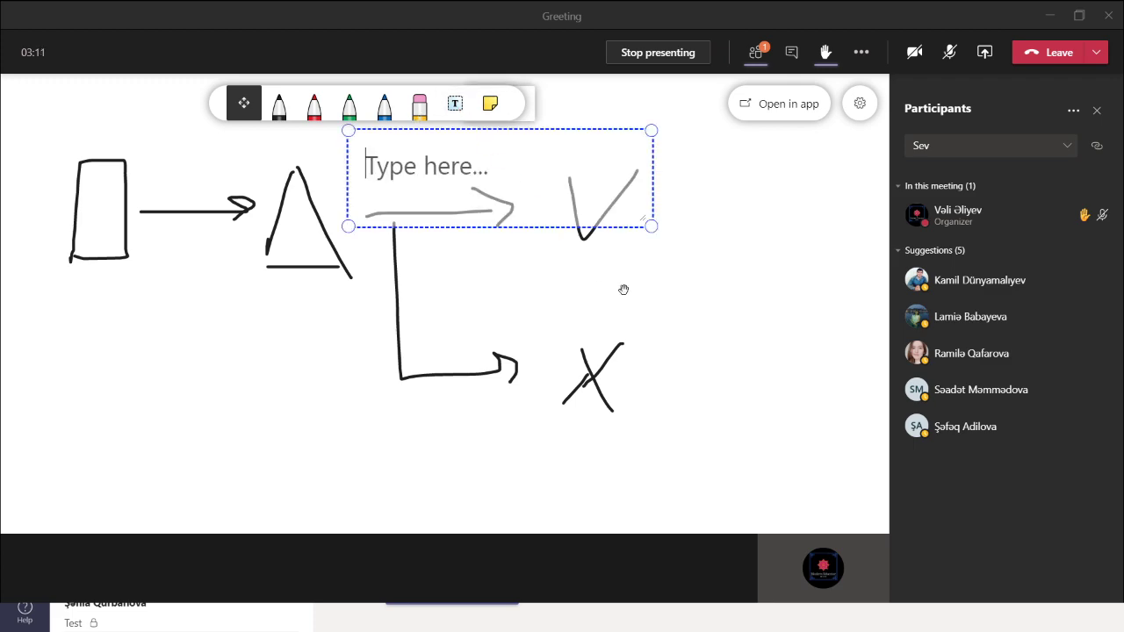
pyautogui.click(609, 345)
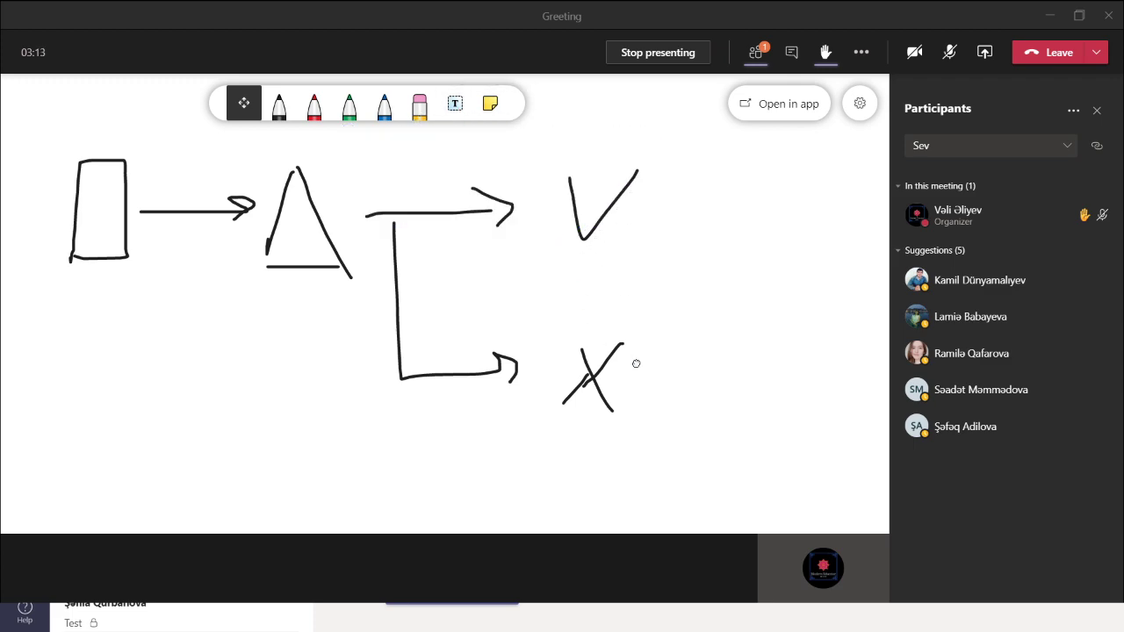
# - Add a text box reading 444444jhgkjhfhkhgvv over the rectangle and triangle
pyautogui.click(455, 106)
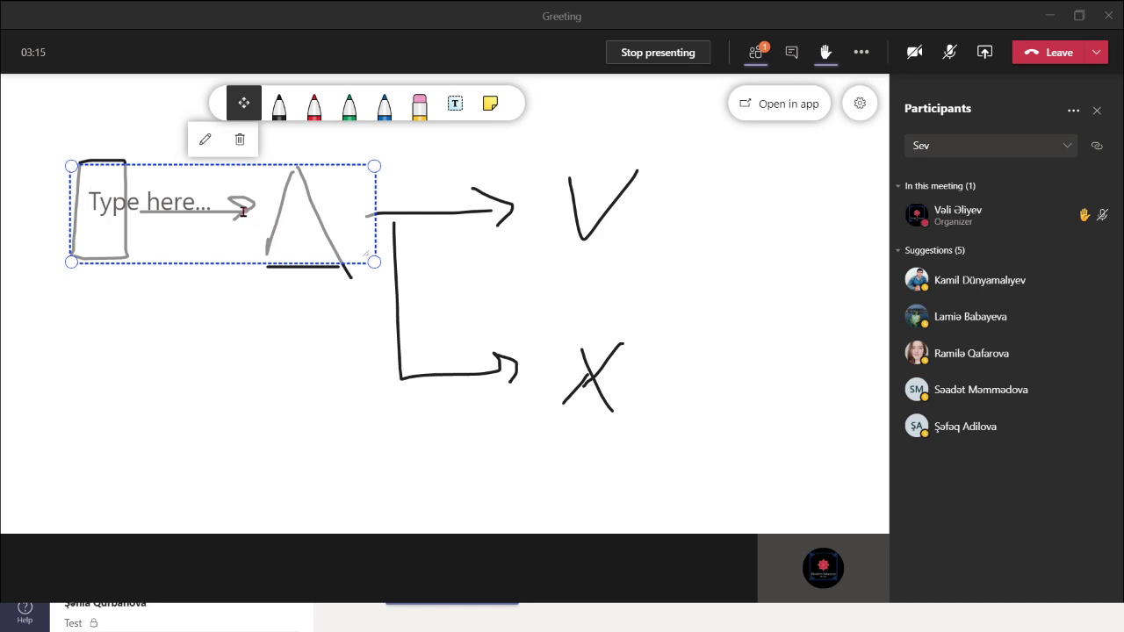
pyautogui.write('444444')
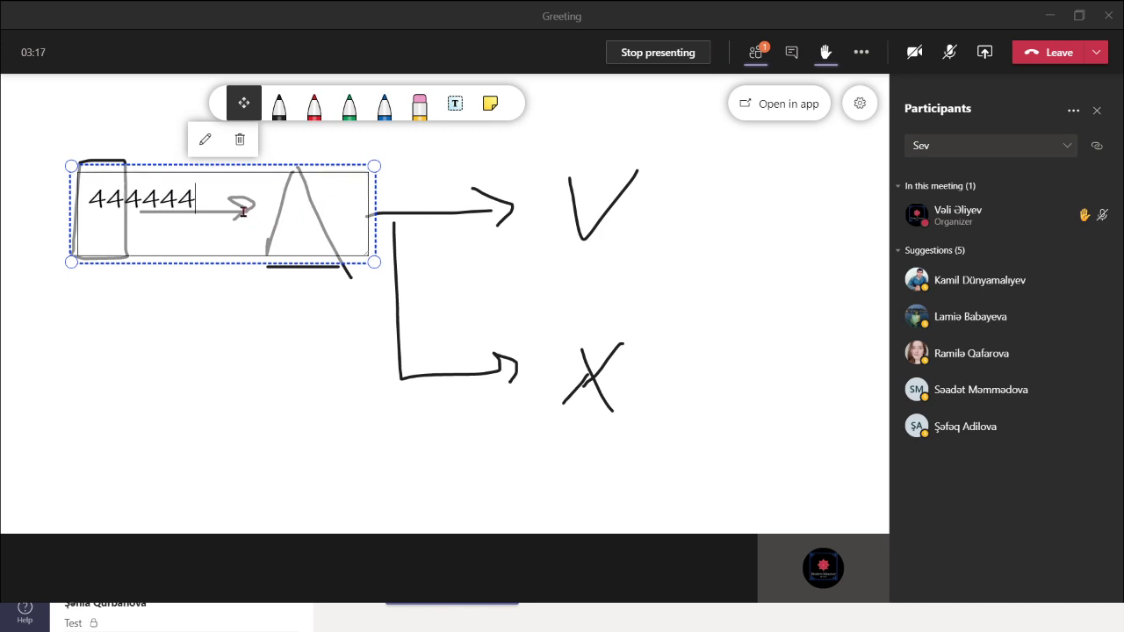
pyautogui.write('jhgkjhfhkhgvv')
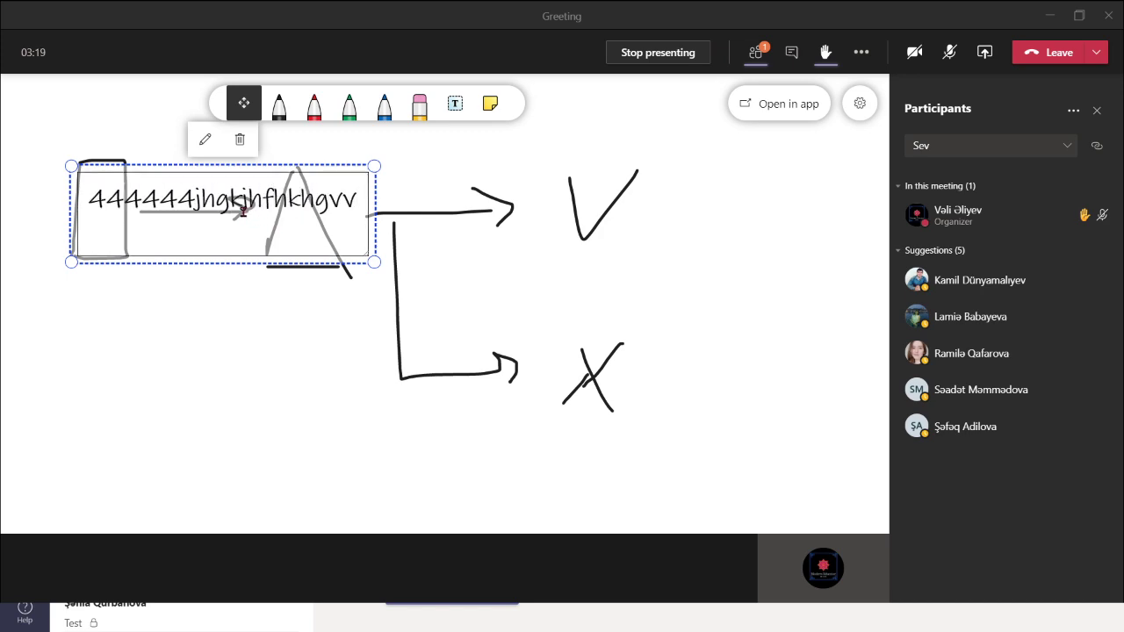
pyautogui.click(519, 160)
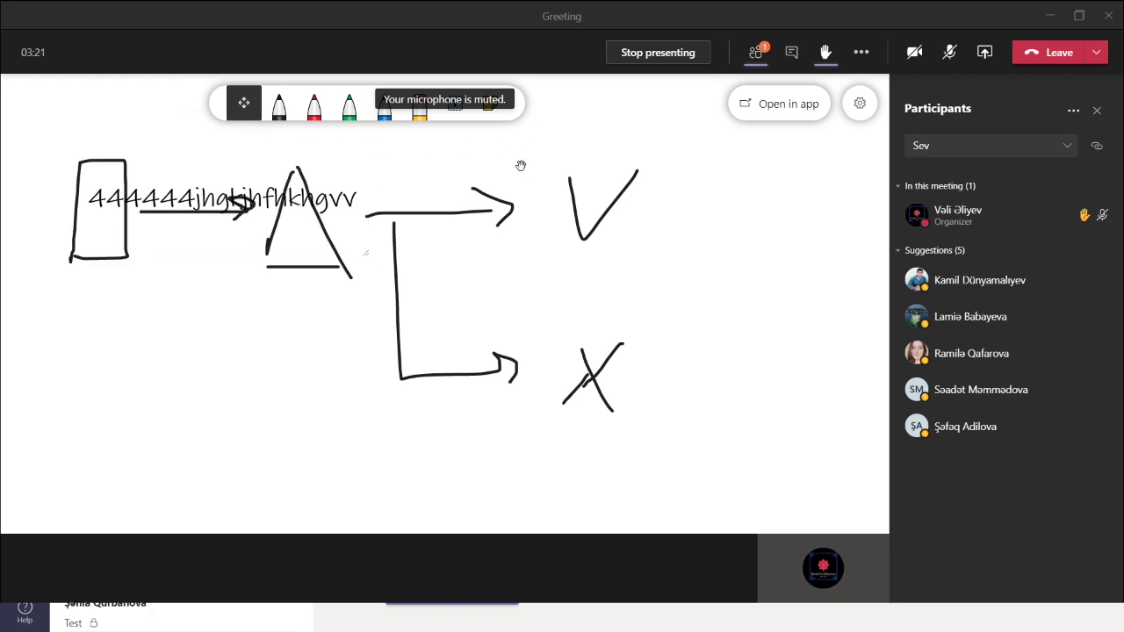
# - Add a yellow sticky note reading ggcjghjhhgchgc to the whiteboard
pyautogui.click(499, 121)
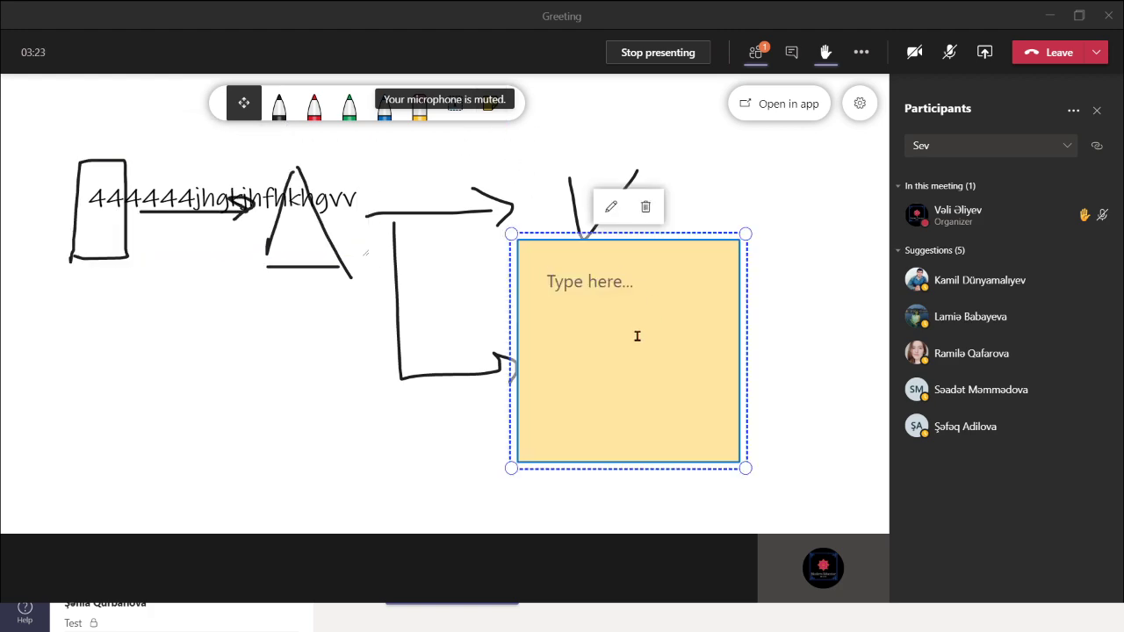
pyautogui.write('ggcjghjhhgchgc')
pyautogui.click(779, 281)
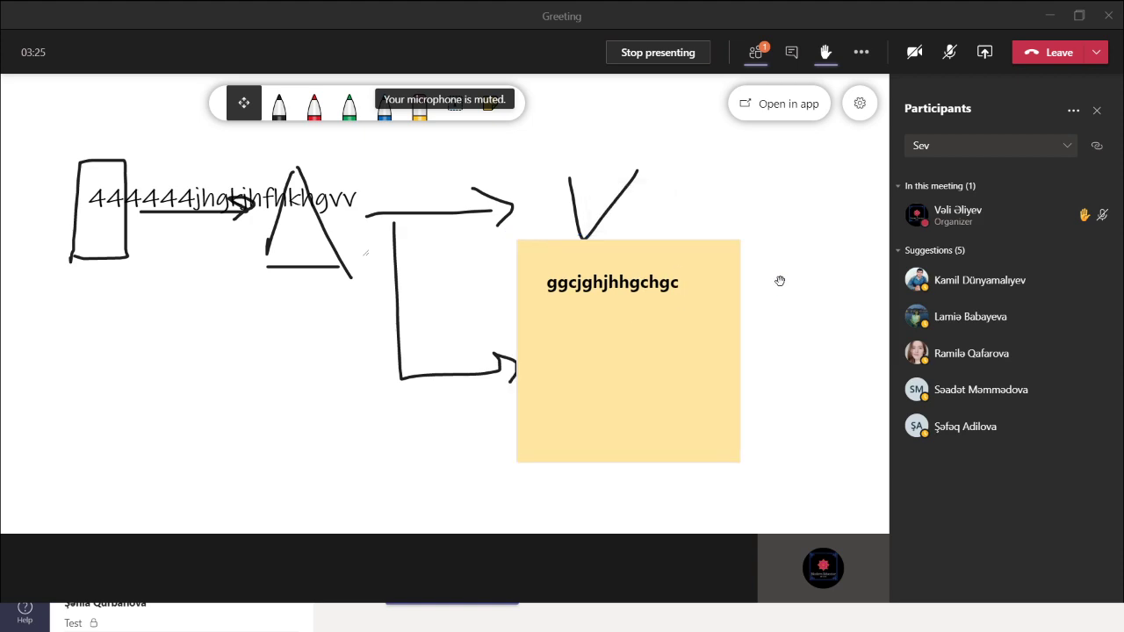
# - Shrink the sticky note and place it below the drawn rectangle
pyautogui.click(731, 298)
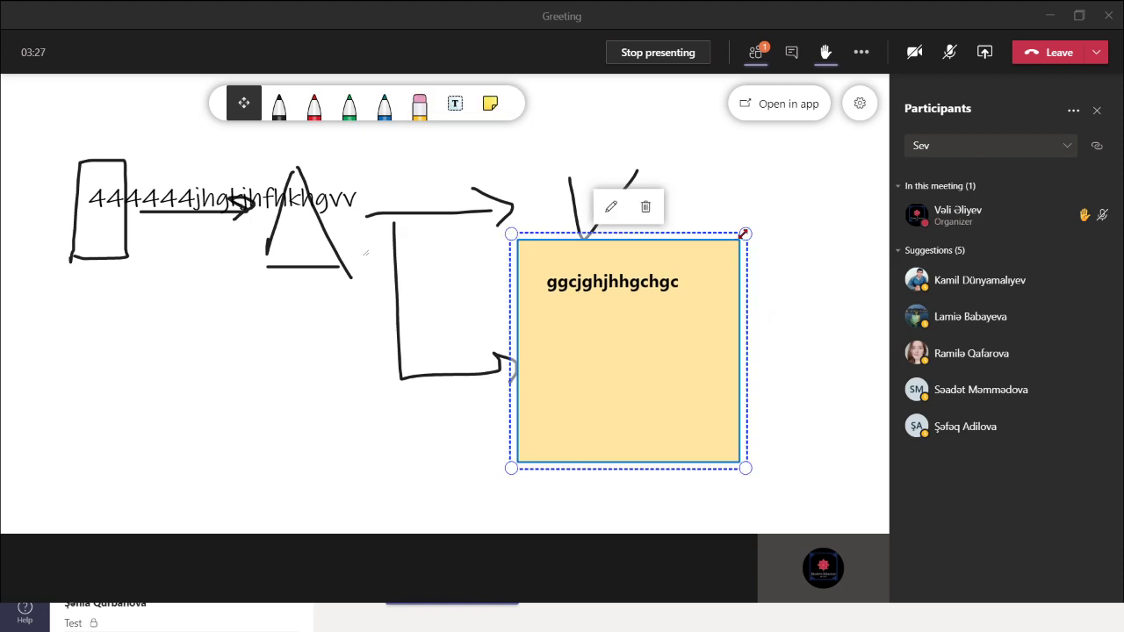
pyautogui.moveTo(744, 234); pyautogui.dragTo(640, 340)
pyautogui.moveTo(594, 405); pyautogui.dragTo(128, 374)
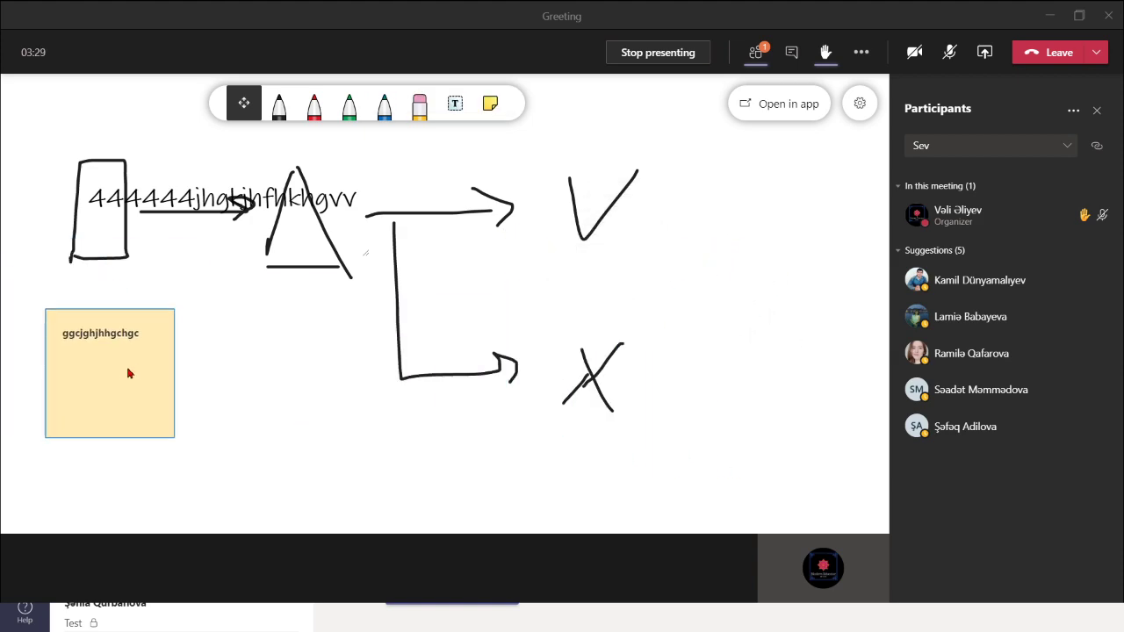
pyautogui.click(643, 247)
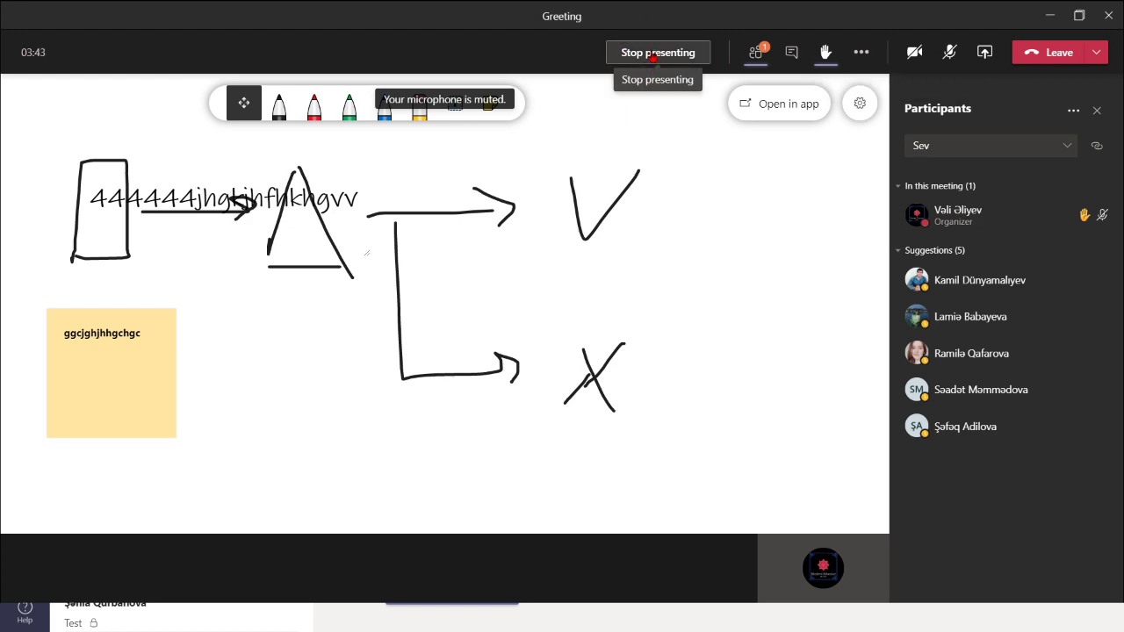
# - Stop presenting the whiteboard and check the options for leaving or ending the meeting without choosing one
pyautogui.click(653, 53)
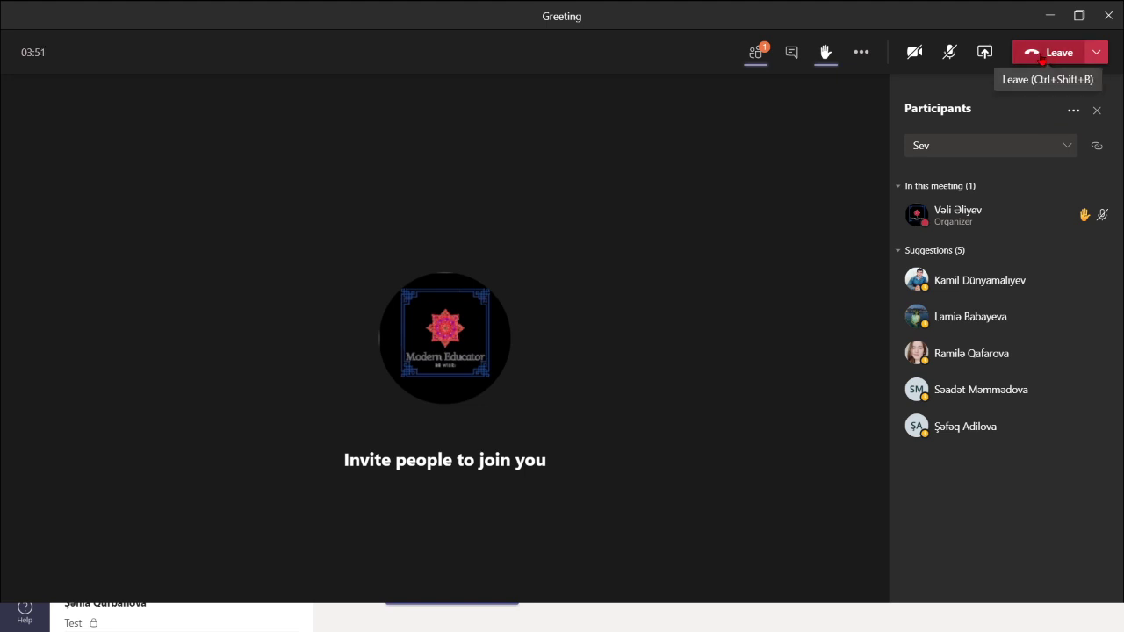
pyautogui.click(1097, 55)
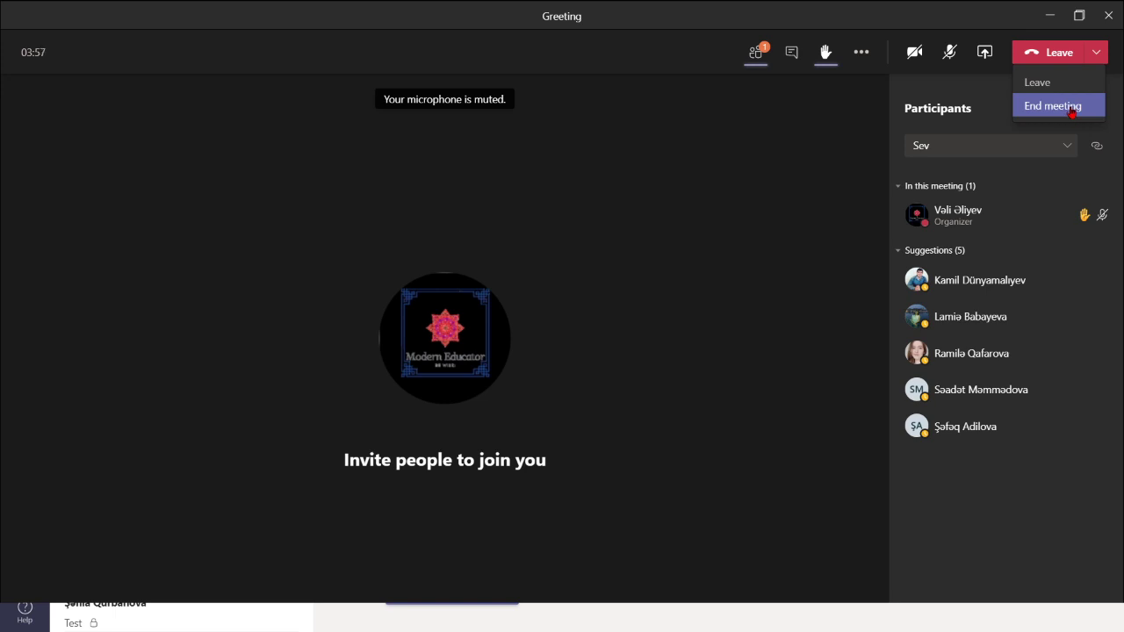
pyautogui.click(827, 140)
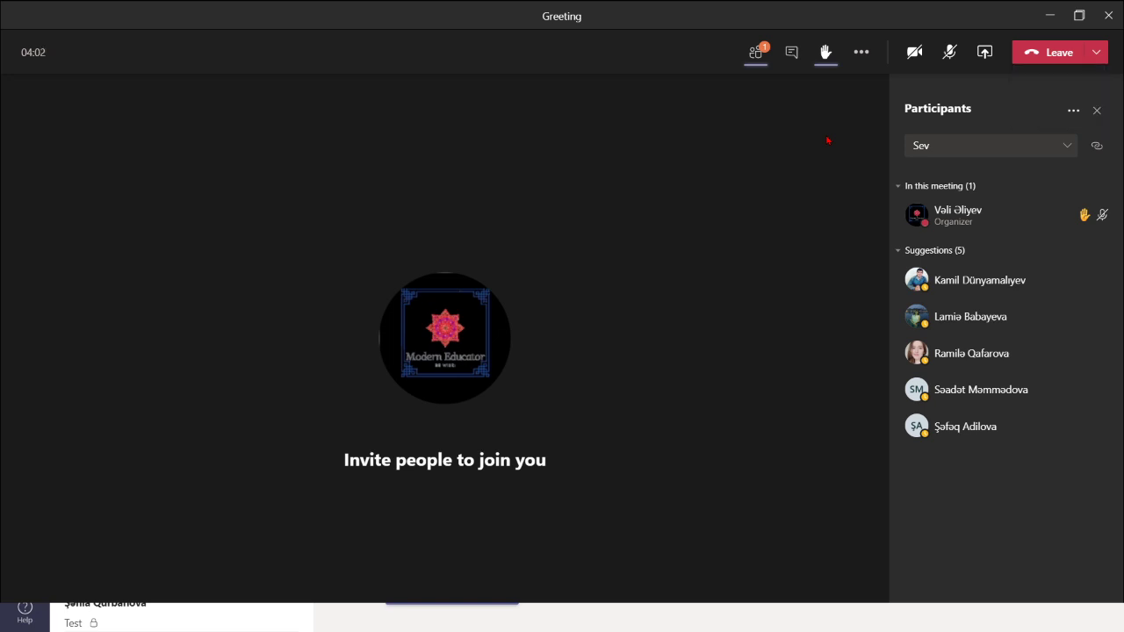
# - Open the participants' permission management page in the browser and copy its web address
pyautogui.click(1073, 111)
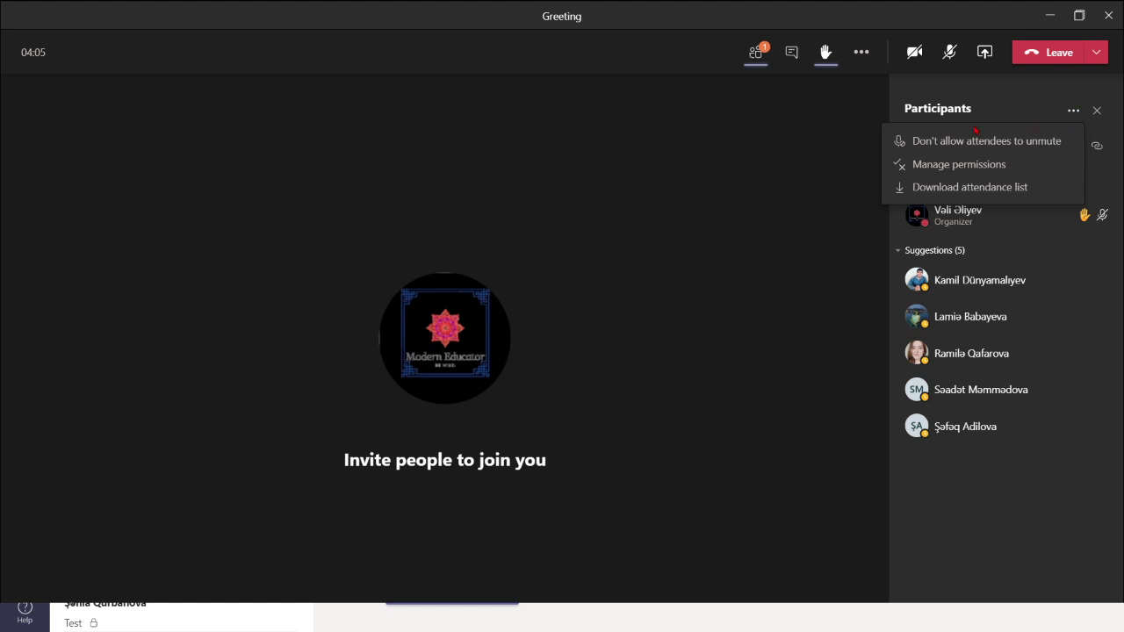
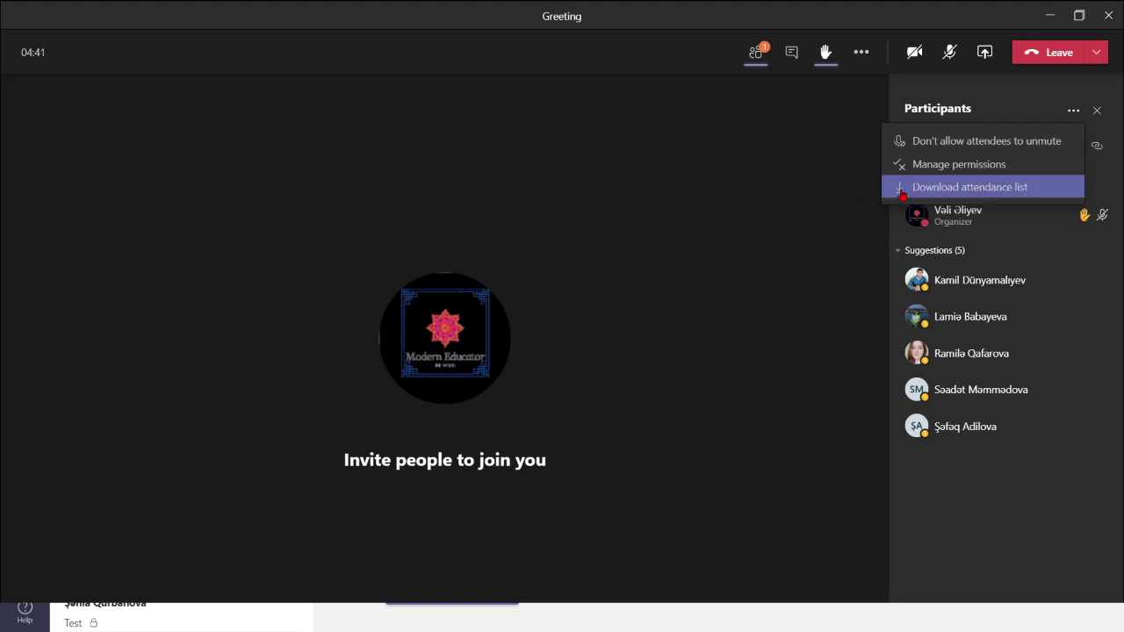
pyautogui.click(968, 167)
pyautogui.click(352, 38)
pyautogui.hotkey('ctrl', 'c')
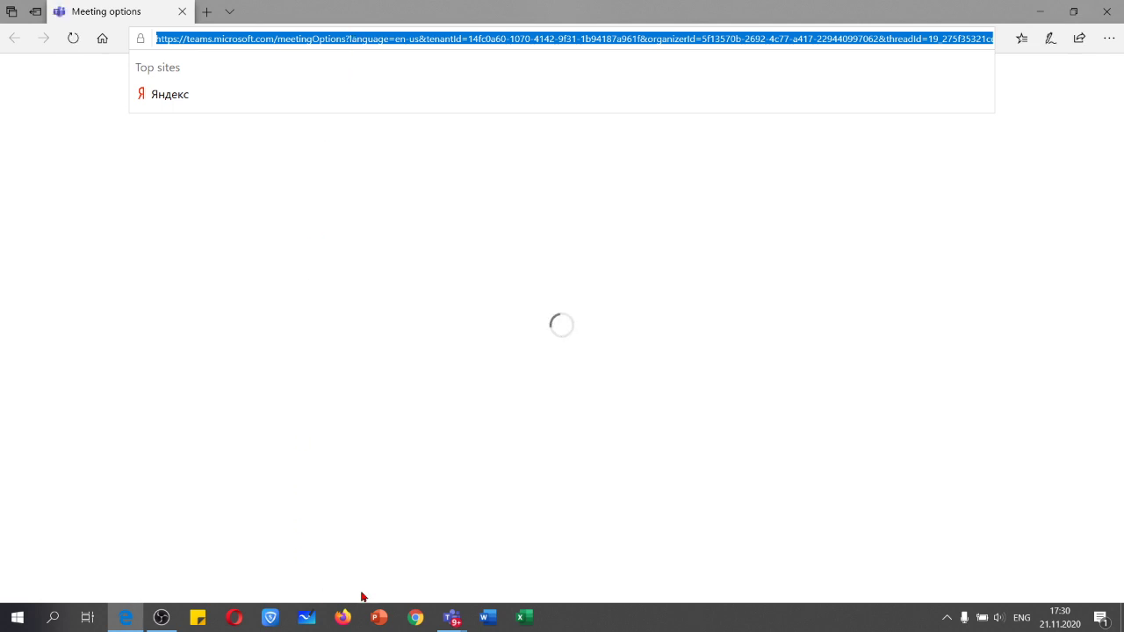
# - Switch to Chrome, load the copied meeting options address and remove the newly added Avira Password Manager extension
pyautogui.click(416, 618)
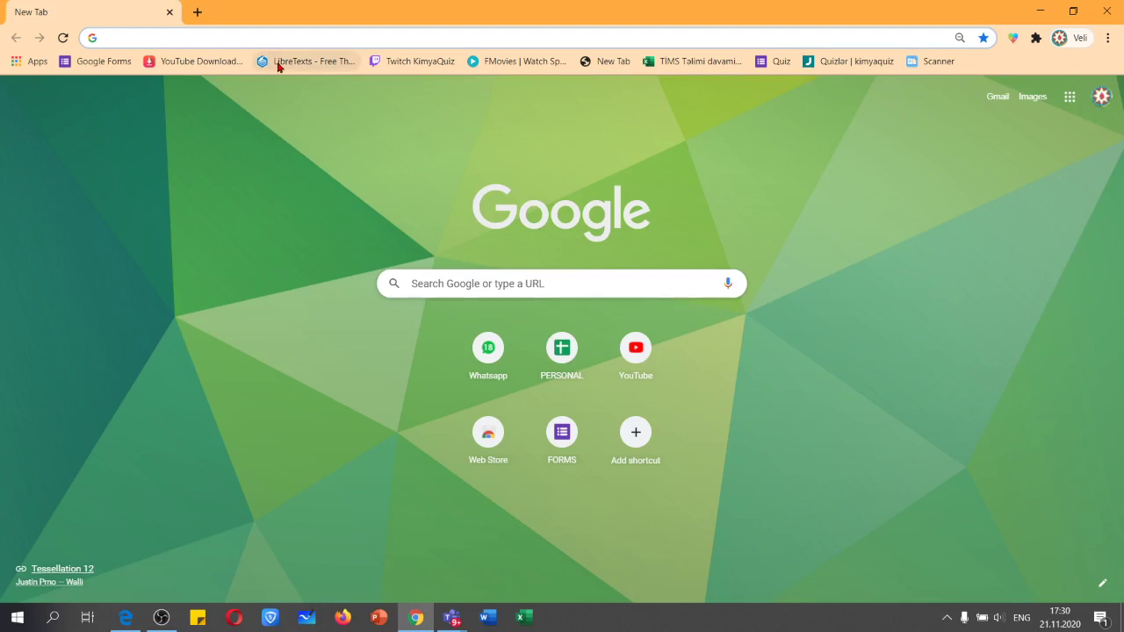
pyautogui.hotkey('ctrl', 'v')
pyautogui.click(277, 67)
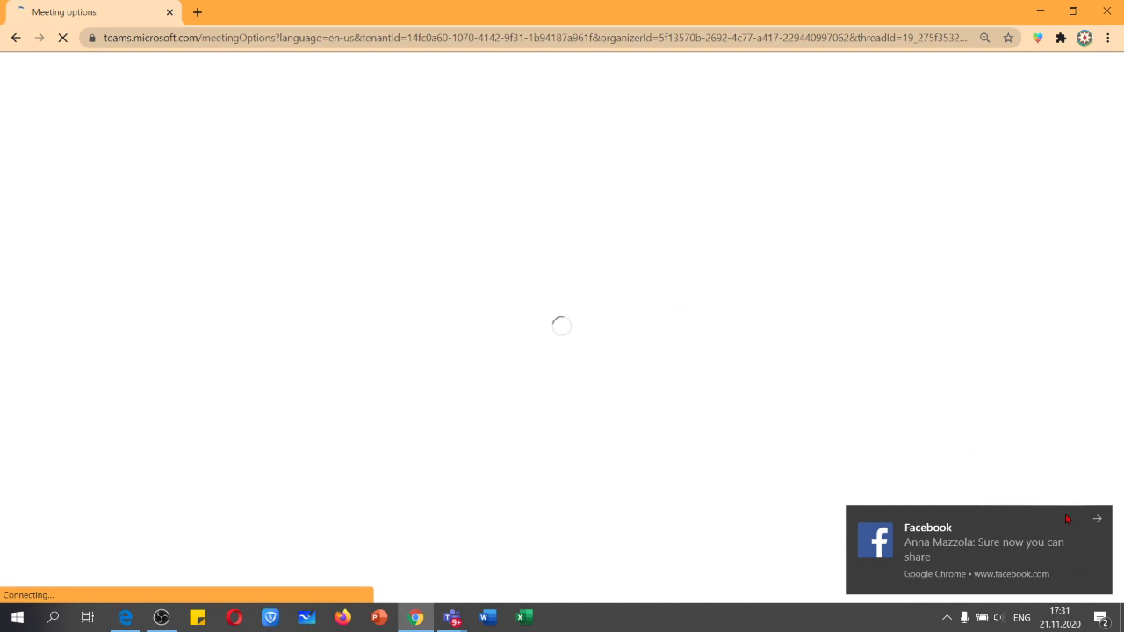
pyautogui.moveTo(1099, 519)
pyautogui.click(676, 46)
pyautogui.press('Return')
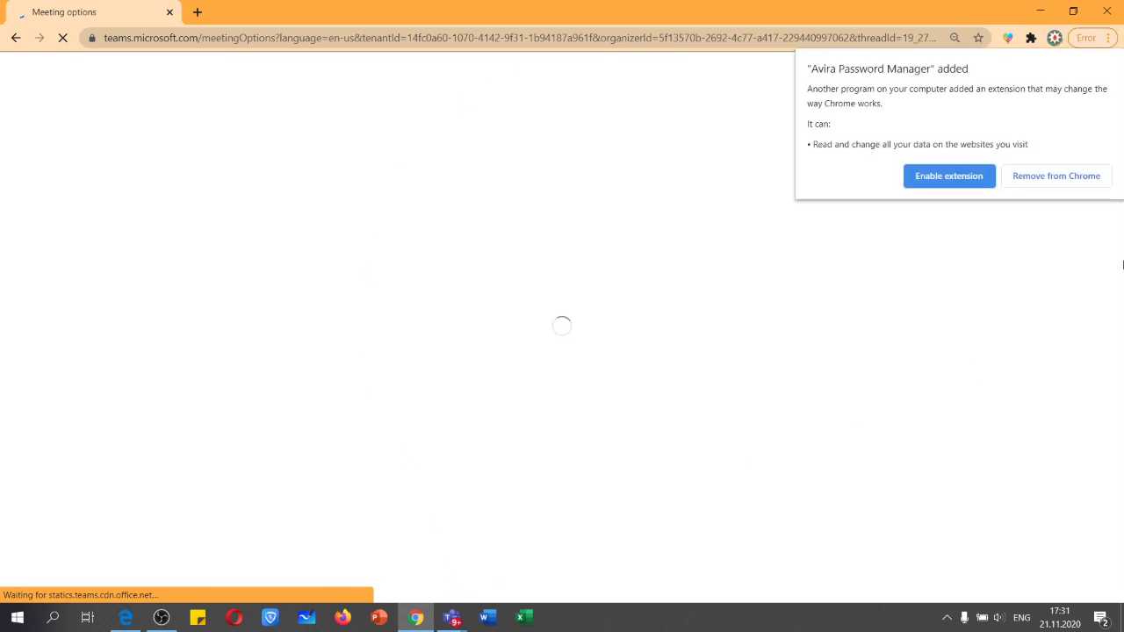
pyautogui.click(1069, 176)
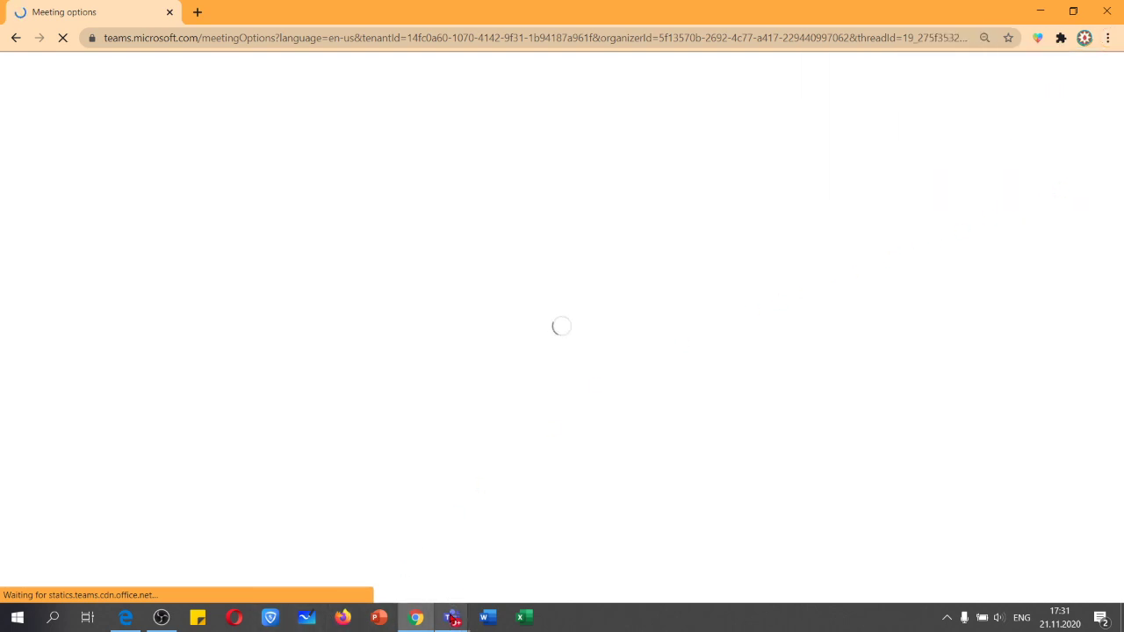
# - Switch back to the Greeting meeting in Teams and open its meeting options
pyautogui.moveTo(452, 618)
pyautogui.click(505, 531)
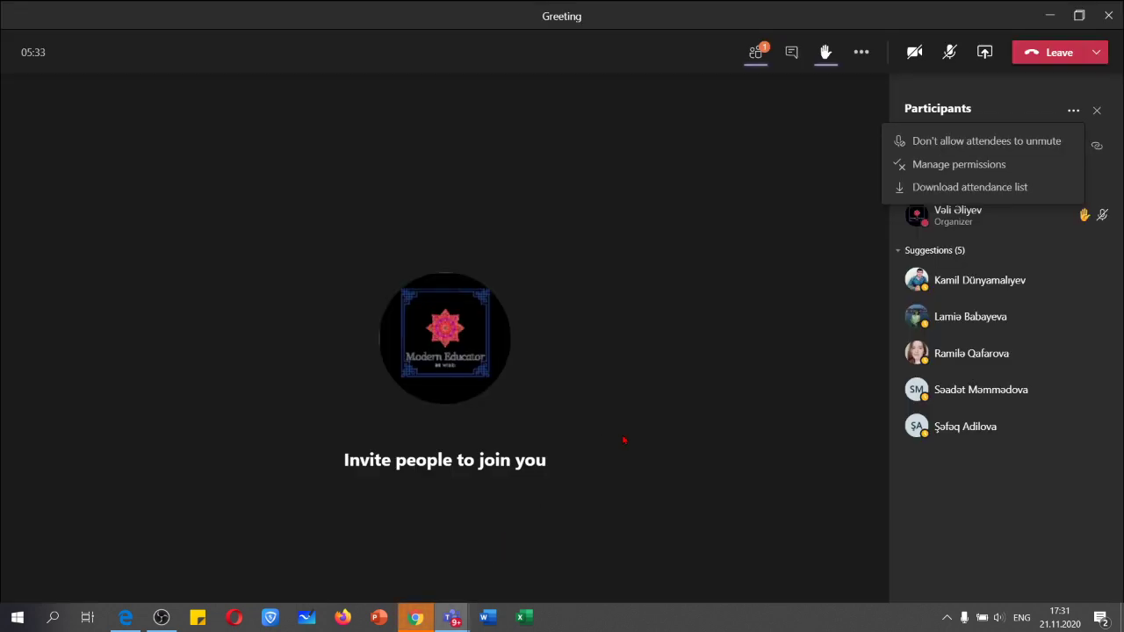
pyautogui.click(765, 308)
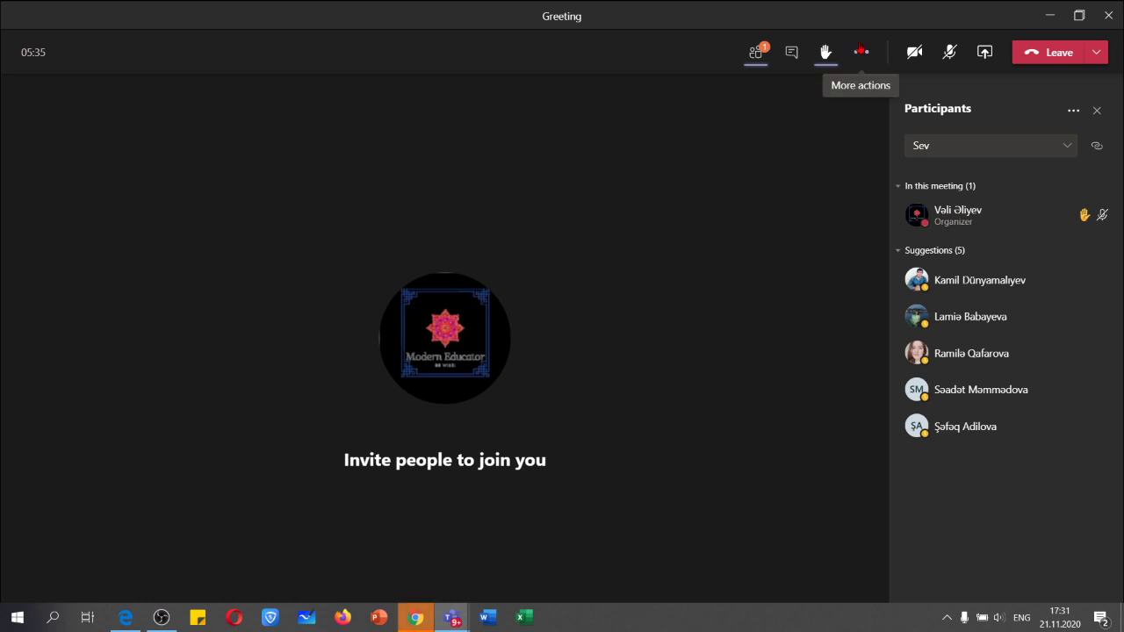
pyautogui.click(860, 52)
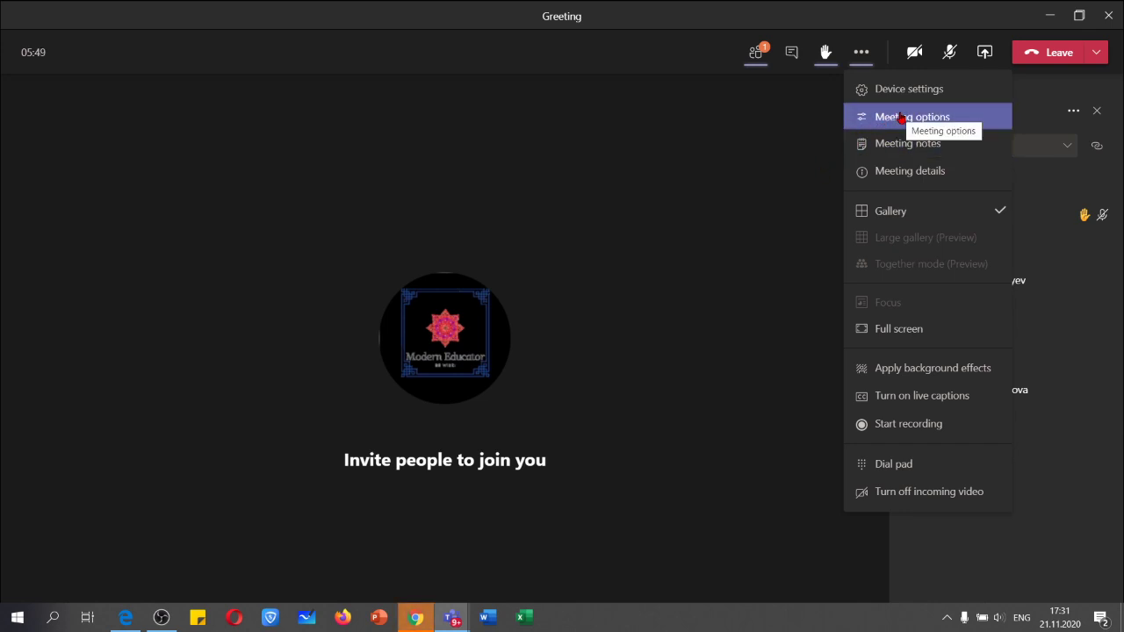
pyautogui.click(900, 118)
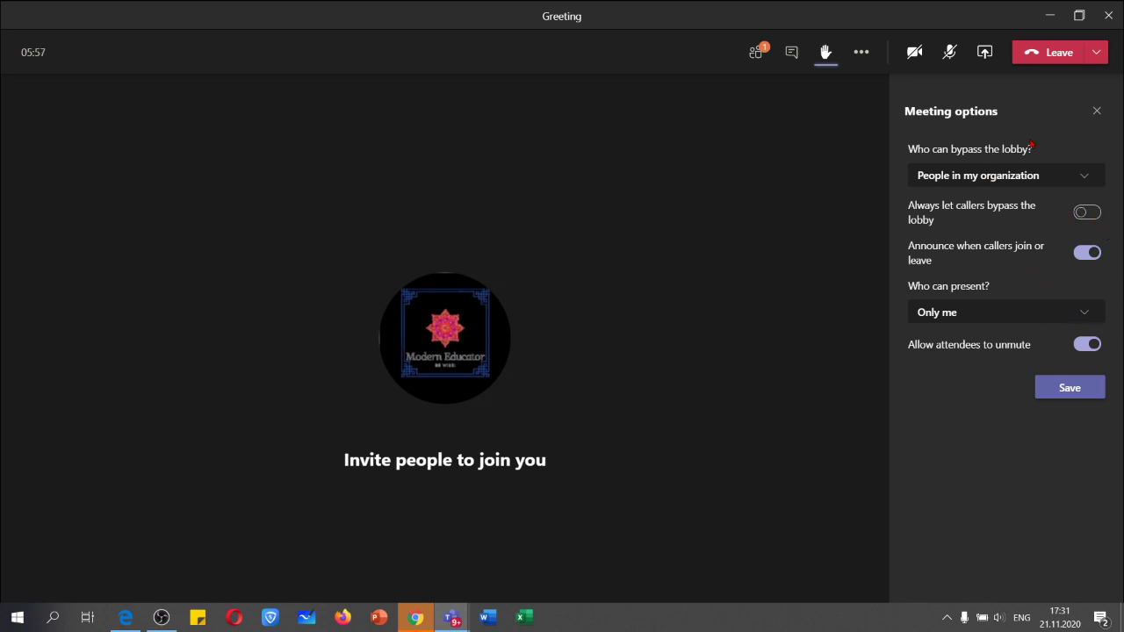
# - Show the participants again and check their management options without choosing one
pyautogui.click(862, 54)
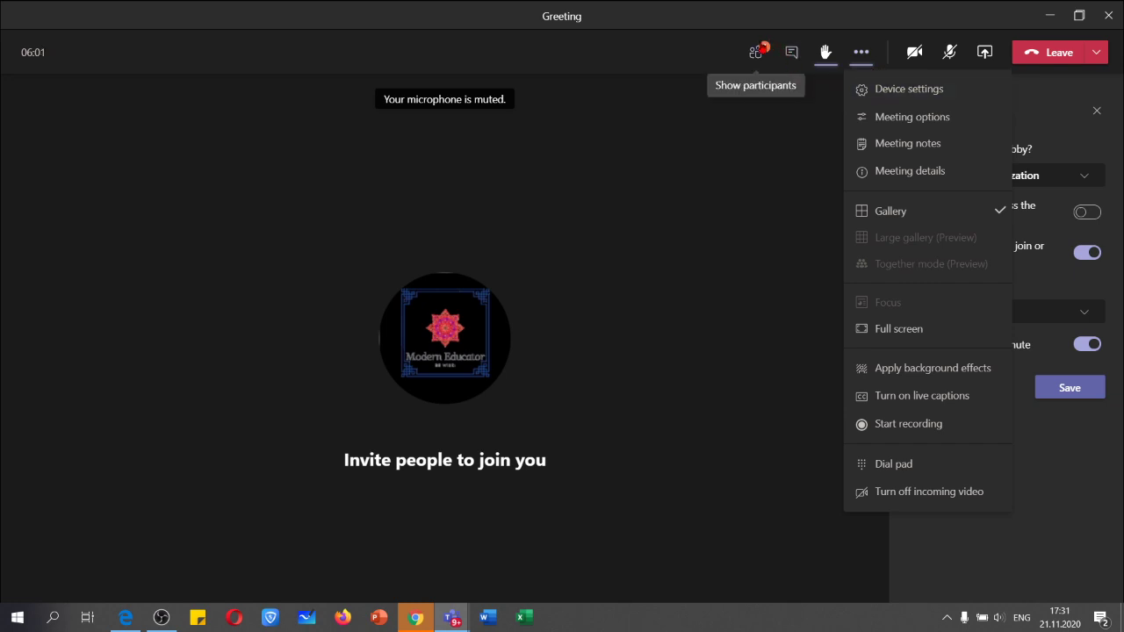
pyautogui.click(754, 52)
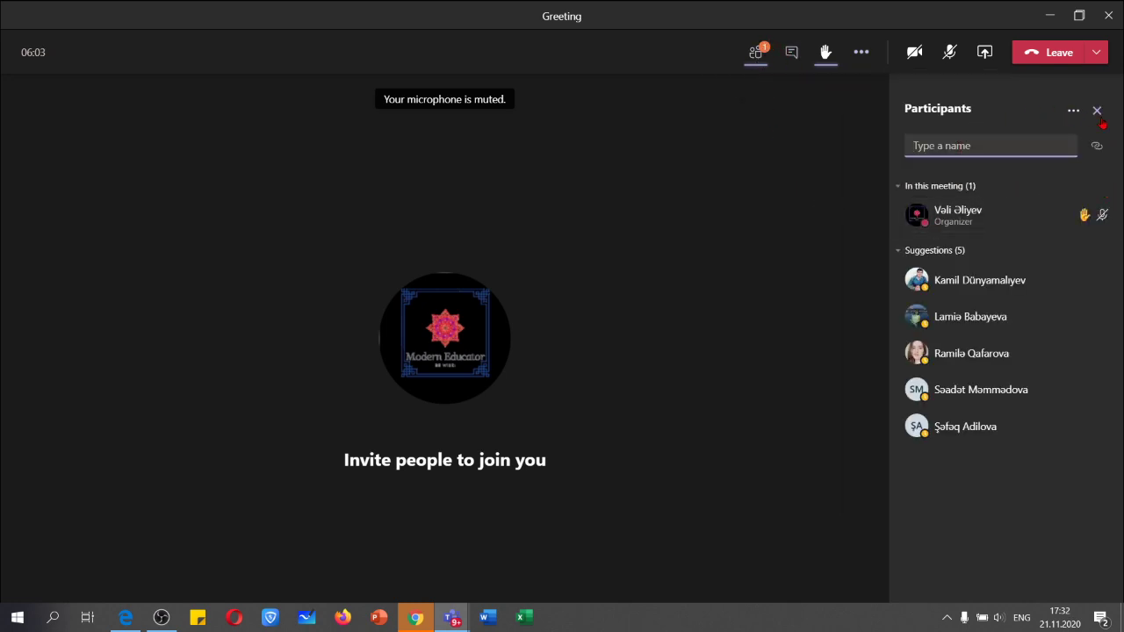
pyautogui.click(1074, 111)
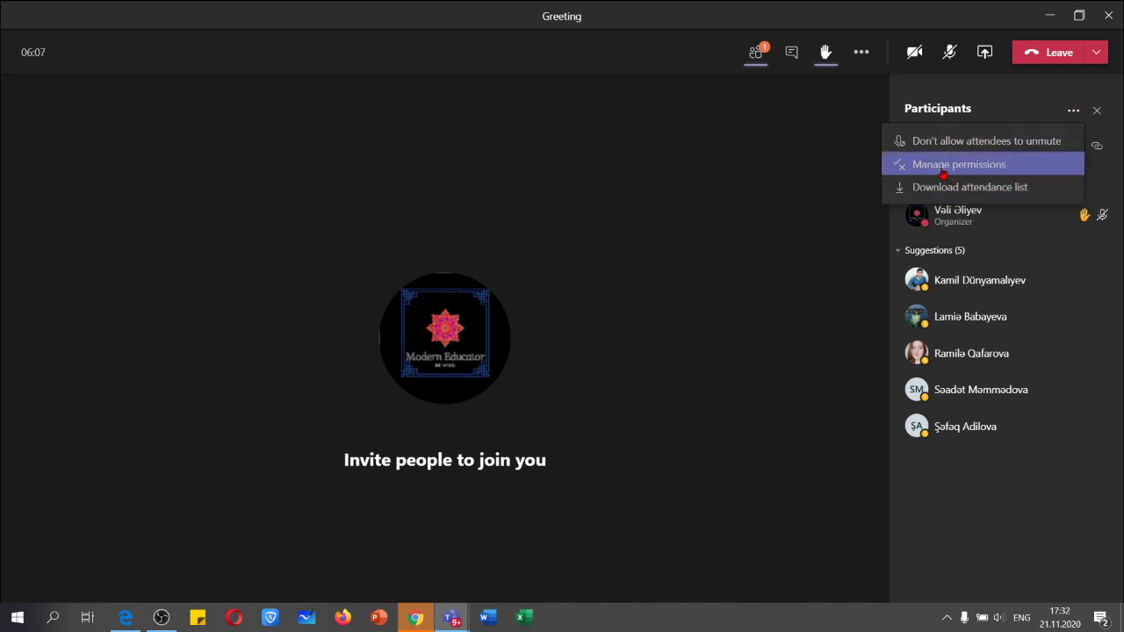
pyautogui.click(848, 180)
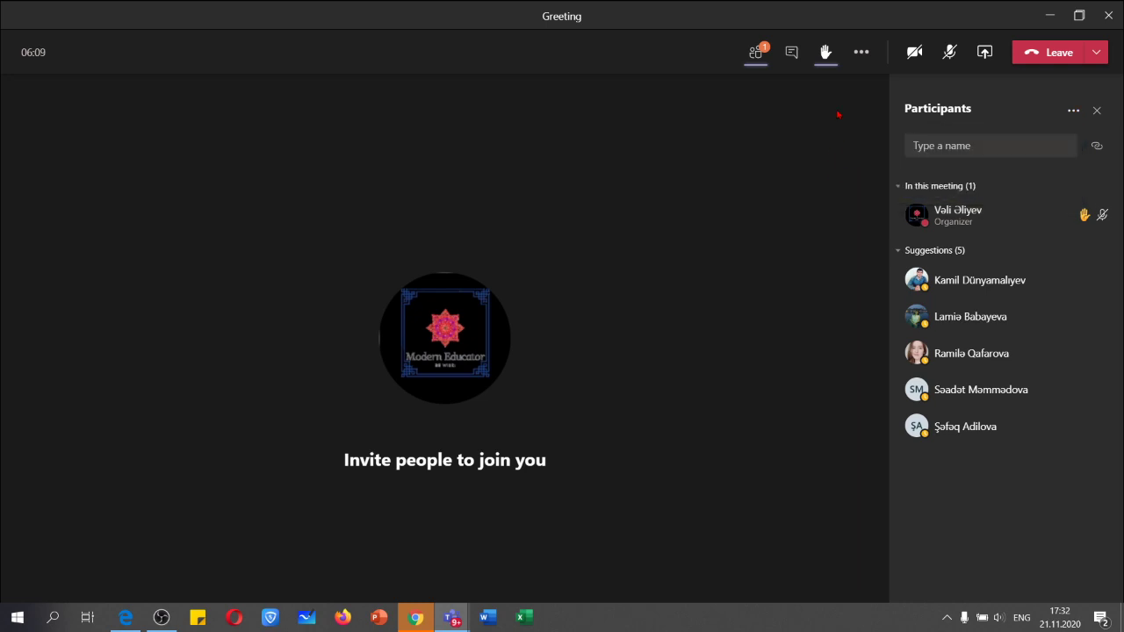
# - In the meeting options, try Specific people and switch who can present to Everyone without saving
pyautogui.click(861, 55)
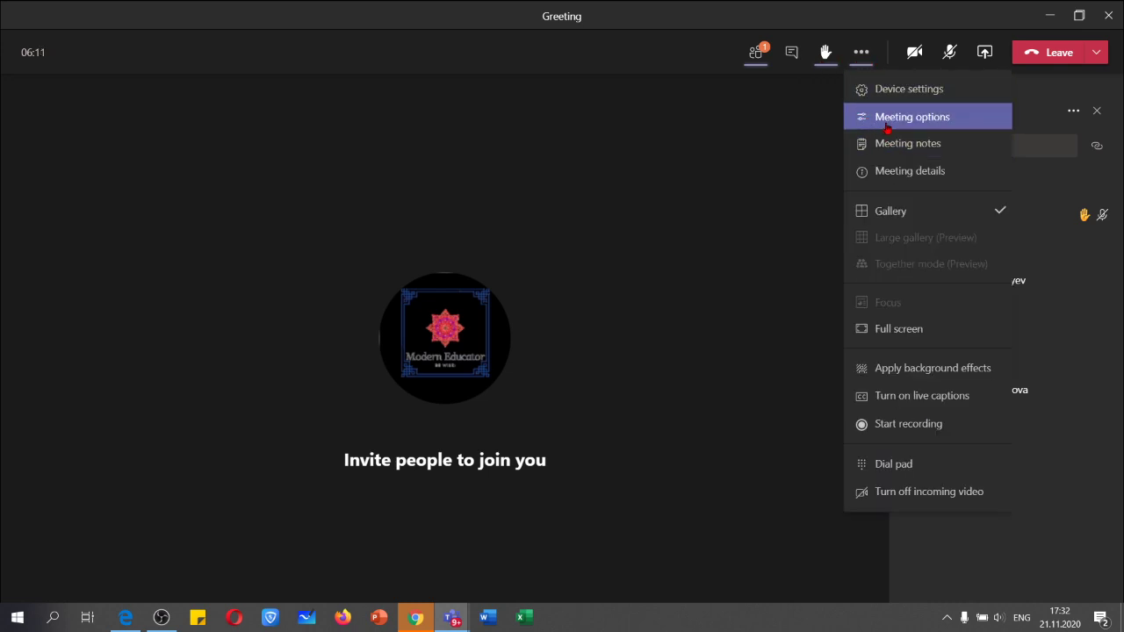
pyautogui.click(866, 114)
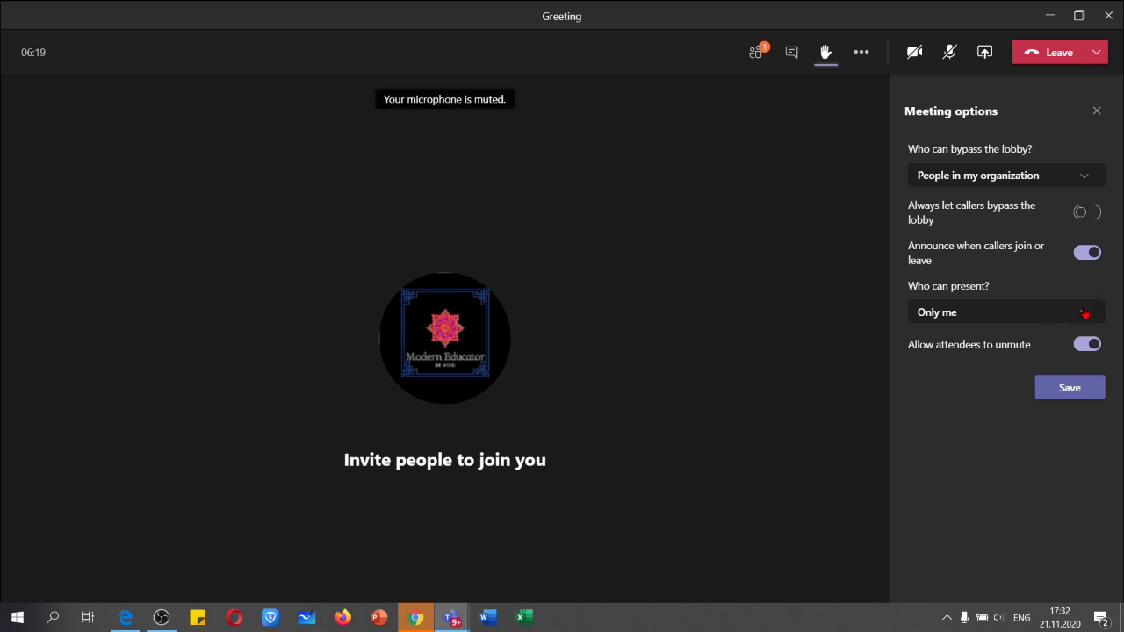
pyautogui.click(1084, 314)
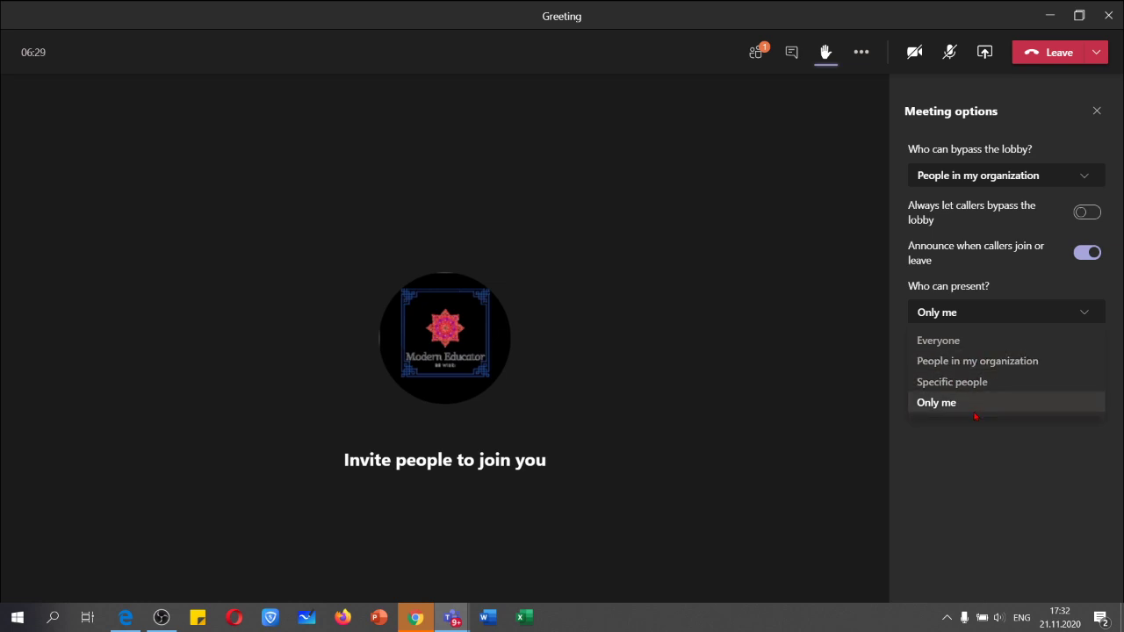
pyautogui.click(966, 382)
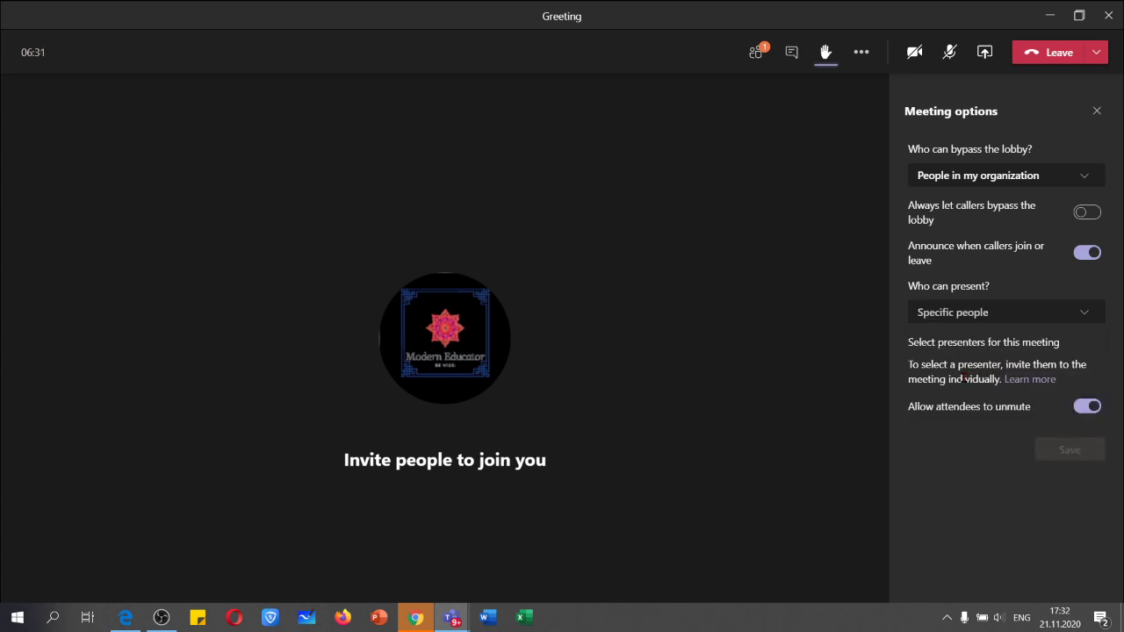
pyautogui.click(1020, 313)
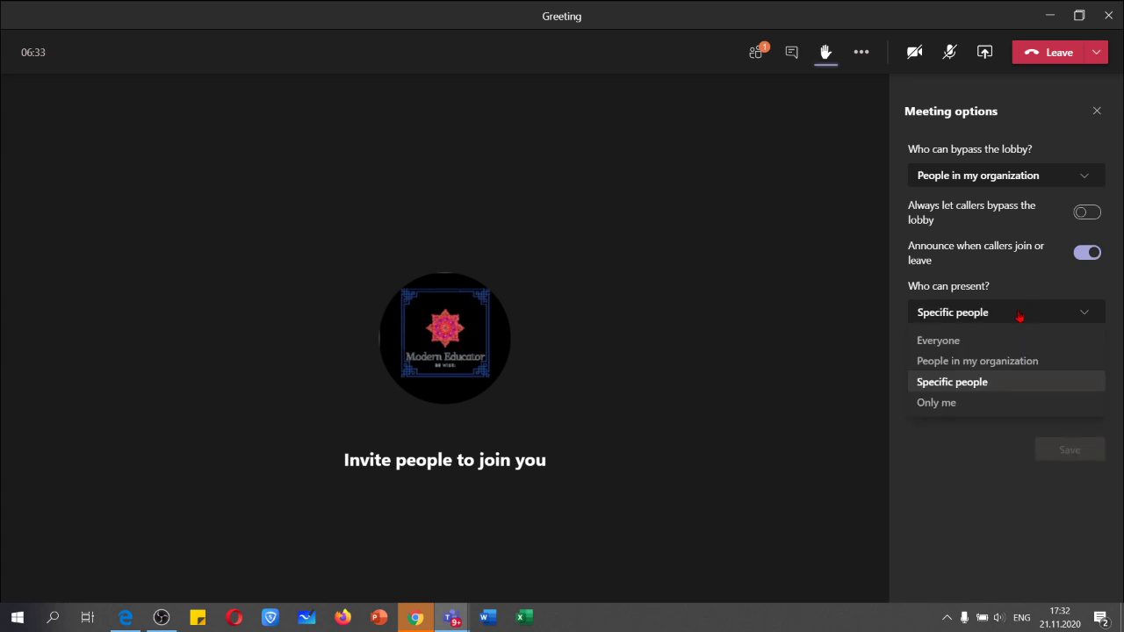
pyautogui.click(941, 342)
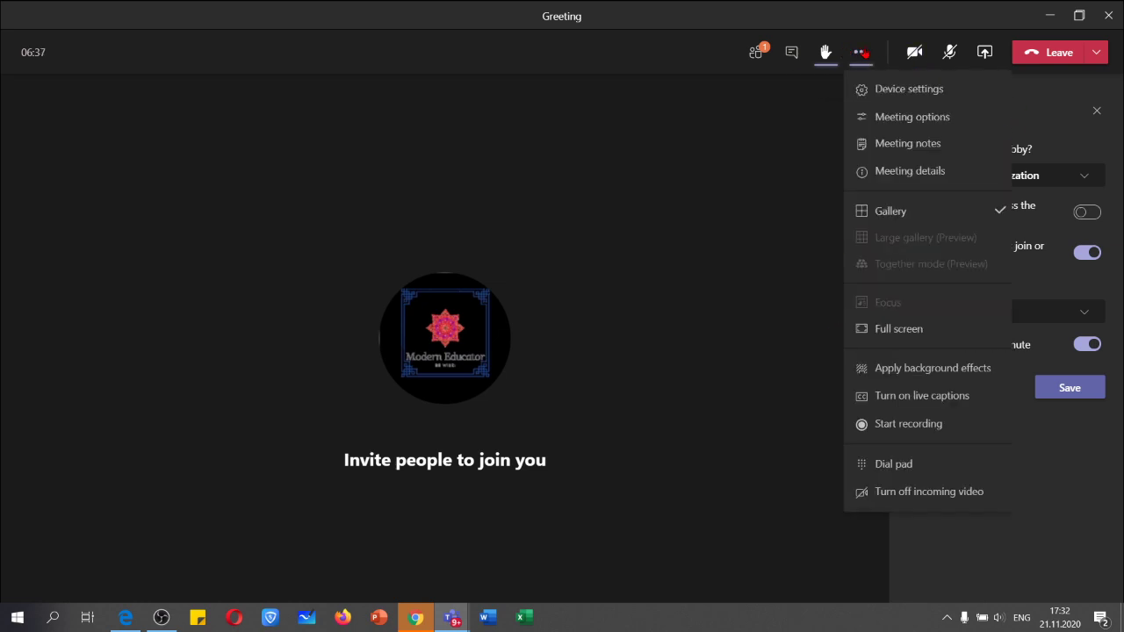
# - Turn on live captions for the meeting and close the meeting options
pyautogui.click(861, 54)
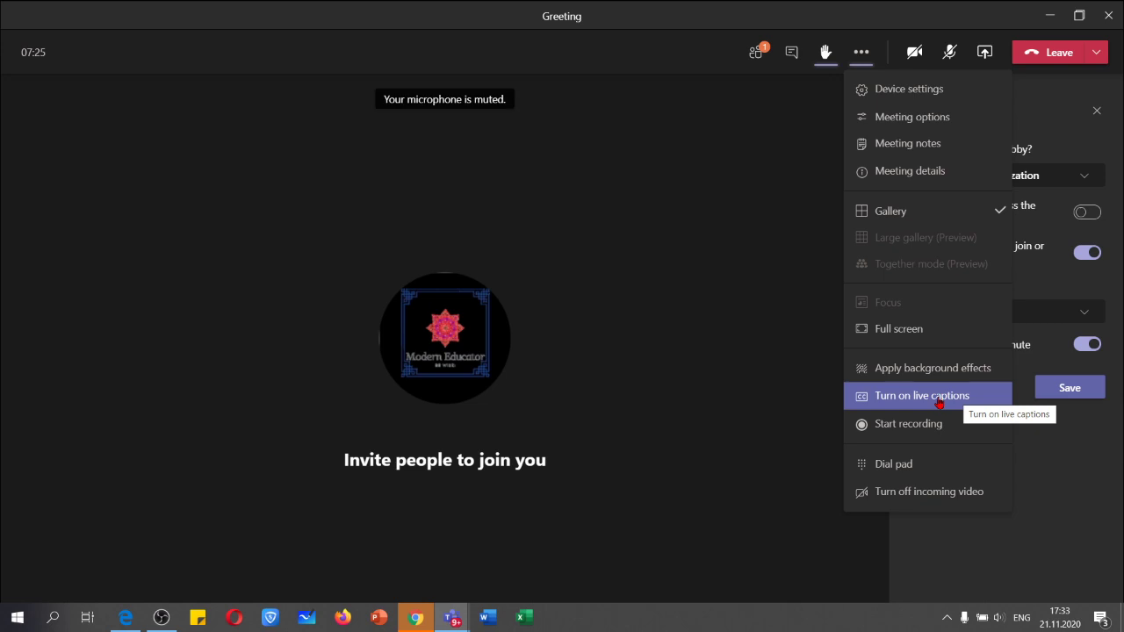
pyautogui.click(913, 400)
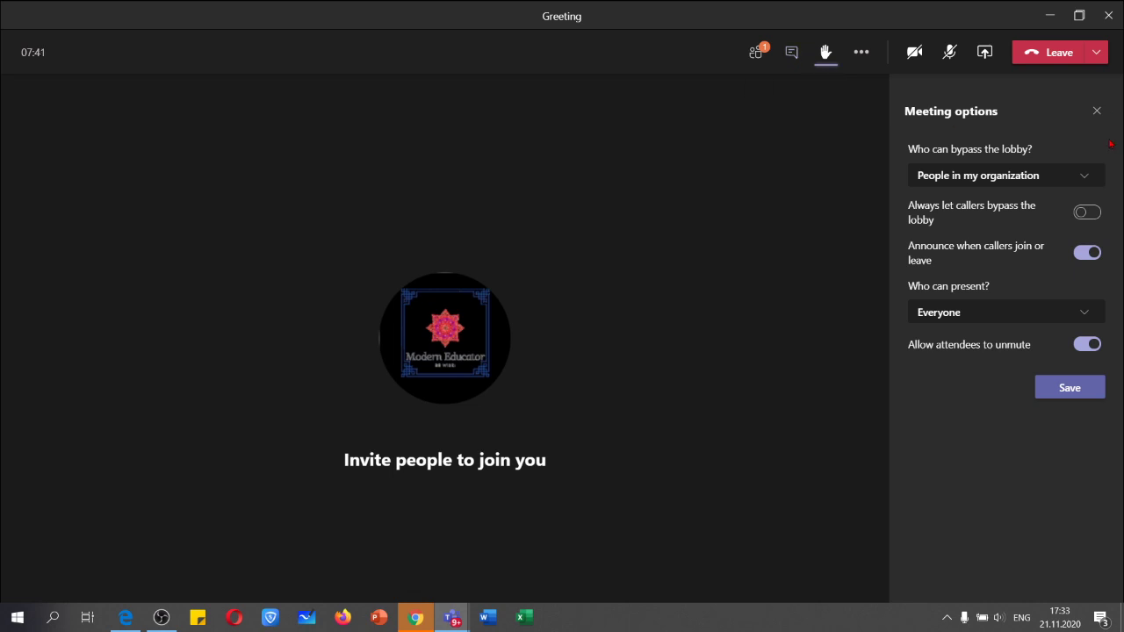
pyautogui.click(1096, 110)
pyautogui.click(858, 55)
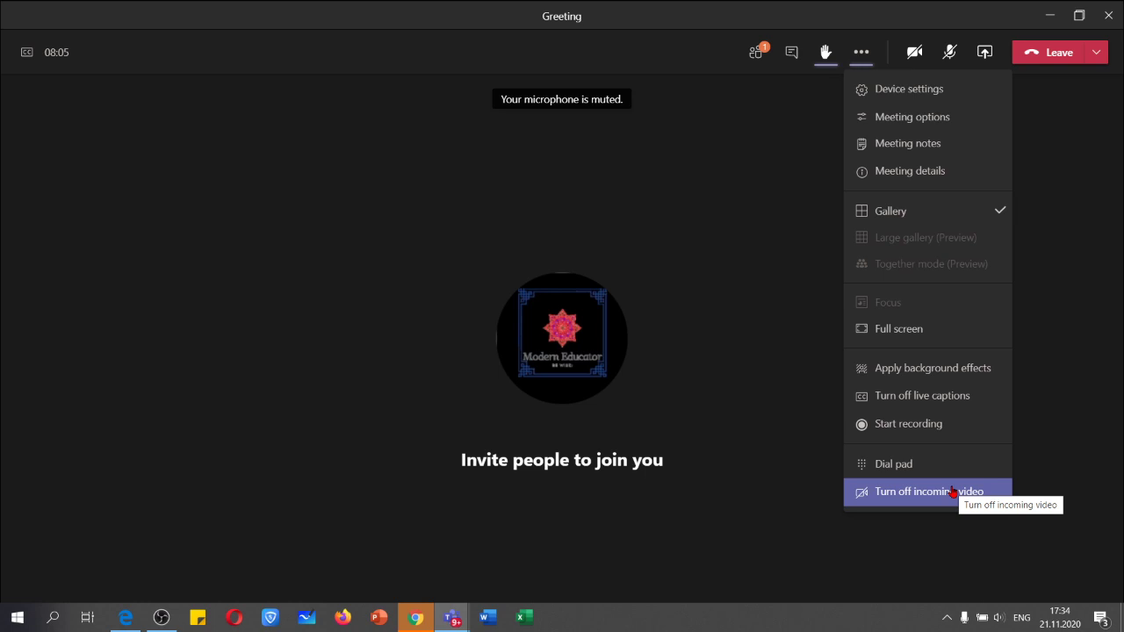
pyautogui.click(1066, 409)
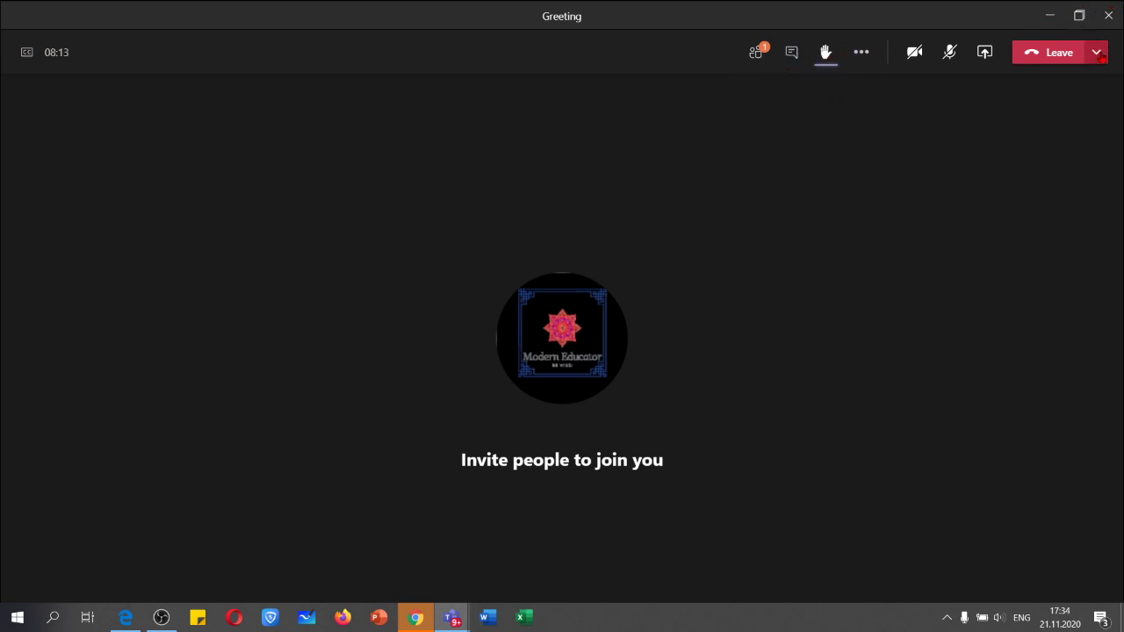
# - End the meeting for everyone and close the call quality survey without rating
pyautogui.click(1095, 53)
pyautogui.click(1066, 107)
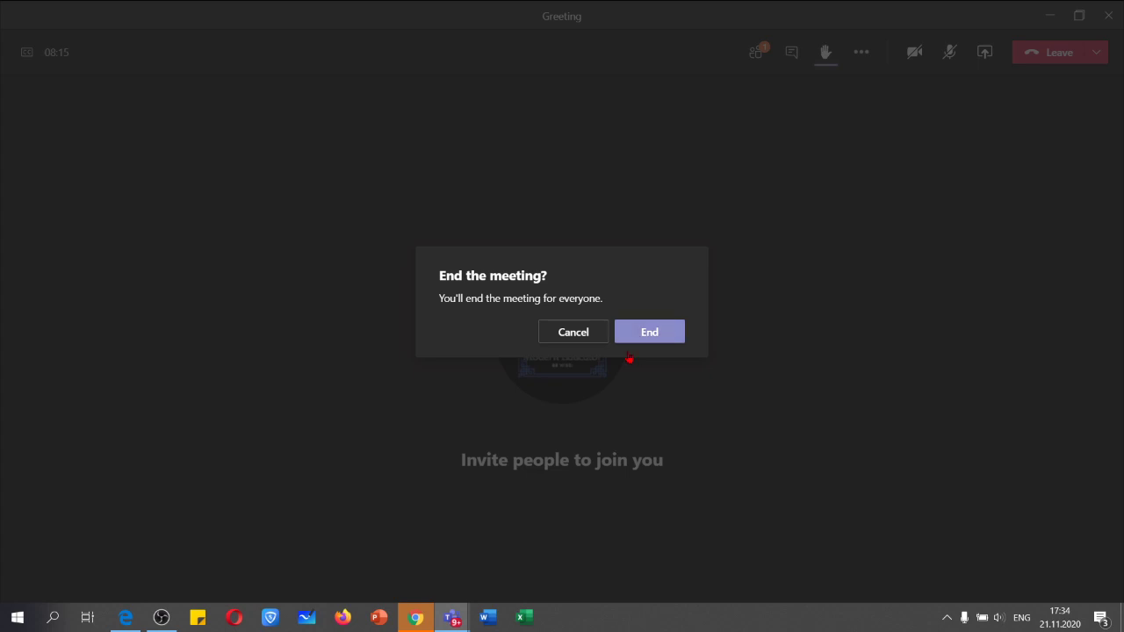
pyautogui.click(672, 339)
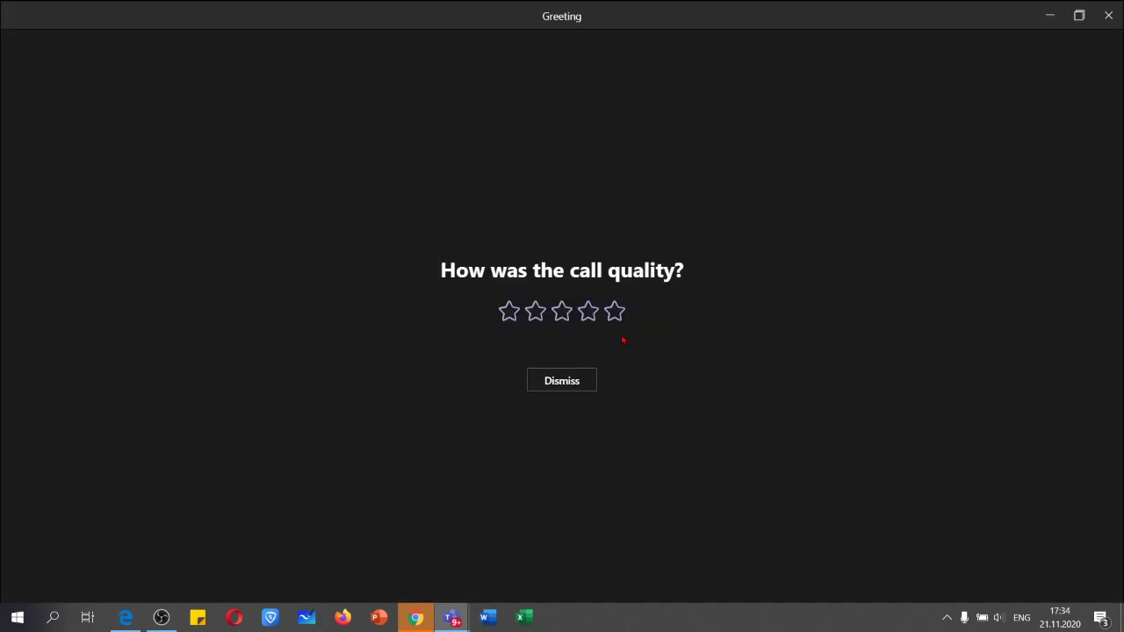
pyautogui.click(1108, 16)
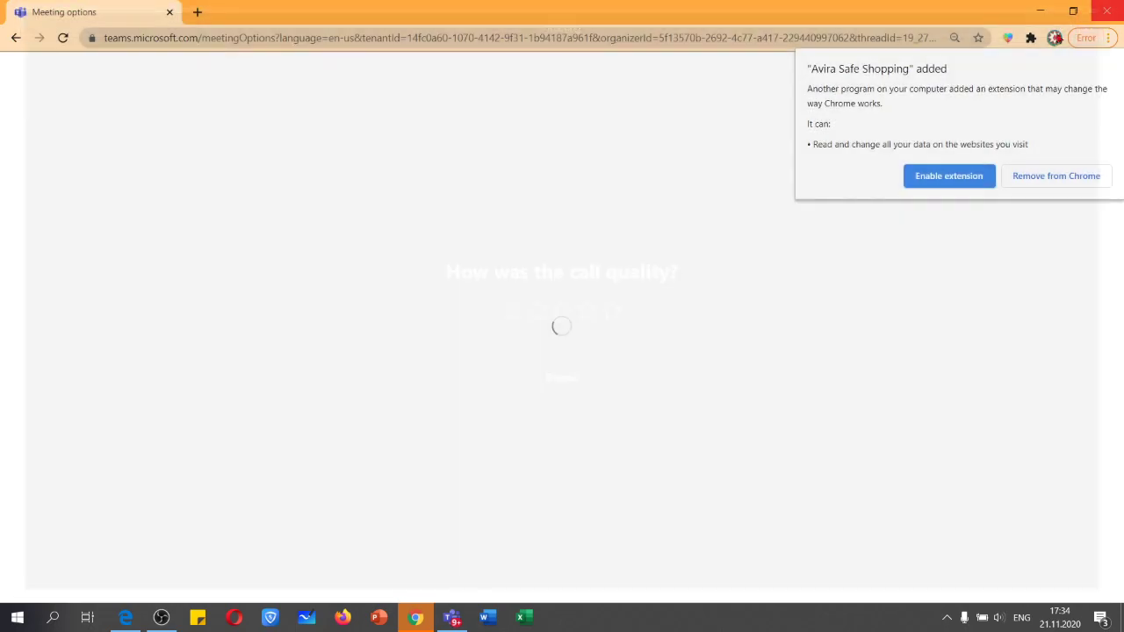
# - Examine the Greeting meeting options page in Chrome and close both browser windows
pyautogui.click(606, 39)
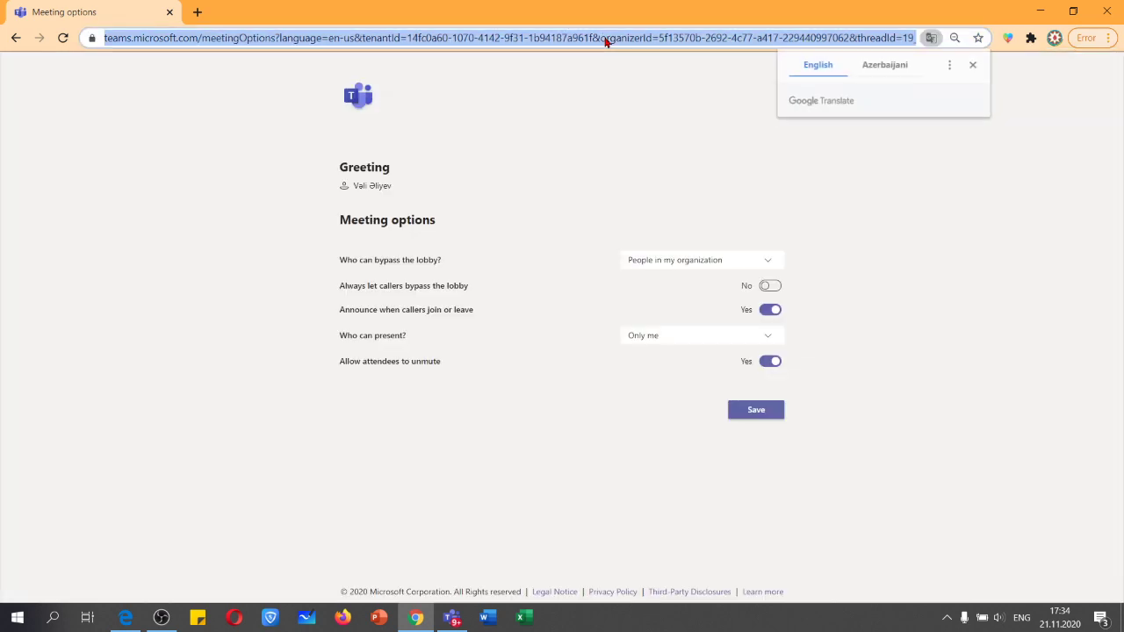
pyautogui.click(729, 194)
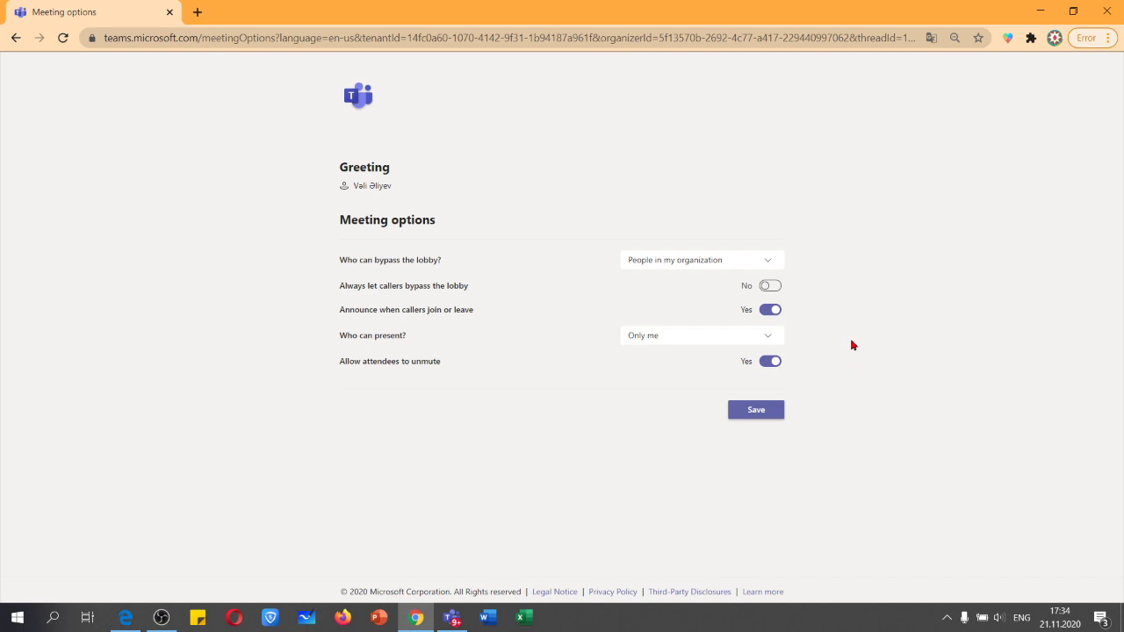
pyautogui.click(1113, 16)
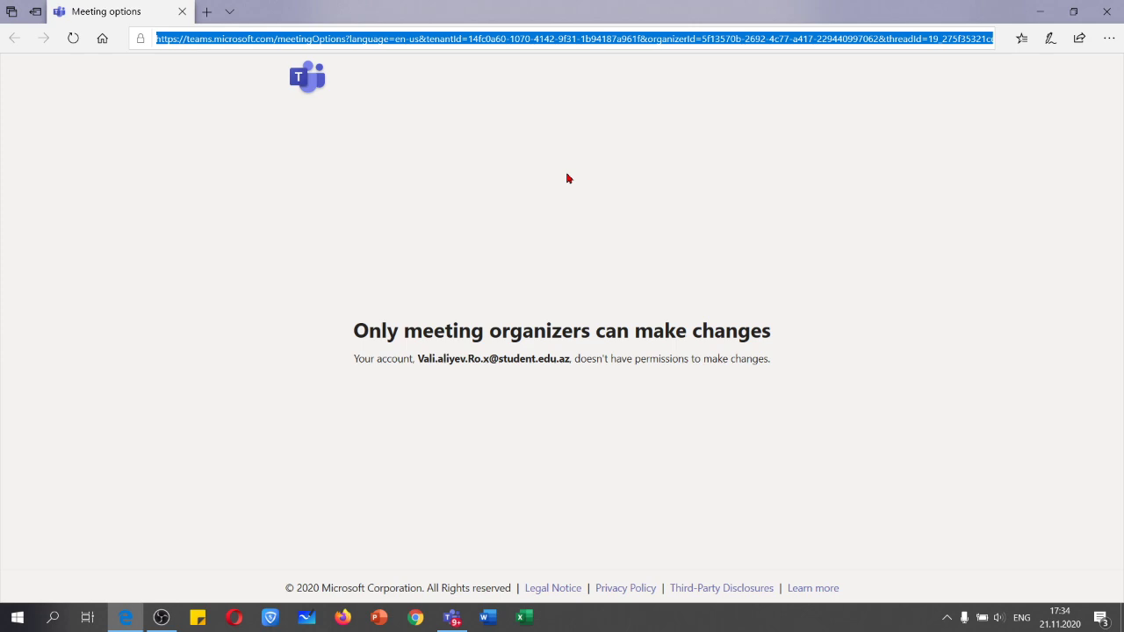
pyautogui.click(1106, 11)
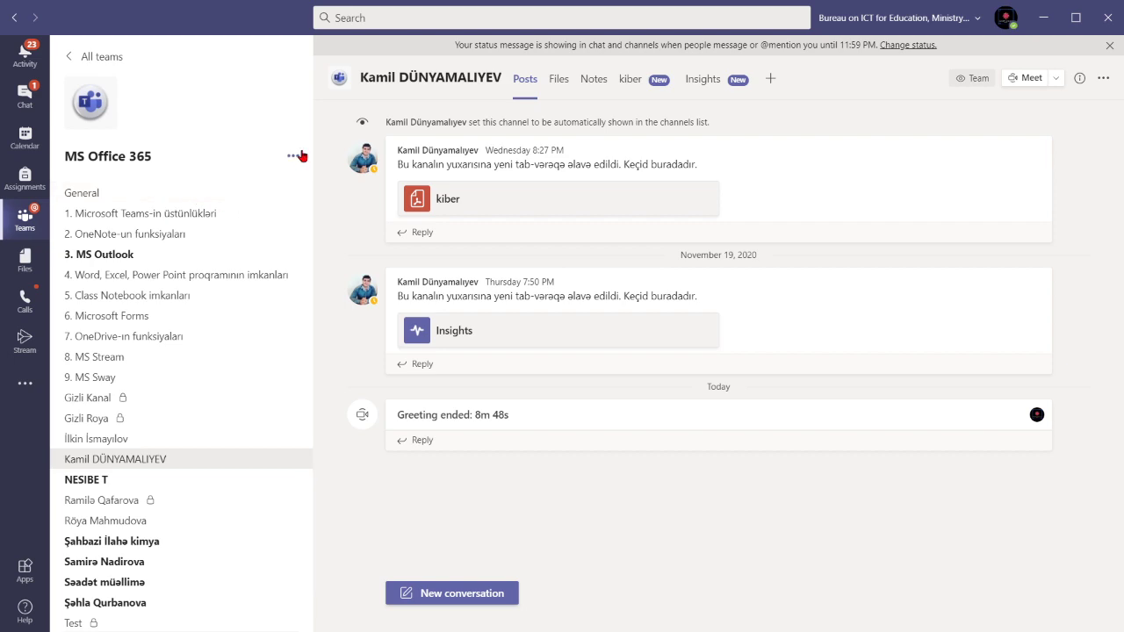
# - In the General channel's files, review the upload choices and the apps offered for a new tab without adding anything
pyautogui.click(149, 193)
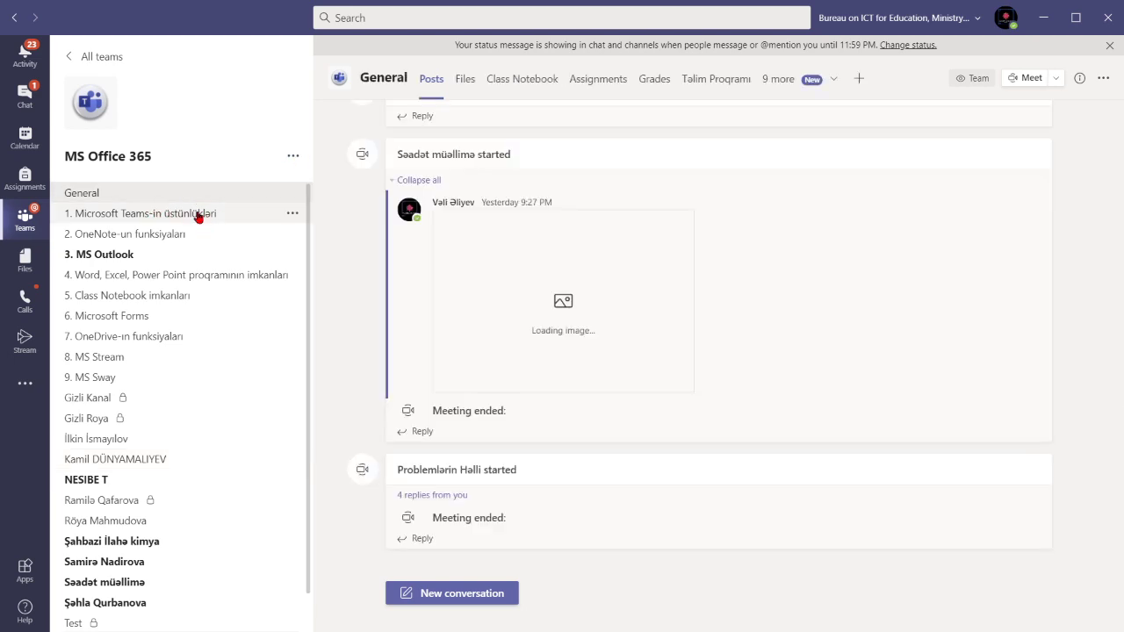
pyautogui.click(462, 86)
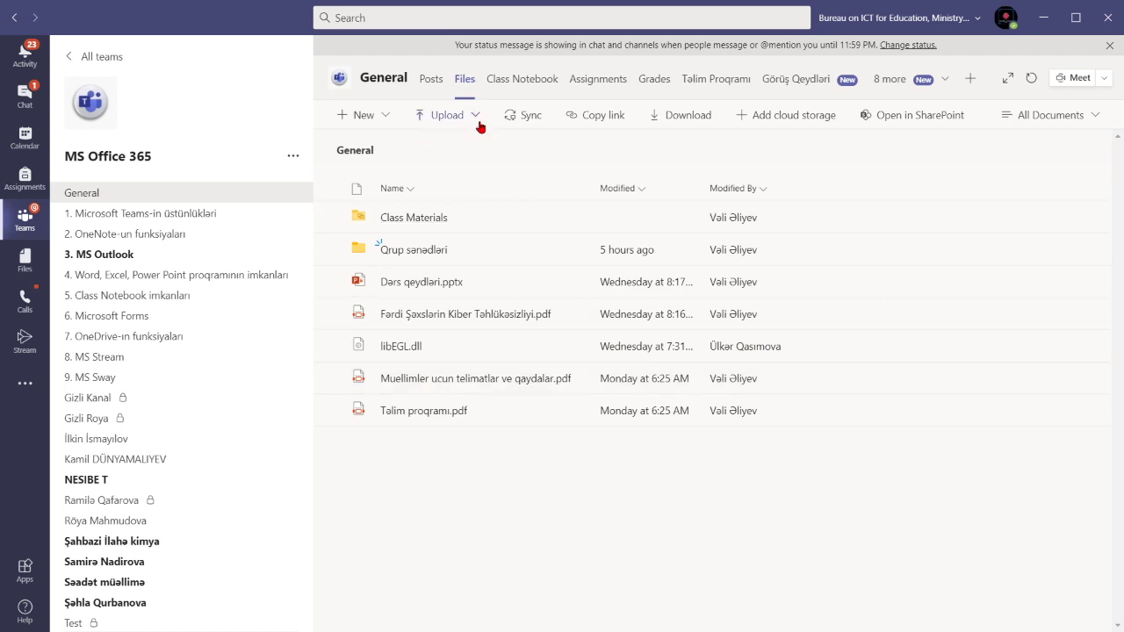
pyautogui.click(475, 116)
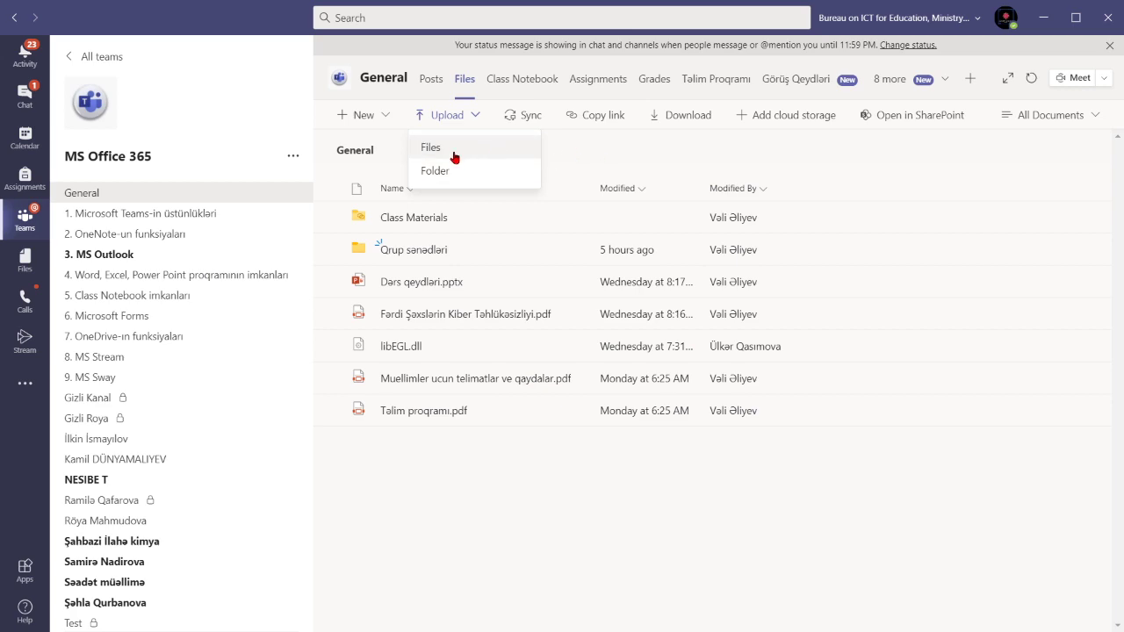
pyautogui.click(578, 146)
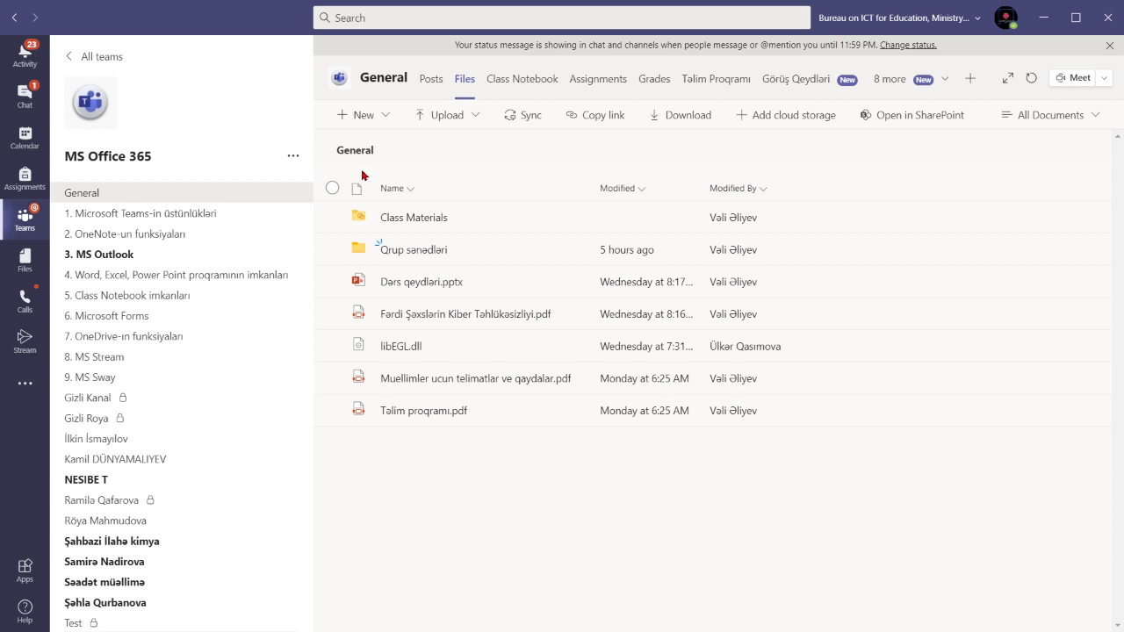
pyautogui.click(976, 82)
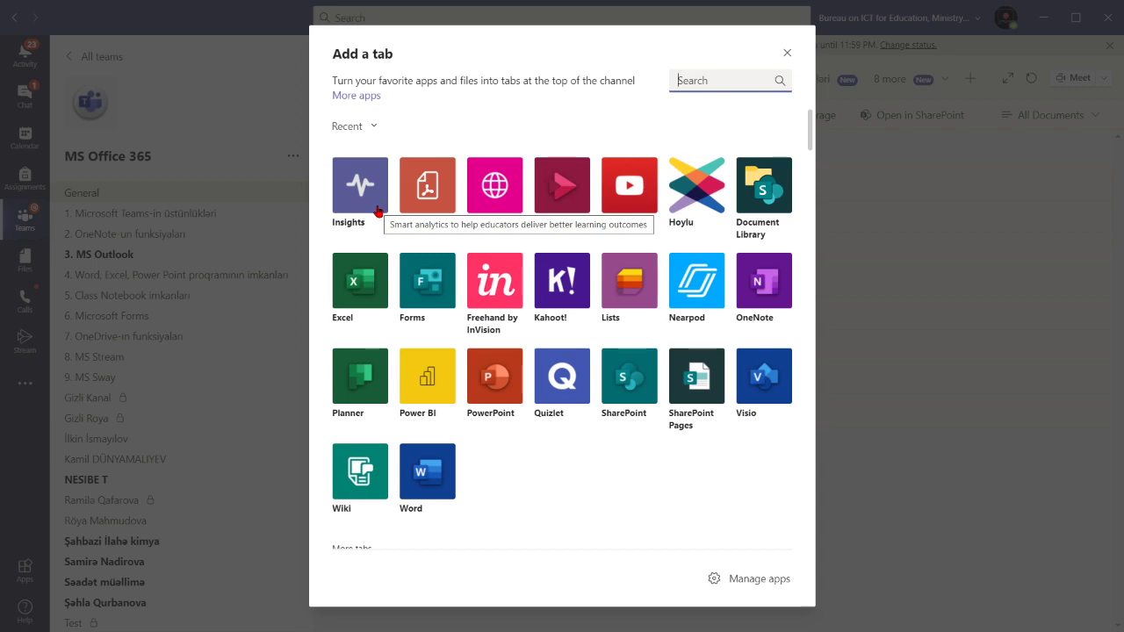
pyautogui.click(787, 54)
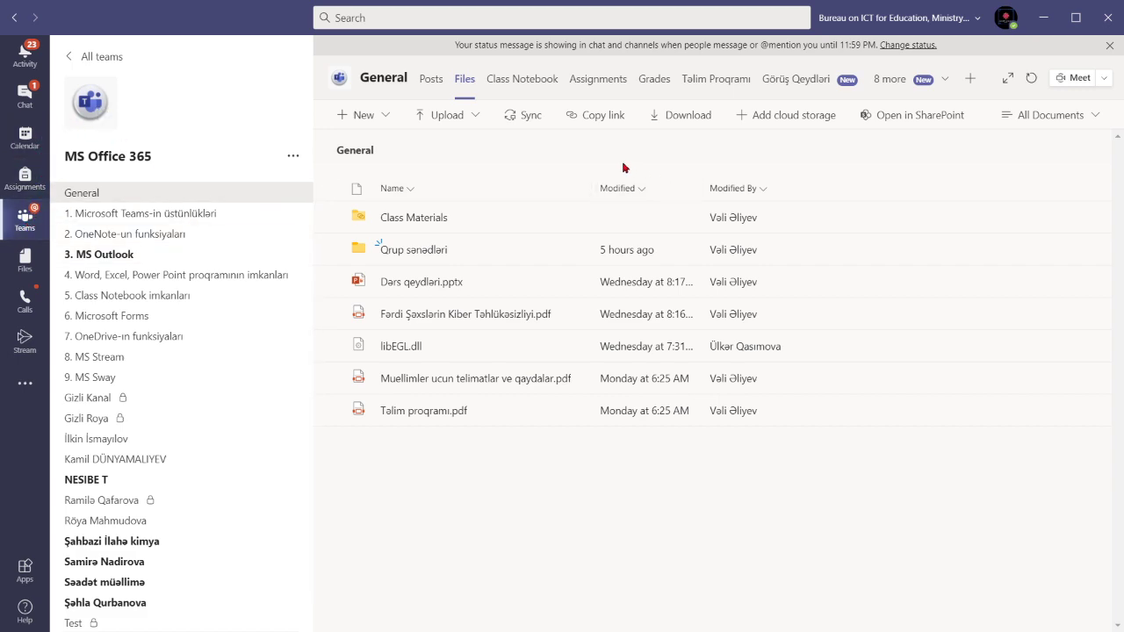
# - Open the 2. OneNote-un funksiyaları channel and review its meeting choices and the MS Office 365 team's management options
pyautogui.click(201, 234)
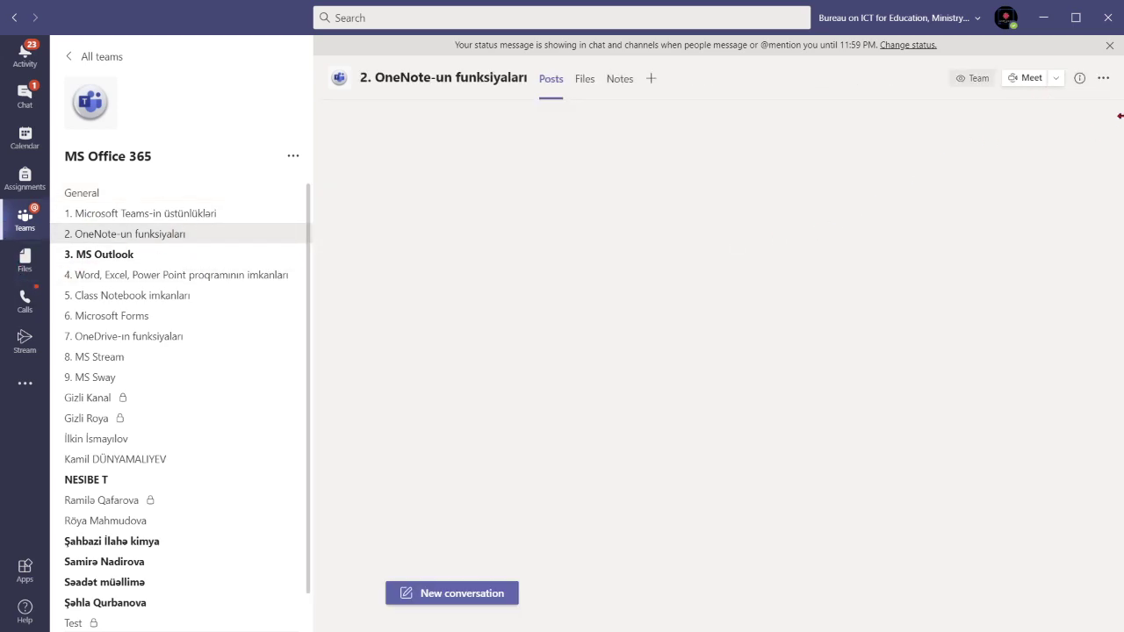
pyautogui.click(1055, 78)
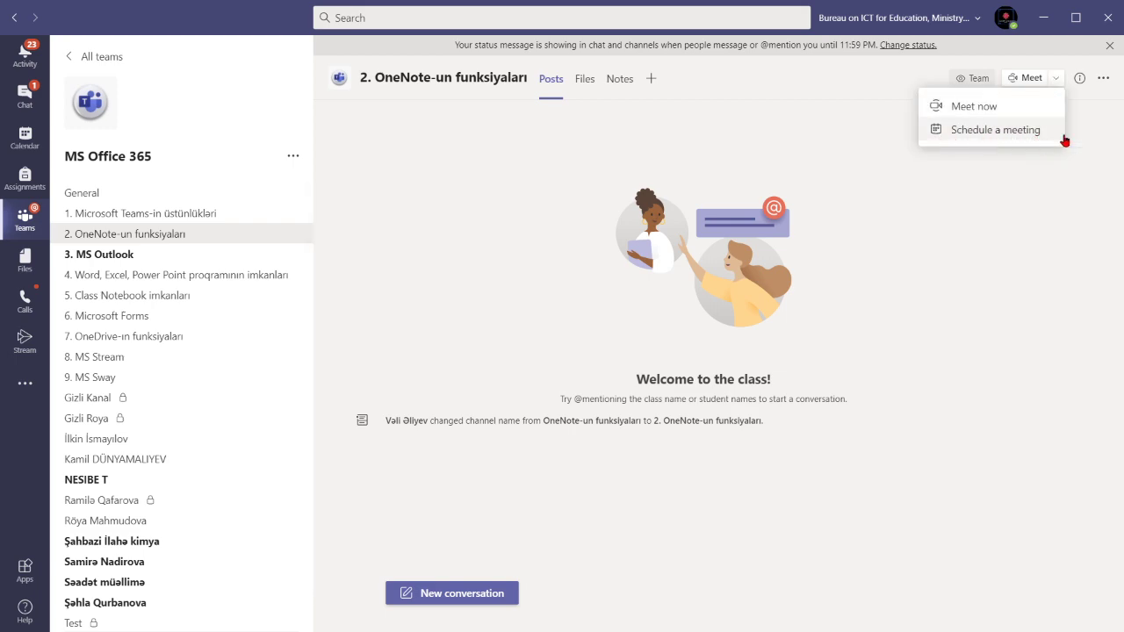
pyautogui.click(830, 162)
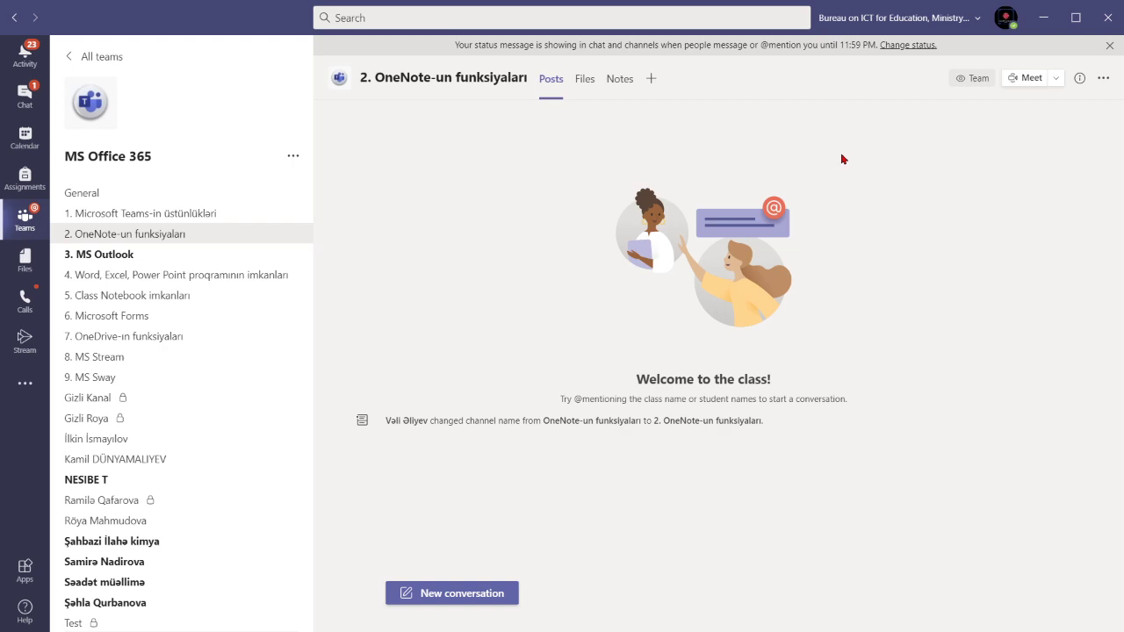
pyautogui.click(296, 160)
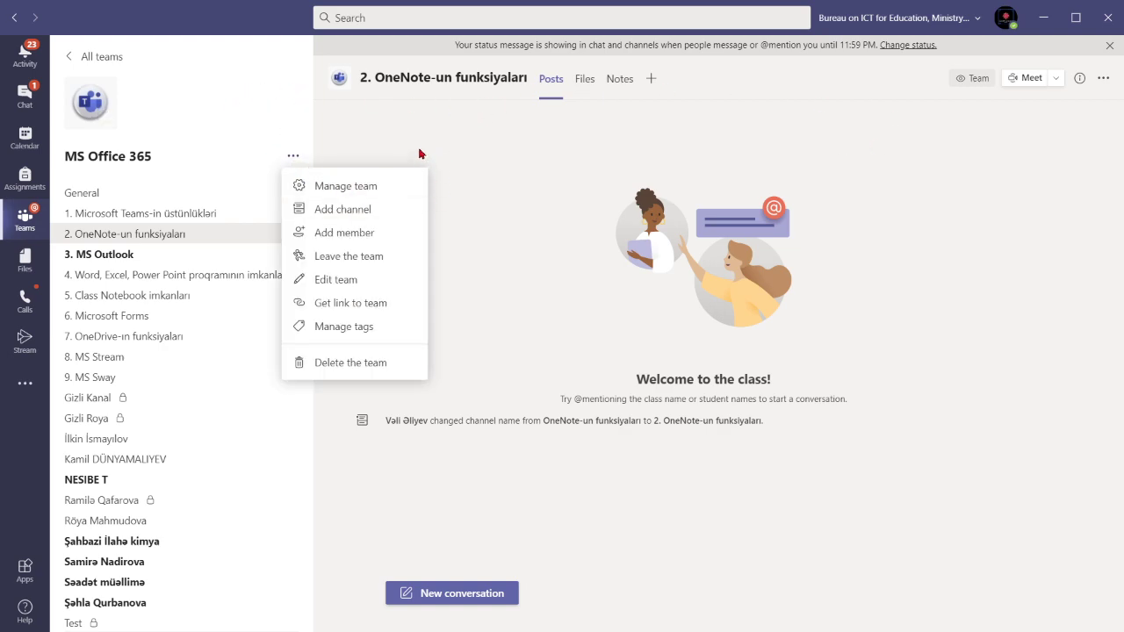
pyautogui.click(344, 410)
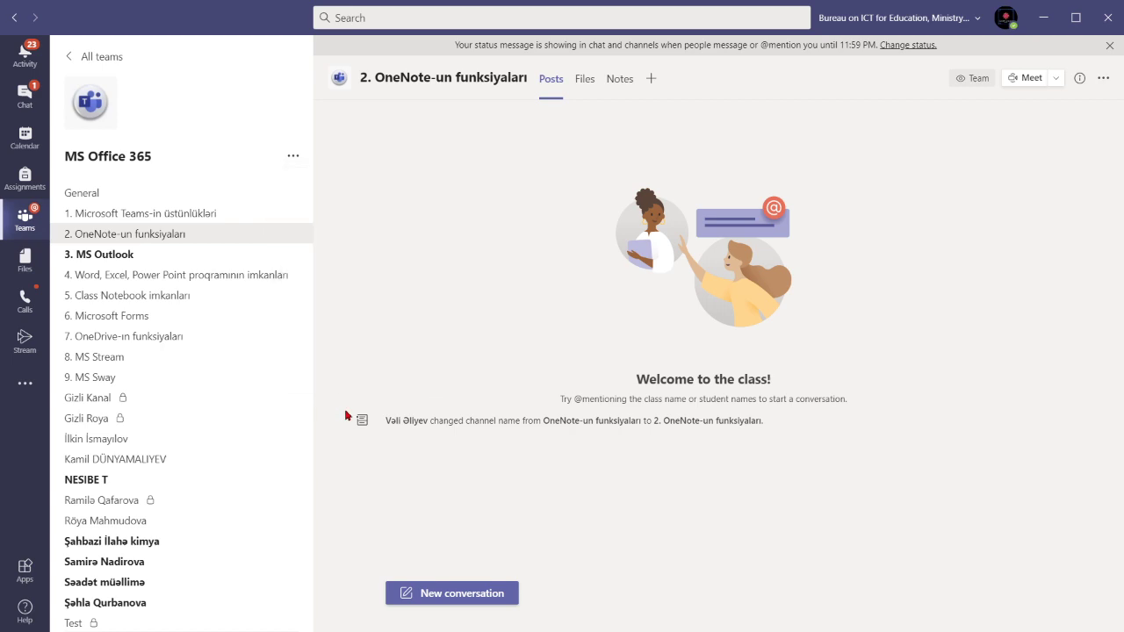
# - Return to the overview of all teams, look through the visible and hidden teams, and close the program window
pyautogui.click(74, 62)
pyautogui.scroll(-10, 524, 366)
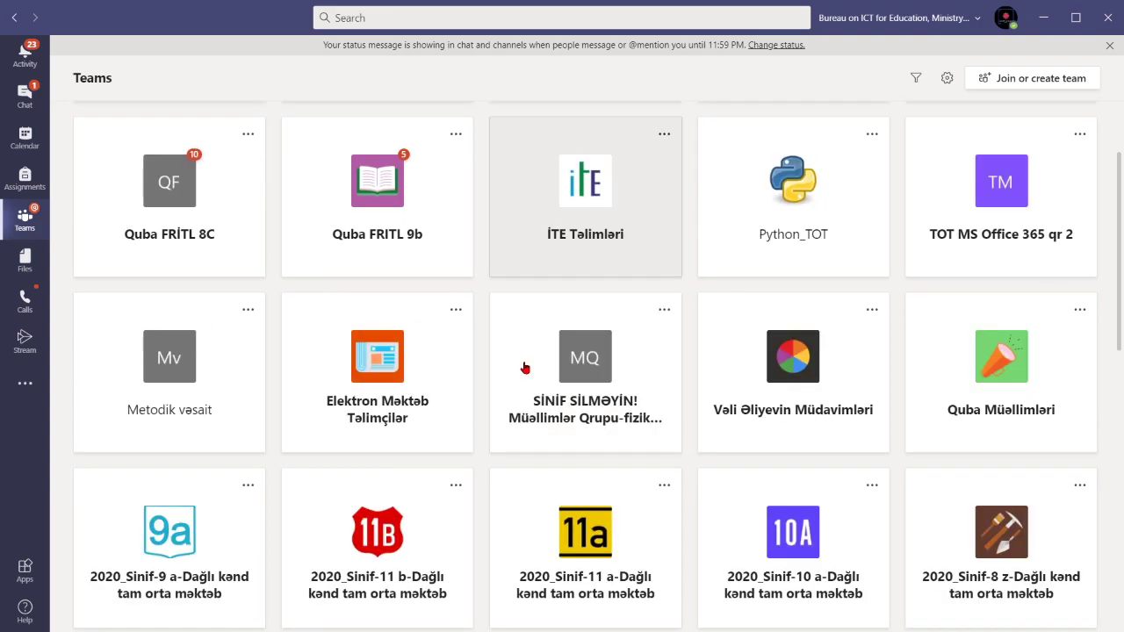
pyautogui.scroll(10, 528, 371)
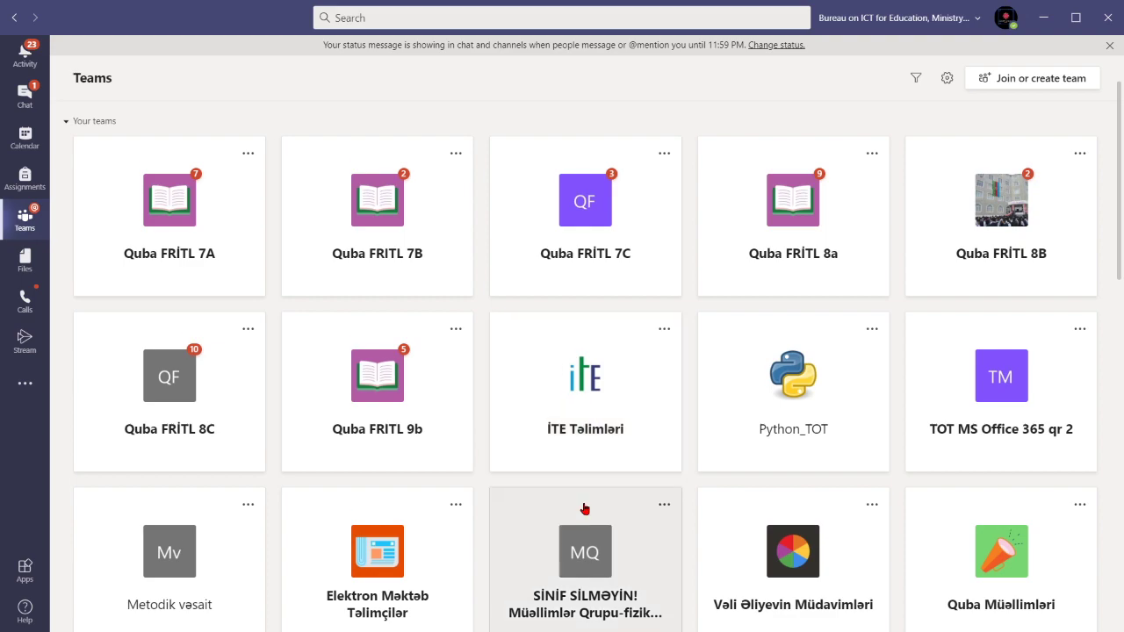
pyautogui.scroll(-10, 585, 504)
pyautogui.scroll(-2, 585, 508)
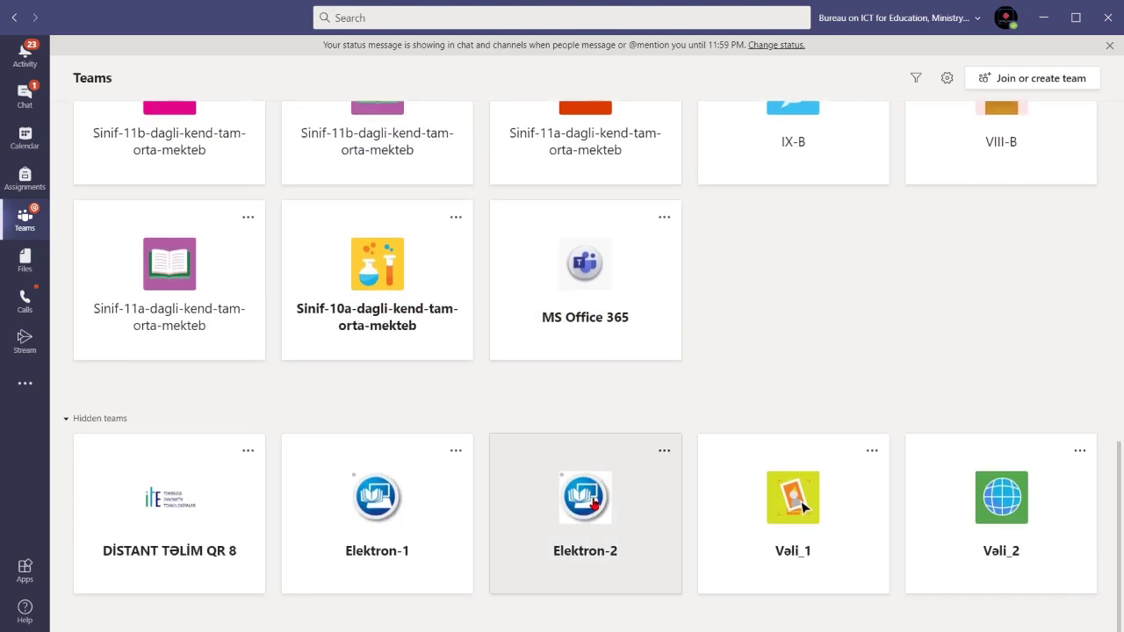
pyautogui.scroll(12, 593, 502)
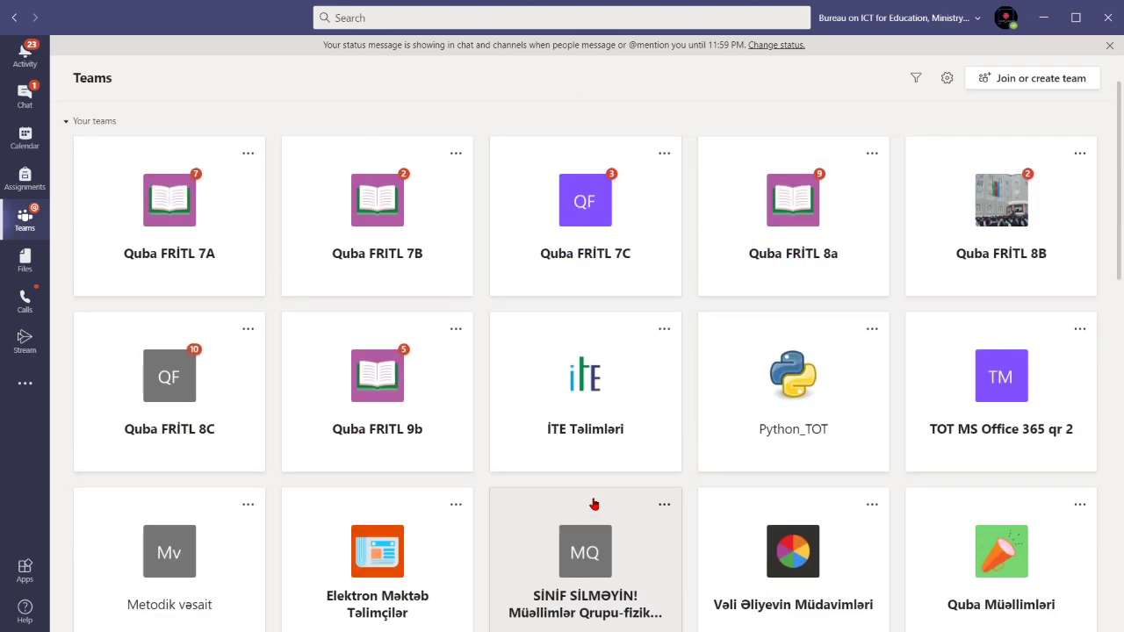
pyautogui.click(1110, 19)
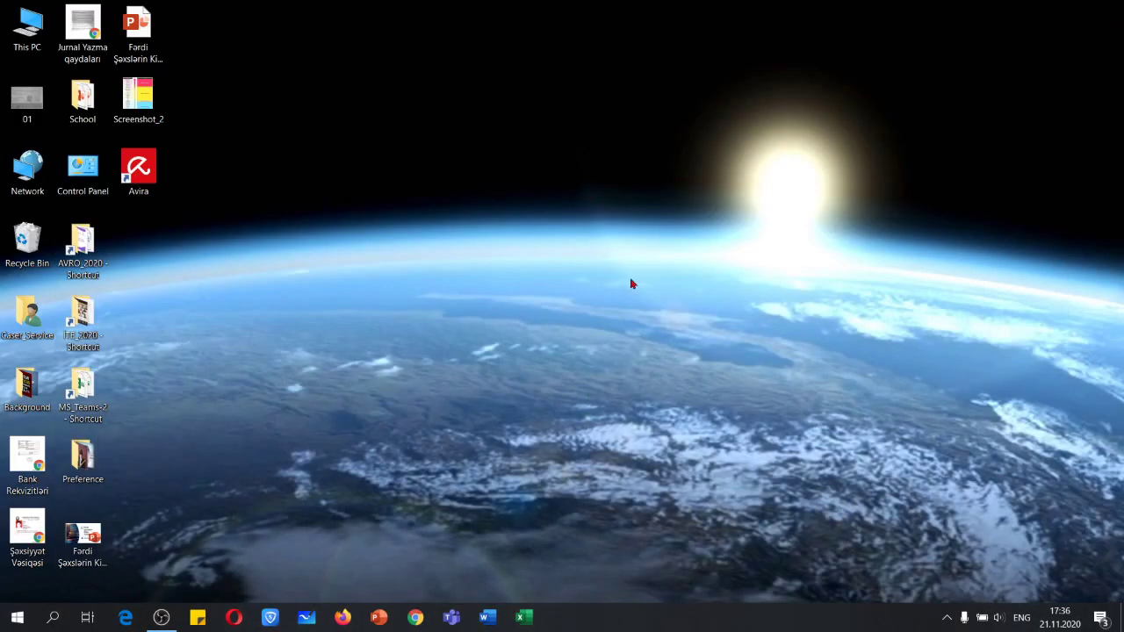